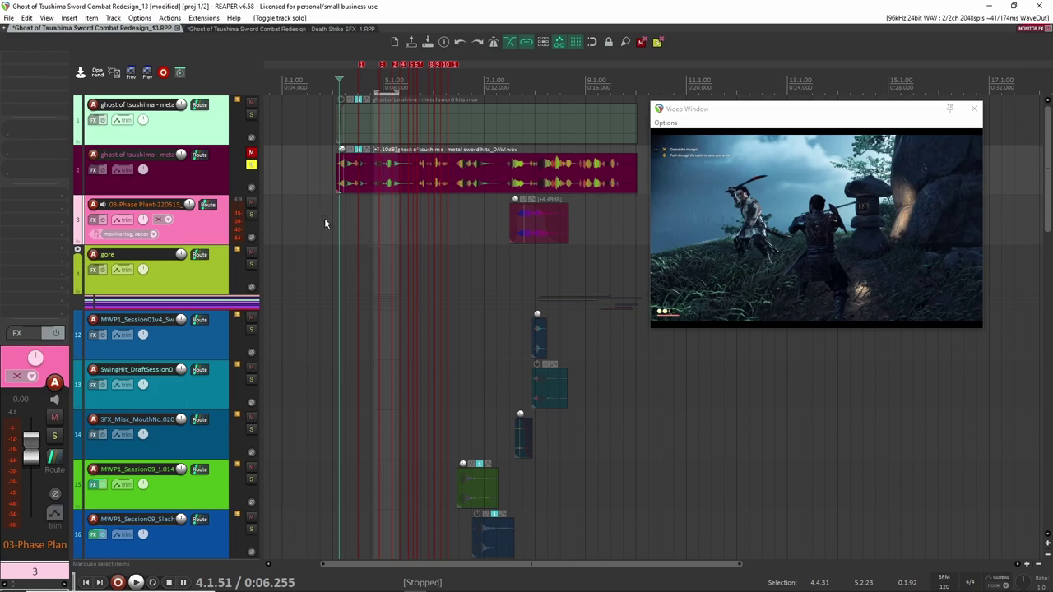
# Play the original game audio from the start of the combat clip and again from near its middle.
pyautogui.press('space')
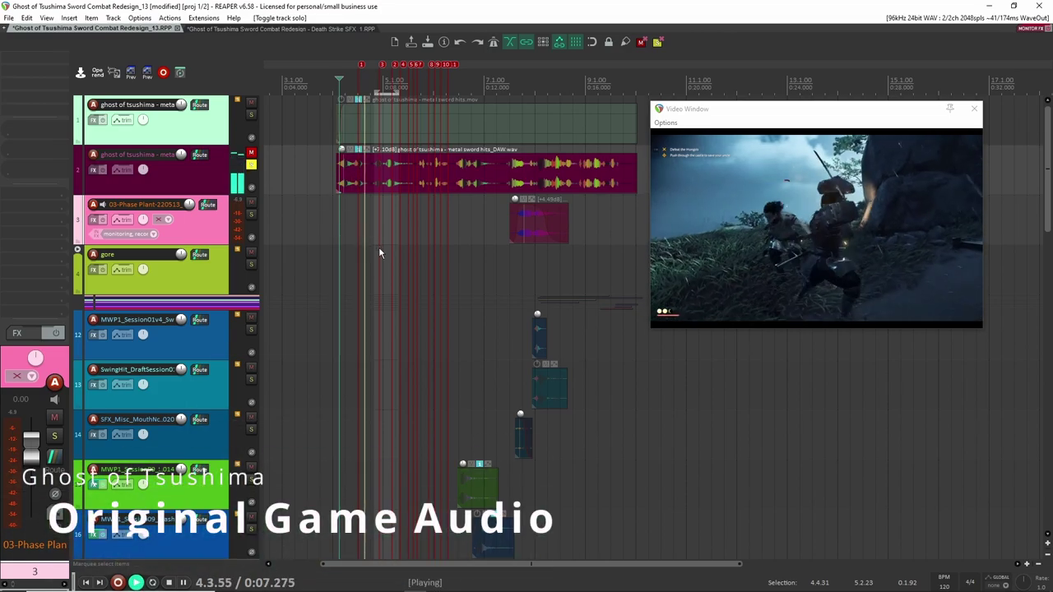
pyautogui.press('space')
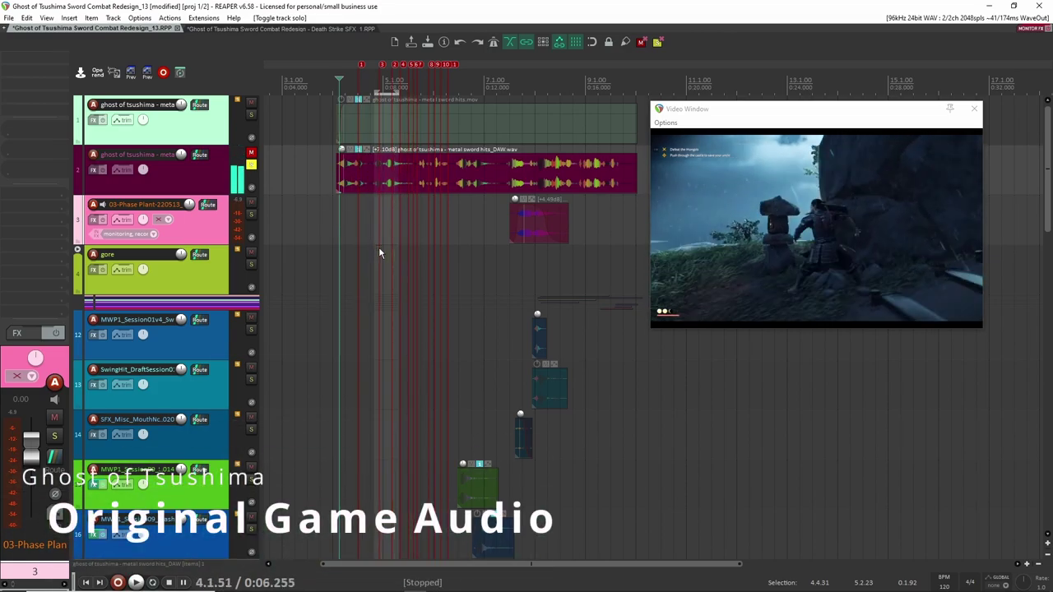
pyautogui.click(500, 167)
pyautogui.click(454, 170)
pyautogui.press('space')
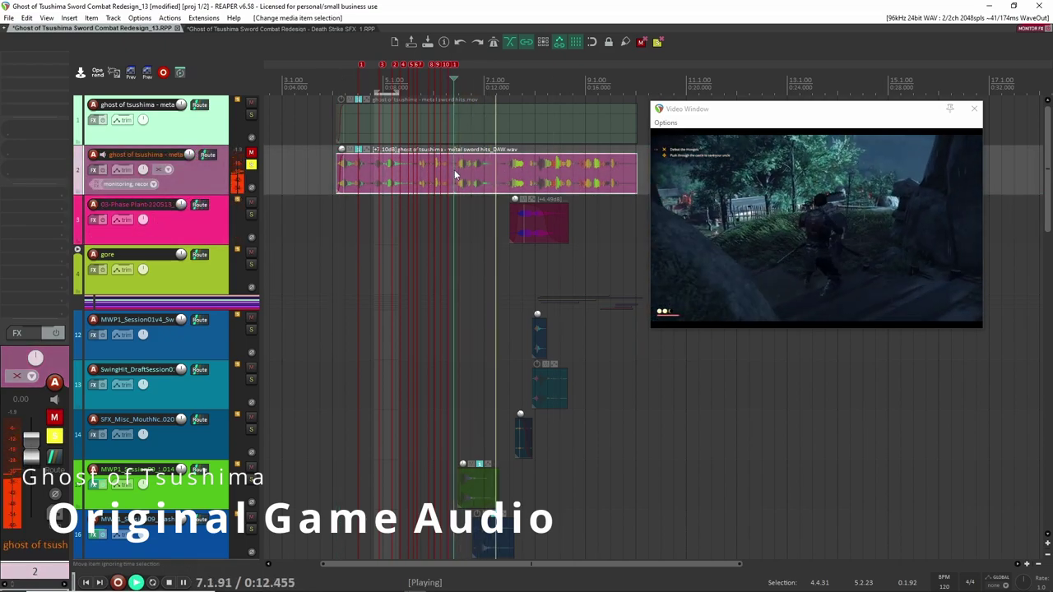
pyautogui.press('space')
# Unsolo the original game audio track and place the edit cursor at the start of the combat clip.
pyautogui.click(332, 183)
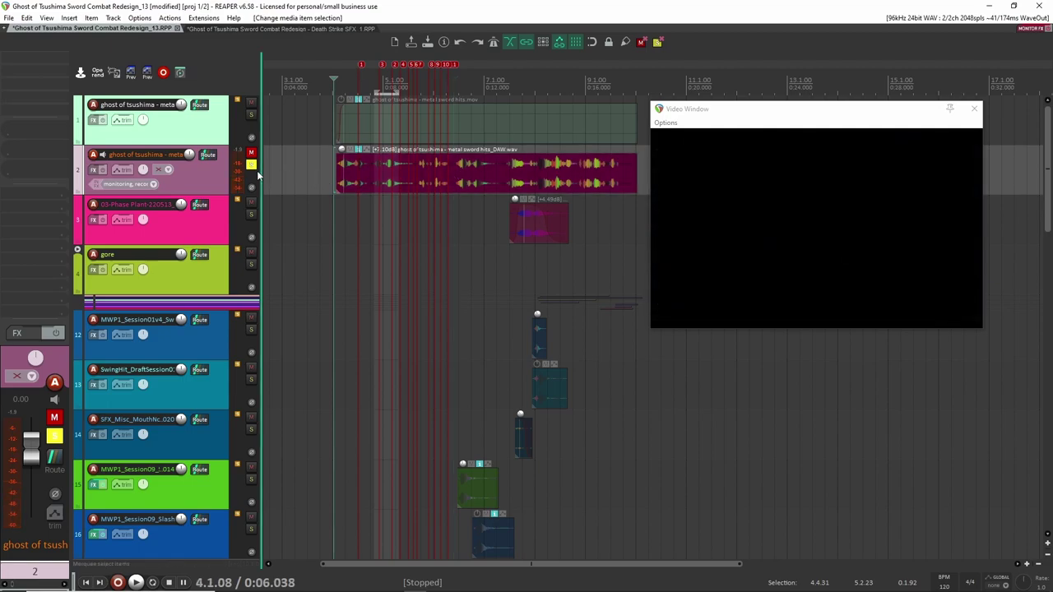
pyautogui.click(251, 164)
pyautogui.click(336, 206)
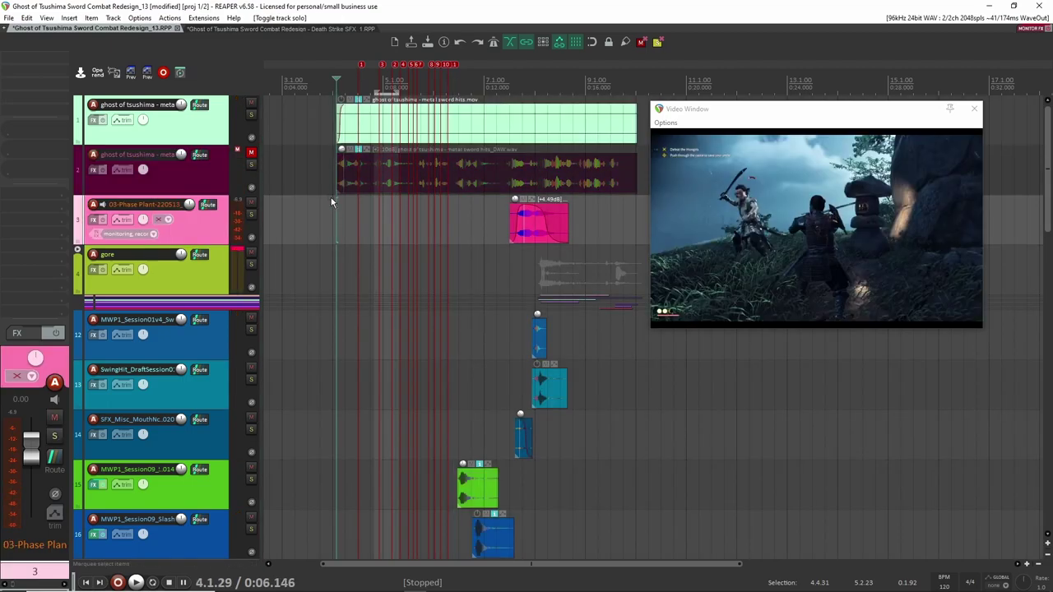
# Watch the combat video full screen with the redesigned sound, and return to the arrangement.
pyautogui.doubleClick(782, 203)
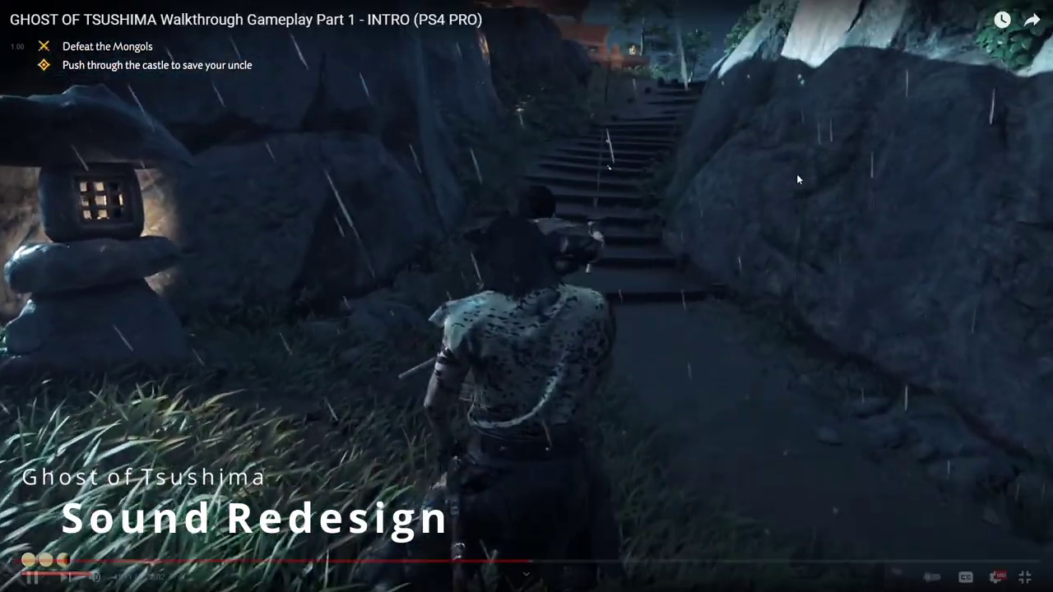
pyautogui.click(811, 195)
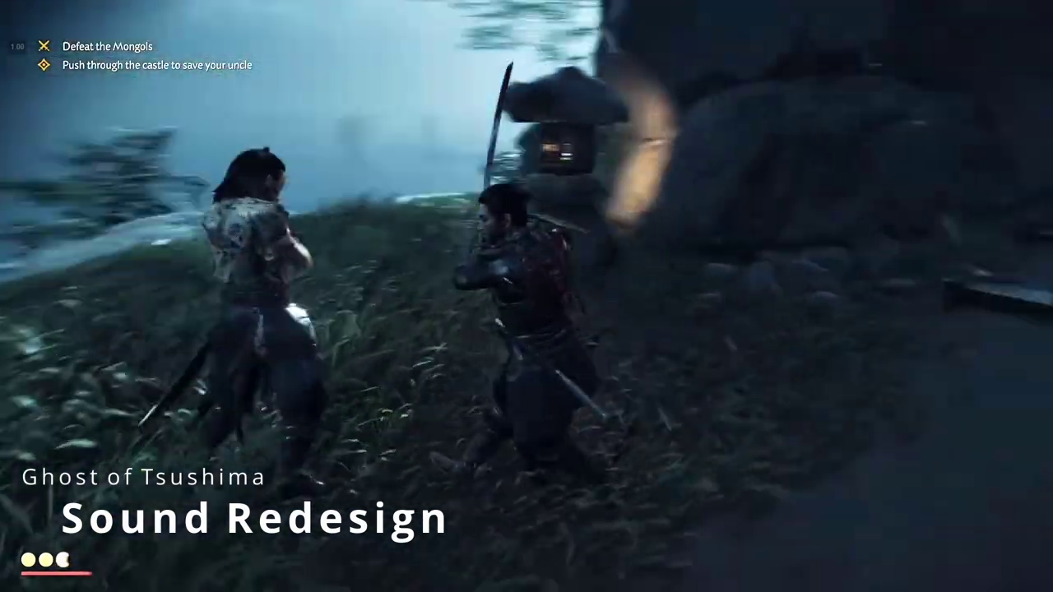
pyautogui.click(696, 185)
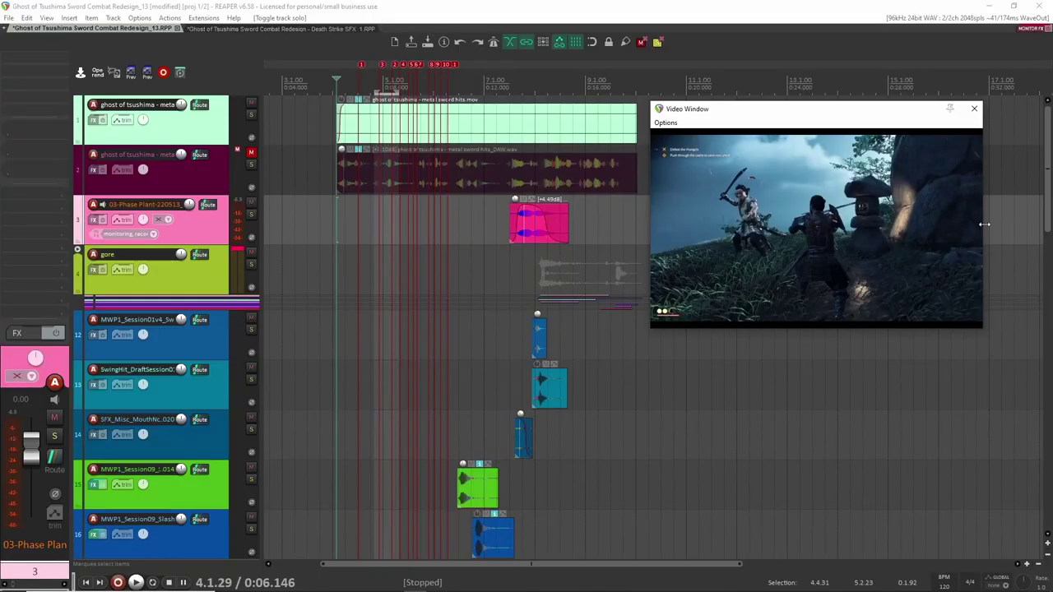
# Solo the heavy rain ambience track and play it from shortly after the start of its item.
pyautogui.scroll(-2, 380, 273)
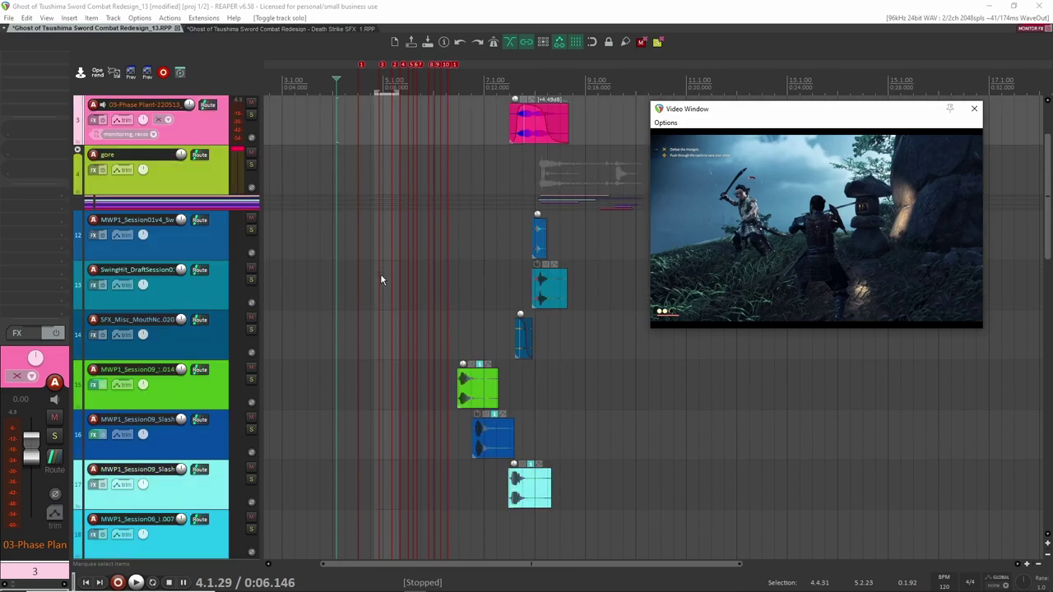
pyautogui.scroll(2, 381, 278)
pyautogui.scroll(-10, 369, 280)
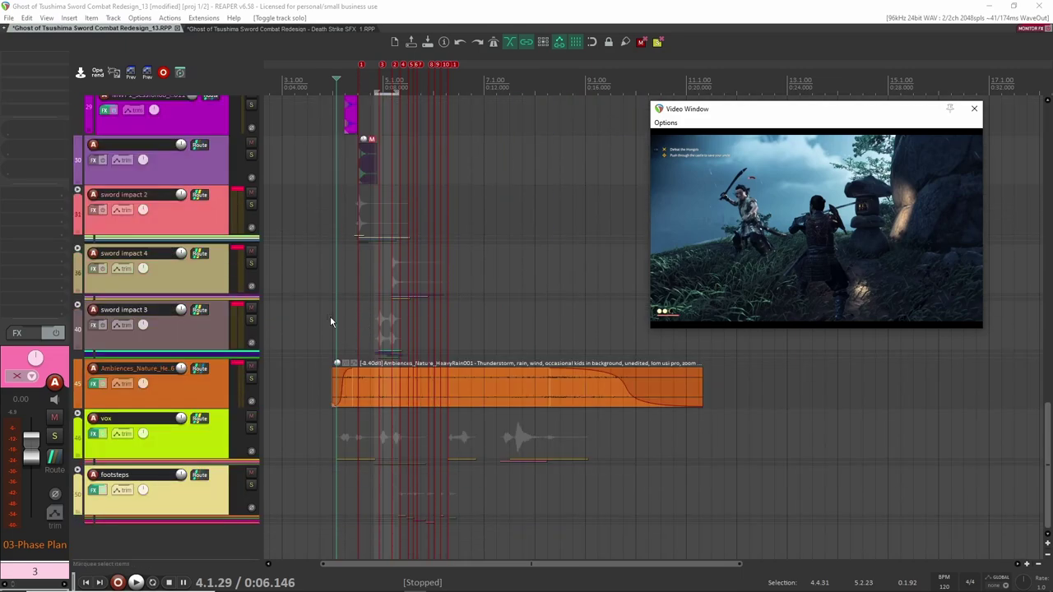
pyautogui.click(252, 379)
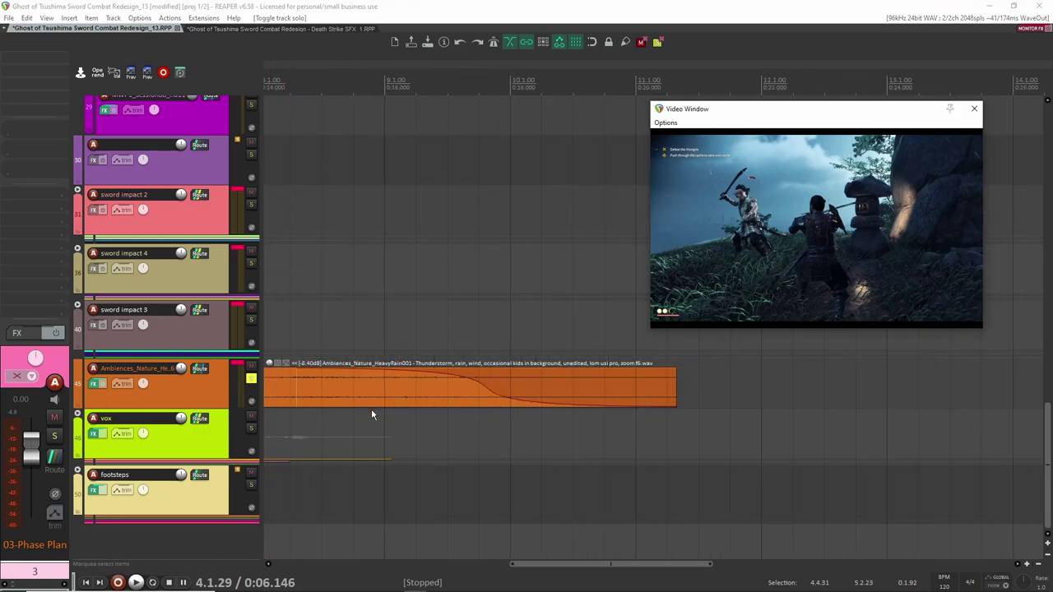
pyautogui.moveTo(374, 411); pyautogui.dragTo(772, 420)
pyautogui.moveTo(426, 425); pyautogui.dragTo(885, 396)
pyautogui.moveTo(807, 380)
pyautogui.mouseDown()
pyautogui.moveTo(723, 365)
pyautogui.moveTo(797, 387)
pyautogui.mouseUp()
pyautogui.hscroll(5, 797, 386)
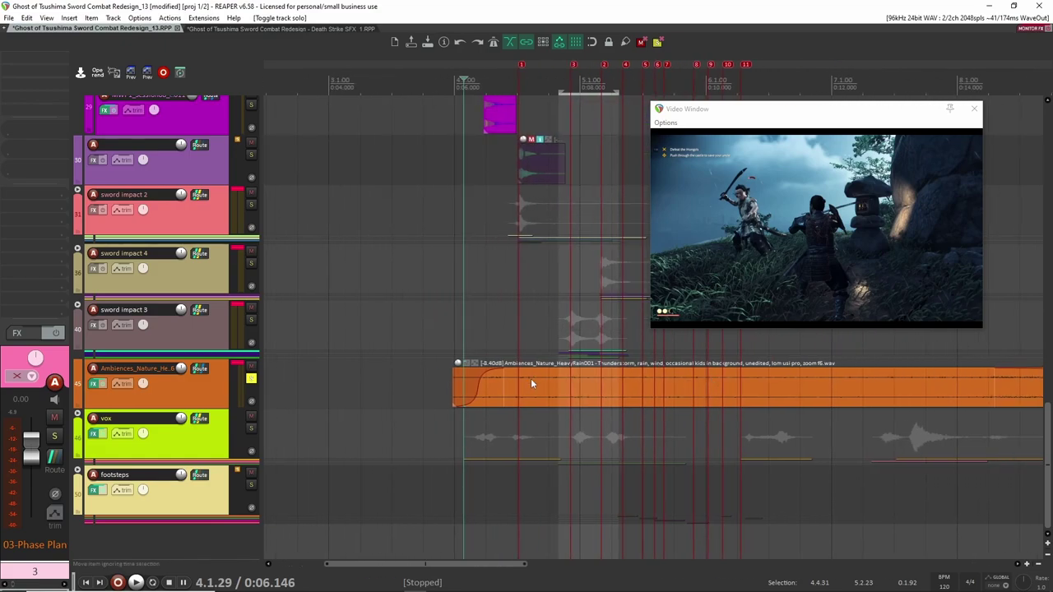
pyautogui.click(497, 385)
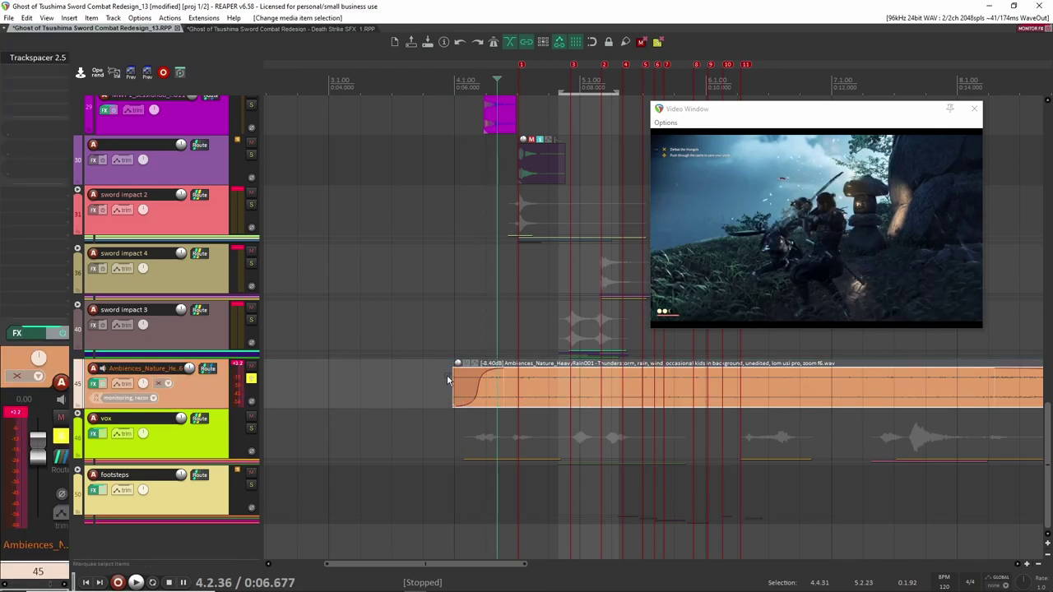
pyautogui.press('space')
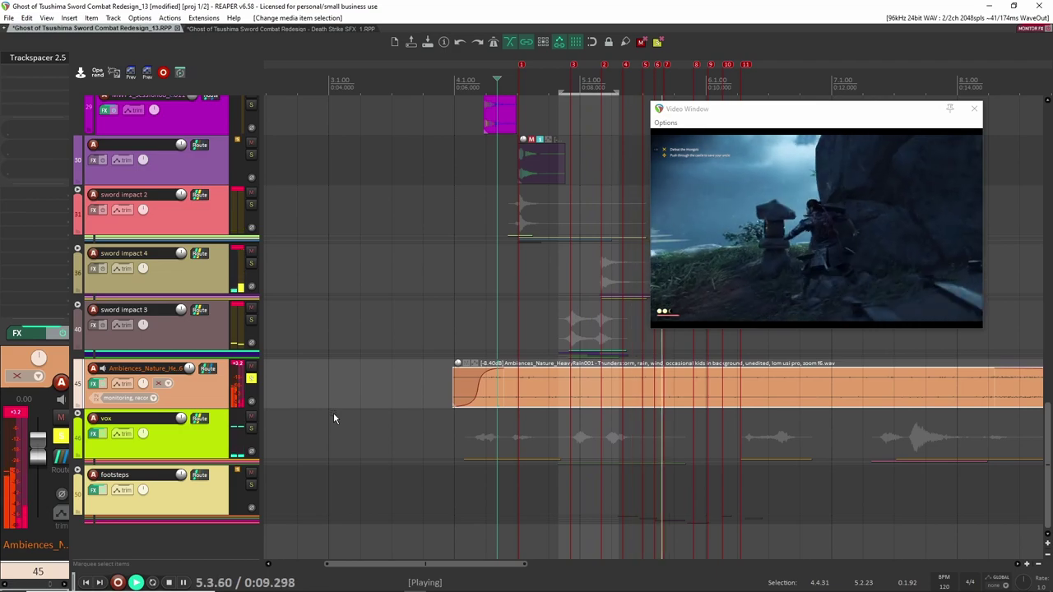
pyautogui.press('space')
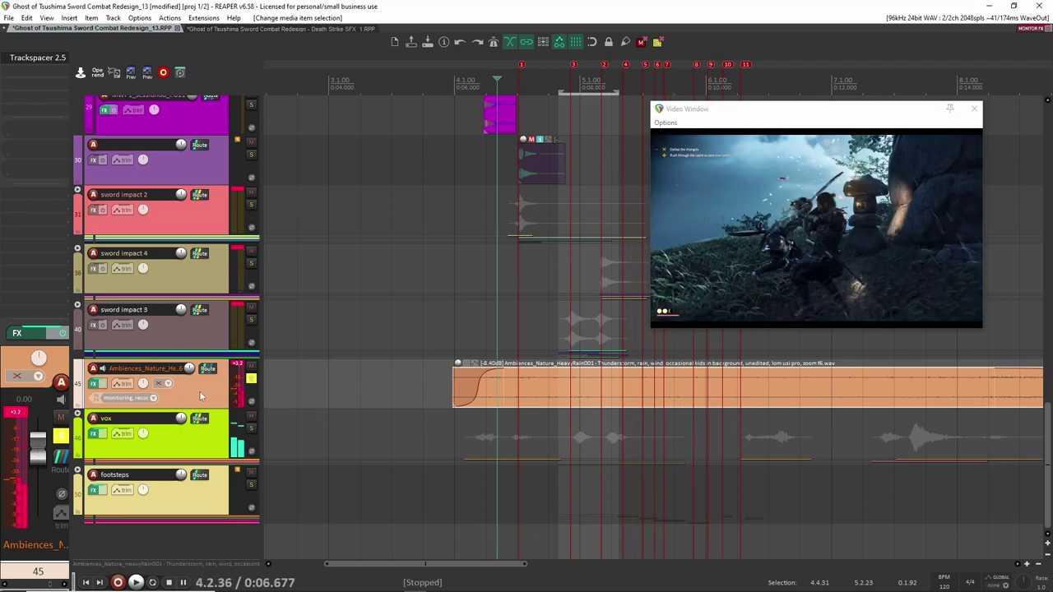
# Inspect the Trackspacer 2.5 amount setting on the heavy rain ambience track and close the plug-in.
pyautogui.click(39, 58)
pyautogui.moveTo(420, 297)
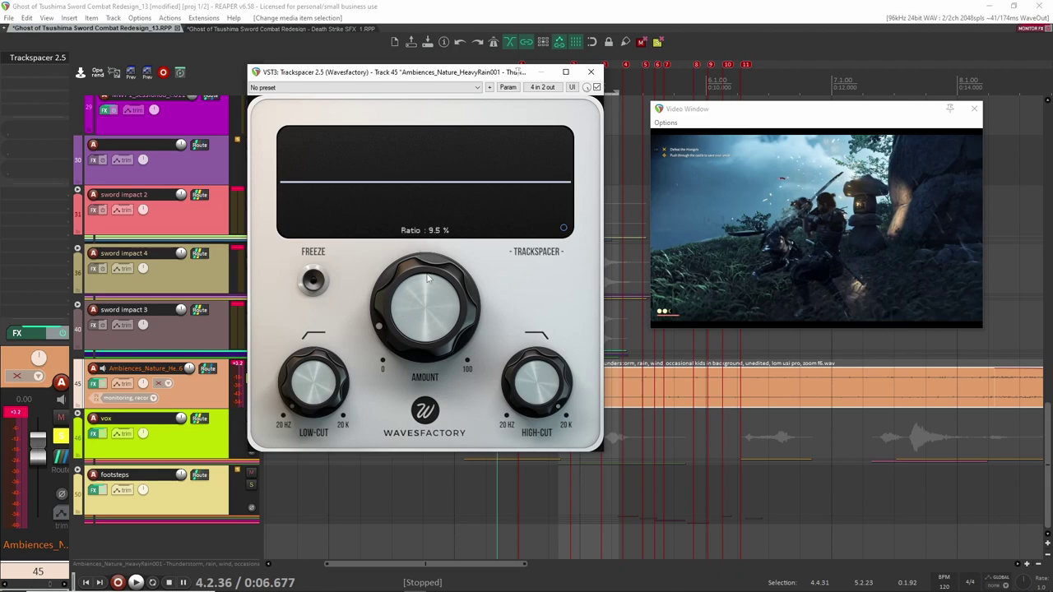
pyautogui.click(590, 71)
# Review the sword impact tracks that drive the ducking, and unsolo the heavy rain ambience track.
pyautogui.scroll(8, 390, 245)
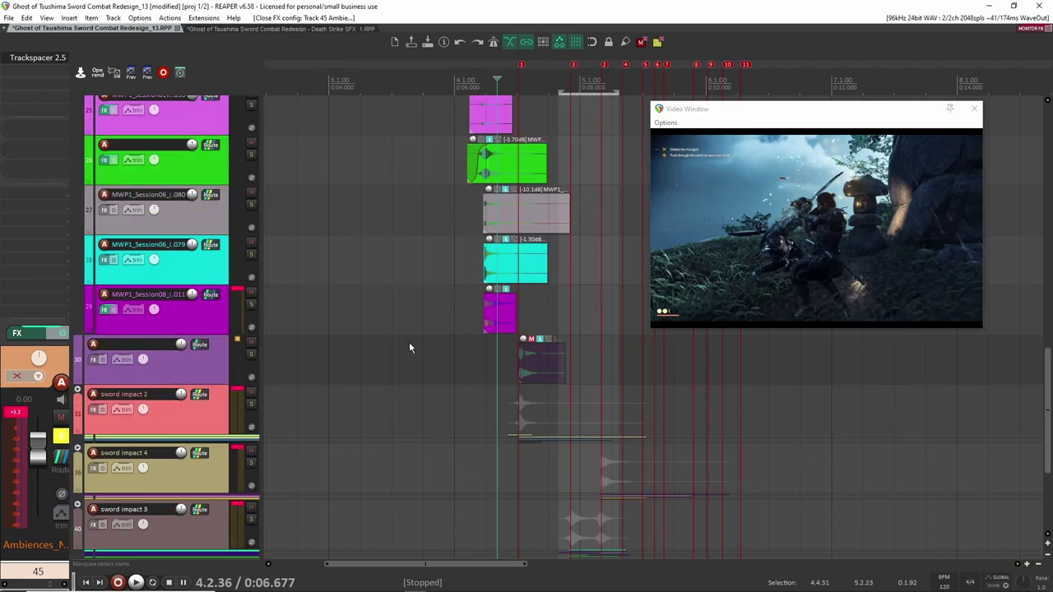
pyautogui.scroll(6, 376, 163)
pyautogui.scroll(-12, 406, 329)
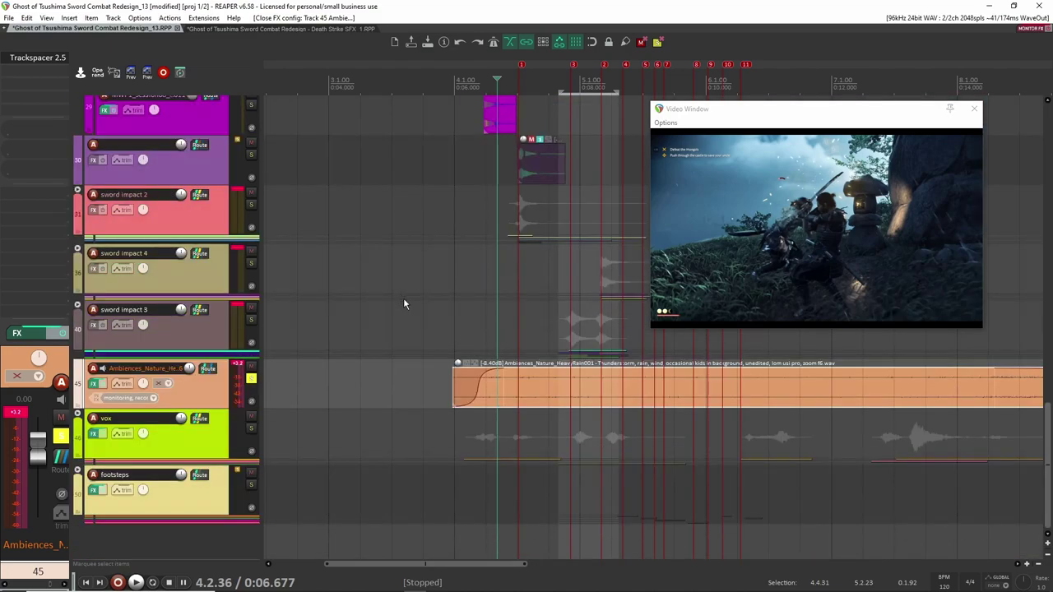
pyautogui.hscroll(3, 379, 297)
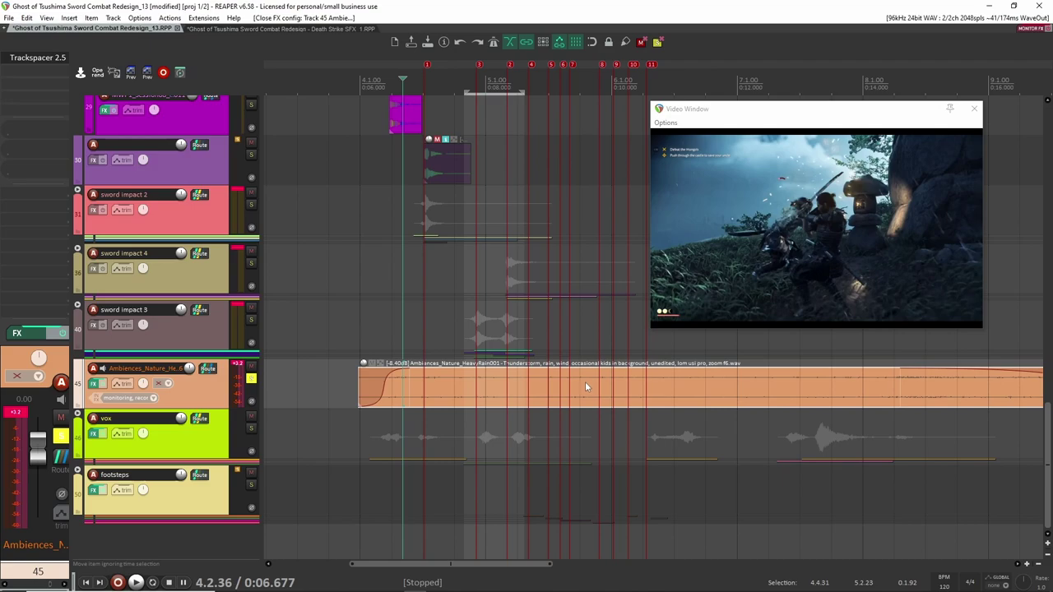
pyautogui.scroll(6, 576, 264)
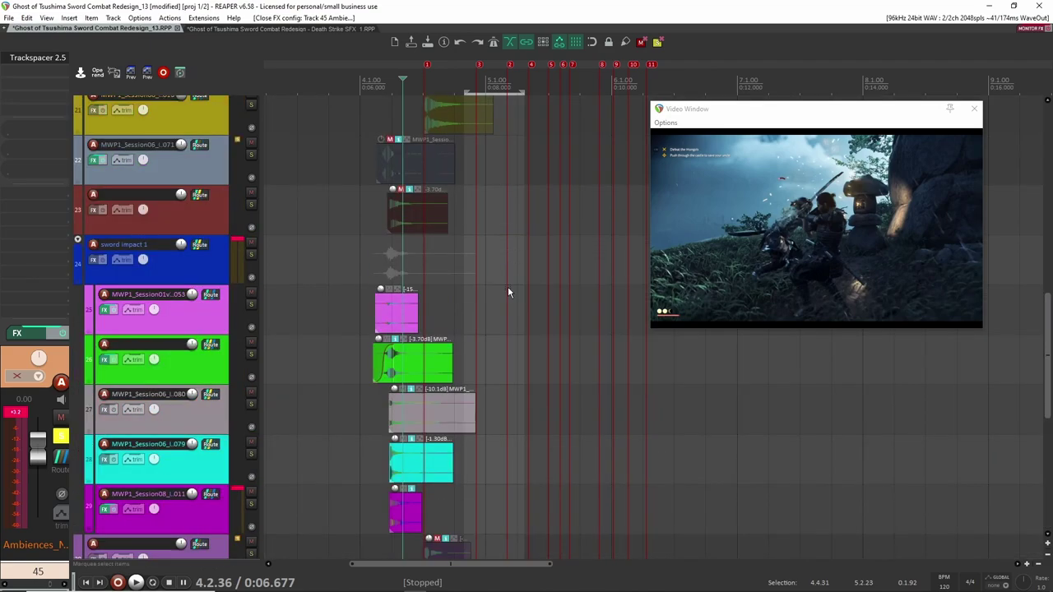
pyautogui.scroll(-6, 515, 309)
pyautogui.click(251, 379)
pyautogui.click(251, 379)
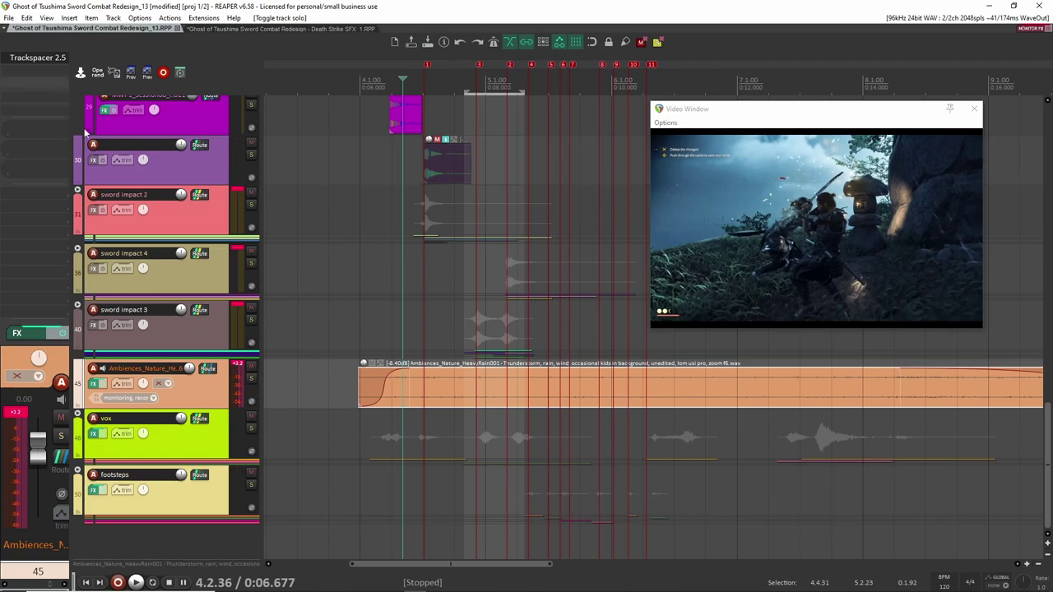
# Examine the rain ambience item along the timeline and the layered sword impact tracks above it.
pyautogui.scroll(-2, 402, 411)
pyautogui.moveTo(707, 391); pyautogui.dragTo(625, 386)
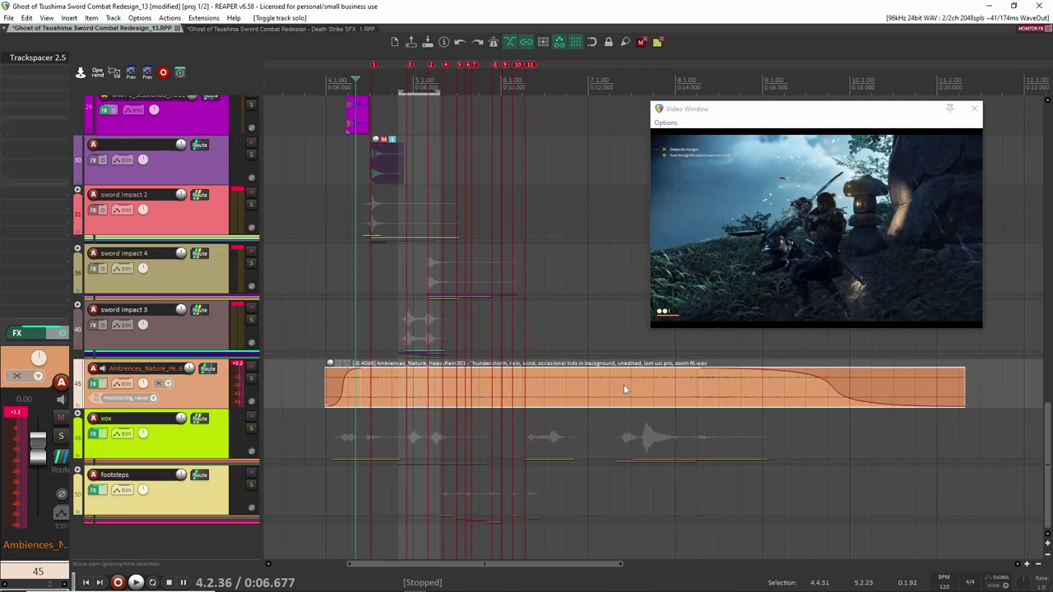
pyautogui.scroll(1, 612, 385)
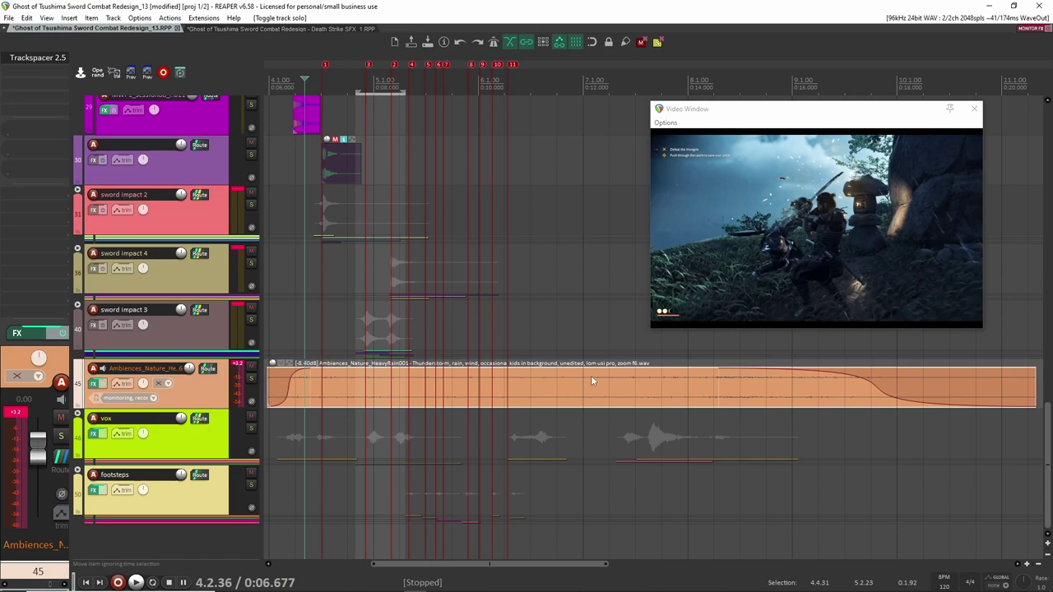
pyautogui.hscroll(-4, 556, 385)
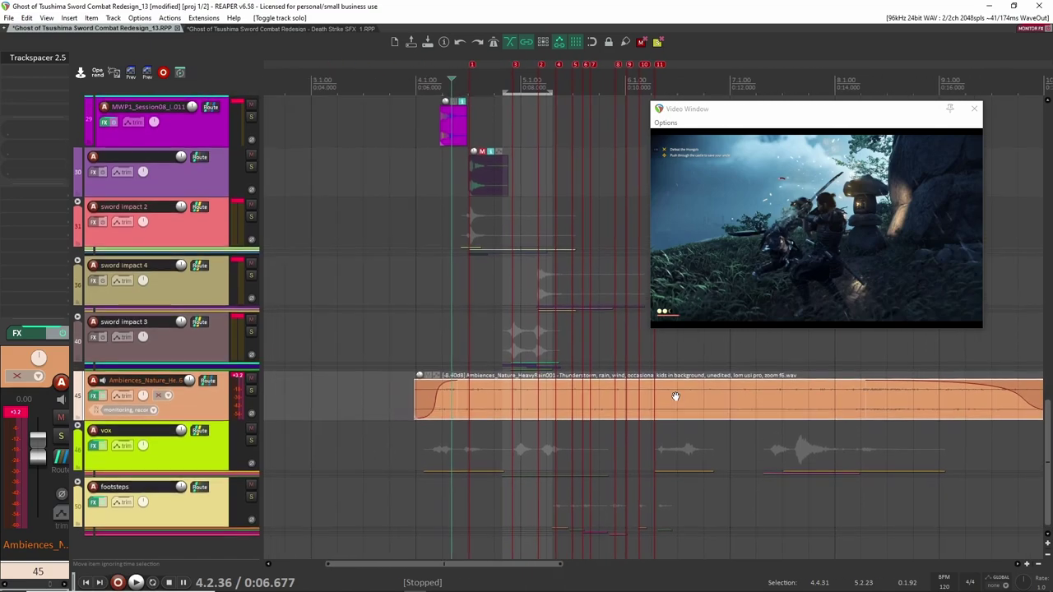
pyautogui.scroll(1, 535, 395)
pyautogui.scroll(-1, 551, 408)
pyautogui.scroll(-2, 560, 411)
pyautogui.scroll(2, 562, 413)
pyautogui.scroll(5, 395, 410)
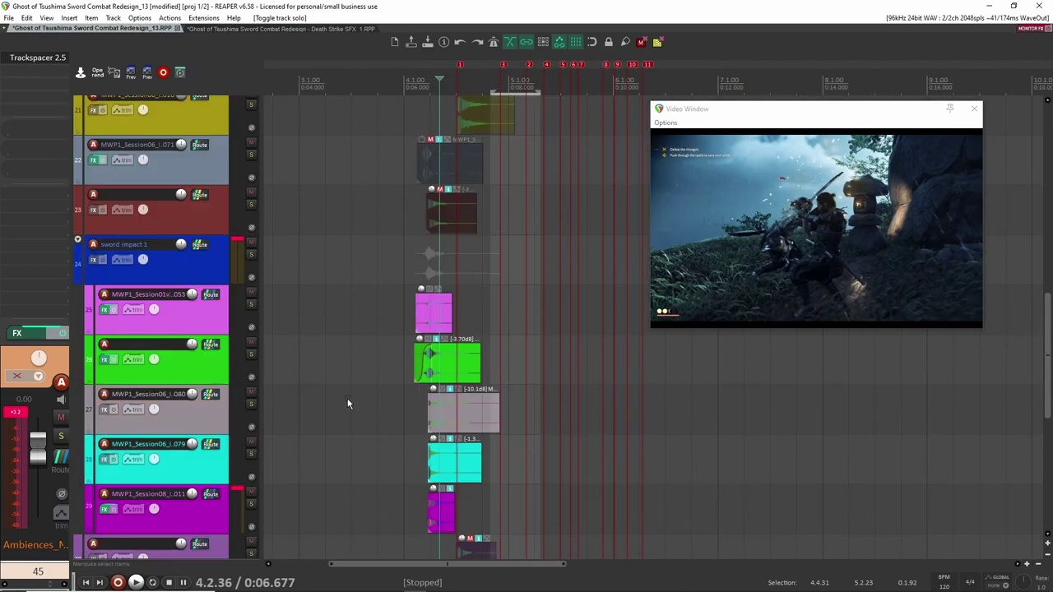
pyautogui.scroll(-3, 389, 412)
pyautogui.scroll(7, 392, 414)
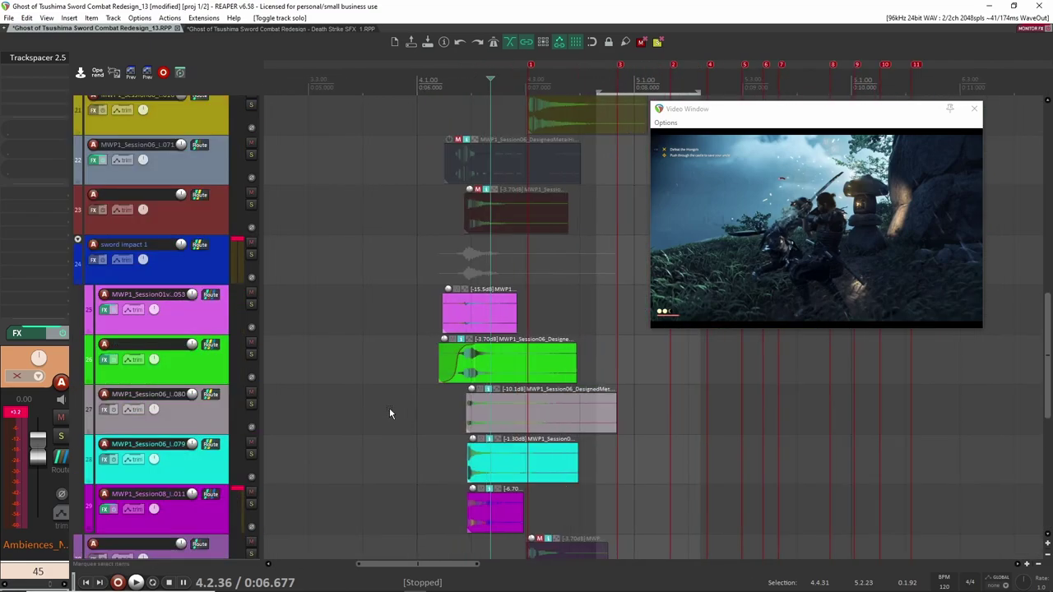
pyautogui.scroll(1, 393, 410)
pyautogui.scroll(-4, 401, 397)
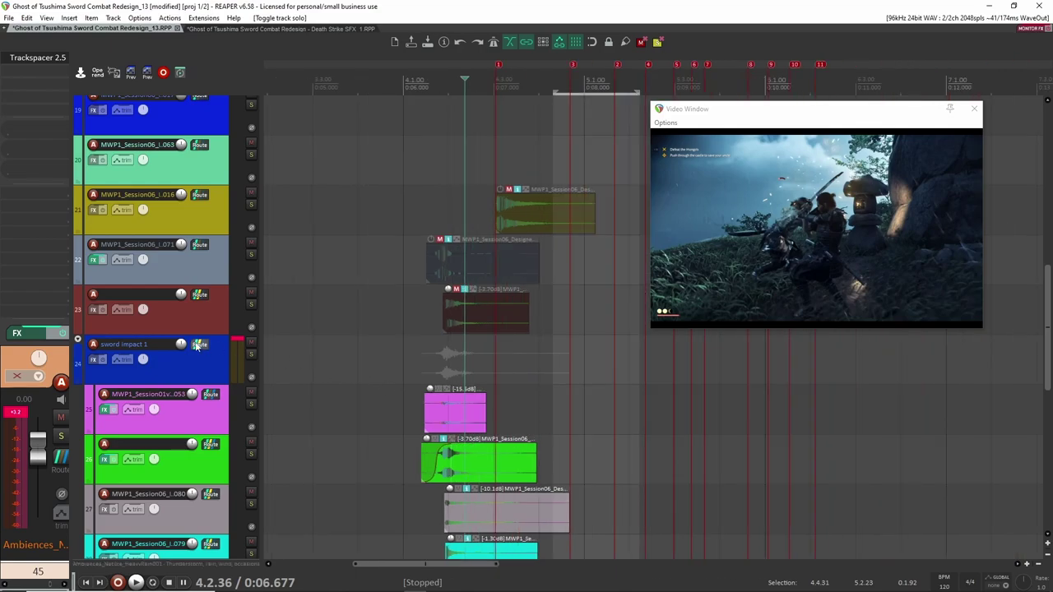
pyautogui.scroll(3, 258, 340)
pyautogui.scroll(-5, 324, 371)
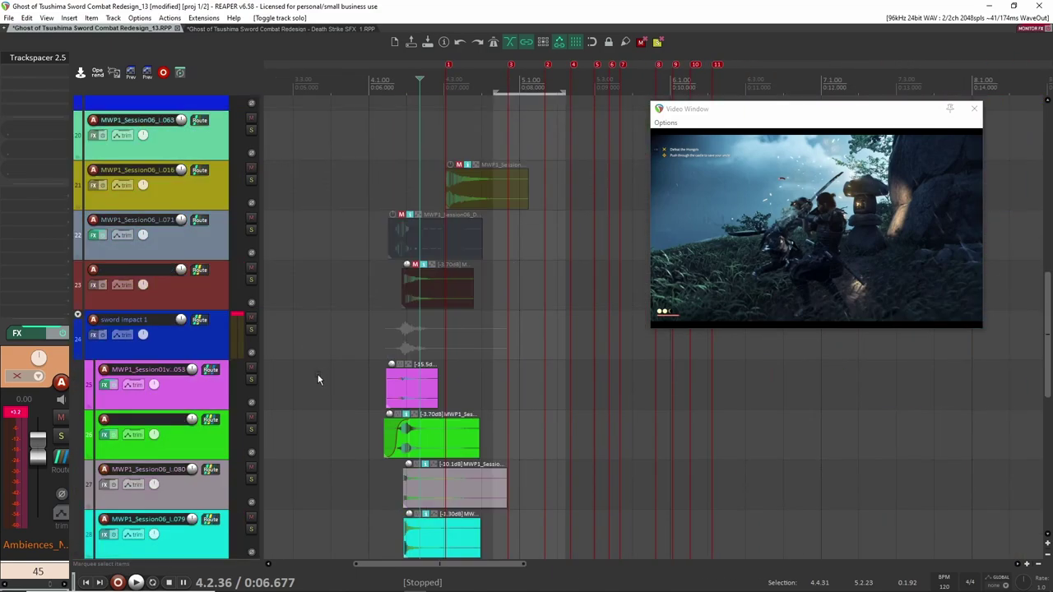
# Solo the sword impact 1 folder track and play it twice from just before its first layer.
pyautogui.click(251, 231)
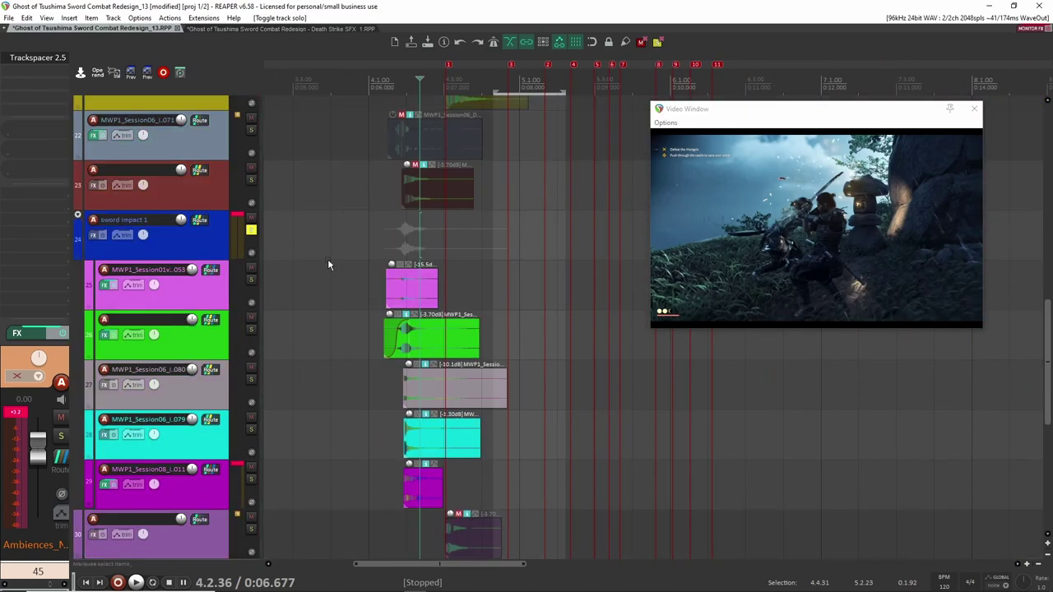
pyautogui.scroll(-2, 345, 298)
pyautogui.scroll(2, 346, 298)
pyautogui.scroll(4, 376, 254)
pyautogui.click(405, 234)
pyautogui.click(423, 230)
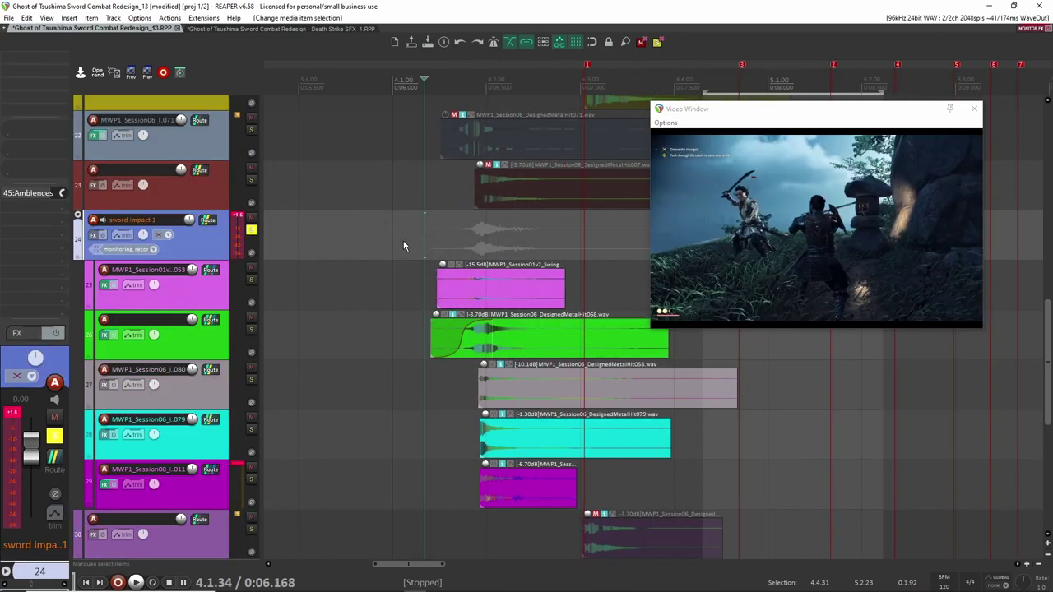
pyautogui.press('space')
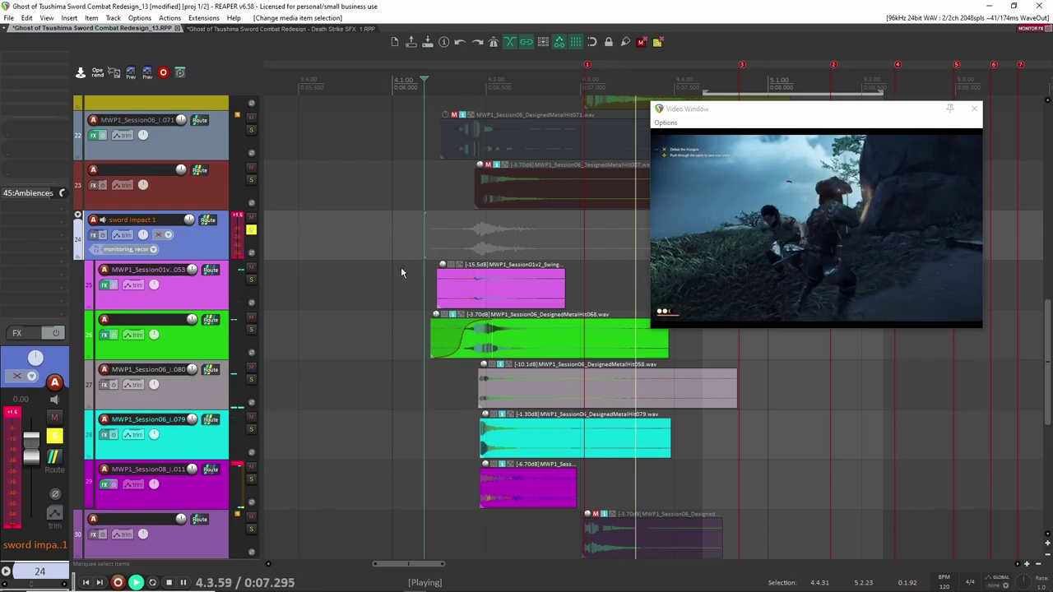
pyautogui.press('space')
pyautogui.press('space')
pyautogui.press('space')
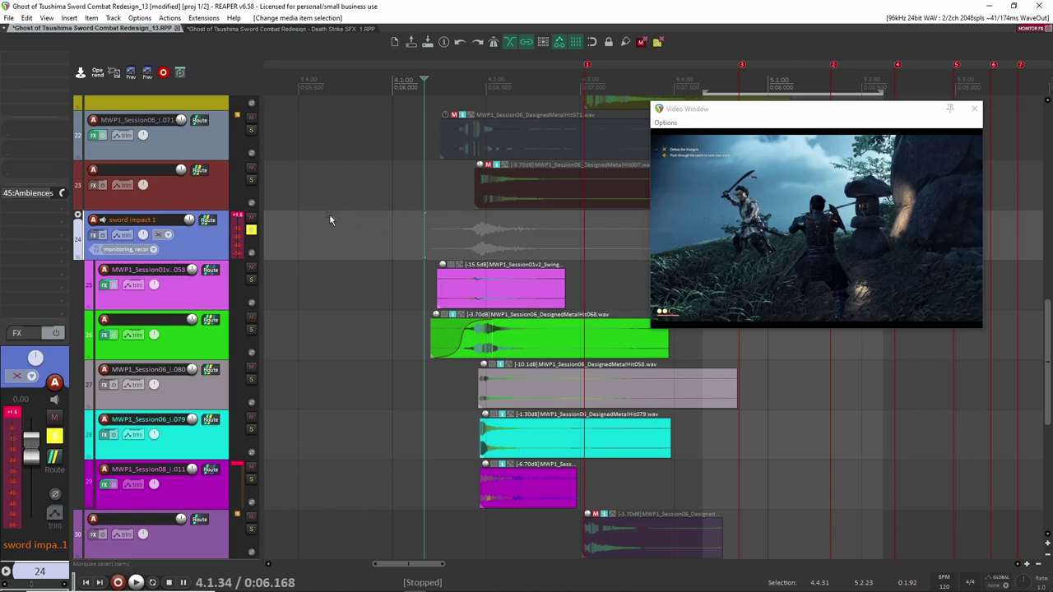
# Switch the solo from sword impact 1 to its MWP1_Session01v2_Swing053 layer and play that layer twice.
pyautogui.click(251, 230)
pyautogui.click(250, 280)
pyautogui.click(424, 280)
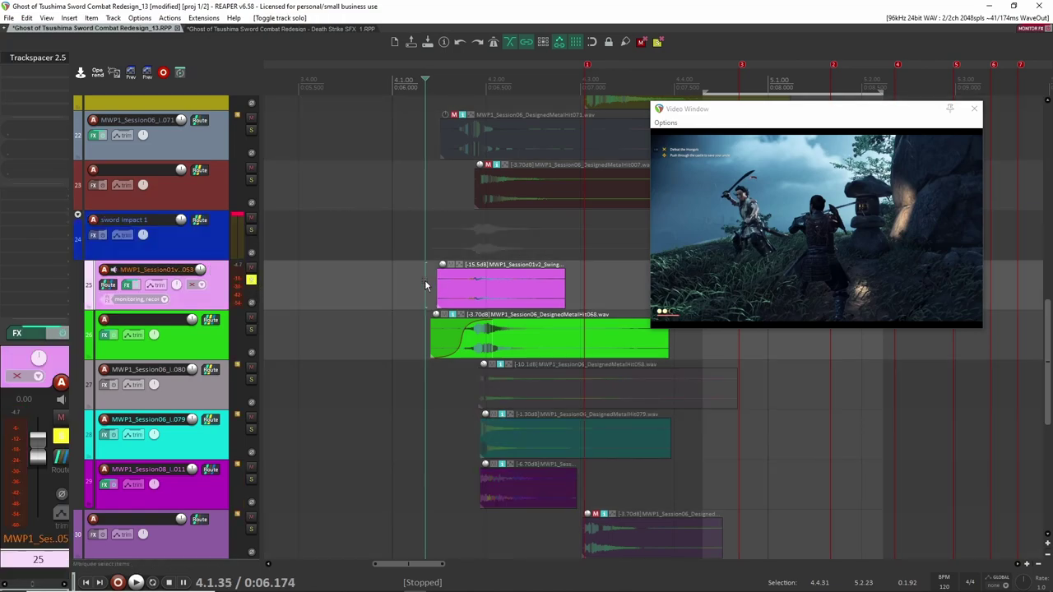
pyautogui.press('space')
pyautogui.press('space')
pyautogui.press('space')
pyautogui.press('space')
# Unsolo the Swing053 layer and open its Trackspacer 2.5 plug-in.
pyautogui.click(251, 283)
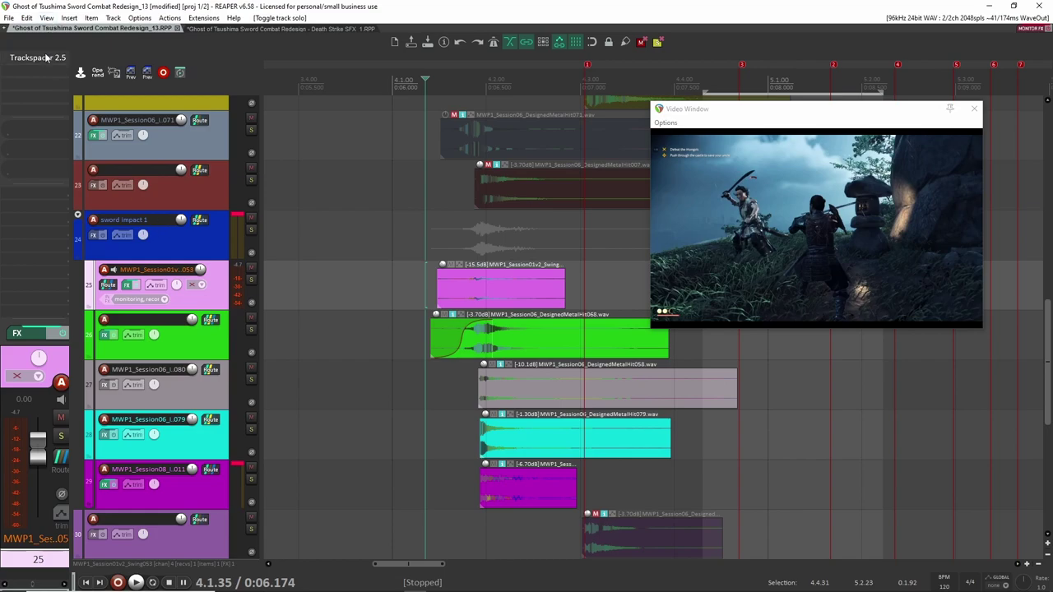
pyautogui.press('f')
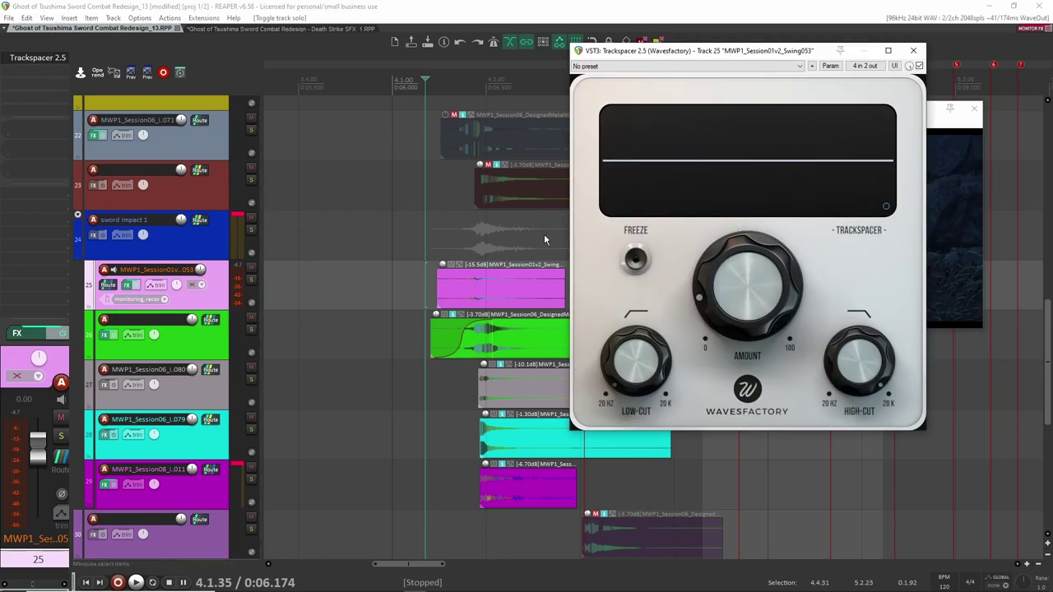
# Close Trackspacer, solo the green DesignedMetalHit068 layer and play it from just before its start.
pyautogui.click(917, 48)
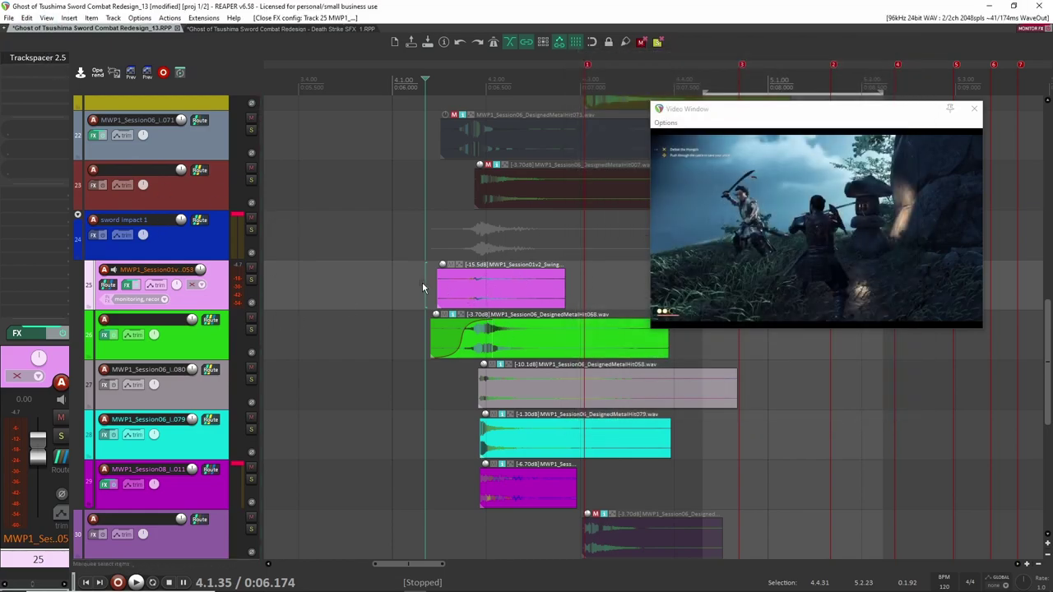
pyautogui.click(494, 338)
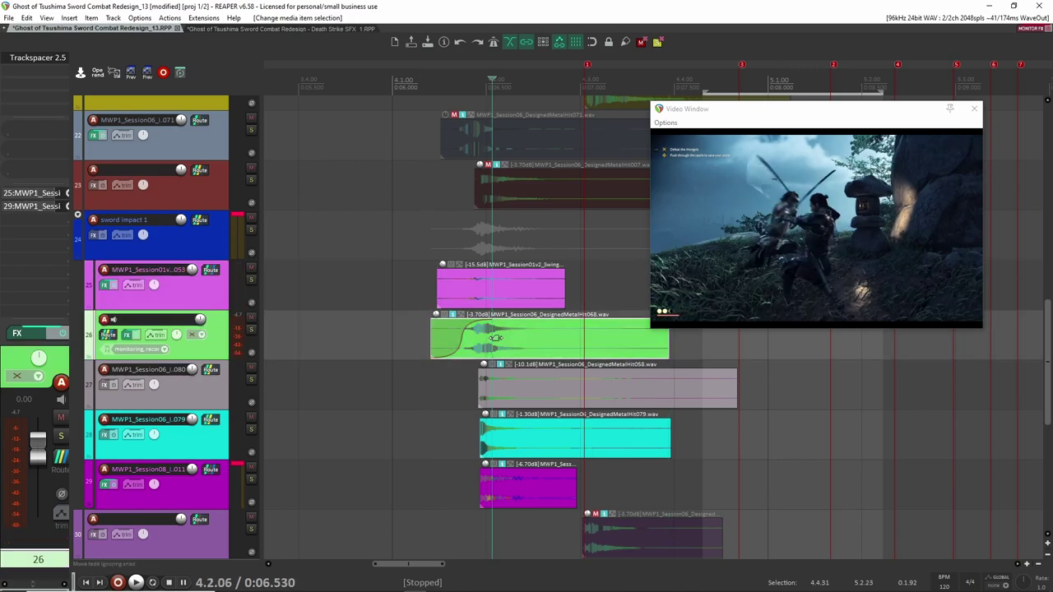
pyautogui.click(488, 288)
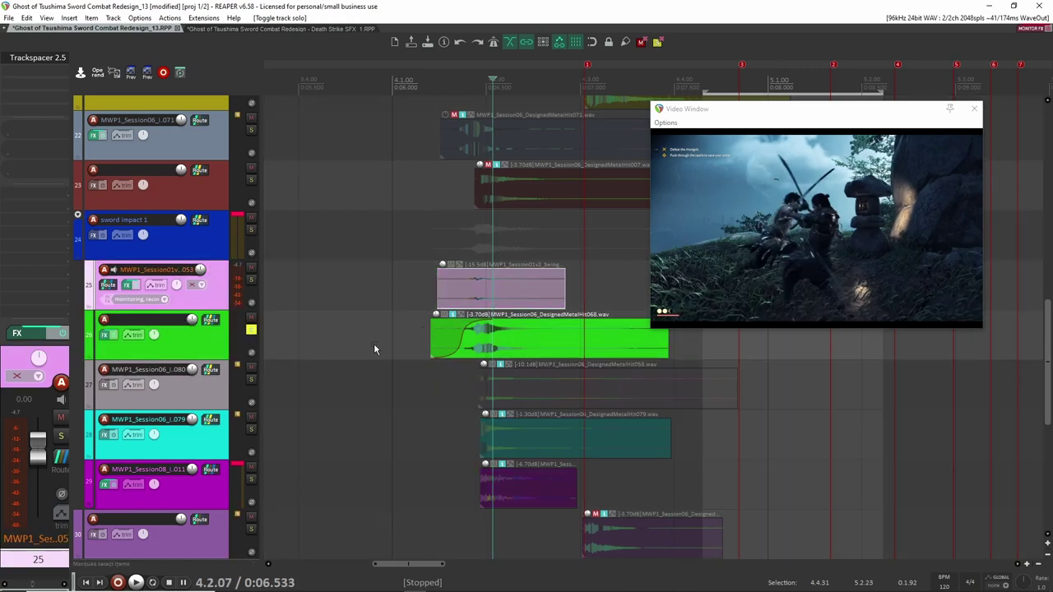
pyautogui.click(402, 337)
pyautogui.press('space')
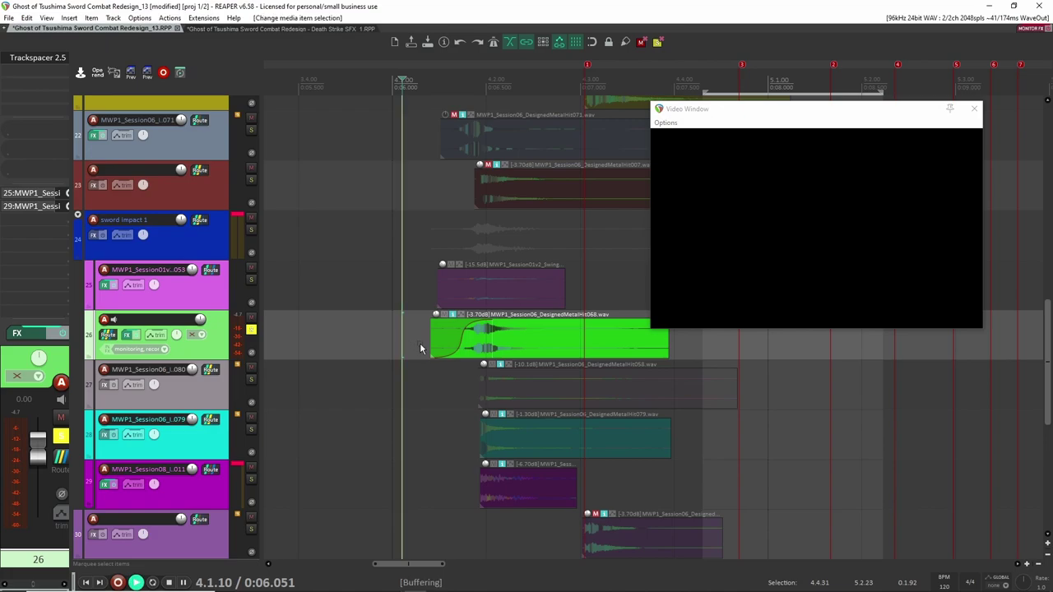
pyautogui.press('space')
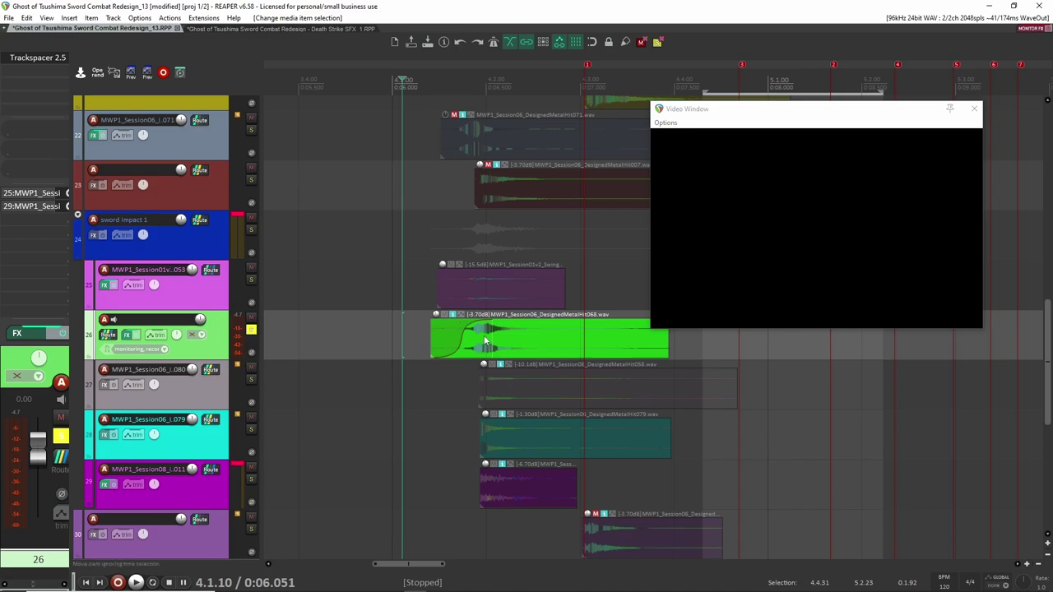
# Solo the Swing053 layer together with DesignedMetalHit068 and play the pair repeatedly from just before both items.
pyautogui.click(251, 330)
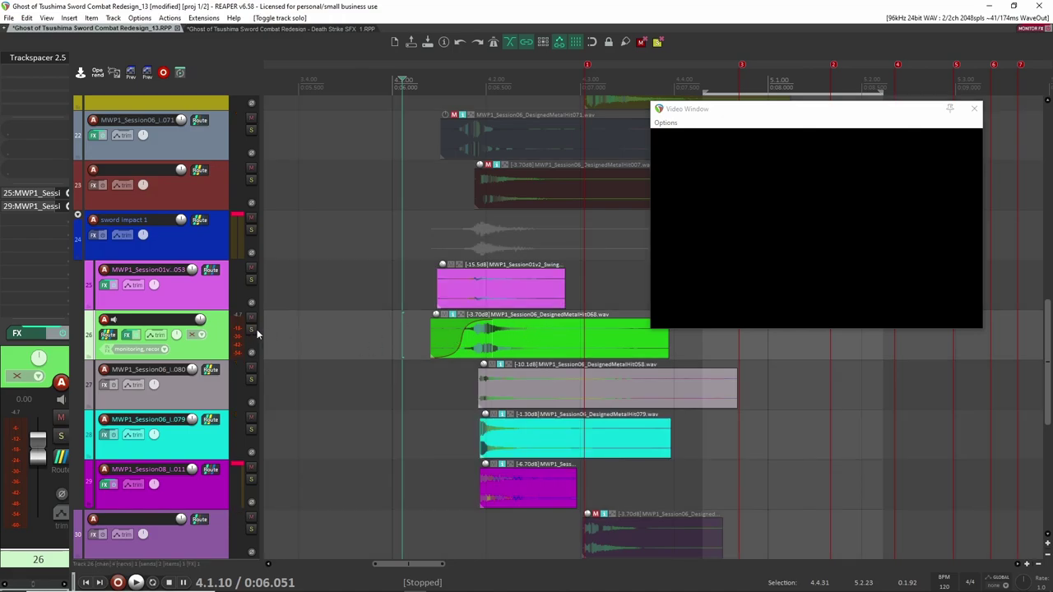
pyautogui.click(251, 330)
pyautogui.click(418, 333)
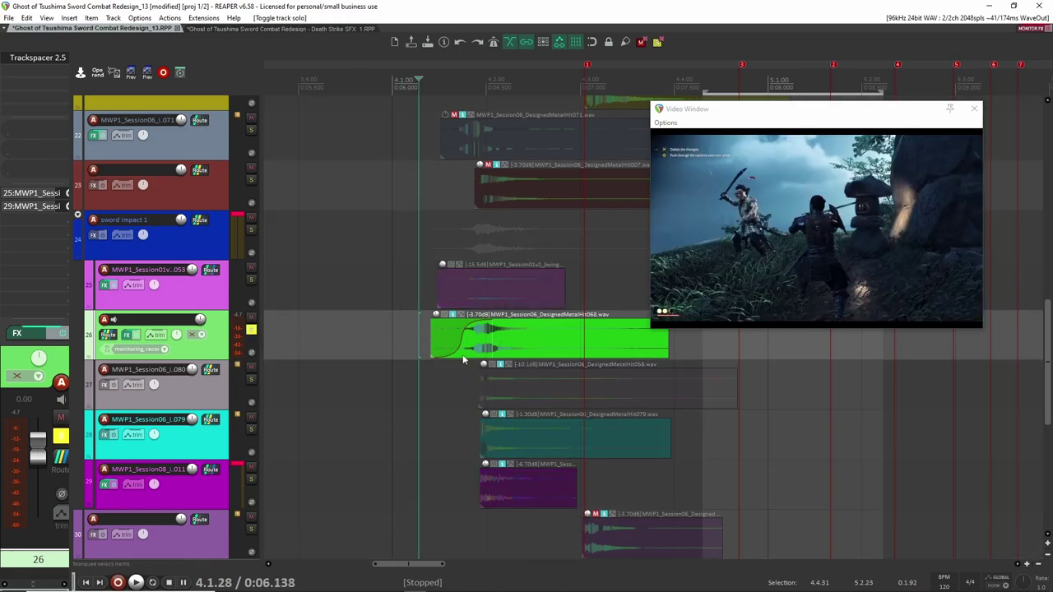
pyautogui.click(278, 288)
pyautogui.click(251, 280)
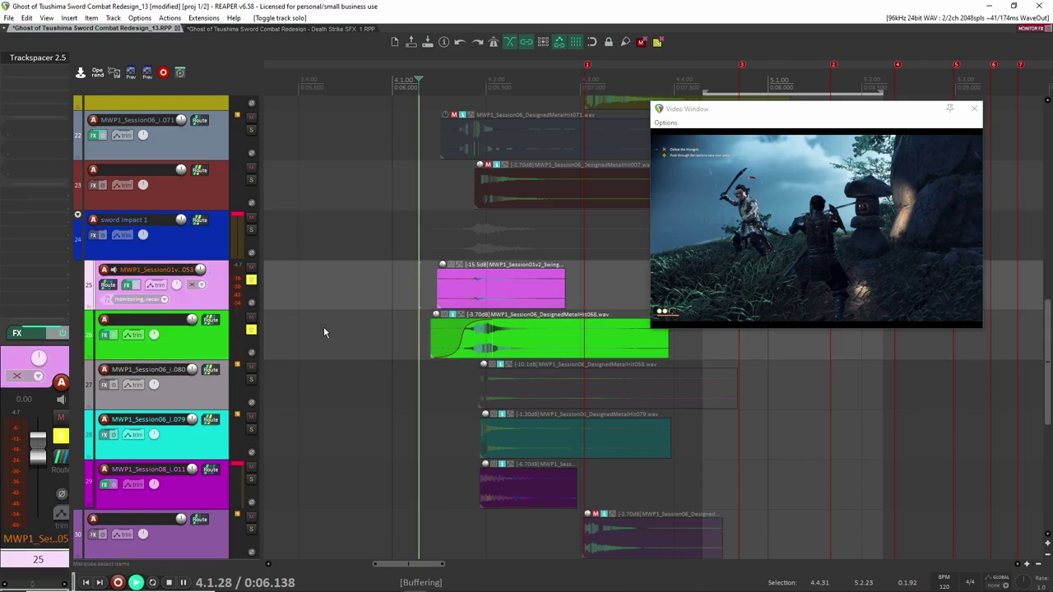
pyautogui.press('space')
pyautogui.press('space')
pyautogui.press('space')
pyautogui.press('space')
pyautogui.press('space')
pyautogui.press('space')
pyautogui.press('space')
pyautogui.press('space')
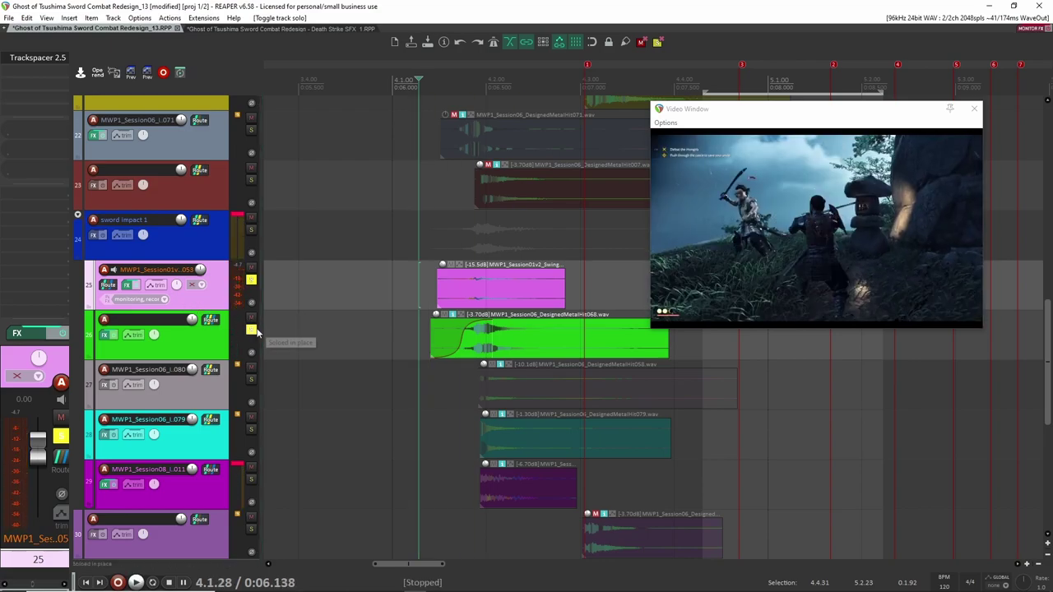
# Switch the solo from those two layers to the DesignedMetalHit058 layer and play it from just before its start.
pyautogui.click(251, 280)
pyautogui.click(251, 330)
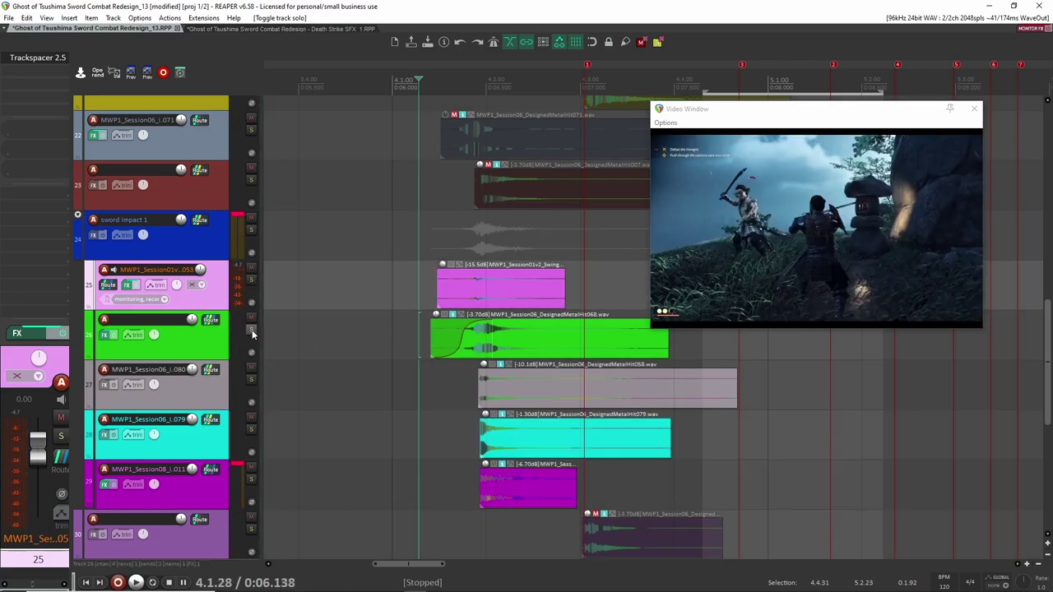
pyautogui.click(251, 381)
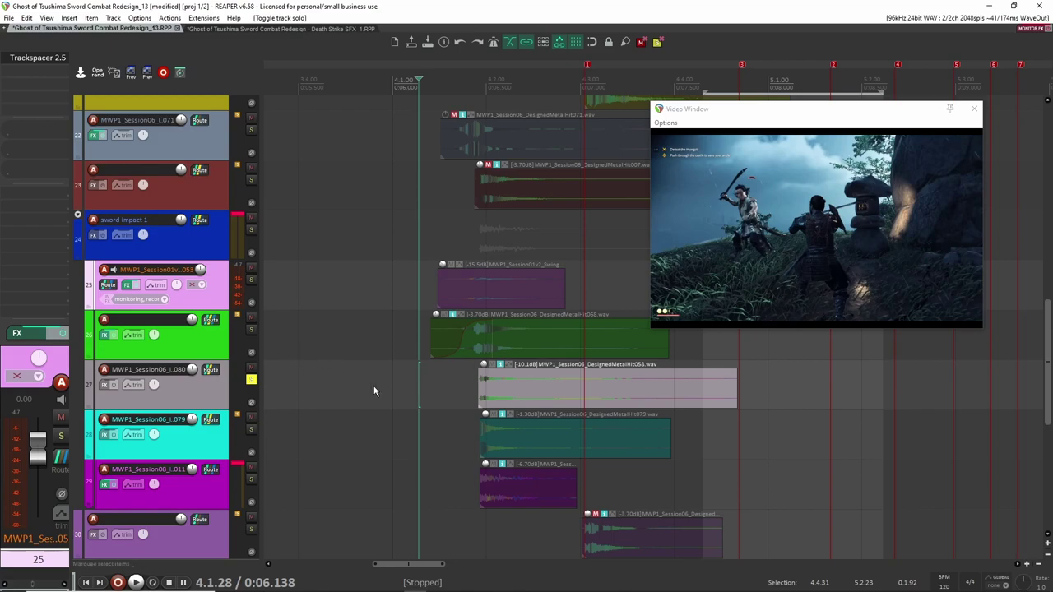
pyautogui.moveTo(463, 391); pyautogui.dragTo(420, 385)
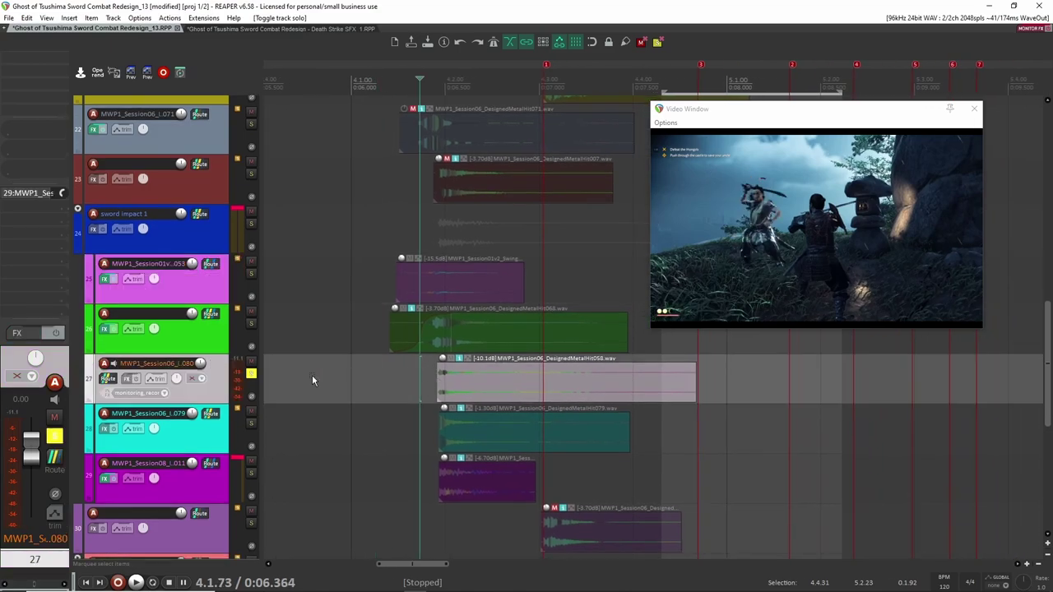
pyautogui.press('space')
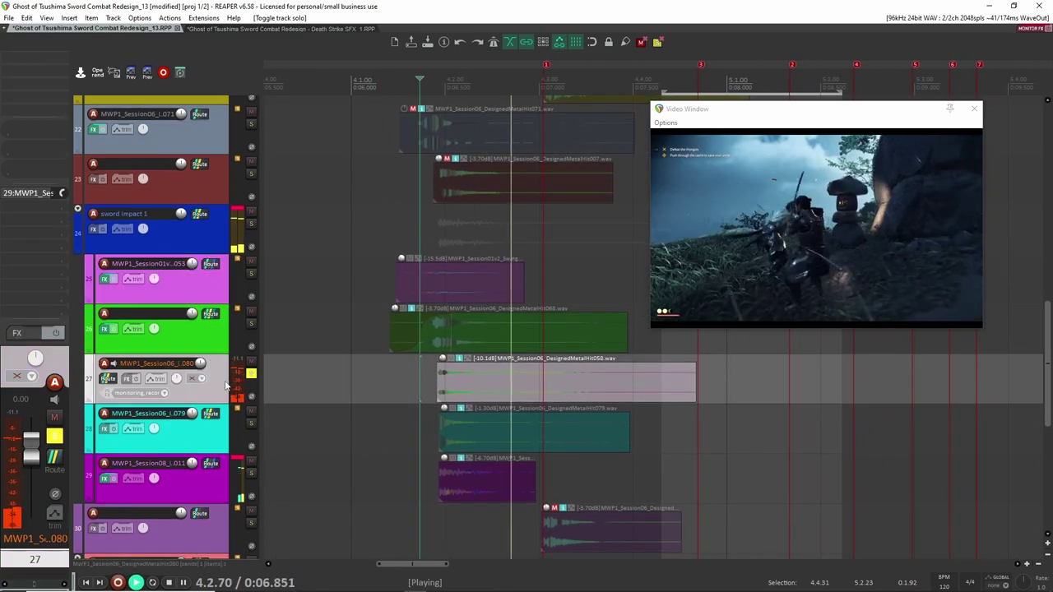
pyautogui.press('space')
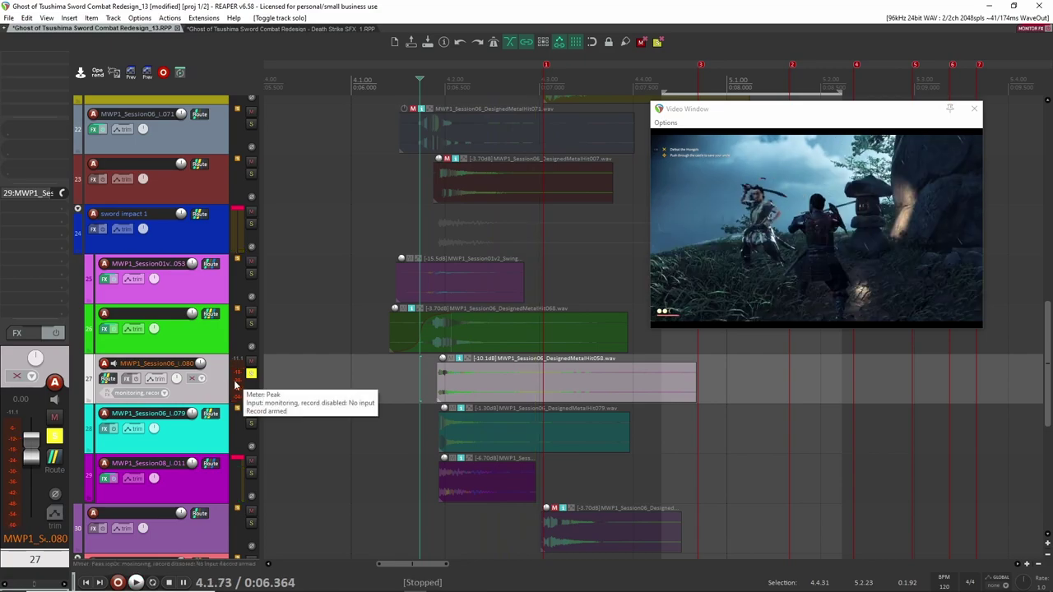
# Solo DesignedMetalHit068 and compare its playback with and without the DesignedMetalHit058 layer.
pyautogui.click(252, 375)
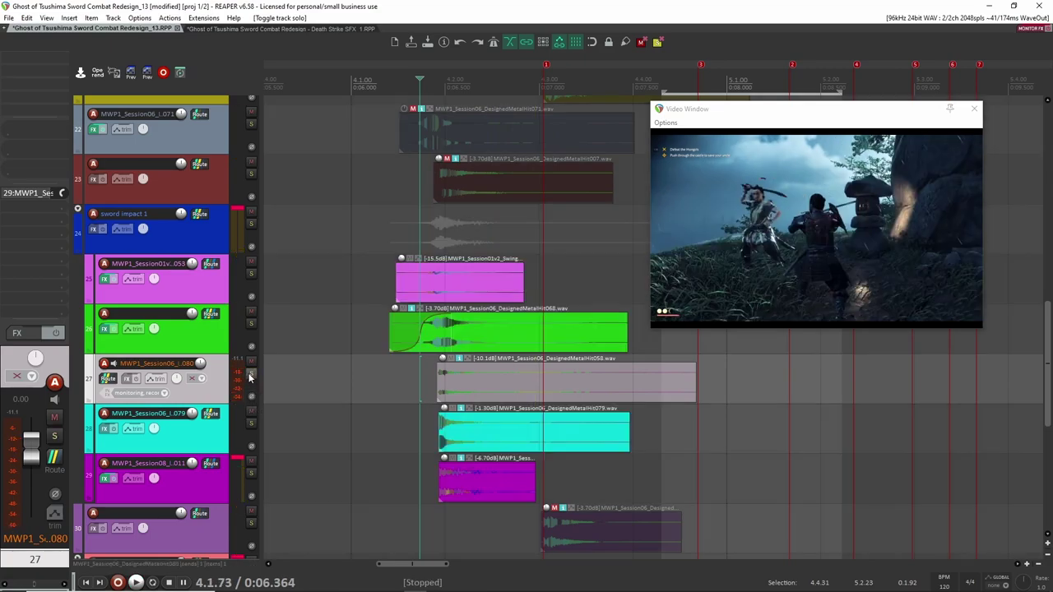
pyautogui.click(252, 325)
pyautogui.click(253, 376)
pyautogui.press('space')
pyautogui.press('space')
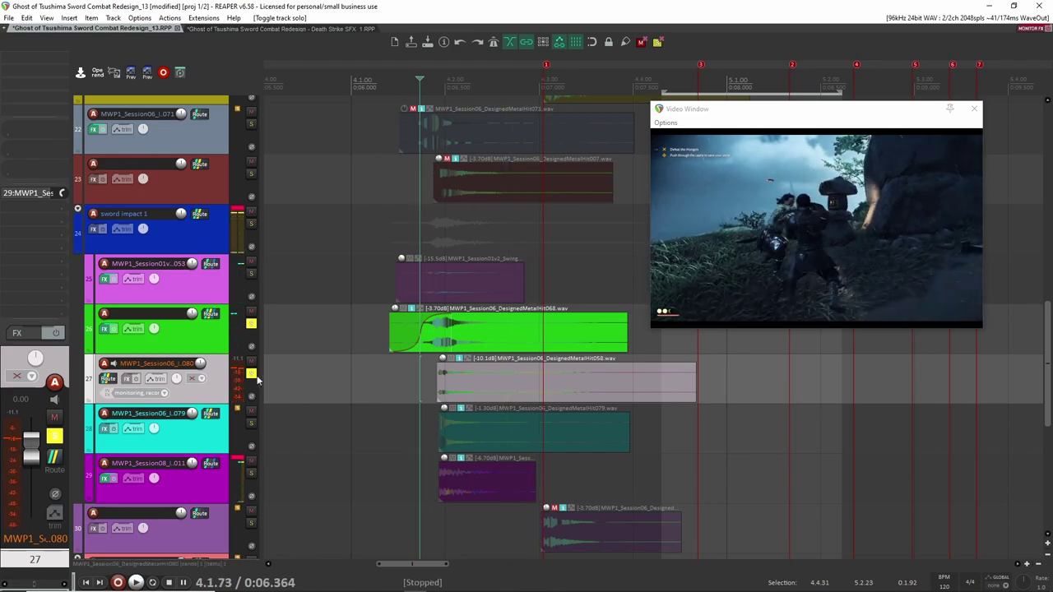
pyautogui.click(253, 376)
pyautogui.press('space')
pyautogui.click(251, 374)
pyautogui.press('space')
pyautogui.press('space')
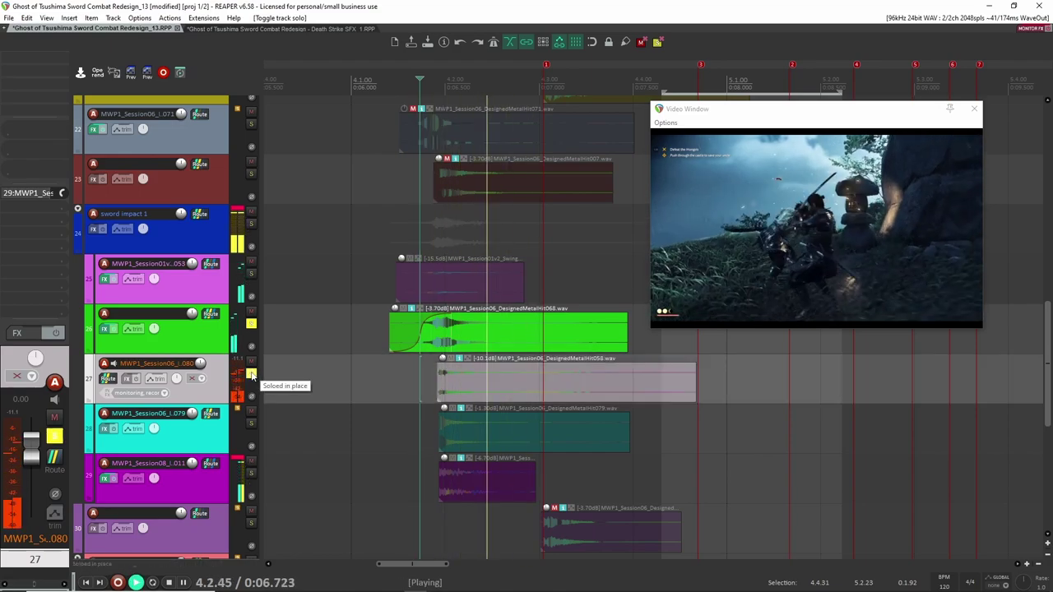
pyautogui.press('space')
# Switch the solo to the cyan DesignedMetalHit079 layer alone and play it.
pyautogui.click(253, 374)
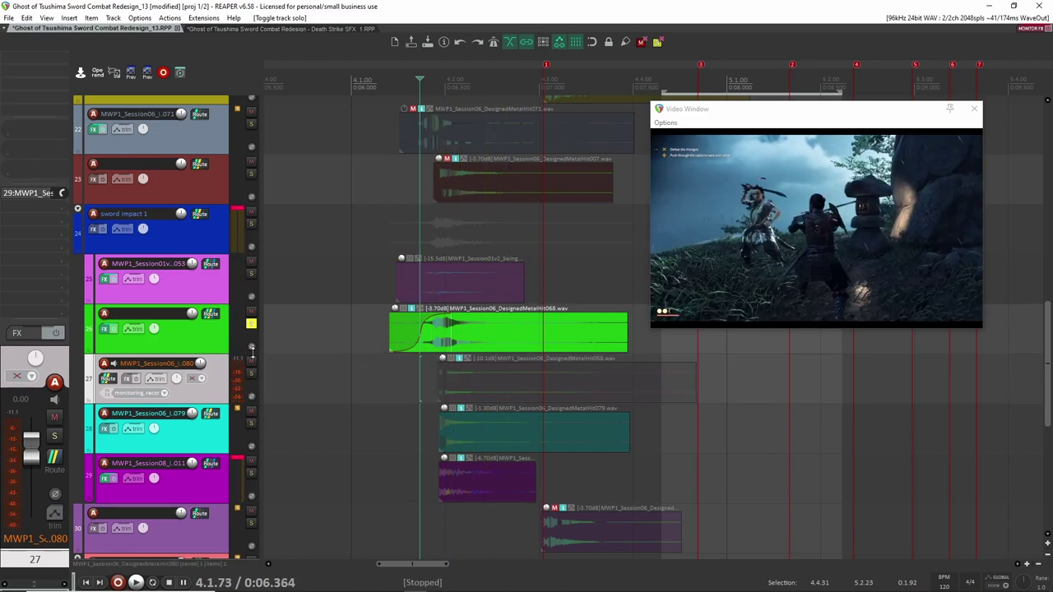
pyautogui.click(252, 326)
pyautogui.click(251, 424)
pyautogui.press('space')
pyautogui.press('space')
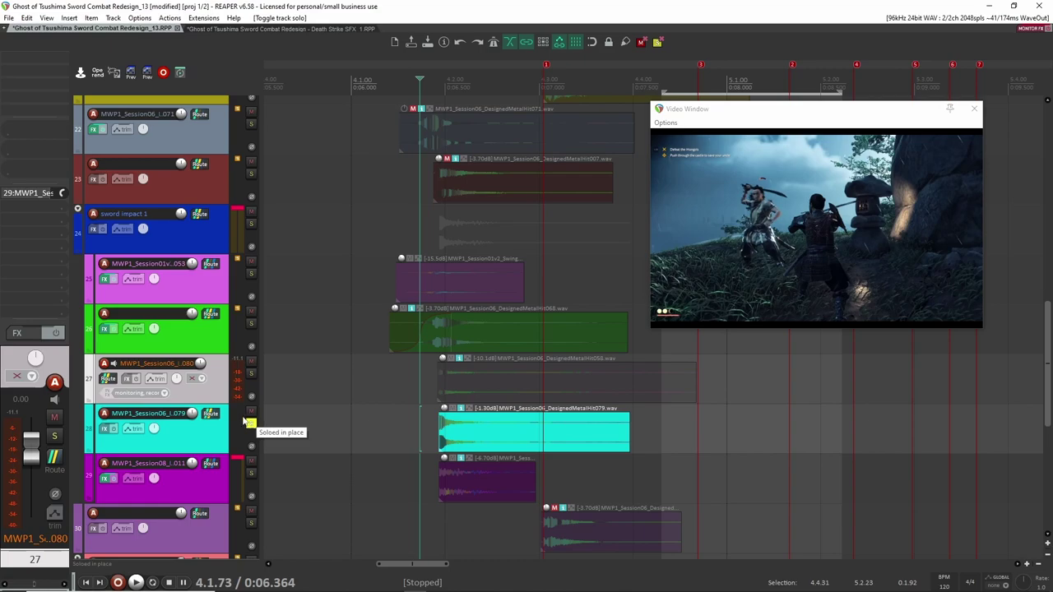
# Add the DesignedMetalHit058 and DesignedMetalHit068 layers to the solo and compare playback with and without DesignedMetalHit079.
pyautogui.click(251, 372)
pyautogui.click(251, 324)
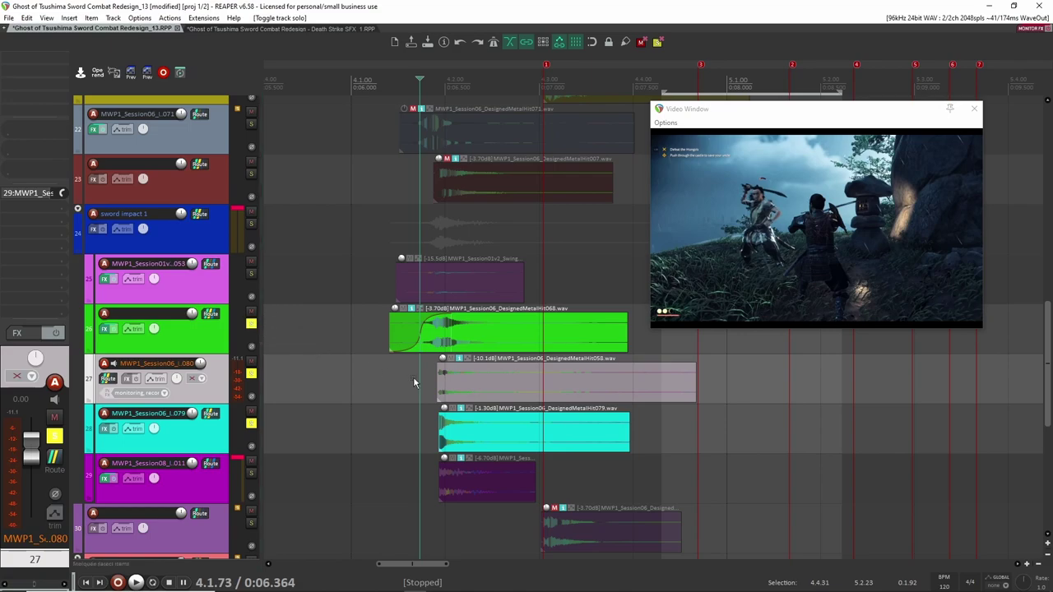
pyautogui.press('space')
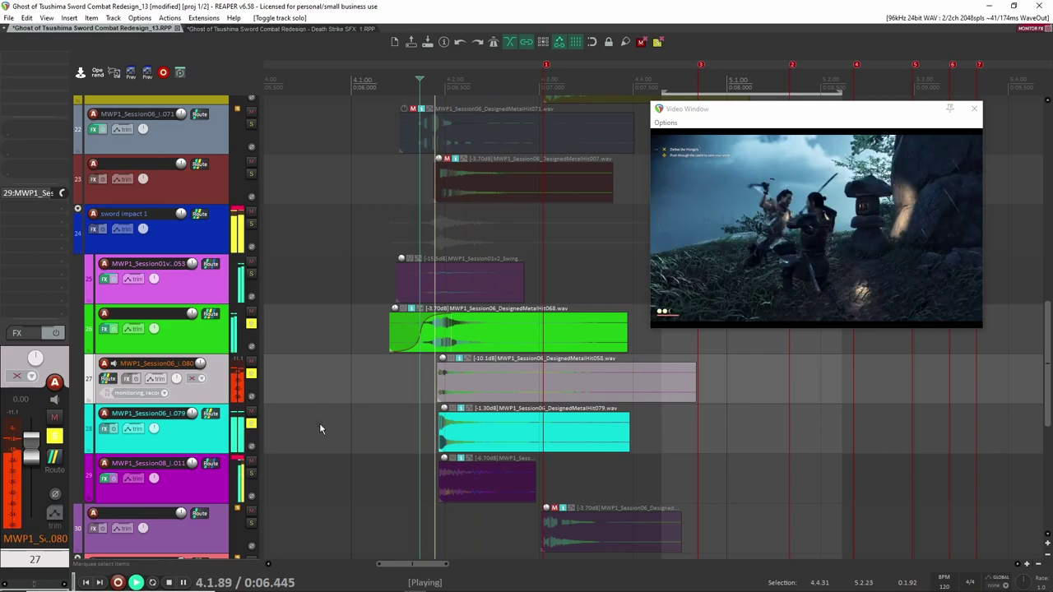
pyautogui.click(252, 424)
pyautogui.press('space')
pyautogui.click(252, 424)
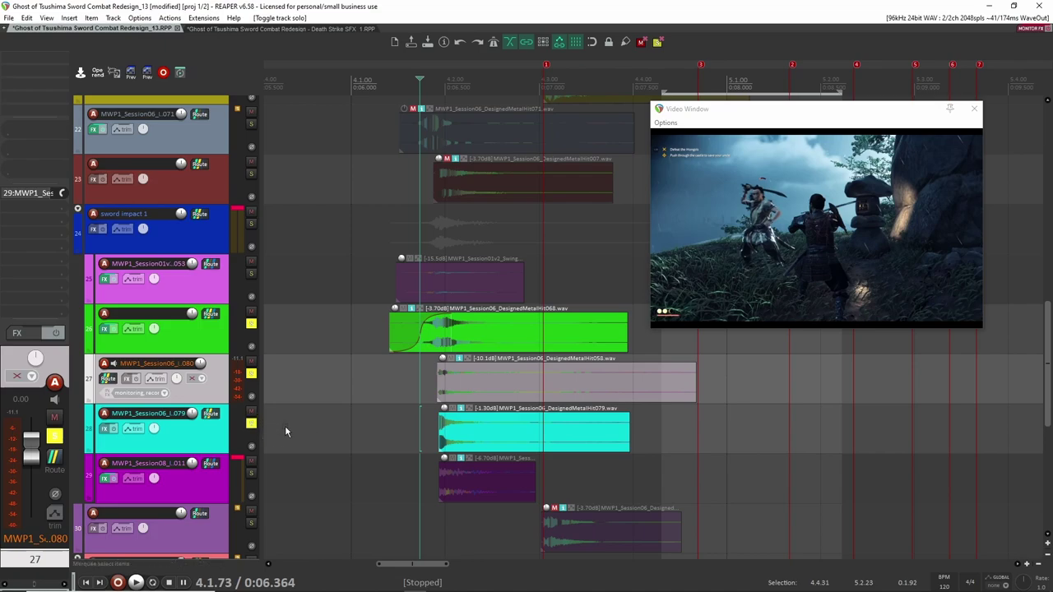
# Clear the metal hit solos, solo the MWP1_Session08_Kick011 layer and play it twice from just before its start.
pyautogui.scroll(-2, 270, 434)
pyautogui.click(251, 323)
pyautogui.click(252, 273)
pyautogui.click(252, 223)
pyautogui.scroll(2, 312, 317)
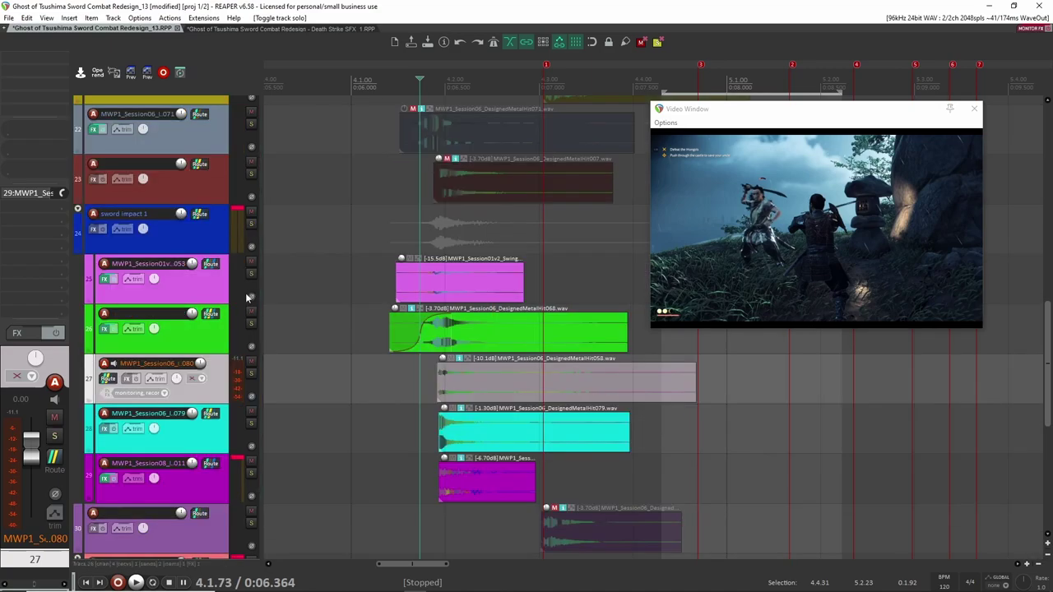
pyautogui.click(252, 475)
pyautogui.scroll(-2, 392, 479)
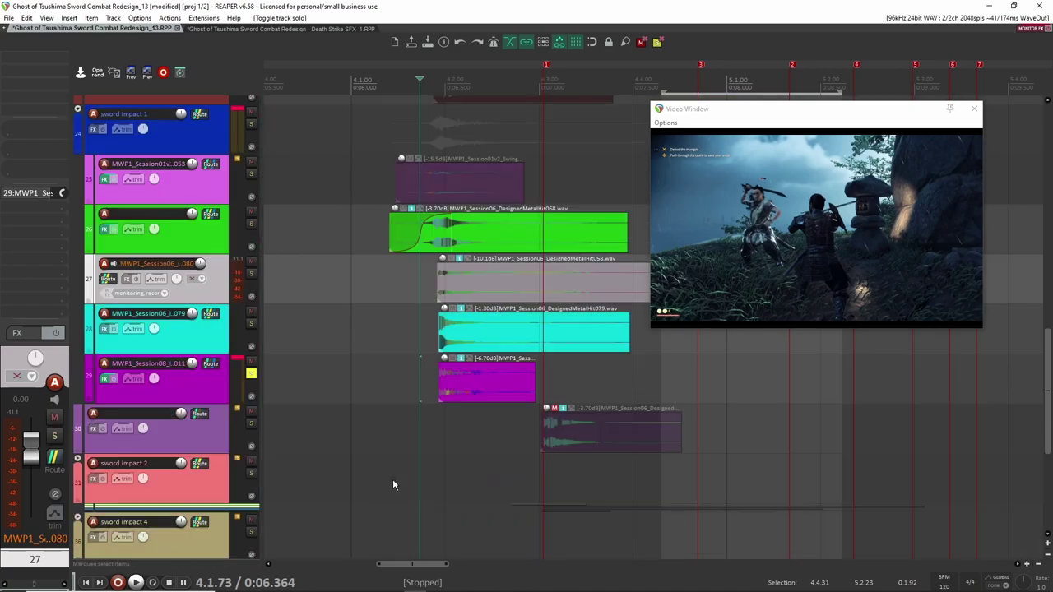
pyautogui.click(416, 376)
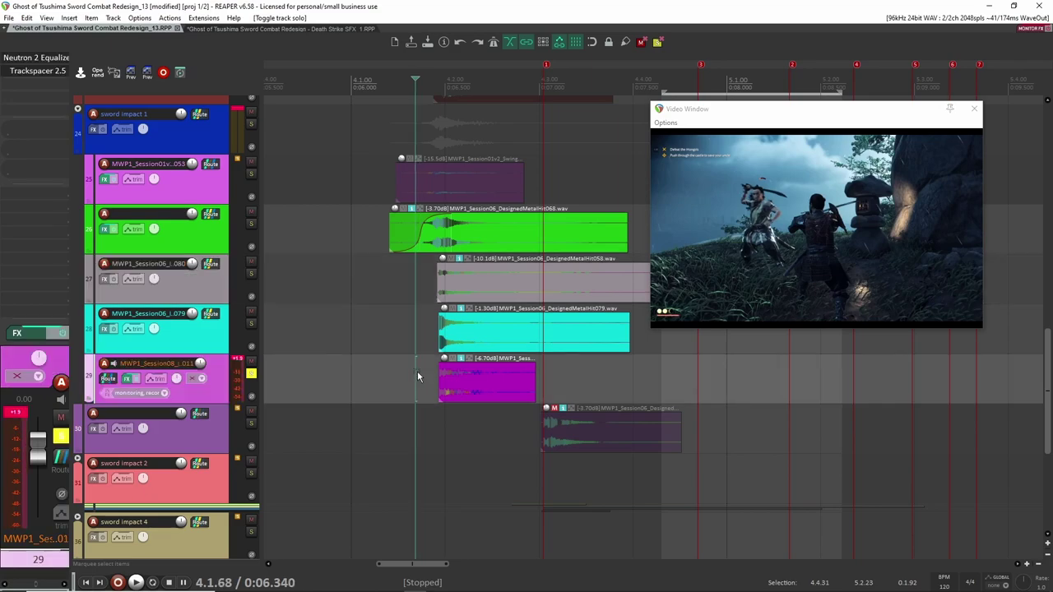
pyautogui.press('space')
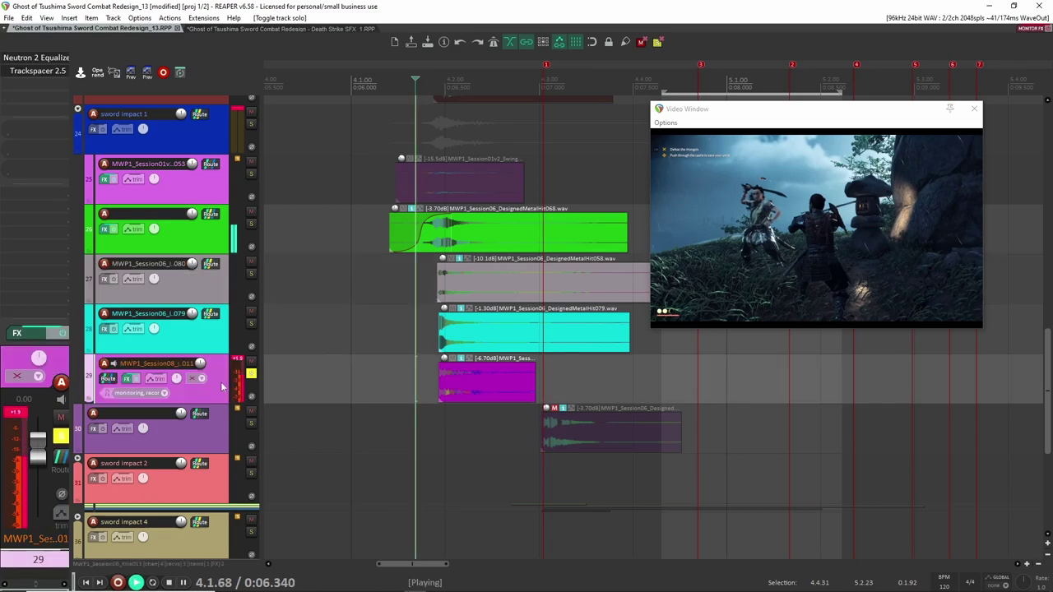
pyautogui.press('space')
pyautogui.press('space')
pyautogui.press('space')
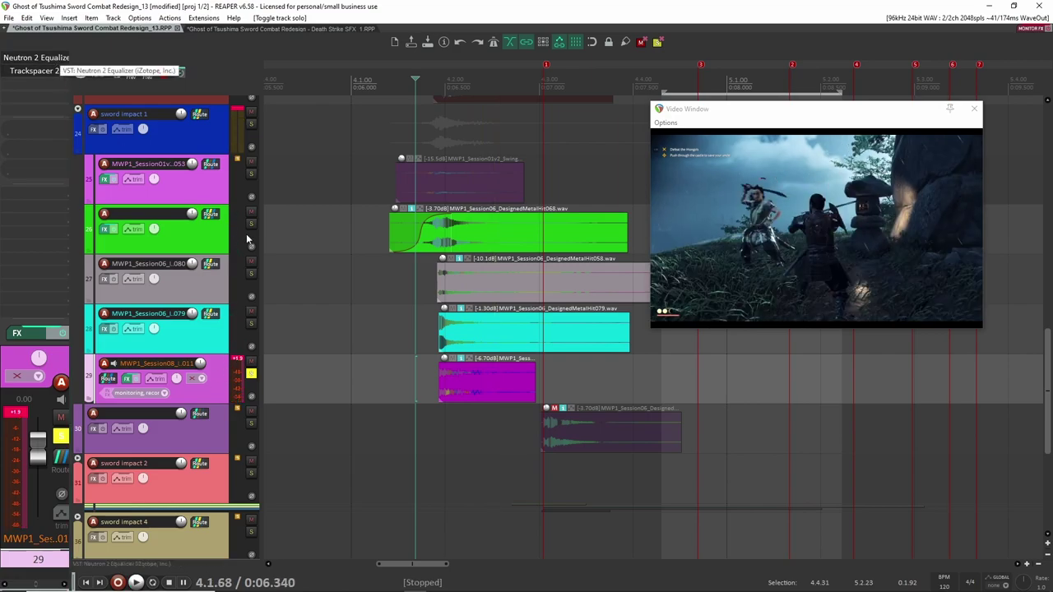
# Open the Neutron 2 Equalizer on the Kick011 layer, move its window clear of the tracks and play the layer with band 3 off.
pyautogui.click(36, 58)
pyautogui.moveTo(320, 41); pyautogui.dragTo(736, 143)
pyautogui.click(265, 293)
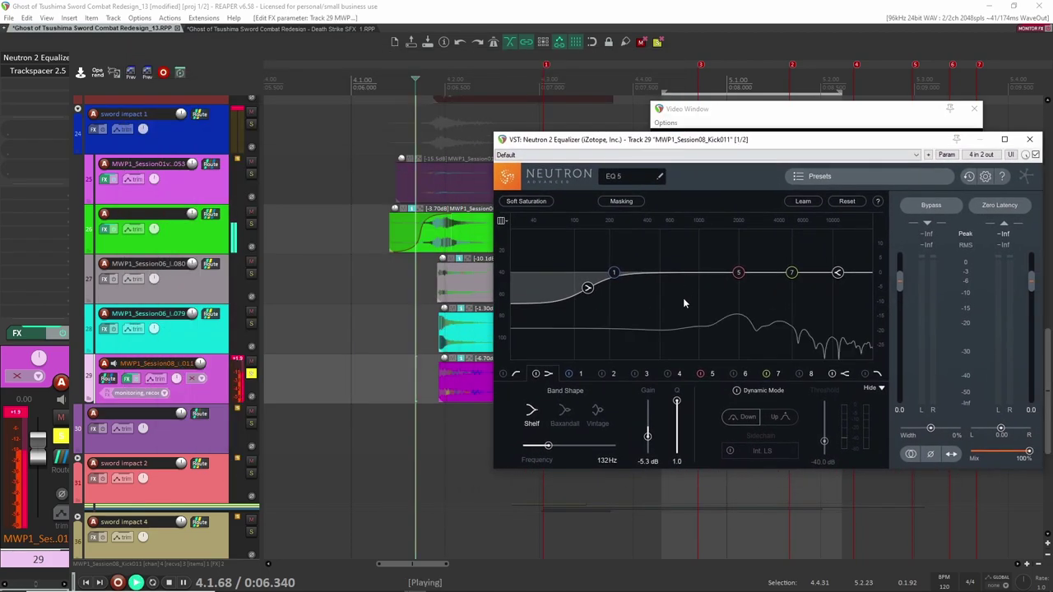
pyautogui.press('space')
pyautogui.press('space')
pyautogui.press('space')
pyautogui.press('space')
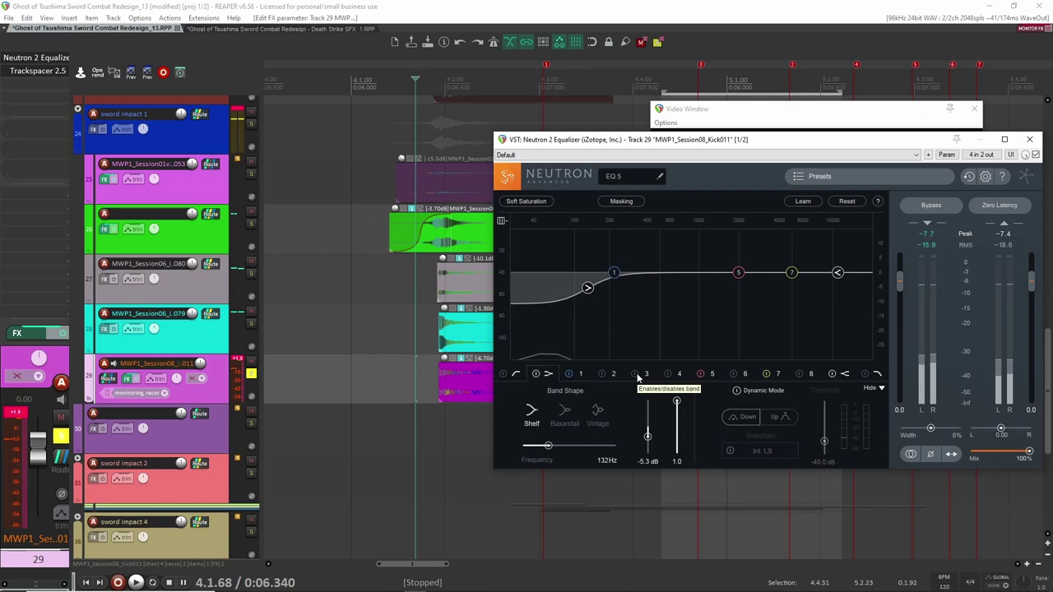
# Compare the Kick011 playback with equalizer band 3, a -22.7 dB cut at 294 Hz, on and off, leaving the band enabled.
pyautogui.click(637, 373)
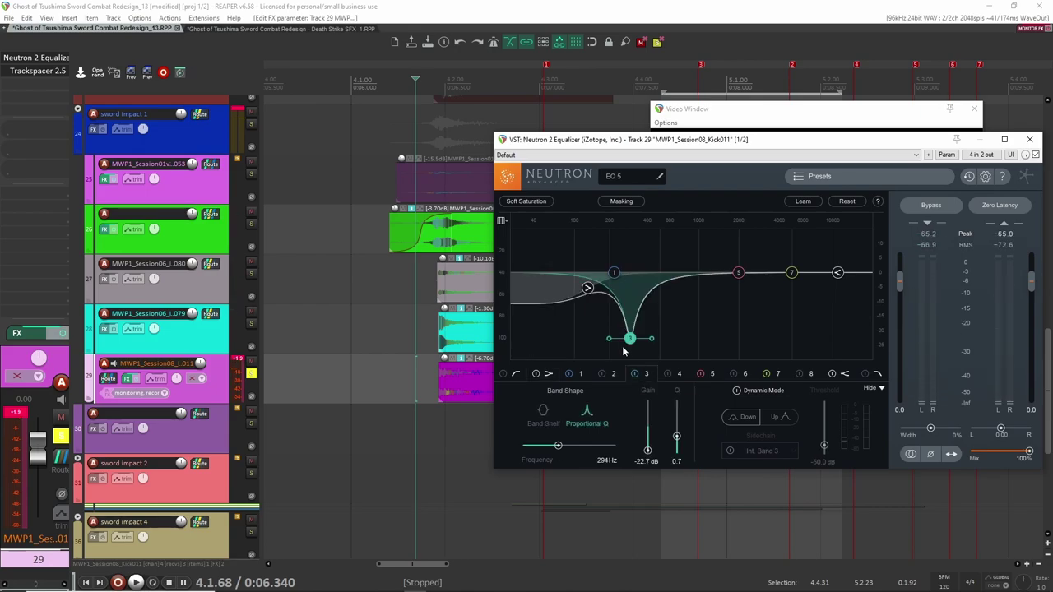
pyautogui.press('space')
pyautogui.press('space')
pyautogui.click(635, 373)
pyautogui.press('space')
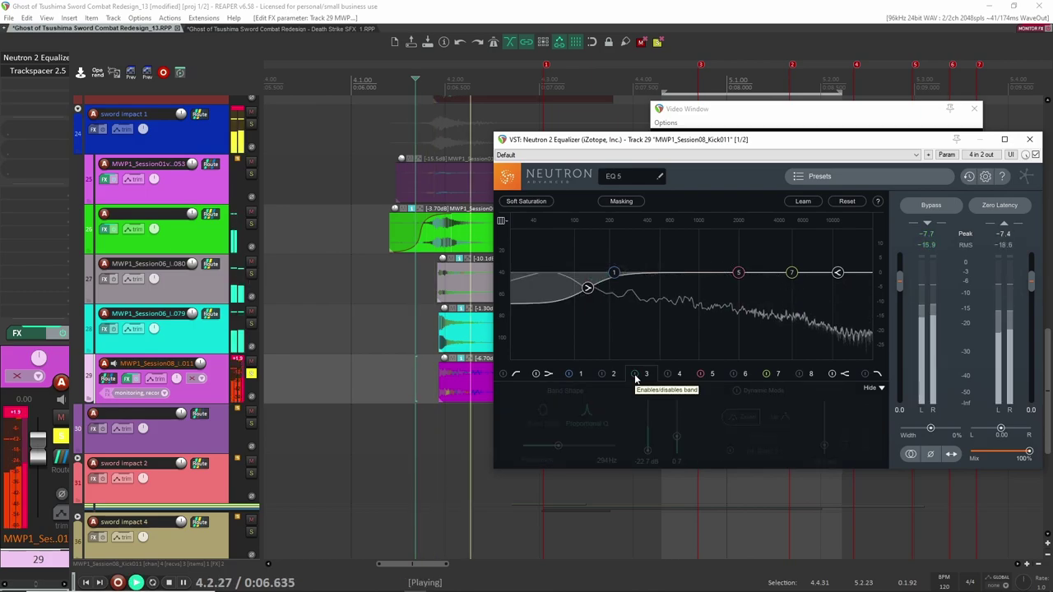
pyautogui.click(634, 373)
pyautogui.press('space')
pyautogui.press('space')
pyautogui.press('space')
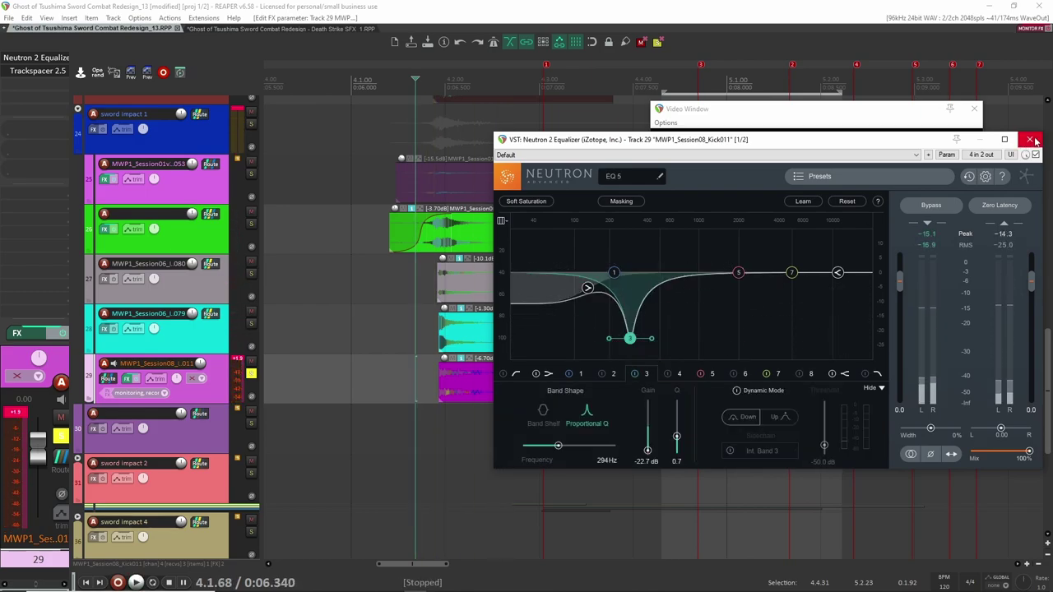
# Close the equalizer and open the Kick011 layer's Trackspacer 2.5 plug-in beside the layered items.
pyautogui.click(1029, 142)
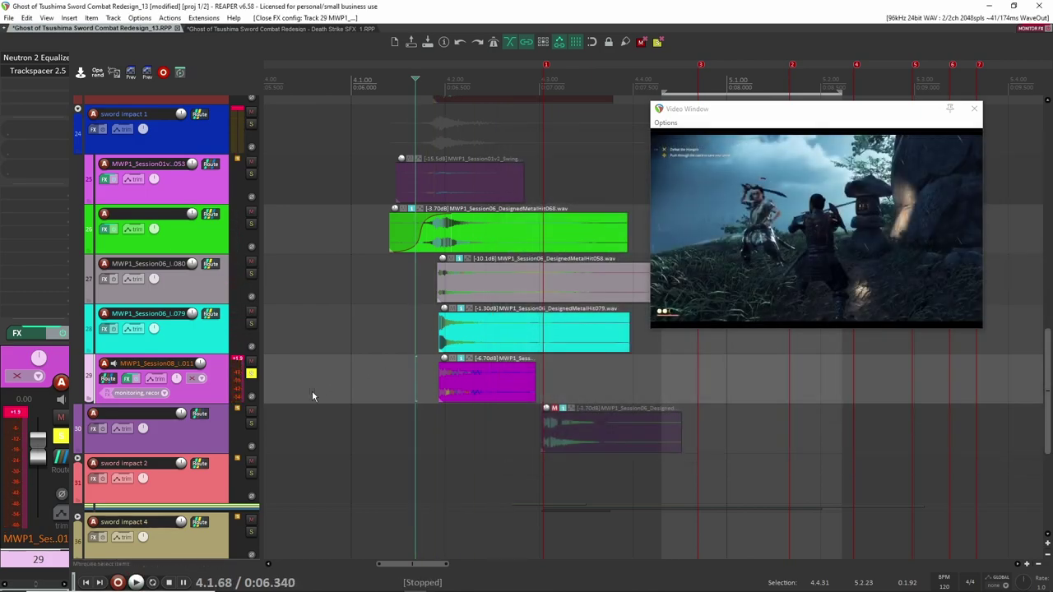
pyautogui.click(39, 71)
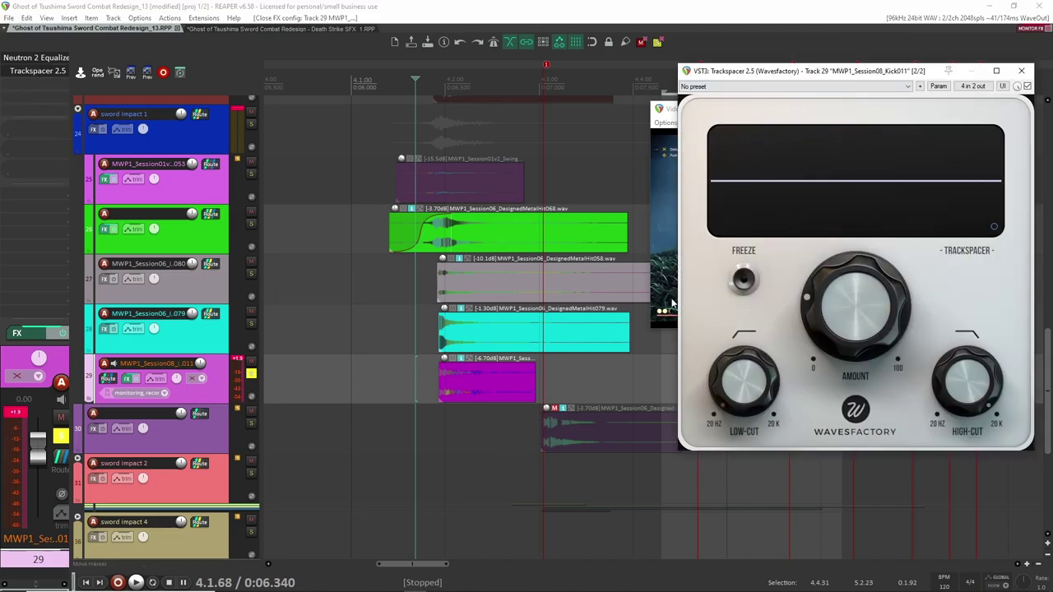
pyautogui.moveTo(393, 339); pyautogui.dragTo(328, 334)
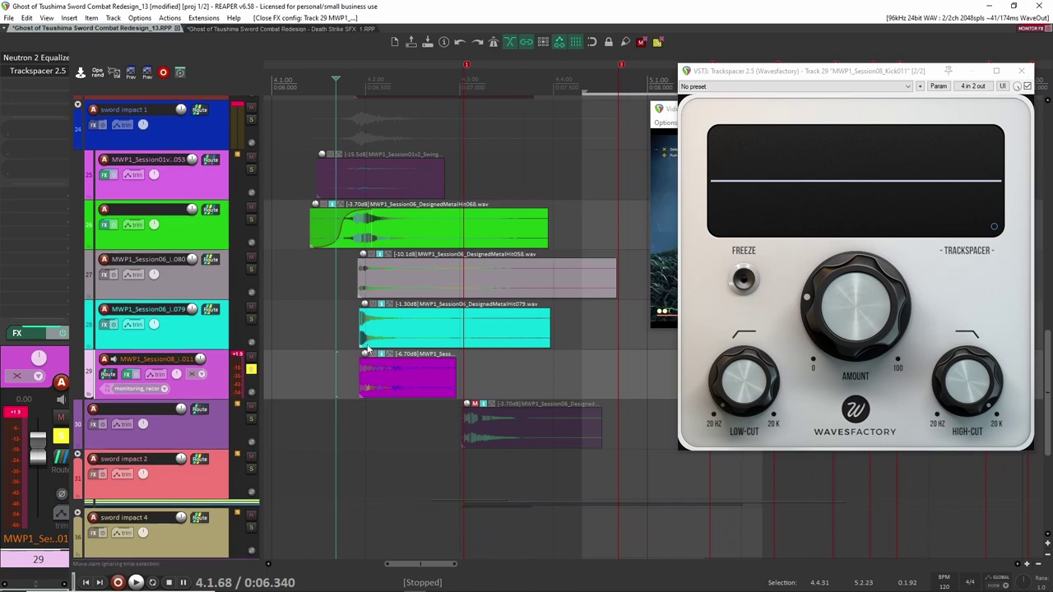
# Close the Kick011 layer's Trackspacer window, clear the layer's solo and place the edit cursor just before its item.
pyautogui.click(1021, 72)
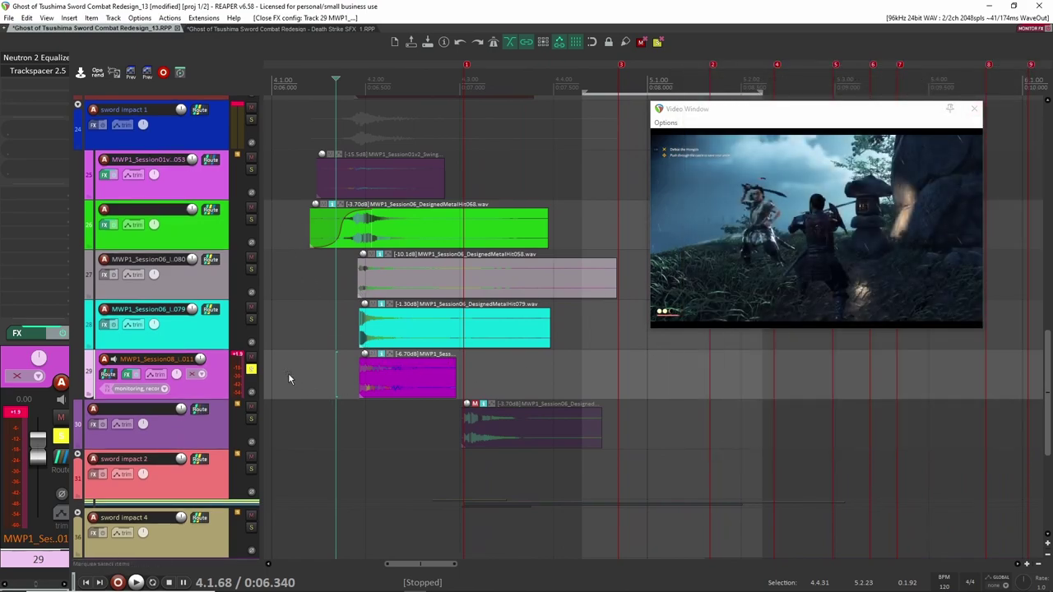
pyautogui.click(253, 371)
pyautogui.click(253, 371)
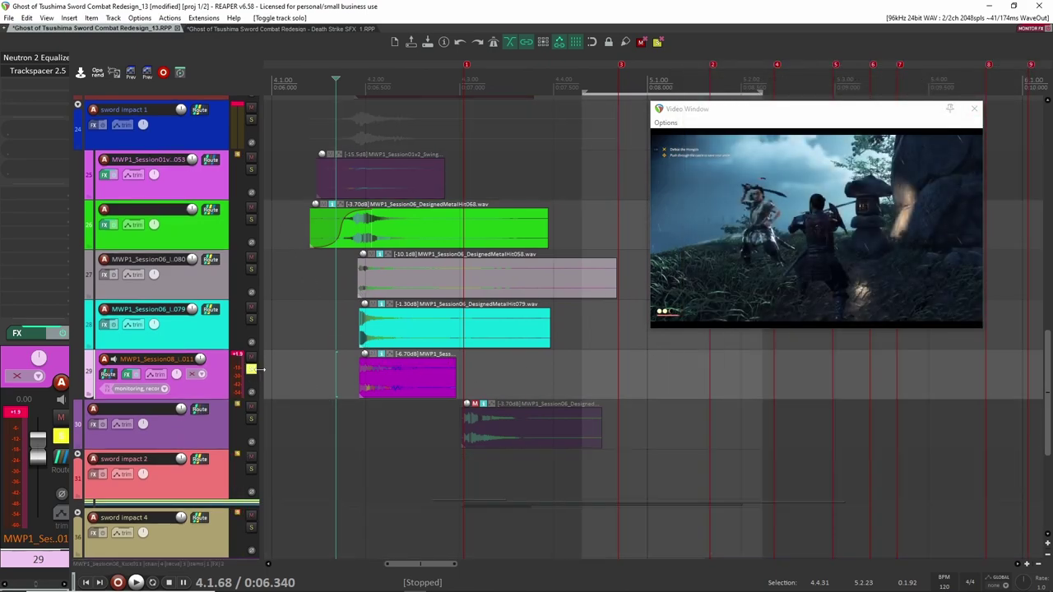
pyautogui.moveTo(336, 377); pyautogui.dragTo(385, 376)
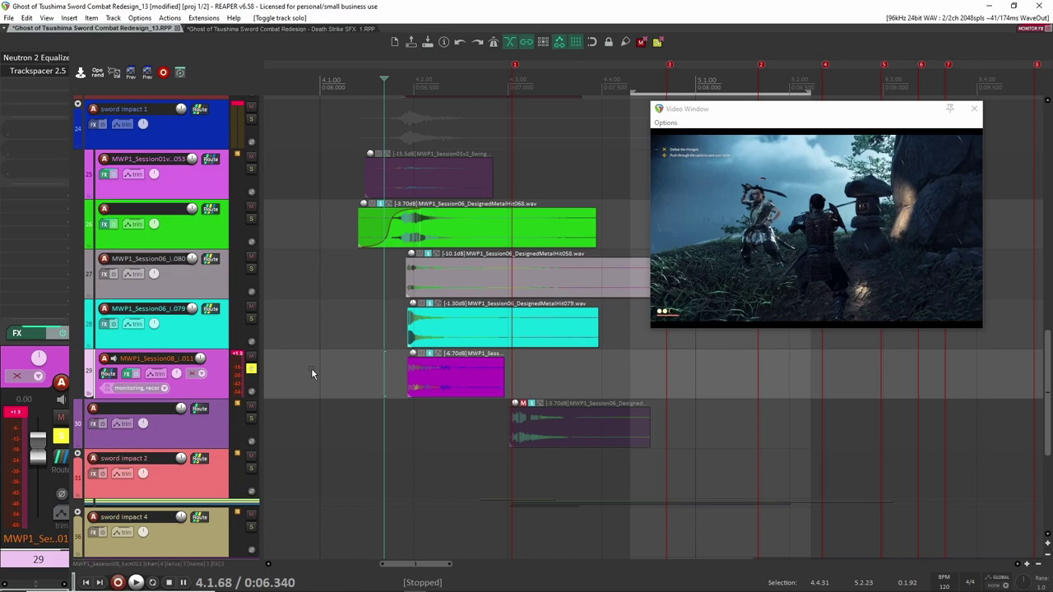
pyautogui.click(252, 369)
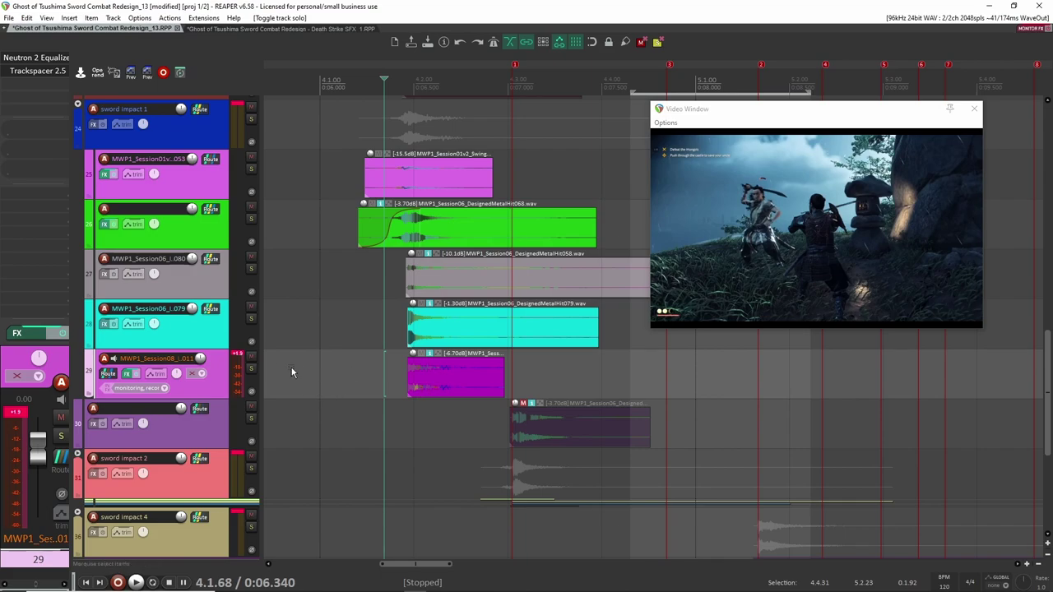
pyautogui.click(251, 368)
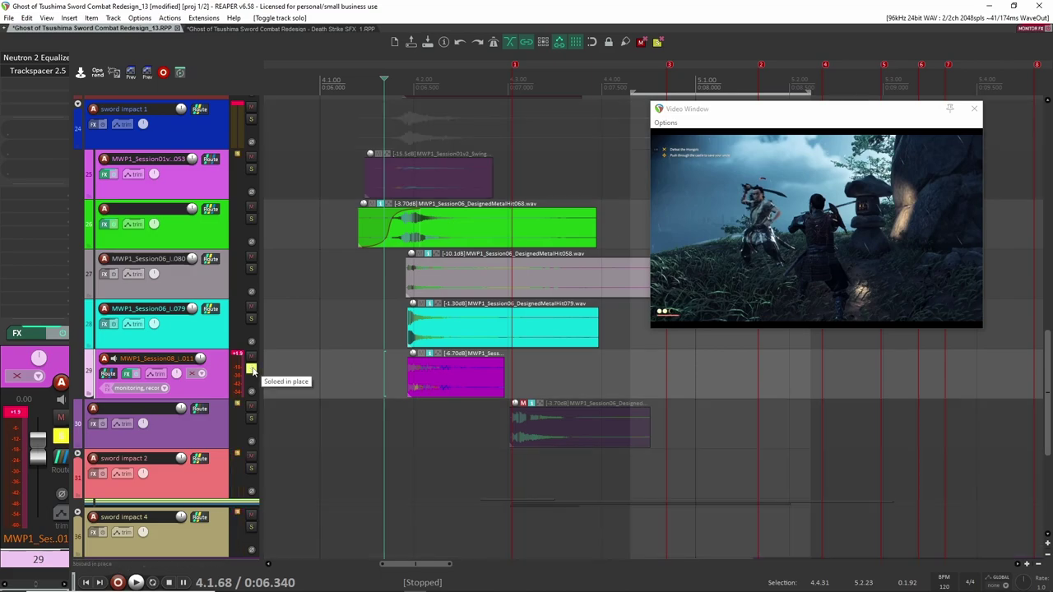
pyautogui.click(394, 383)
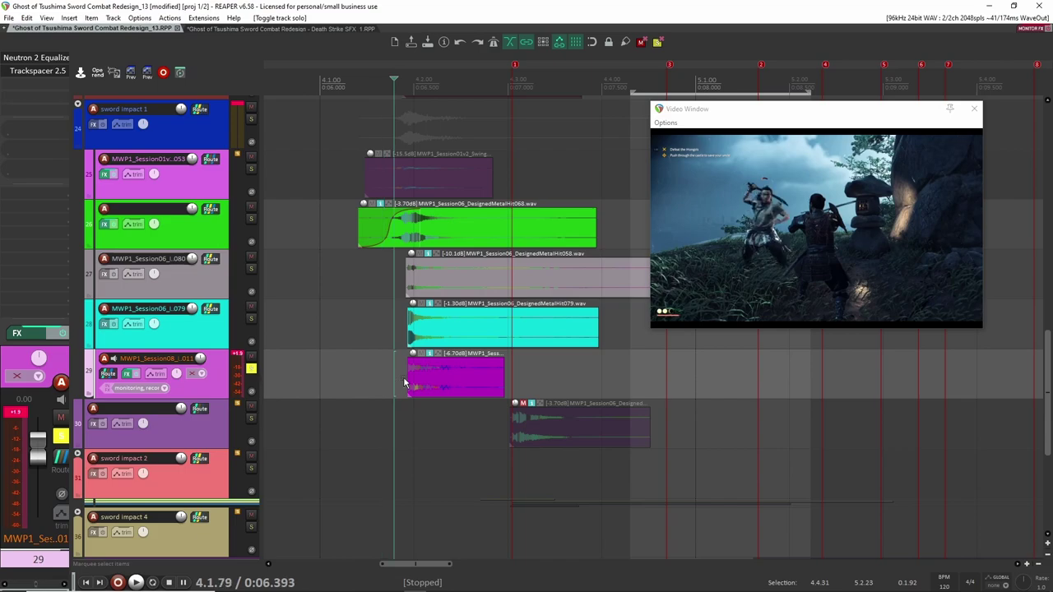
pyautogui.click(251, 368)
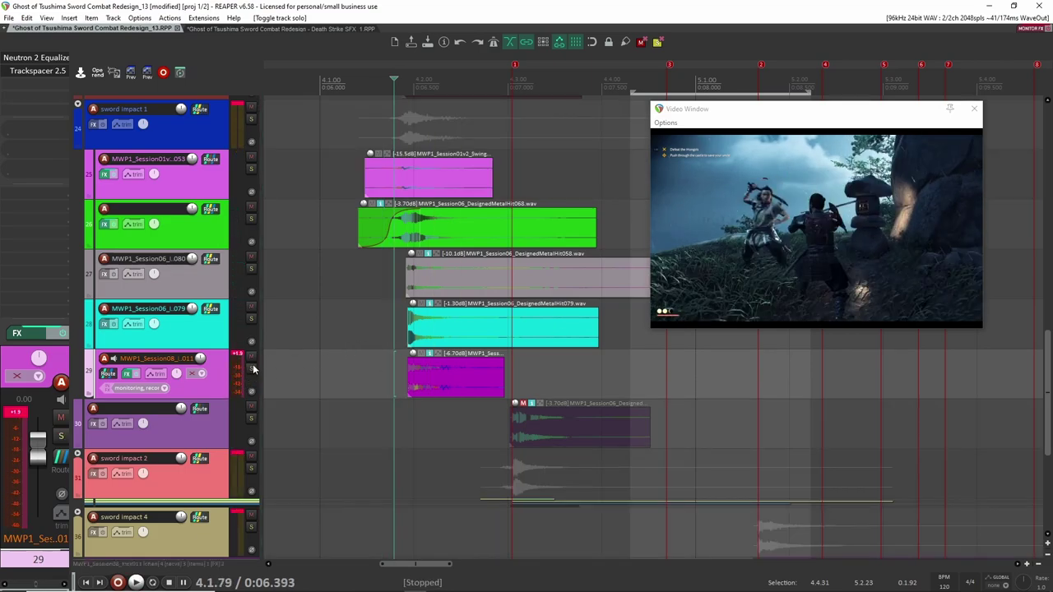
# Solo the sword impact 1 folder and play it with the Kick011 layer muted.
pyautogui.scroll(2, 252, 227)
pyautogui.scroll(-2, 388, 254)
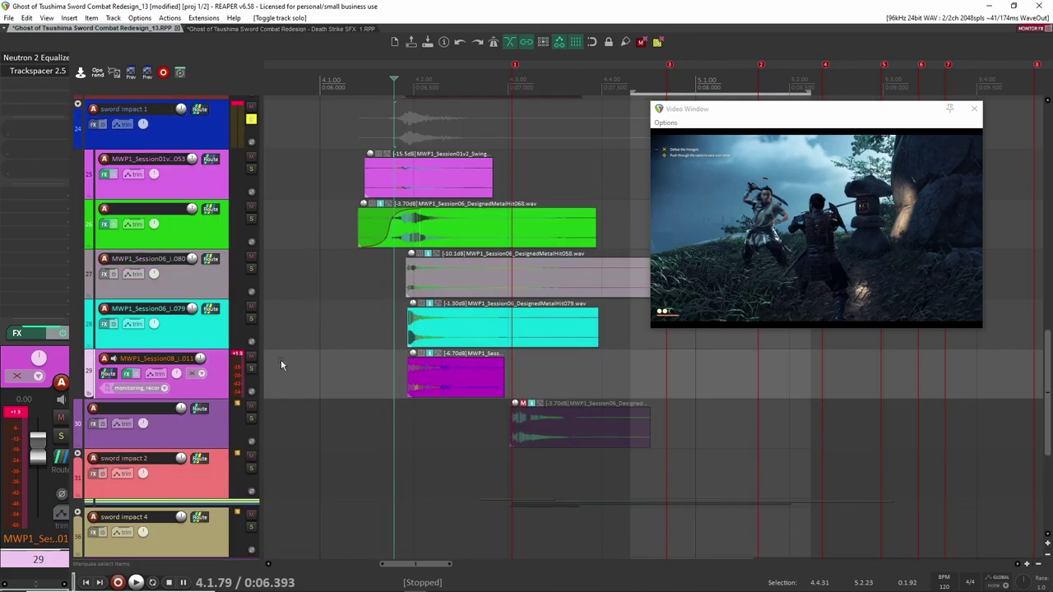
pyautogui.scroll(-2, 281, 364)
pyautogui.click(251, 357)
pyautogui.scroll(2, 288, 368)
pyautogui.click(251, 456)
pyautogui.click(251, 357)
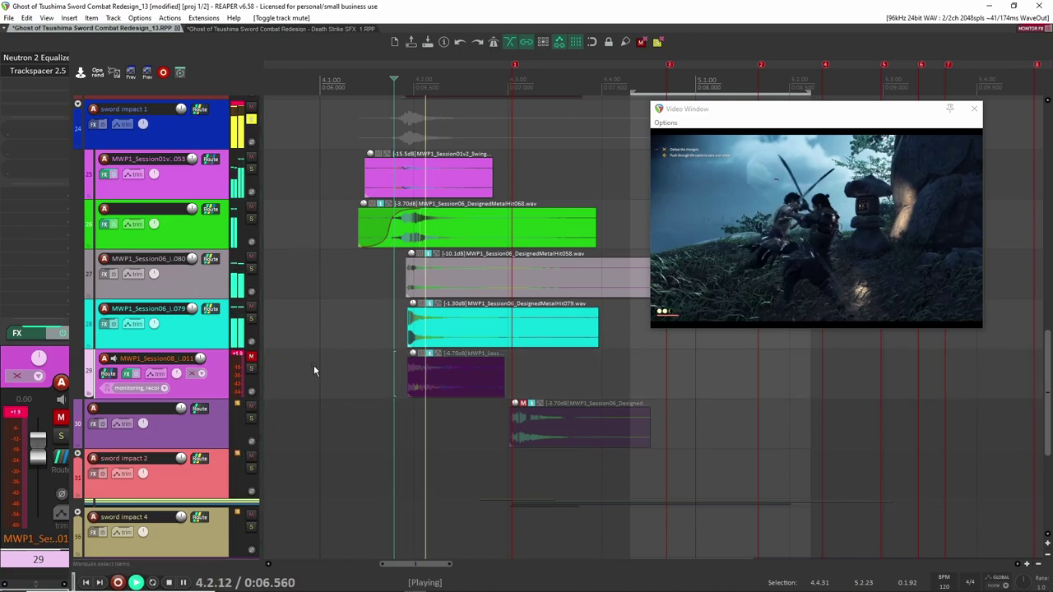
pyautogui.scroll(2, 300, 364)
pyautogui.scroll(-2, 306, 371)
pyautogui.scroll(2, 312, 370)
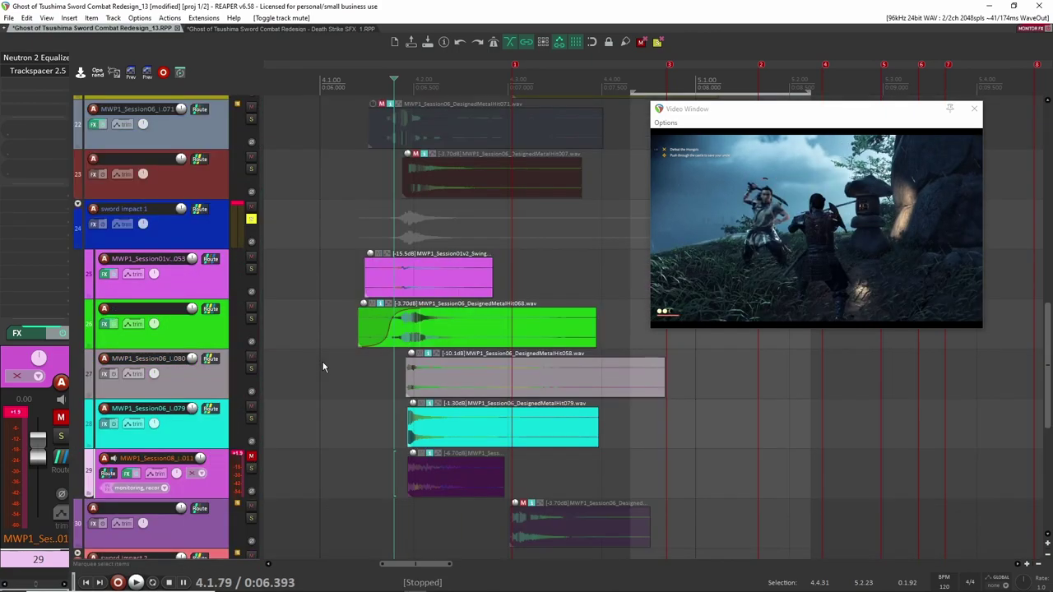
# Play sword impact 1 from 4.1.23 with Kick011 muted, and replay it with Kick011 unmuted.
pyautogui.click(343, 375)
pyautogui.press('space')
pyautogui.press('space')
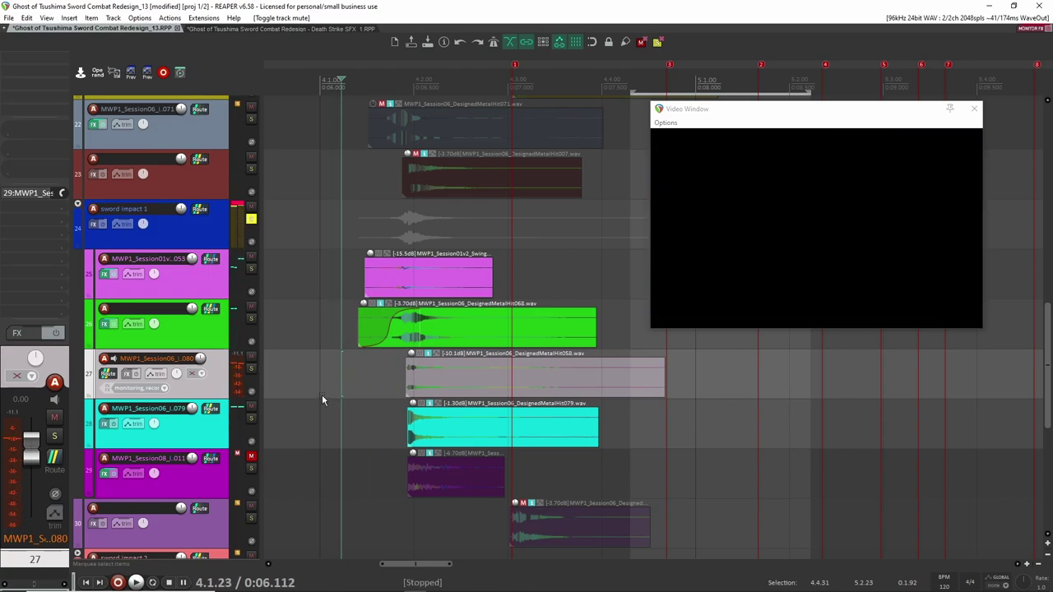
pyautogui.click(252, 458)
pyautogui.press('space')
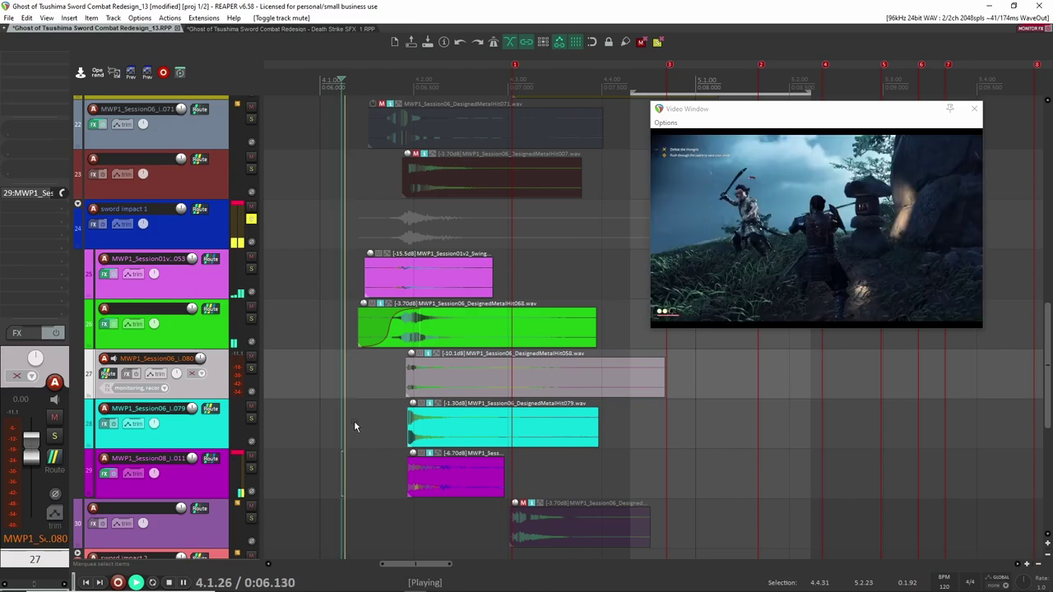
pyautogui.press('space')
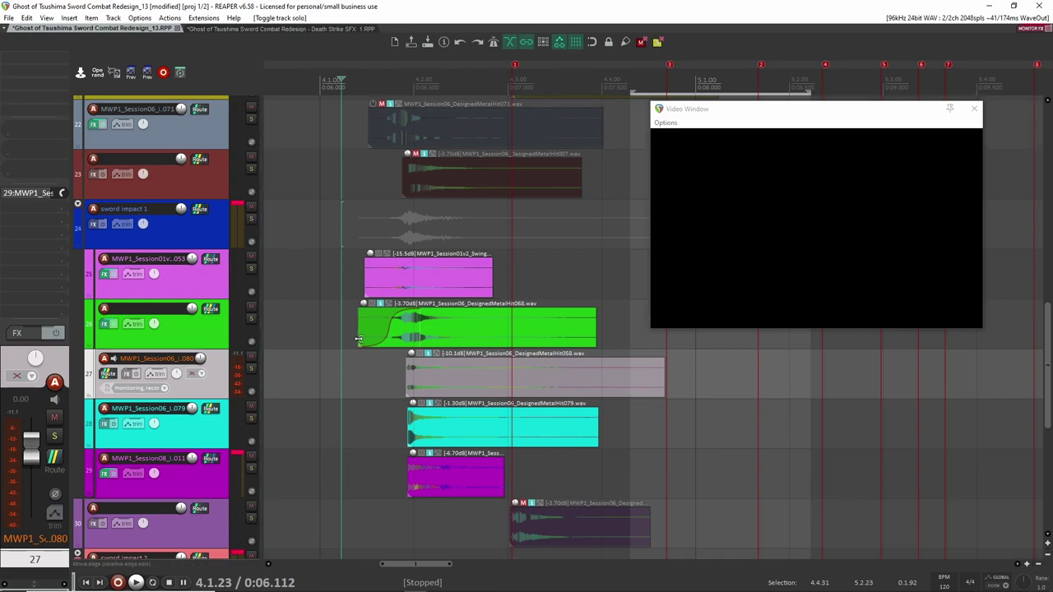
# Place the edit cursor at 4.1.39, solo sword impact 1 and play all its layers together.
pyautogui.click(358, 367)
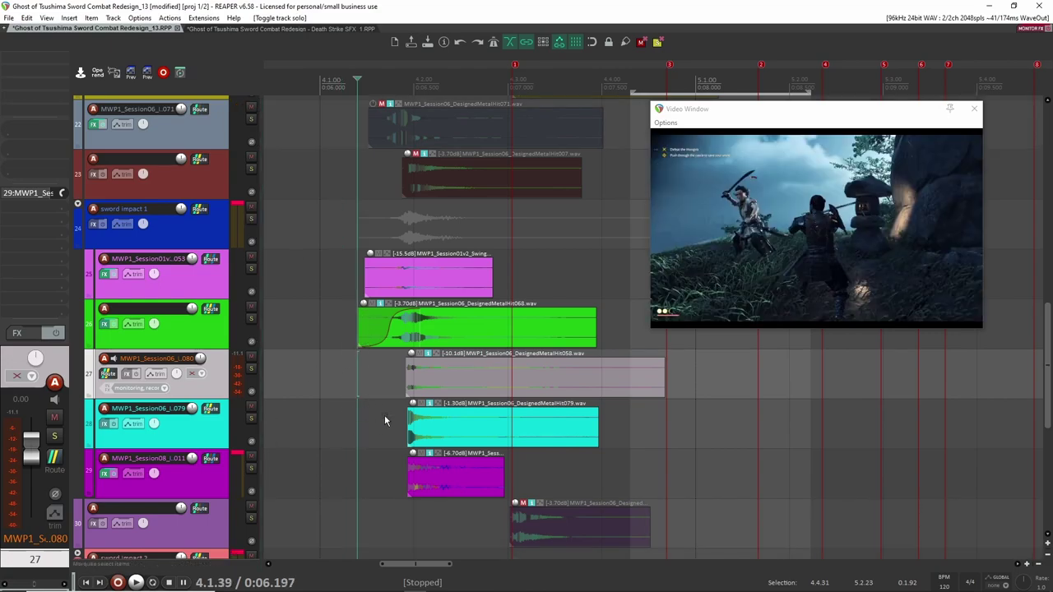
pyautogui.scroll(-2, 379, 418)
pyautogui.scroll(-2, 436, 386)
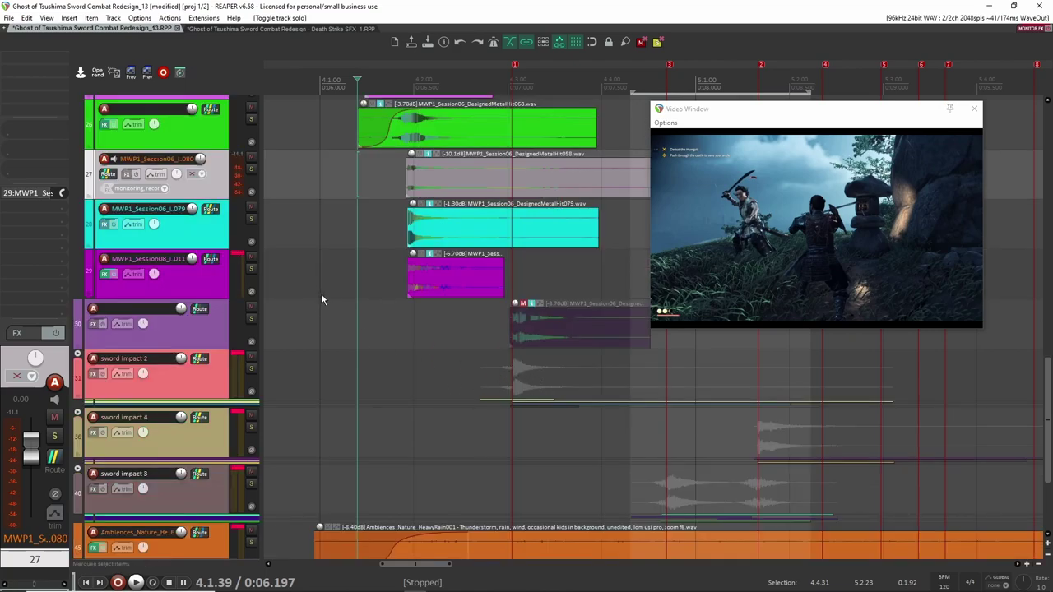
pyautogui.scroll(2, 353, 321)
pyautogui.press('space')
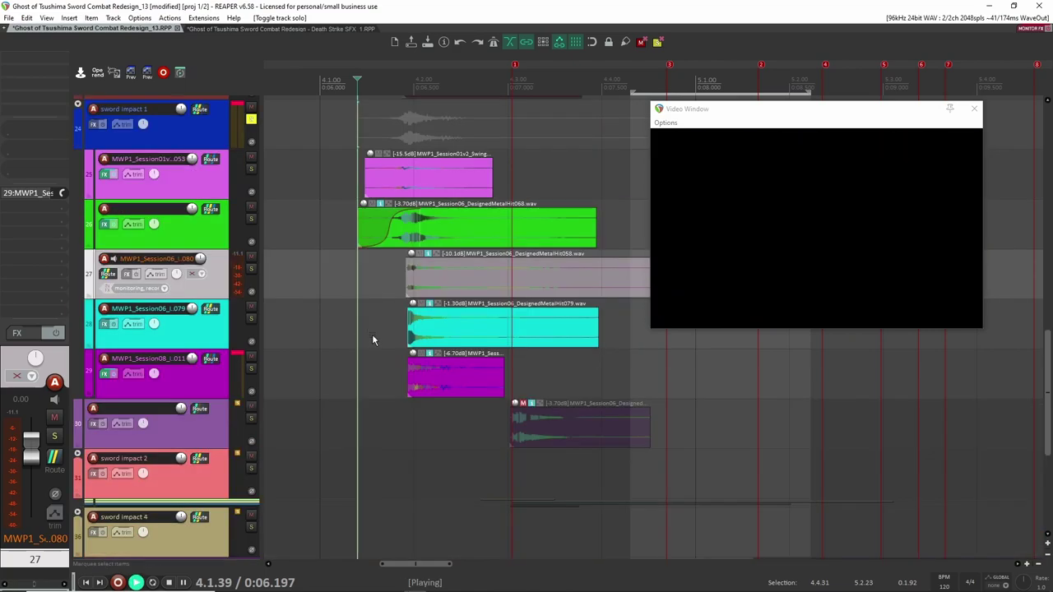
pyautogui.press('space')
pyautogui.scroll(2, 372, 341)
pyautogui.scroll(-2, 365, 346)
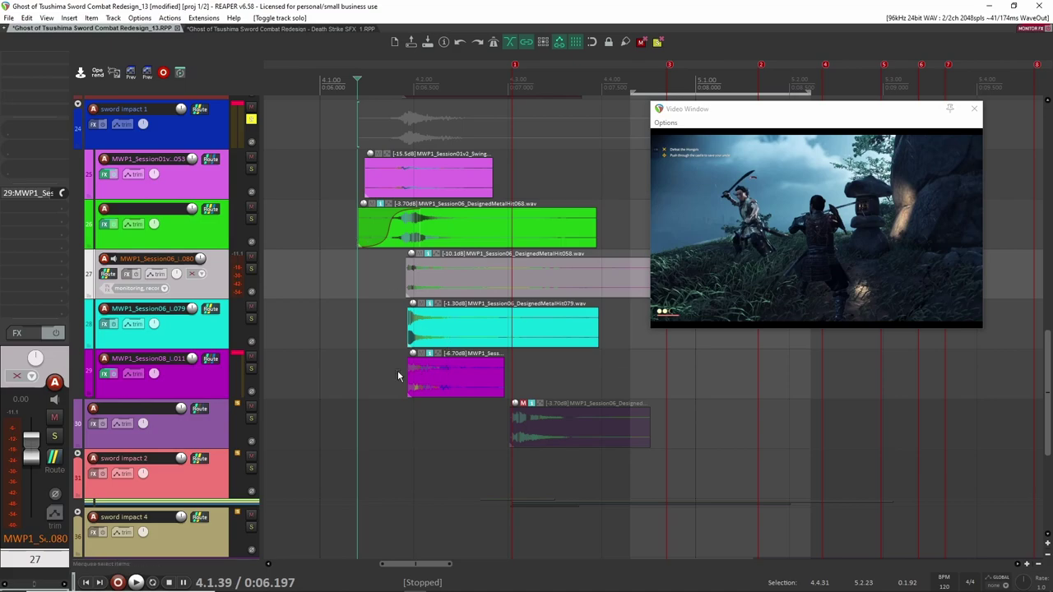
# Compact sword impact 1's layer tracks, expand those of sword impact 2 and solo the sword impact 2 folder.
pyautogui.scroll(-3, 398, 371)
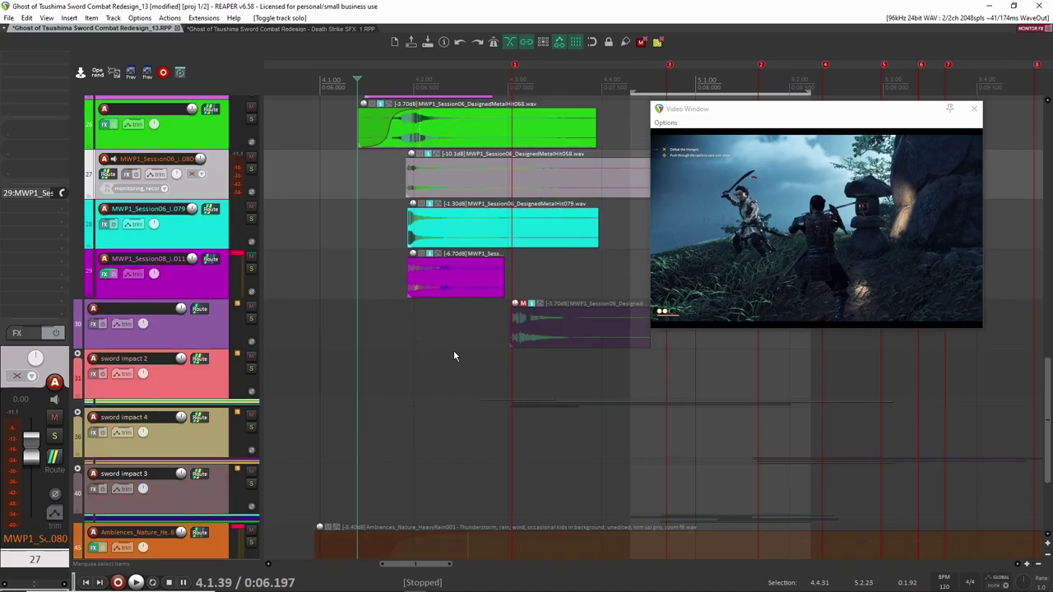
pyautogui.scroll(6, 348, 353)
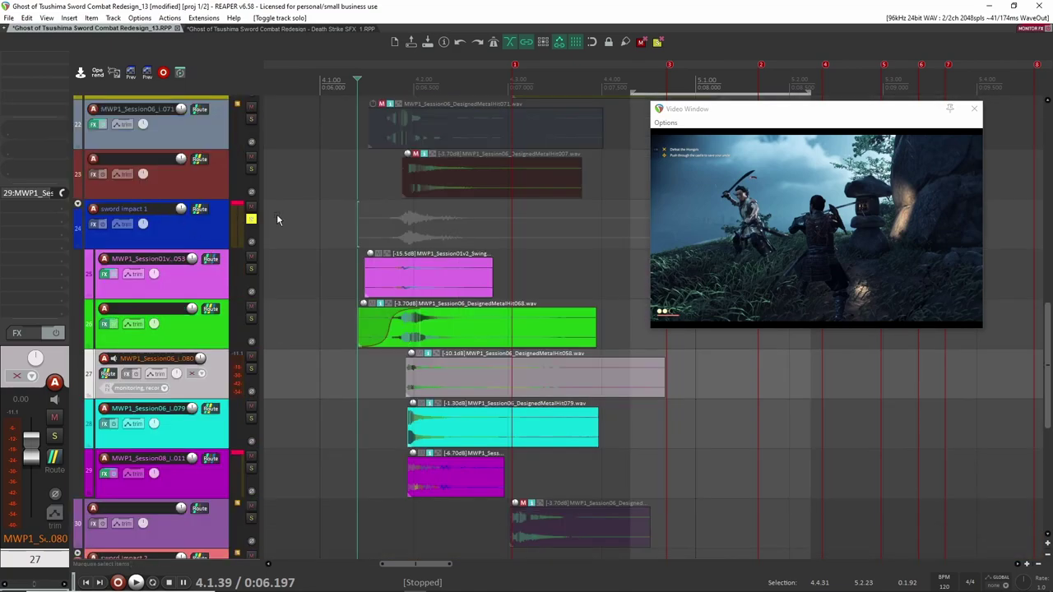
pyautogui.click(77, 204)
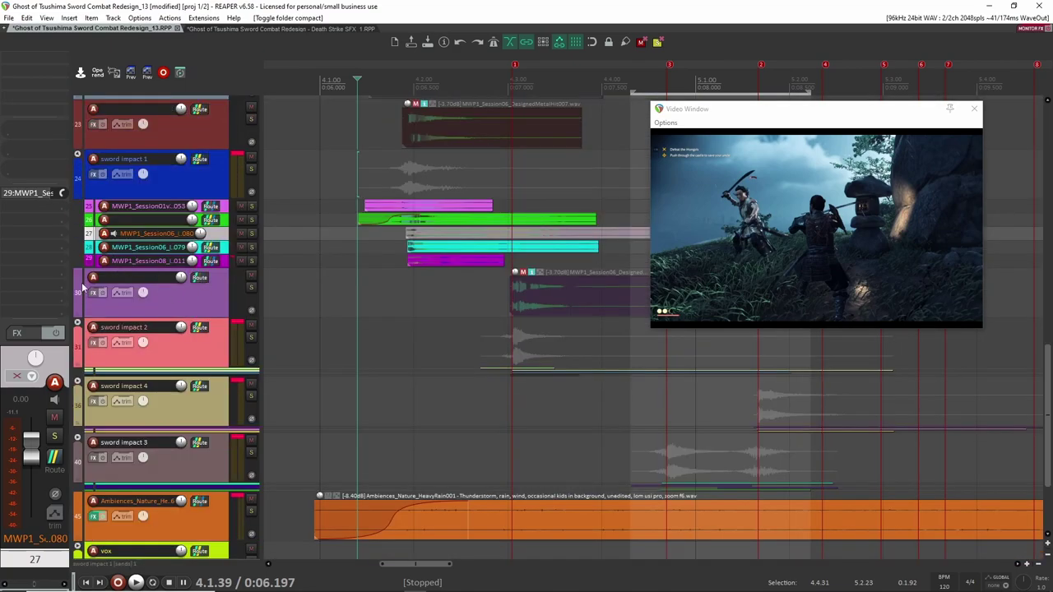
pyautogui.click(77, 323)
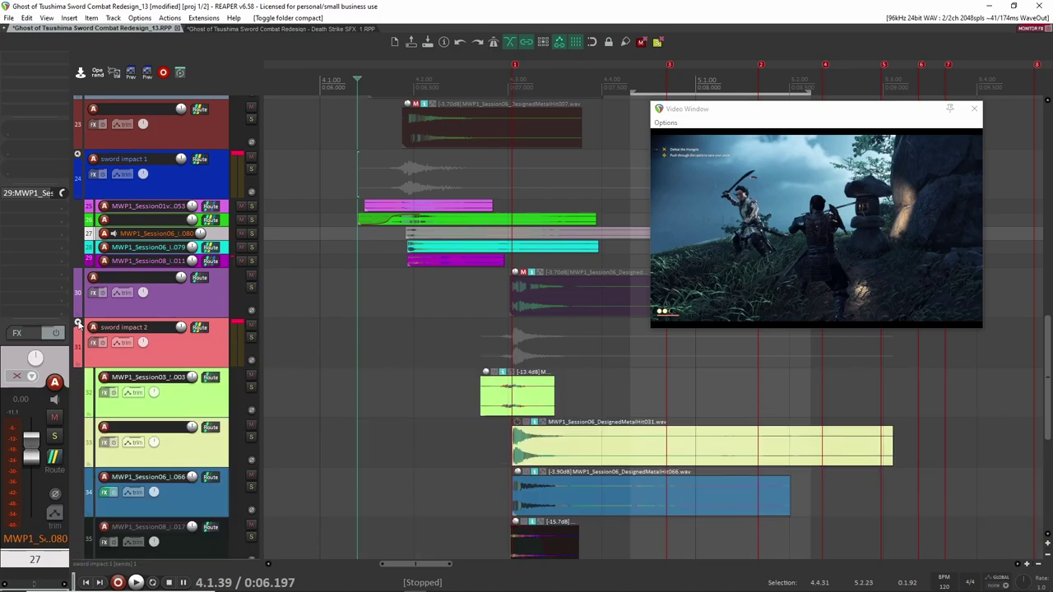
pyautogui.scroll(-3, 436, 344)
pyautogui.hscroll(2, 423, 321)
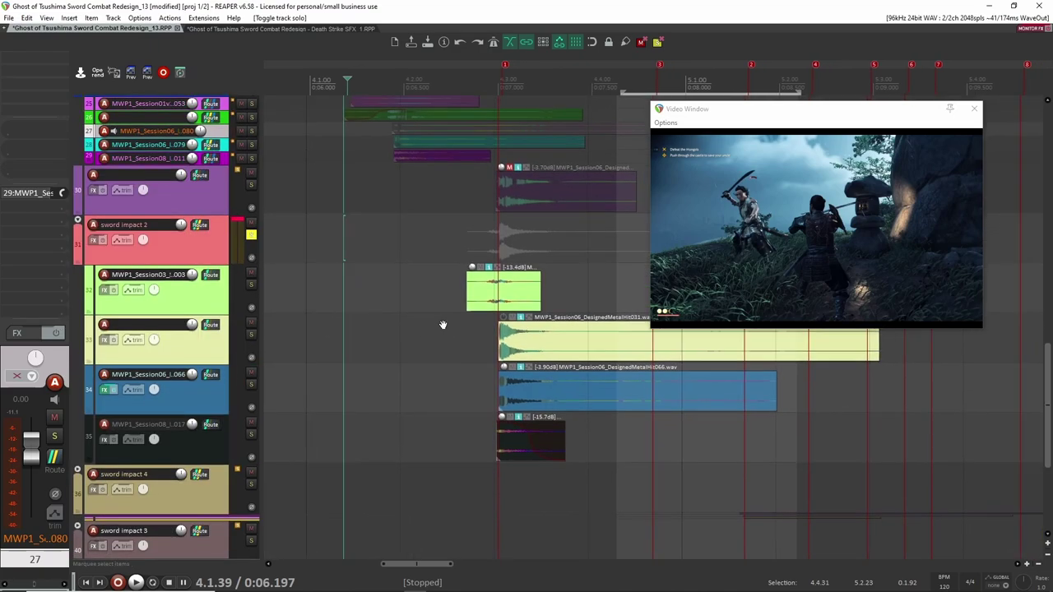
# Play the soloed sword impact 2 folder repeatedly from 4.2.65, just before its first layer.
pyautogui.click(426, 306)
pyautogui.click(429, 307)
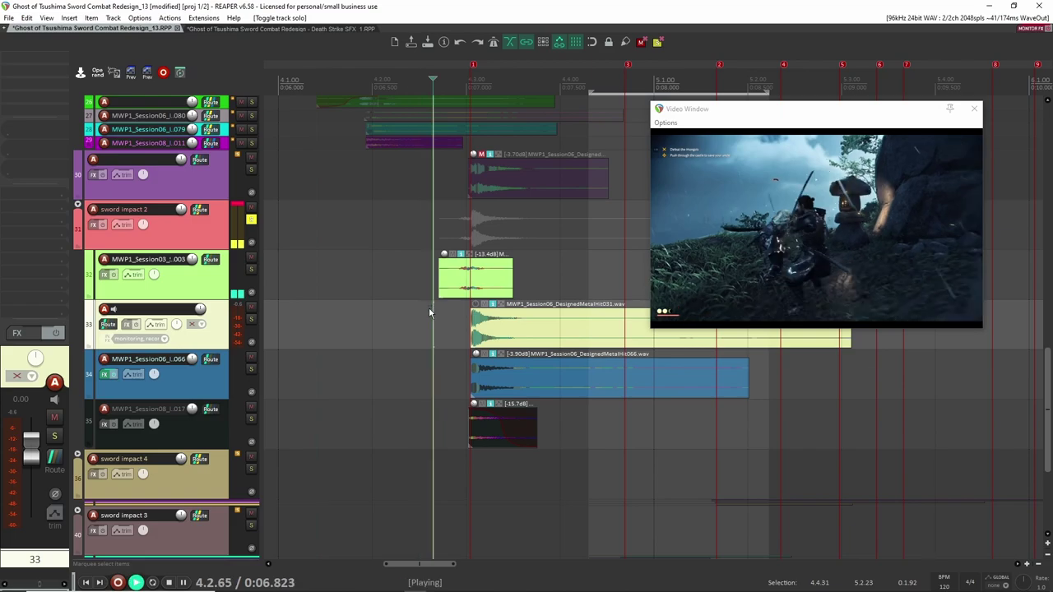
pyautogui.press('space')
pyautogui.press('space')
pyautogui.press('space')
pyautogui.press('space')
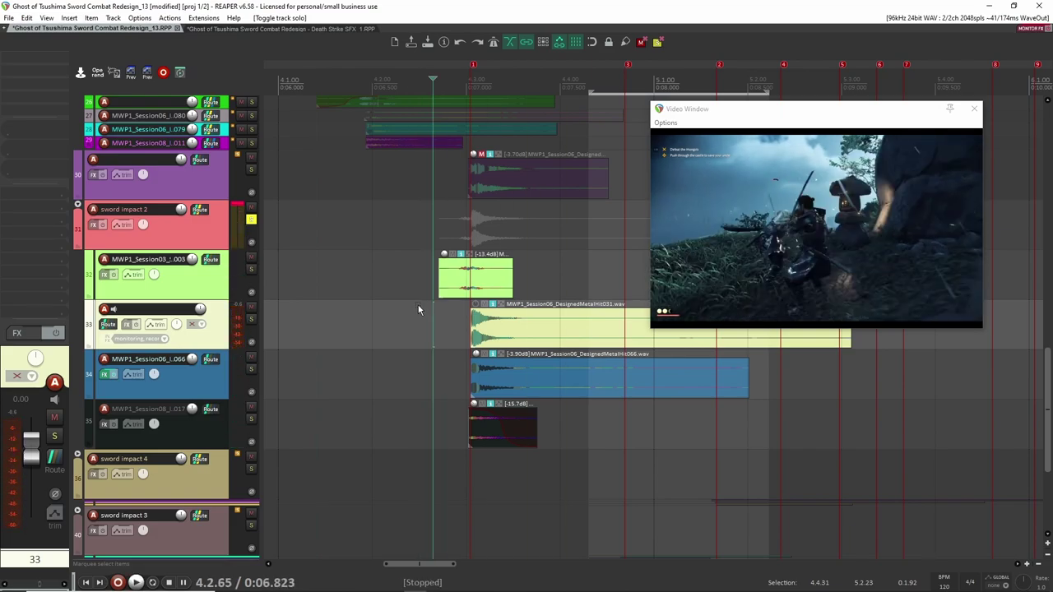
# Solo the green MWP1_Session03 layer within sword impact 2 and play it twice.
pyautogui.click(251, 270)
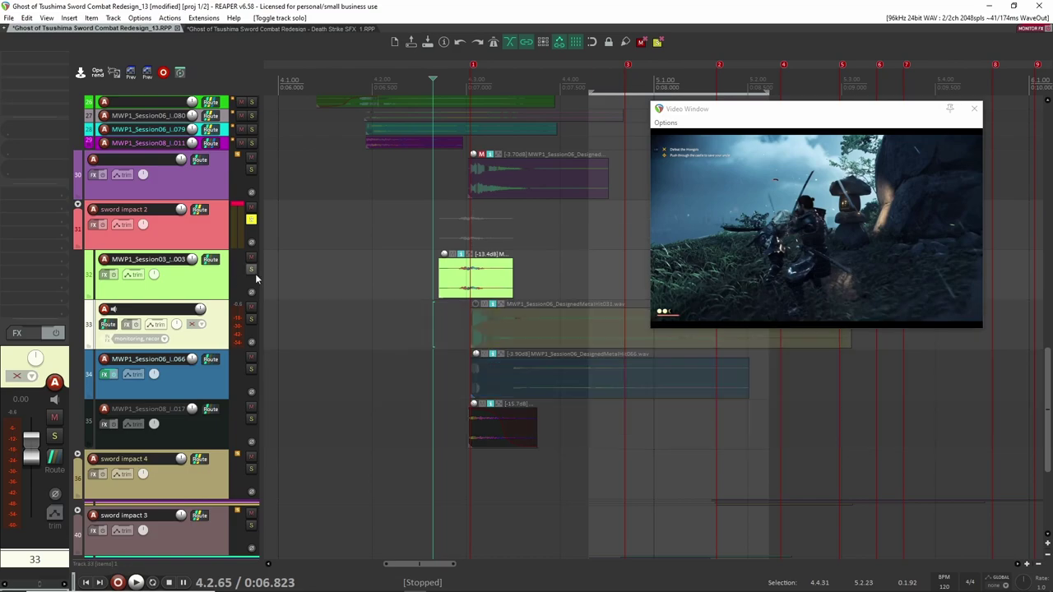
pyautogui.press('space')
pyautogui.press('space')
pyautogui.scroll(2, 435, 340)
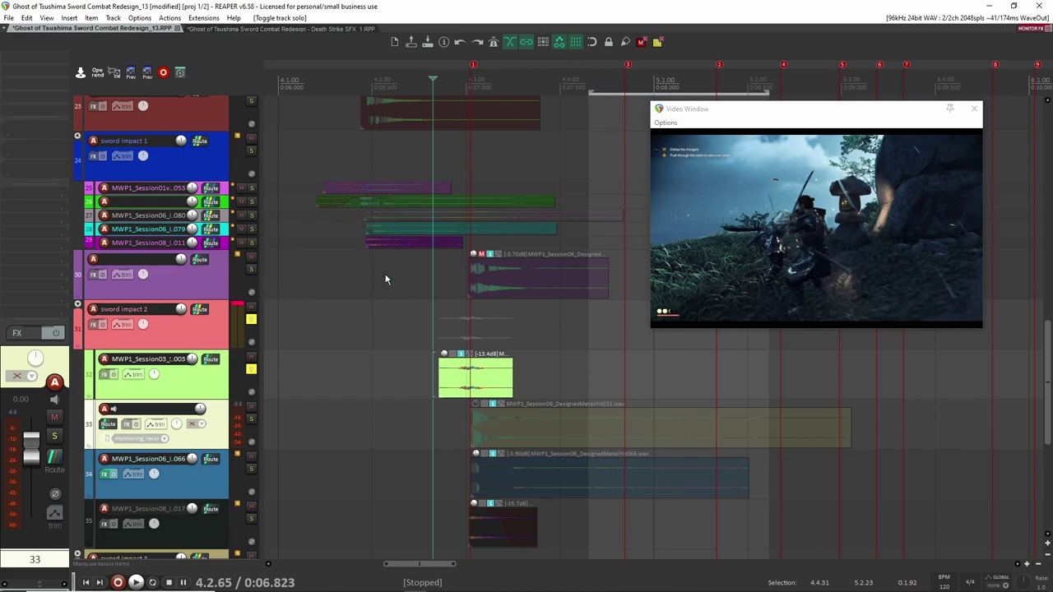
pyautogui.scroll(-3, 437, 393)
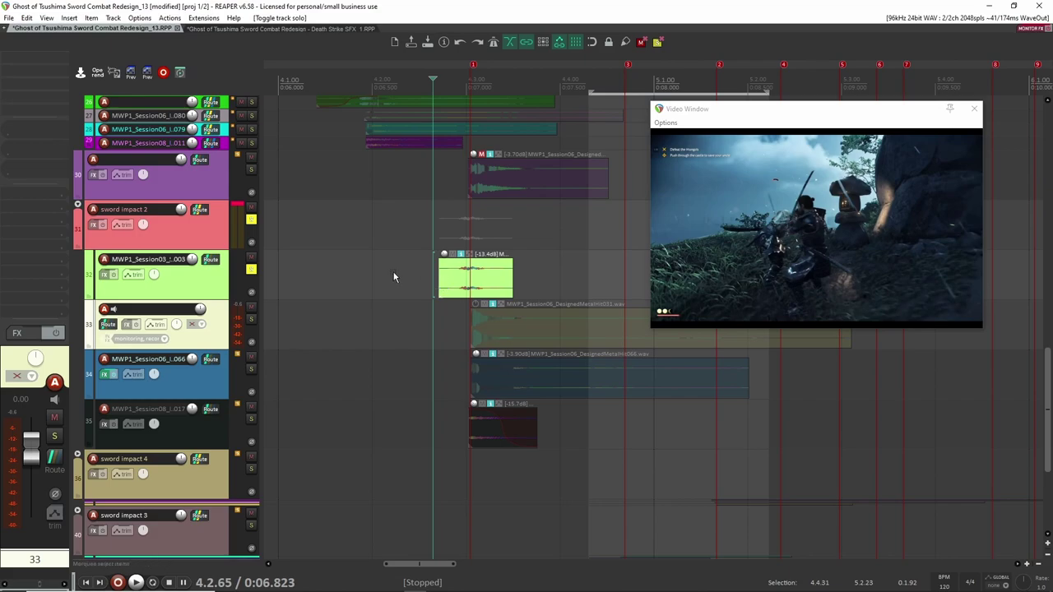
pyautogui.press('space')
pyautogui.press('space')
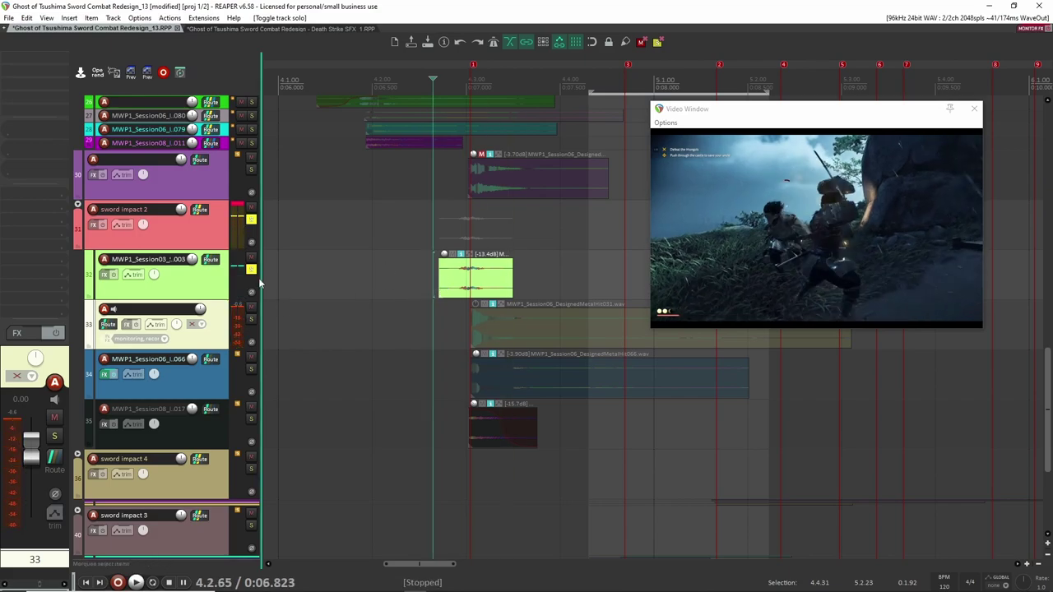
# Switch the layer solo from MWP1_Session03 to DesignedMetalHit031 and play that metal hit twice.
pyautogui.click(252, 319)
pyautogui.click(252, 269)
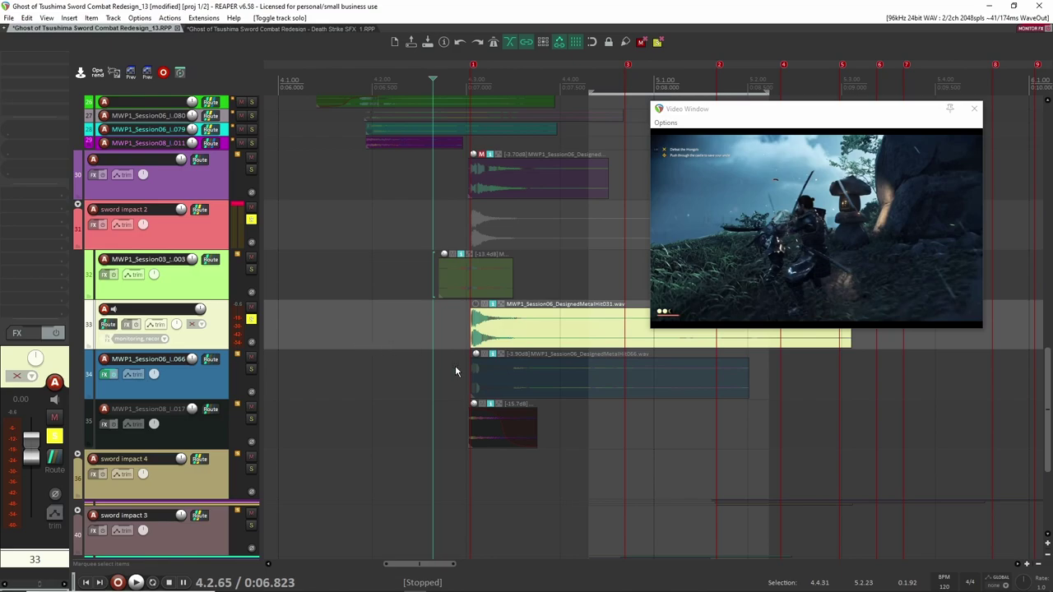
pyautogui.moveTo(455, 365); pyautogui.dragTo(381, 342)
pyautogui.press('space')
pyautogui.press('space')
pyautogui.press('space')
pyautogui.press('space')
# Clear the DesignedMetalHit031 solo and play all the sword impact 2 layers together.
pyautogui.click(252, 297)
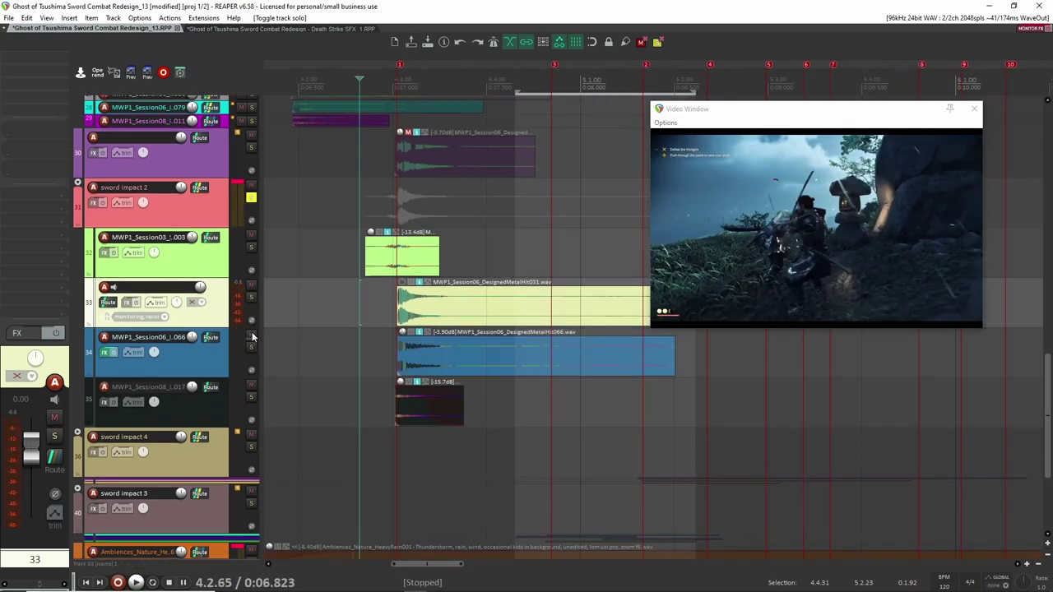
pyautogui.click(251, 297)
pyautogui.press('space')
pyautogui.press('space')
pyautogui.click(252, 297)
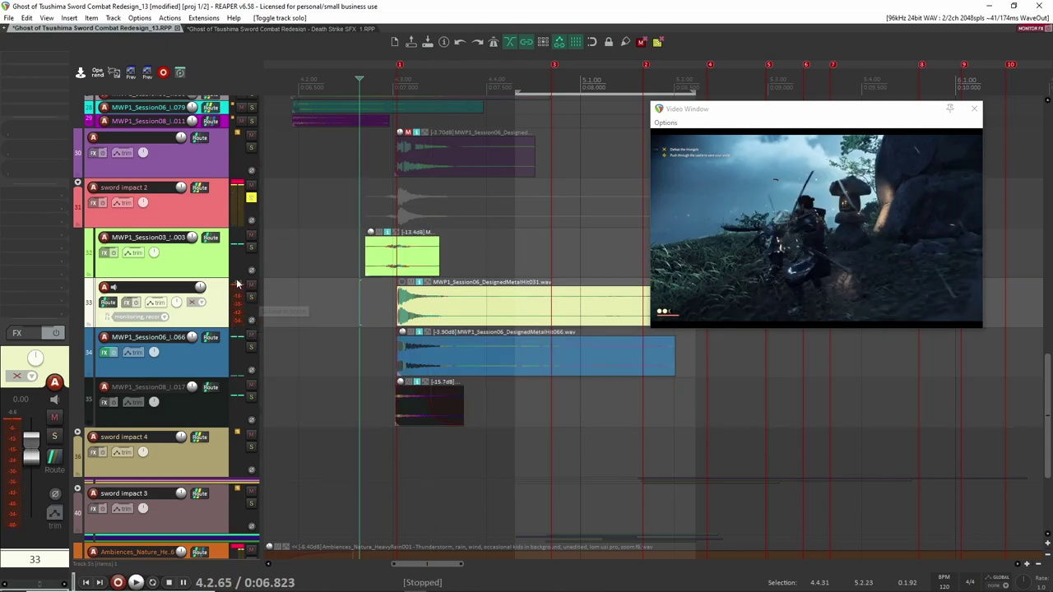
# Solo the DesignedMetalHit066 layer in sword impact 2 and play it twice.
pyautogui.click(222, 344)
pyautogui.click(252, 346)
pyautogui.press('space')
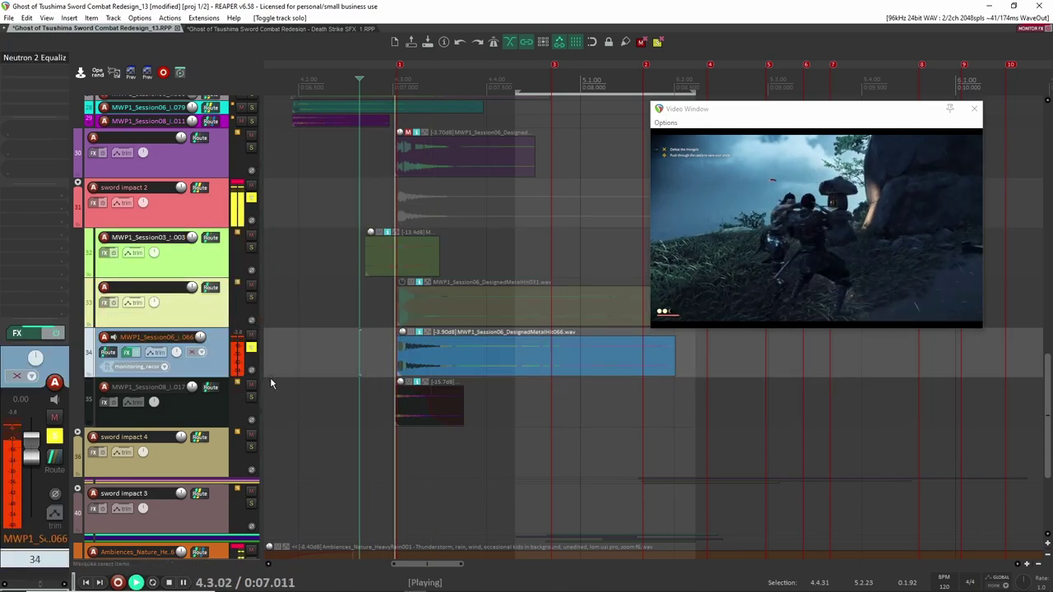
pyautogui.press('space')
pyautogui.press('space')
pyautogui.press('space')
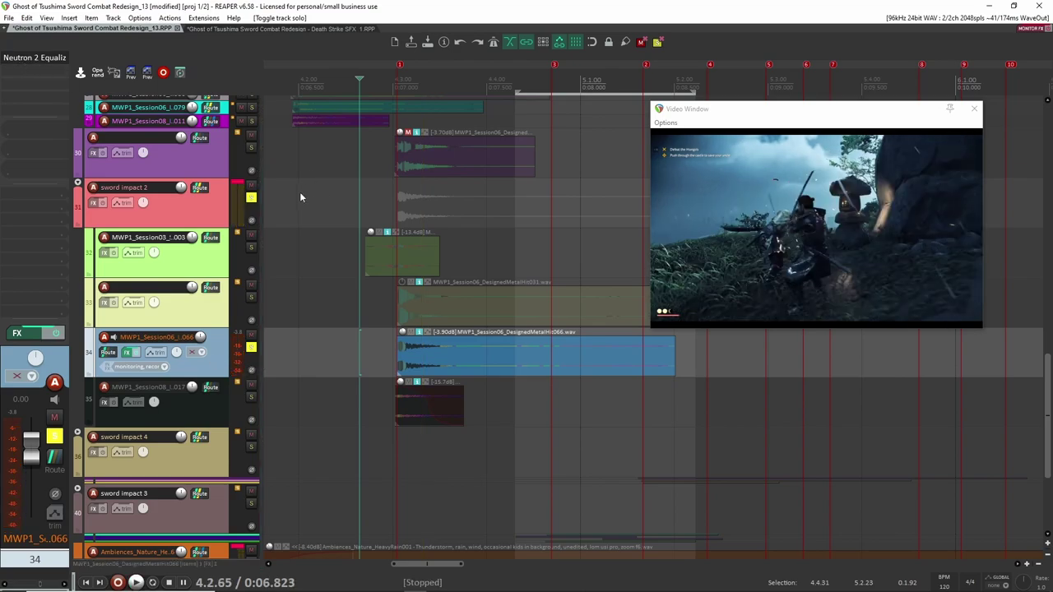
# View the DesignedMetalHit066 layer's Neutron 2 Equalizer, close its window and play the layer with the equalizer bypassed.
pyautogui.press('f')
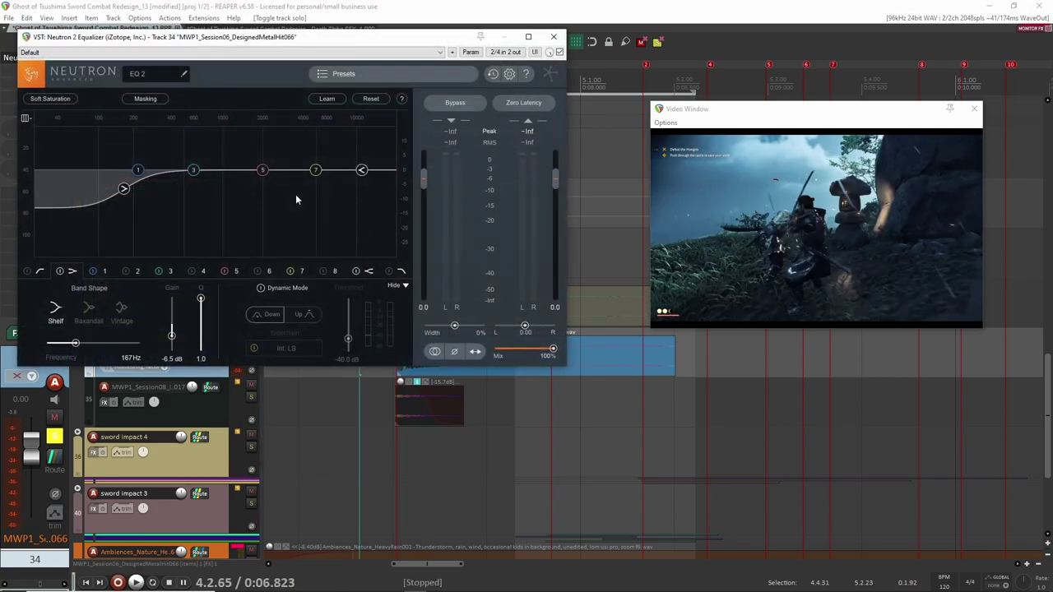
pyautogui.click(556, 39)
pyautogui.keyDown('shift'); pyautogui.click(36, 61); pyautogui.keyUp('shift')
pyautogui.press('space')
pyautogui.press('space')
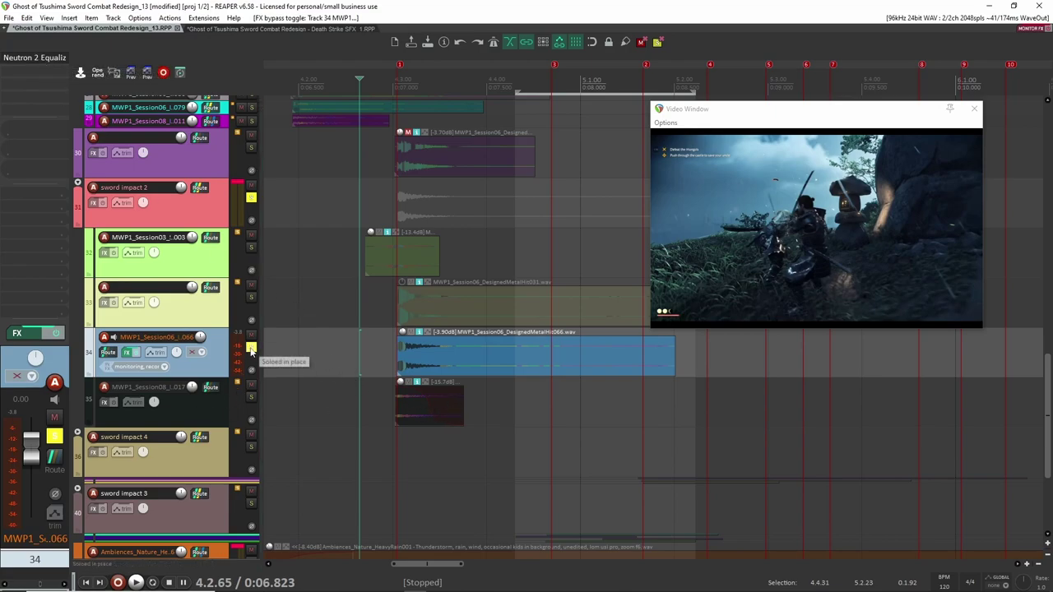
# Add the DesignedMetalHit031 layer to the DesignedMetalHit066 solo and play the two metal hits together twice.
pyautogui.click(251, 297)
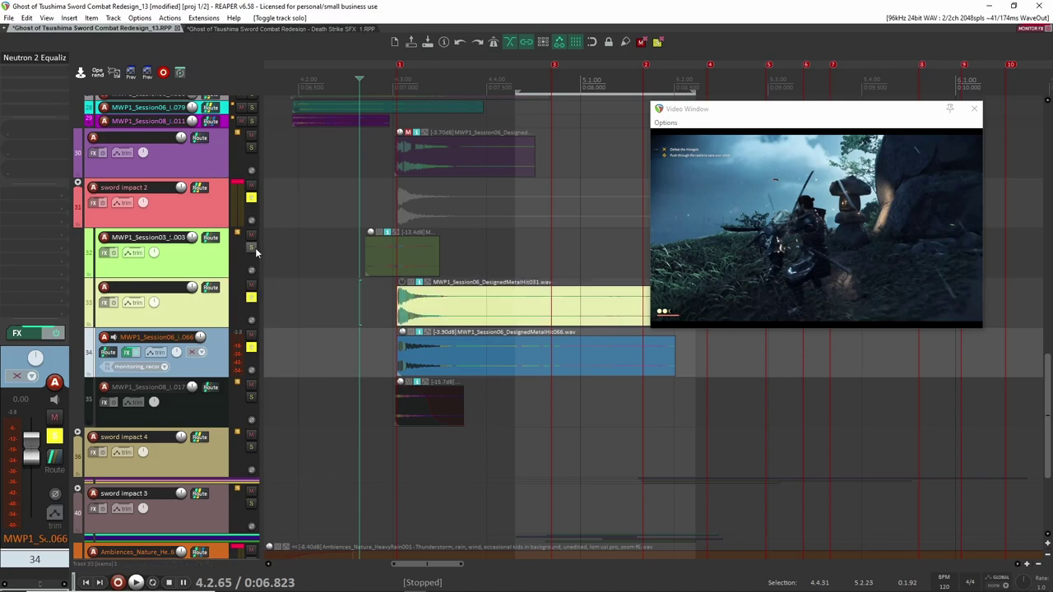
pyautogui.press('space')
pyautogui.press('space')
pyautogui.press('space')
pyautogui.press('space')
# Add the MWP1_Session03 swing layer to the soloed metal hits and play the combination.
pyautogui.click(251, 247)
pyautogui.press('space')
pyautogui.press('space')
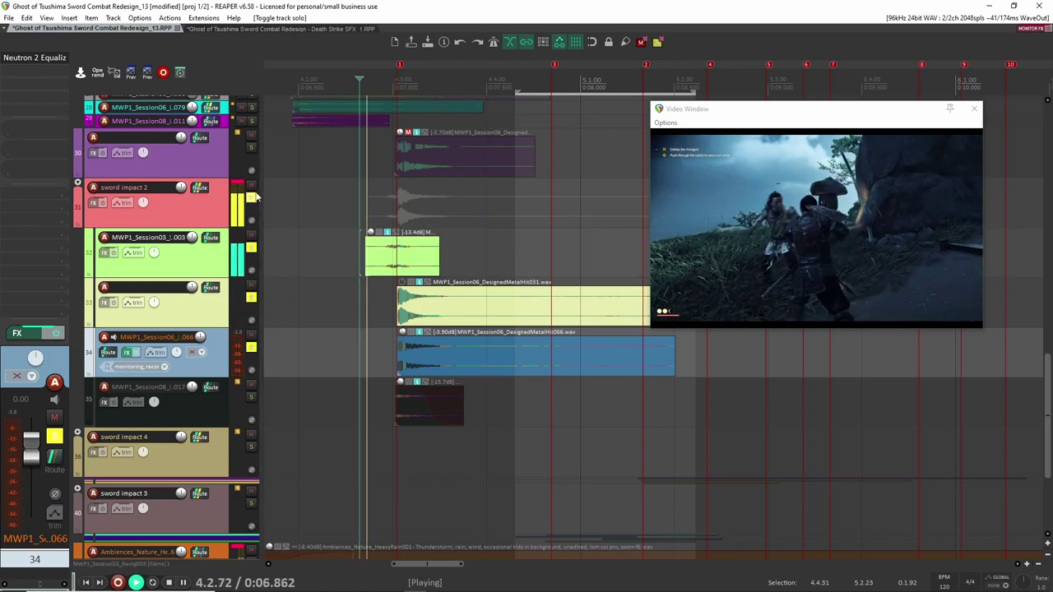
# Clear the solos on sword impact 2 and its swing and two metal hit layers.
pyautogui.click(252, 201)
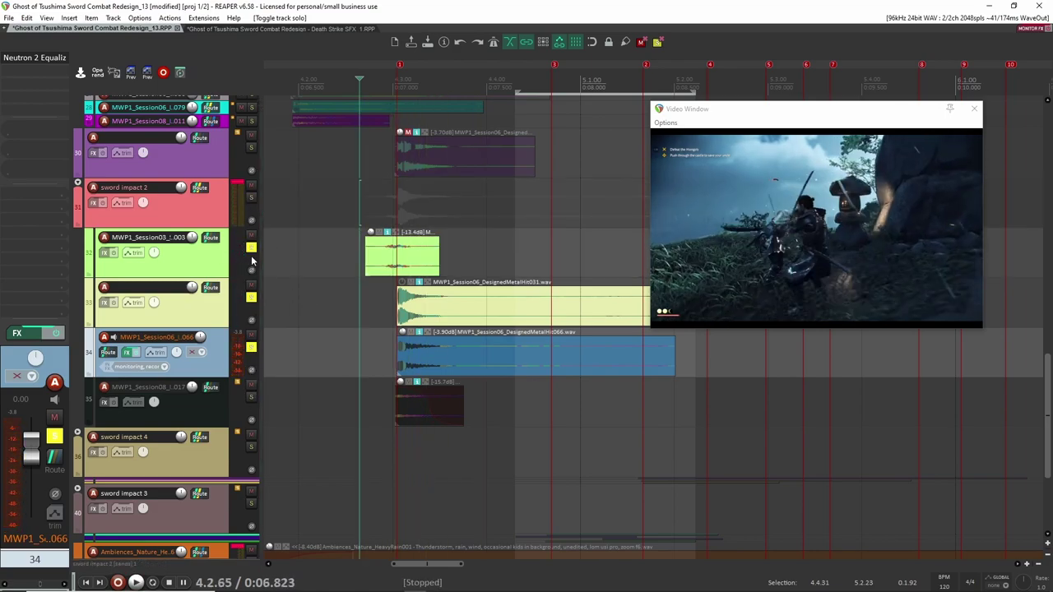
pyautogui.click(251, 247)
pyautogui.click(252, 297)
pyautogui.click(252, 346)
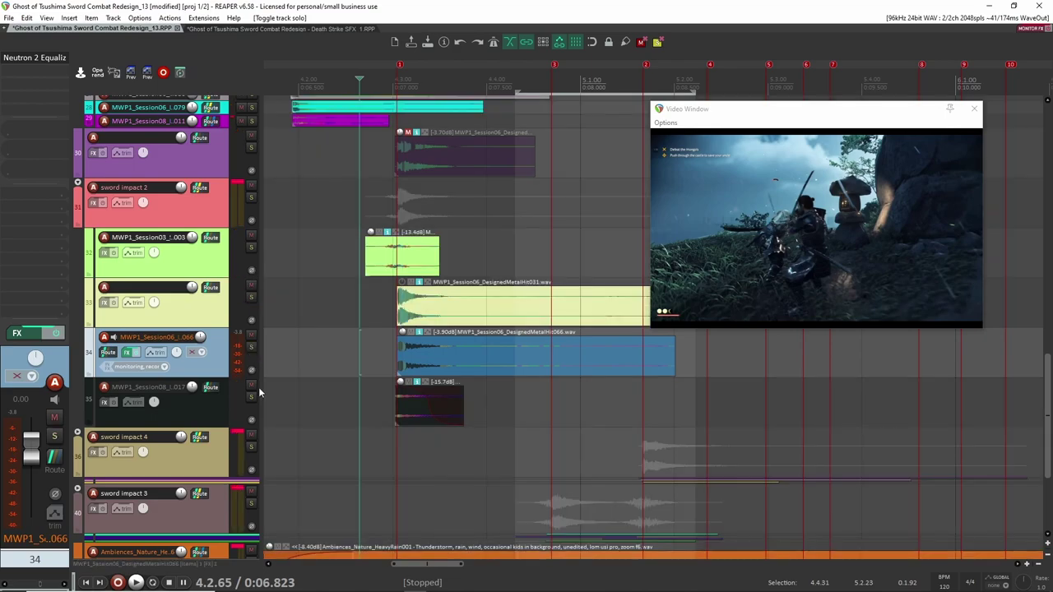
# Solo the MWP1_Session08 kick layer in sword impact 2 and play it twice.
pyautogui.click(252, 397)
pyautogui.press('space')
pyautogui.press('space')
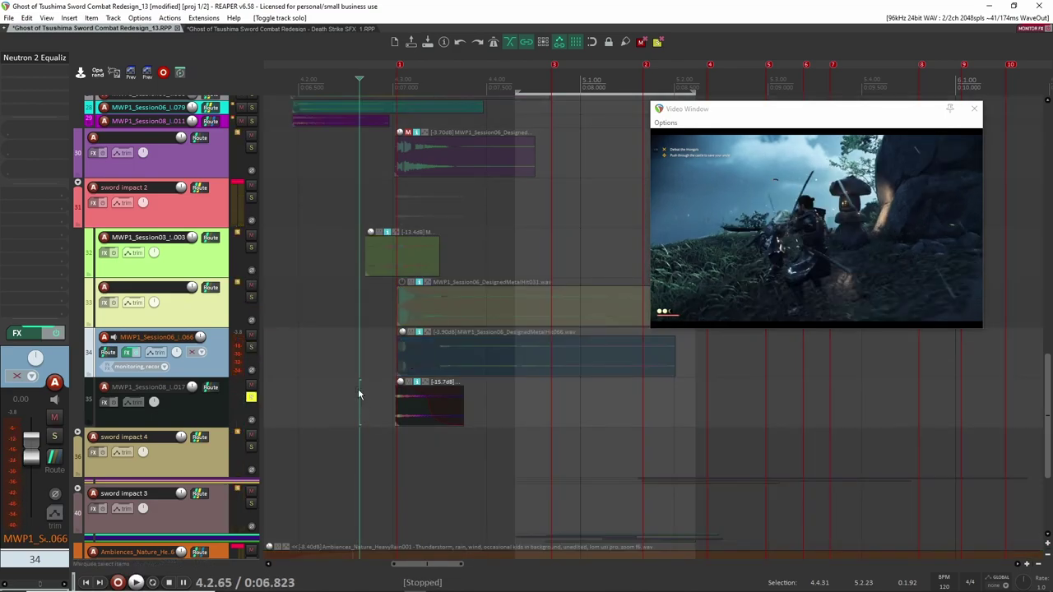
pyautogui.click(222, 409)
pyautogui.press('space')
pyautogui.press('space')
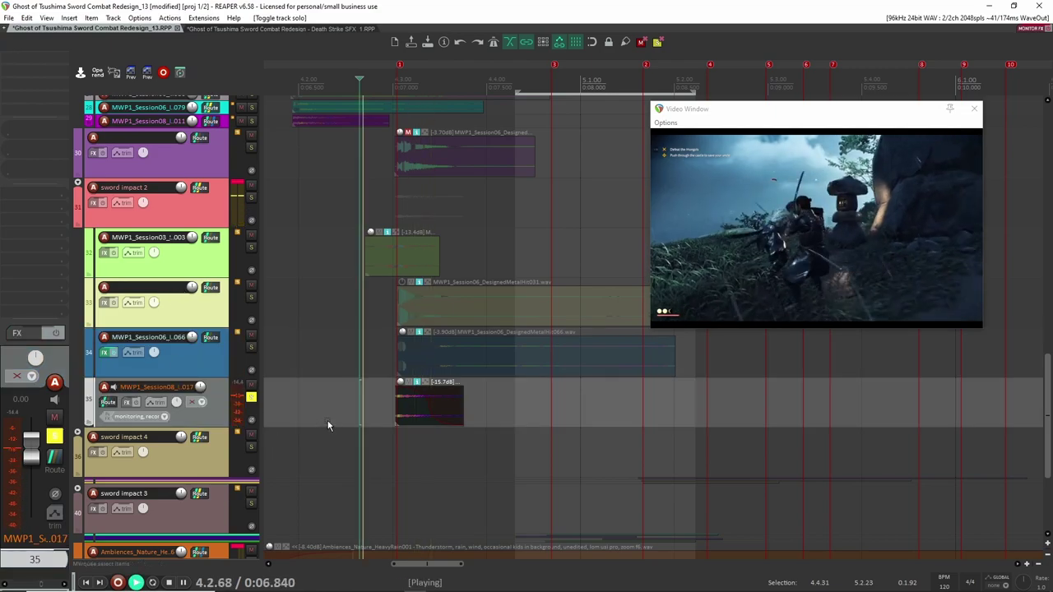
# Clear the kick layer's solo, solo the sword impact 2 folder and play all its layers from just before the swing.
pyautogui.click(251, 398)
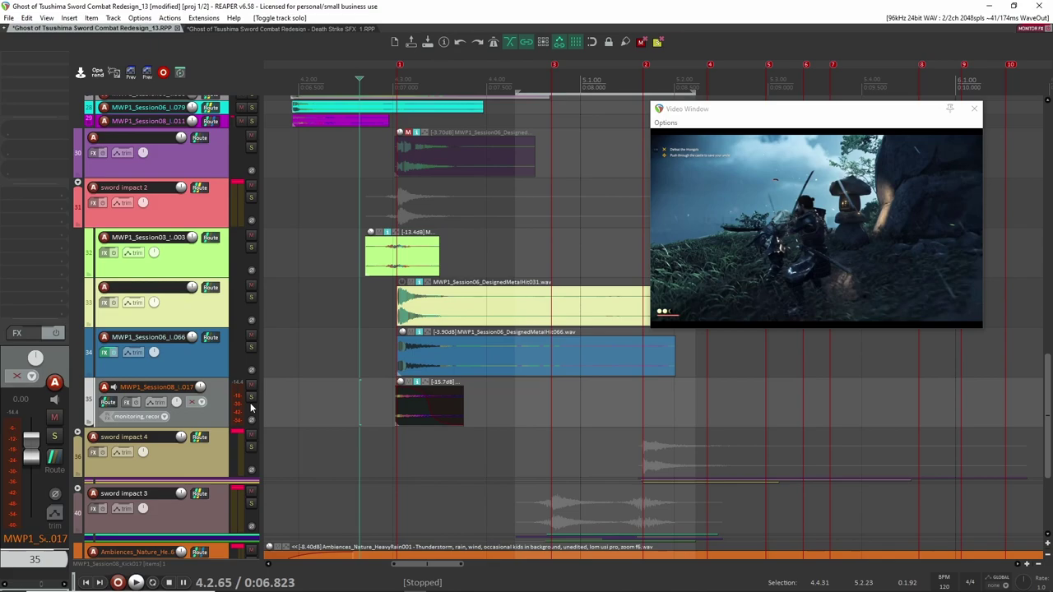
pyautogui.click(251, 197)
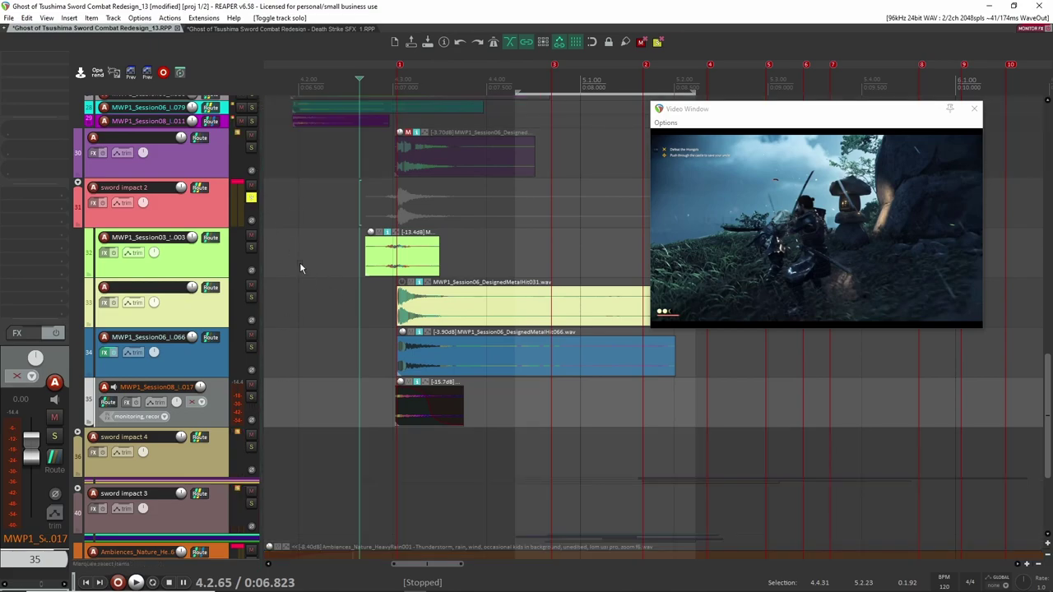
pyautogui.click(366, 282)
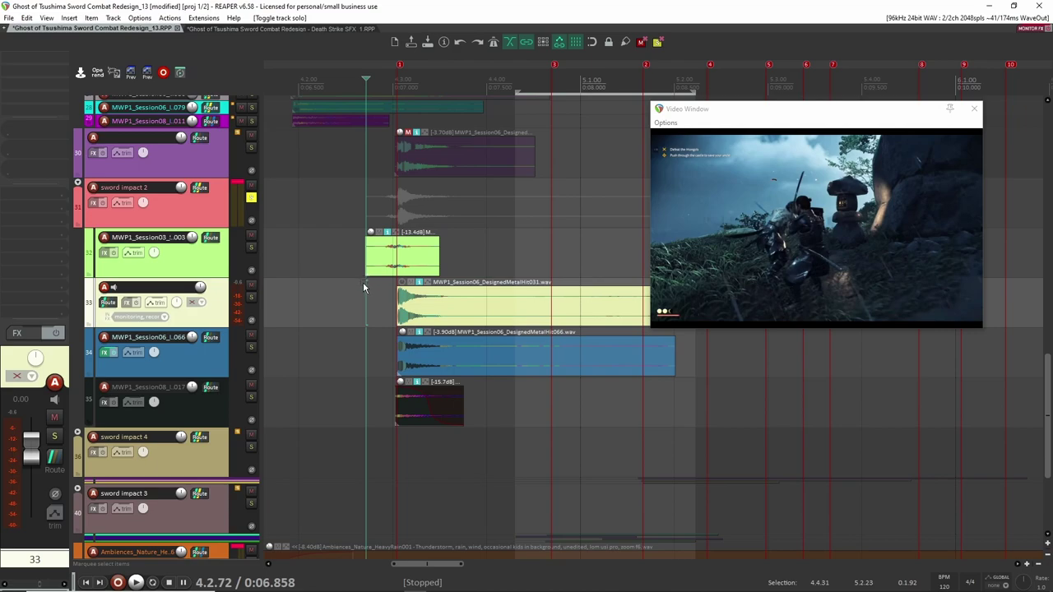
pyautogui.hscroll(1, 363, 285)
pyautogui.click(356, 291)
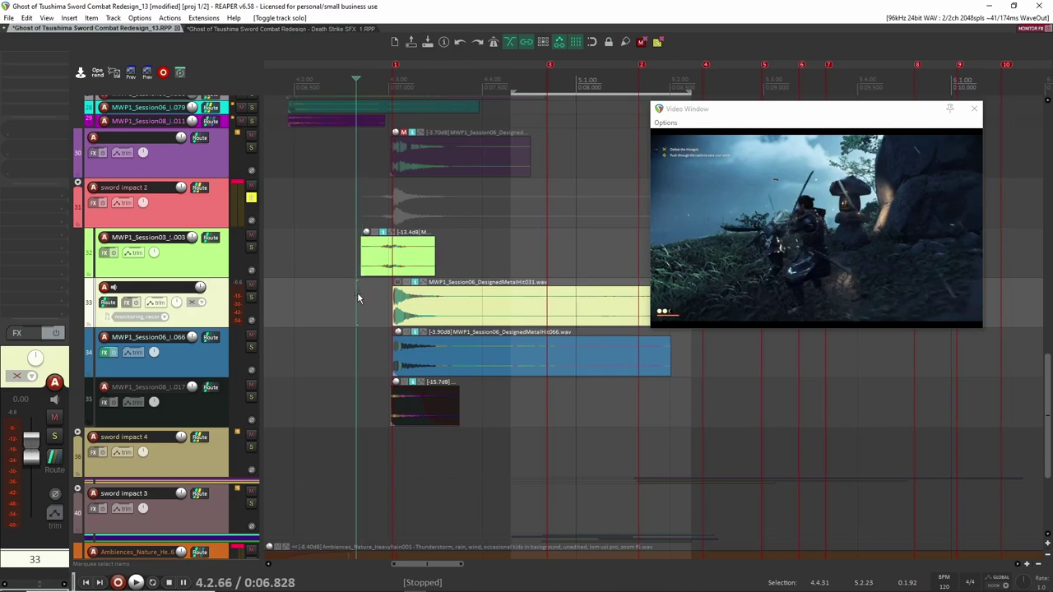
pyautogui.scroll(3, 367, 298)
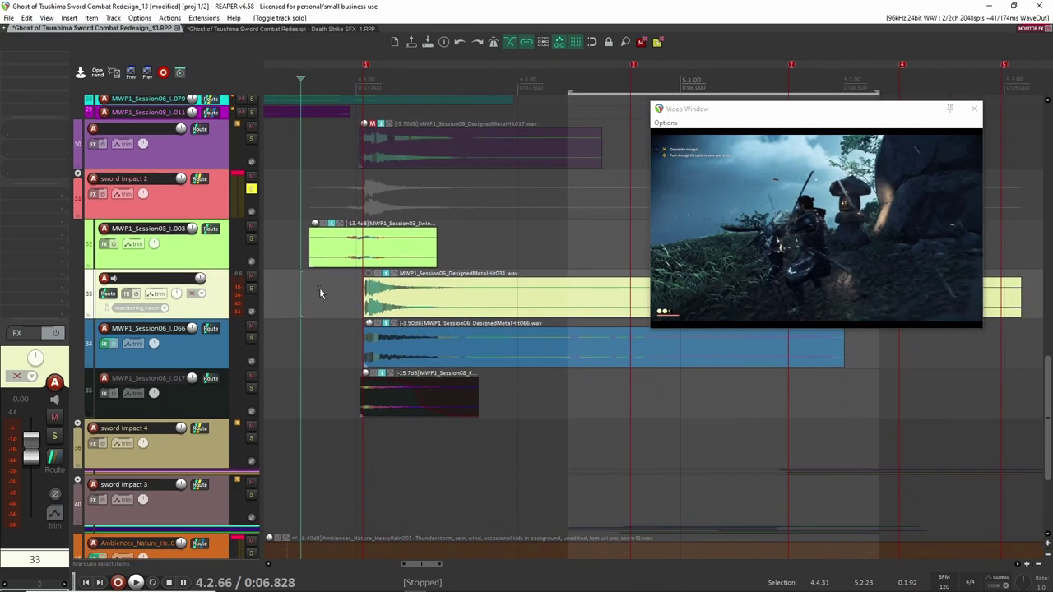
pyautogui.scroll(-3, 319, 288)
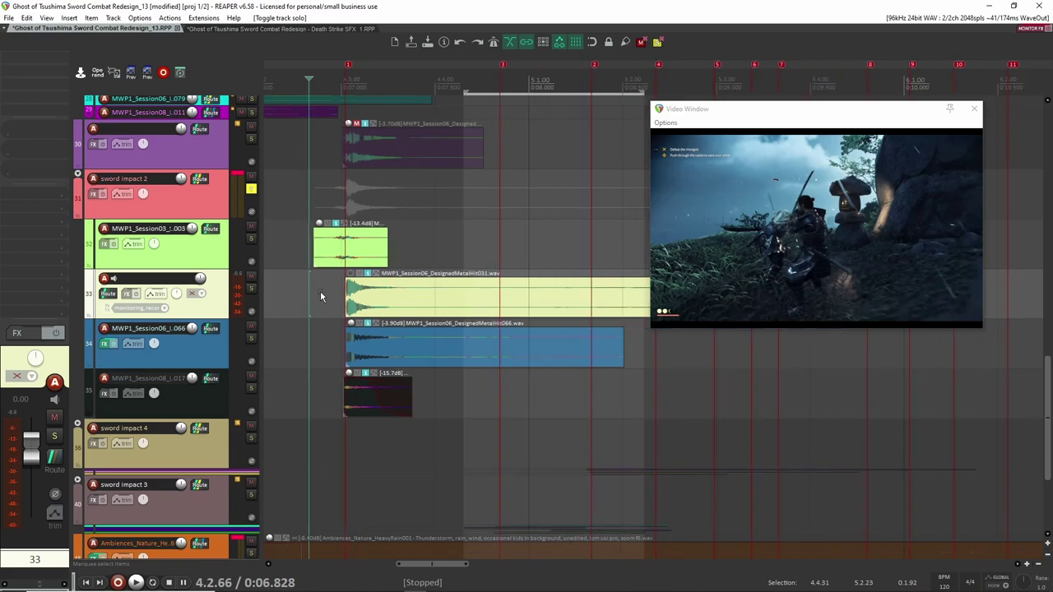
pyautogui.press('space')
pyautogui.press('space')
# Select and deselect the DesignedMetalHit066 item, and replay sword impact 2 from just before the swing.
pyautogui.moveTo(461, 238); pyautogui.dragTo(503, 362)
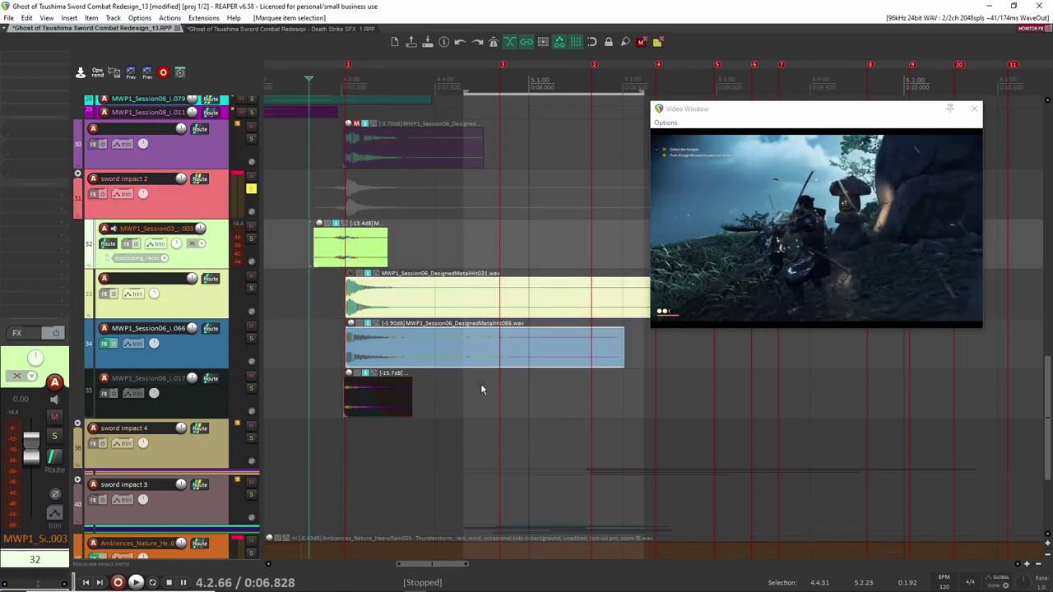
pyautogui.click(441, 357)
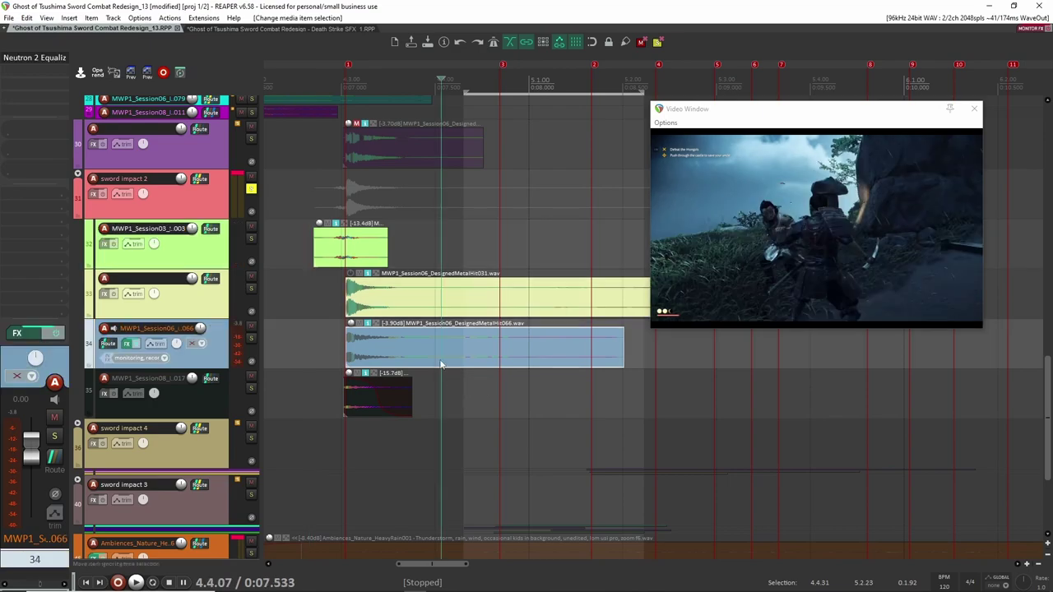
pyautogui.click(463, 442)
pyautogui.click(302, 238)
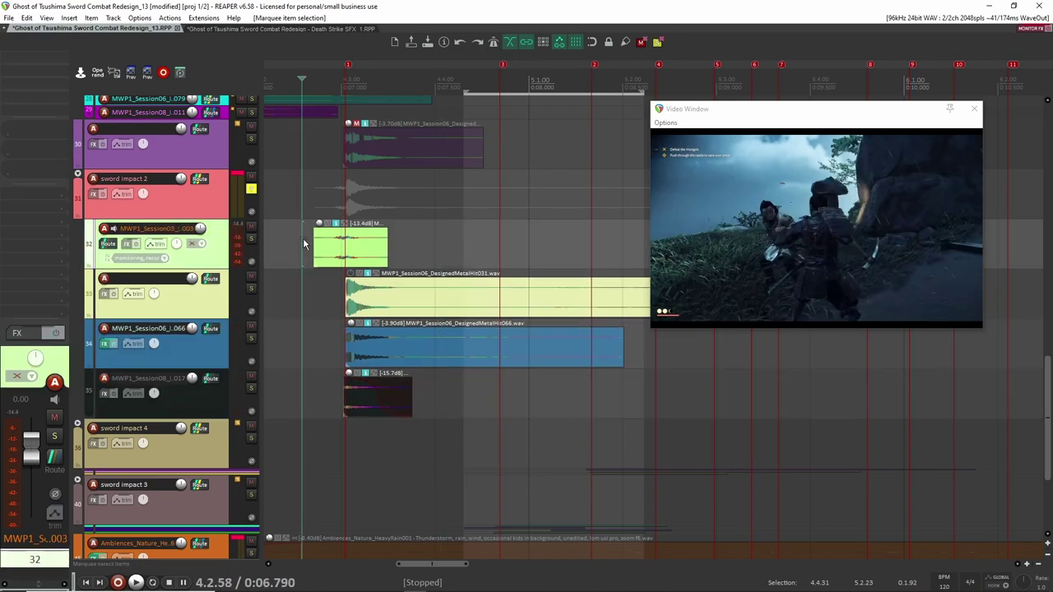
pyautogui.press('space')
pyautogui.press('space')
# Solo sword impact 1 alongside sword impact 2 and play both from before the first impact.
pyautogui.scroll(5, 297, 247)
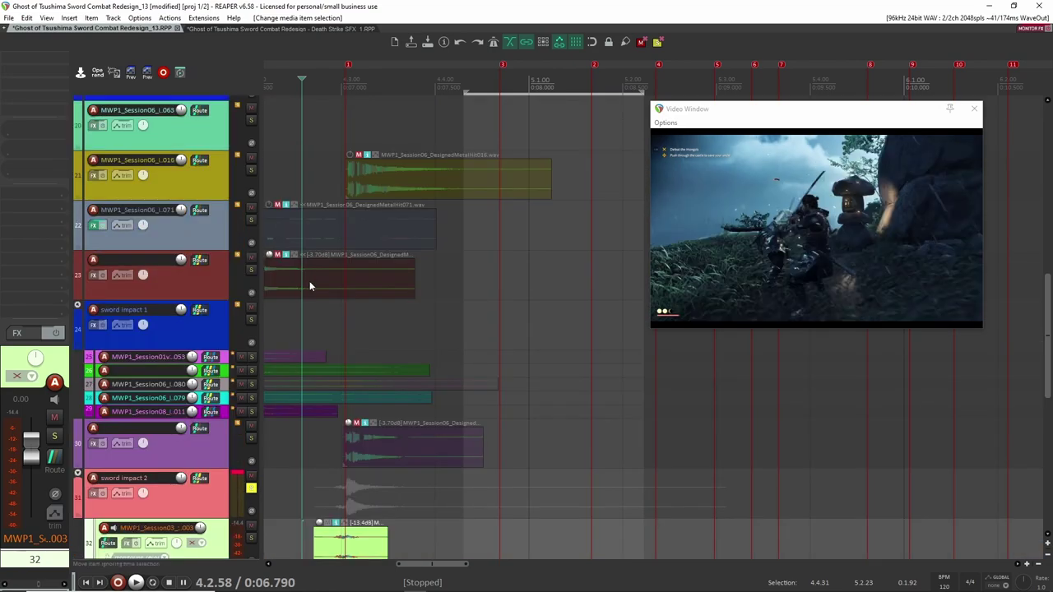
pyautogui.hscroll(-4, 313, 304)
pyautogui.click(252, 302)
pyautogui.press('space')
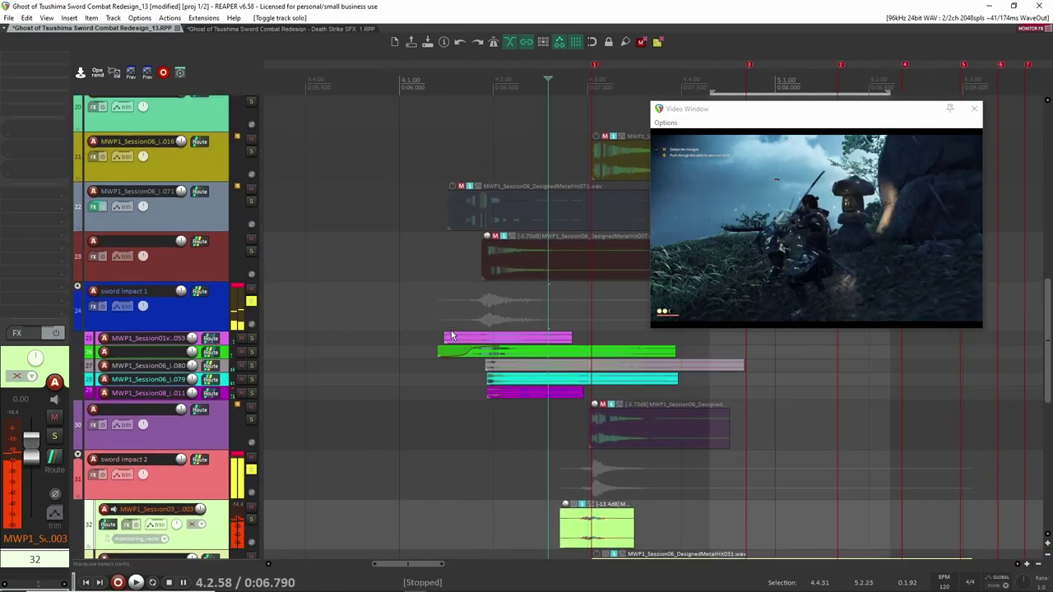
pyautogui.click(417, 321)
pyautogui.press('space')
pyautogui.press('space')
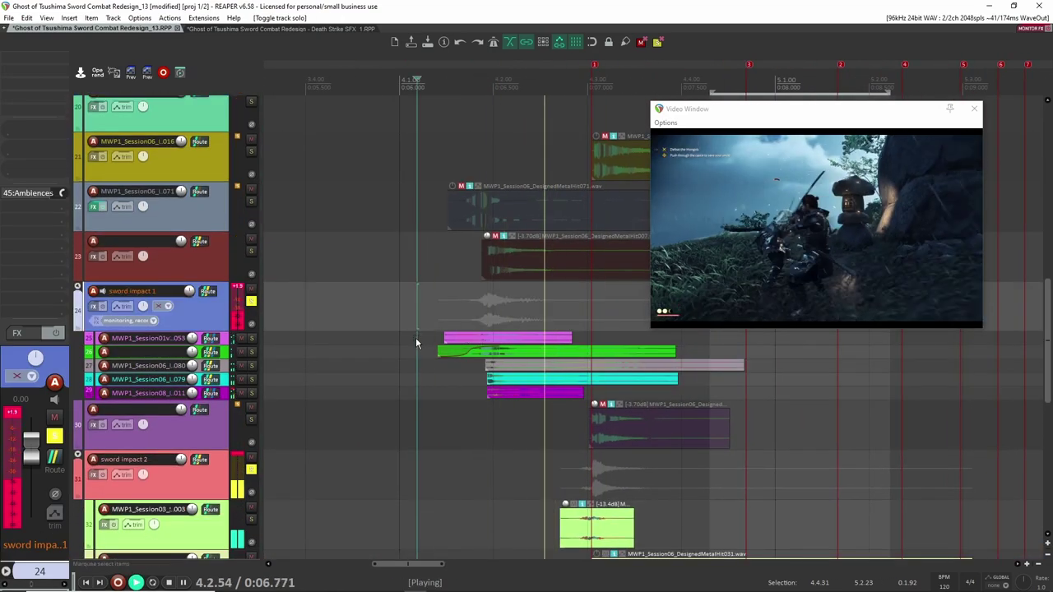
pyautogui.press('space')
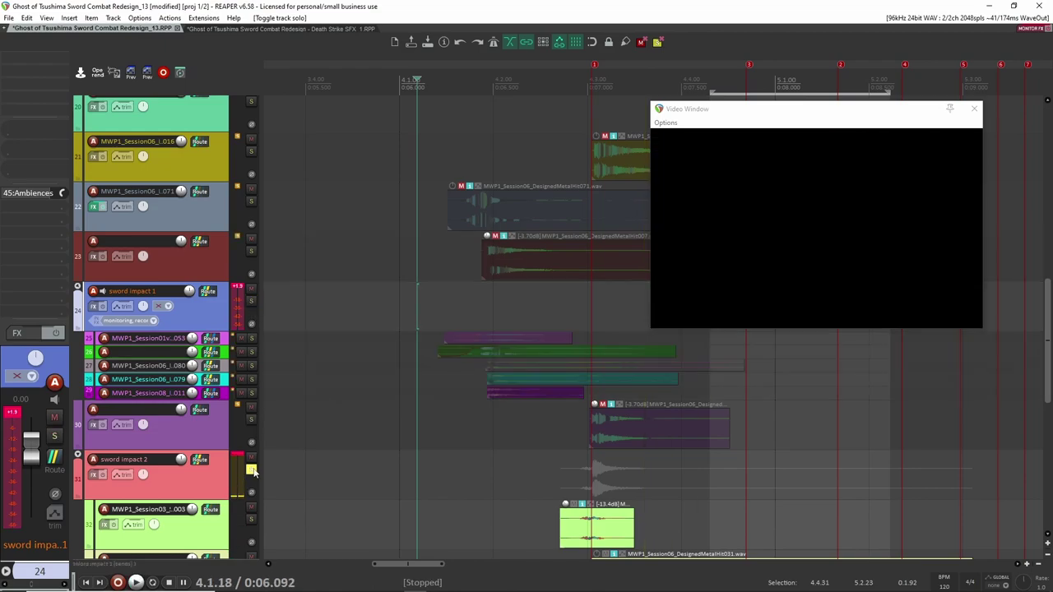
# Clear both impact solos, solo only sword impact 1 and play it from just before its layers begin.
pyautogui.moveTo(501, 467); pyautogui.dragTo(402, 352)
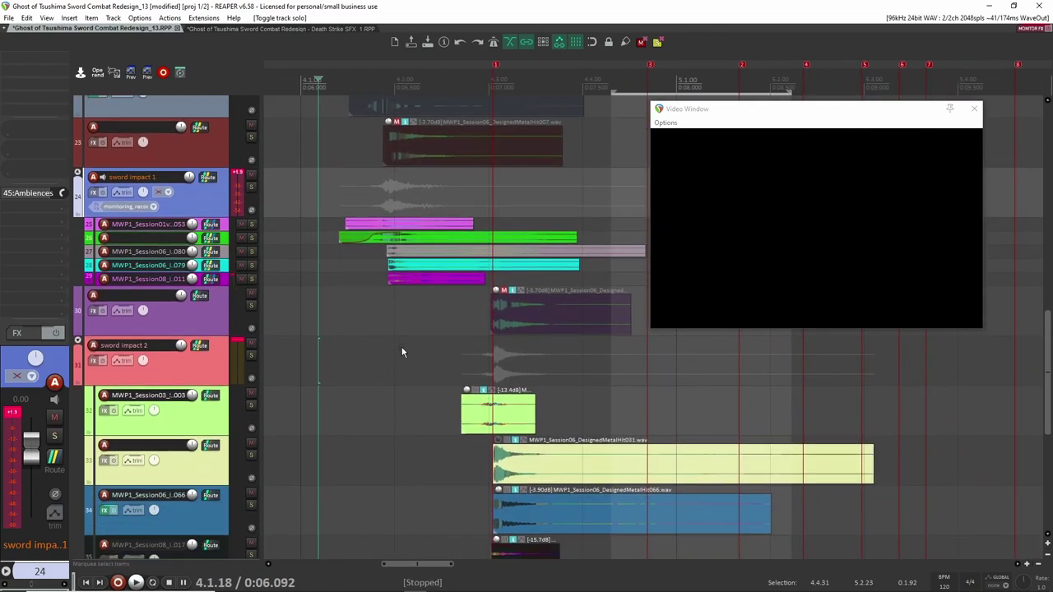
pyautogui.click(335, 258)
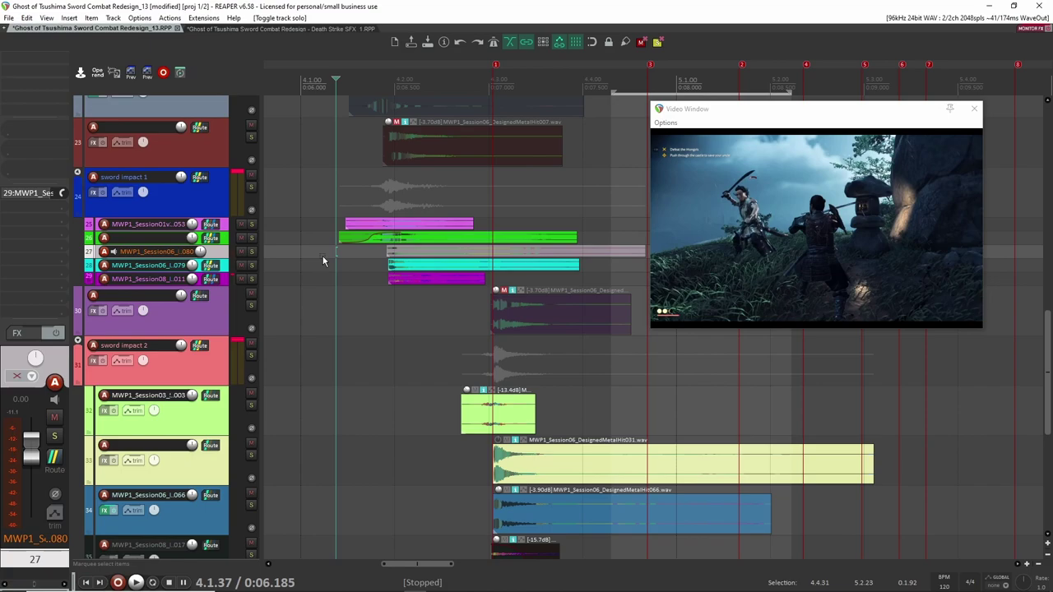
pyautogui.click(252, 186)
pyautogui.press('space')
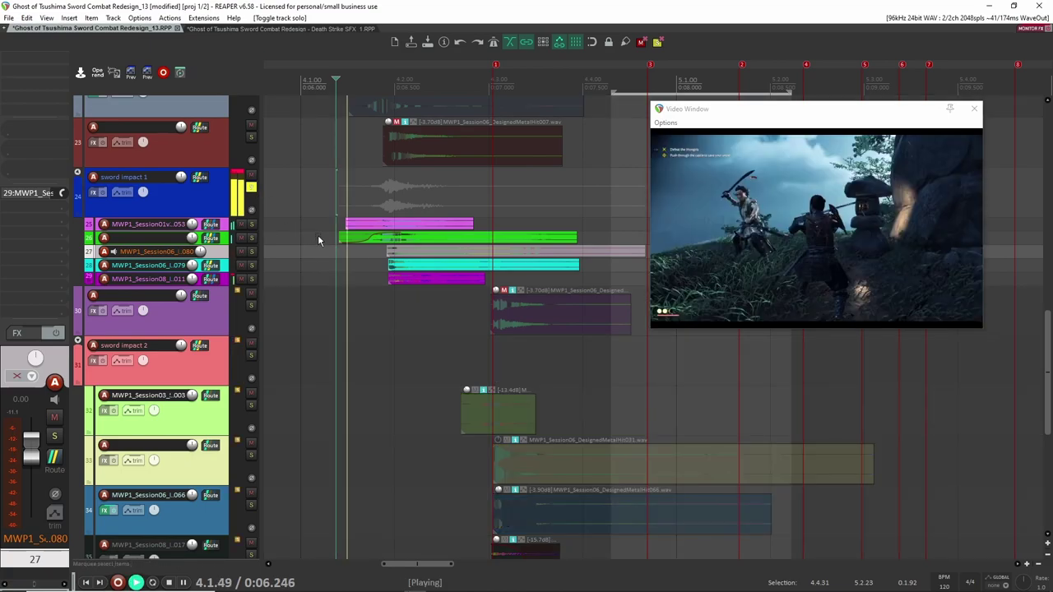
pyautogui.press('space')
# Add sword impact 2 to the sword impact 1 solo and play from just before the second impact's swing.
pyautogui.click(251, 355)
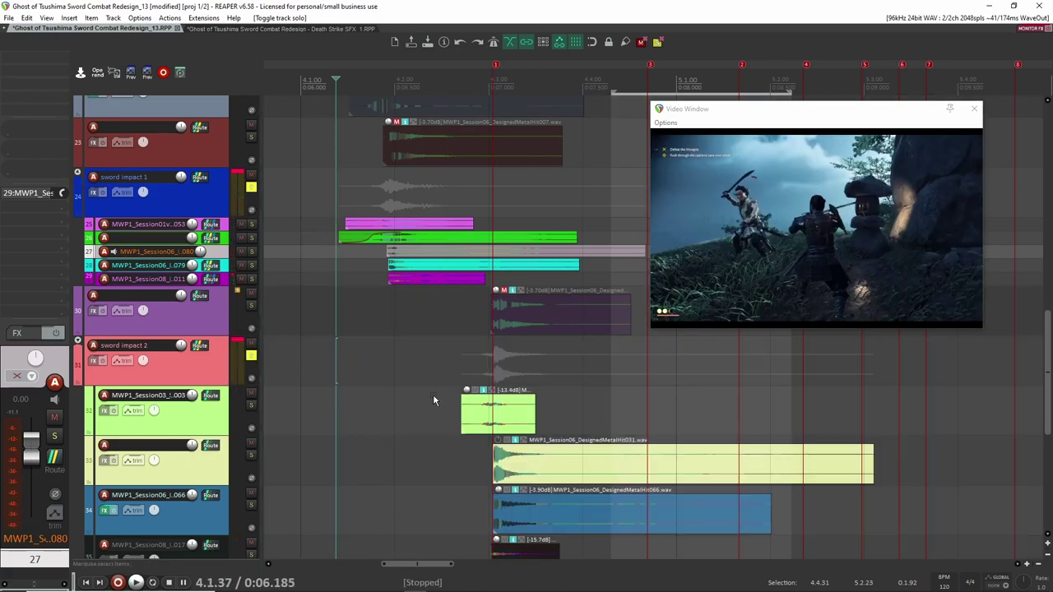
pyautogui.click(458, 401)
pyautogui.click(454, 402)
pyautogui.press('space')
pyautogui.press('space')
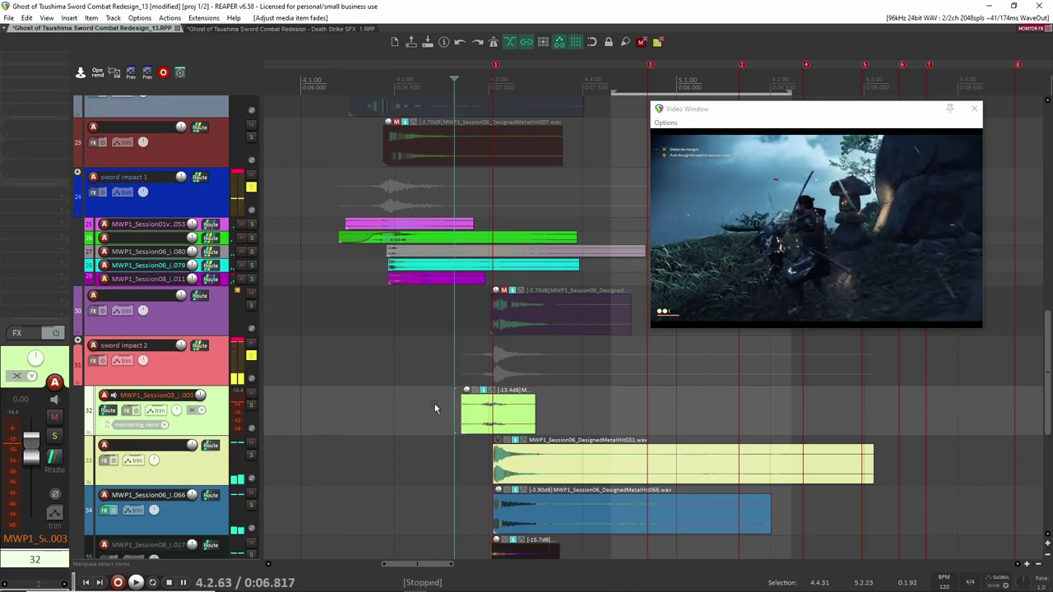
# Clear the solos on the sword impact 2 and sword impact 1 folders.
pyautogui.scroll(-4, 425, 399)
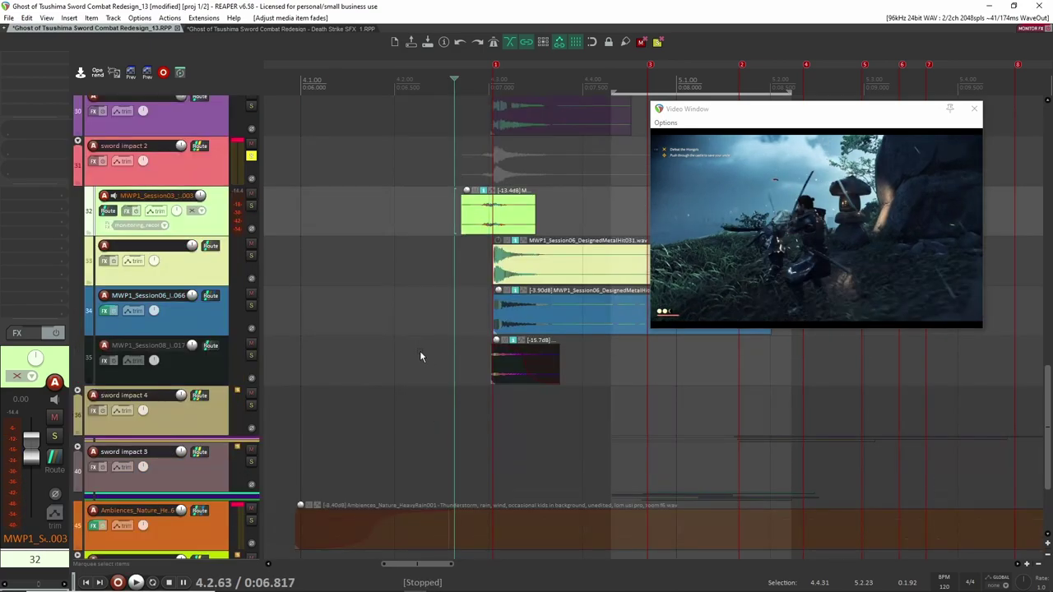
pyautogui.click(251, 156)
pyautogui.scroll(4, 468, 271)
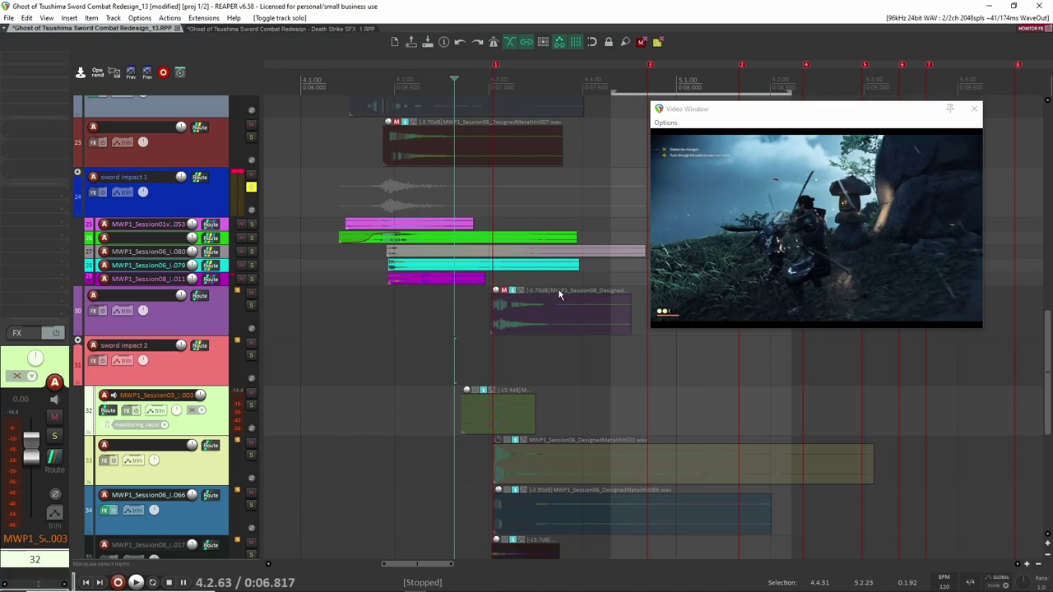
pyautogui.press('F6')
pyautogui.scroll(-7, 308, 297)
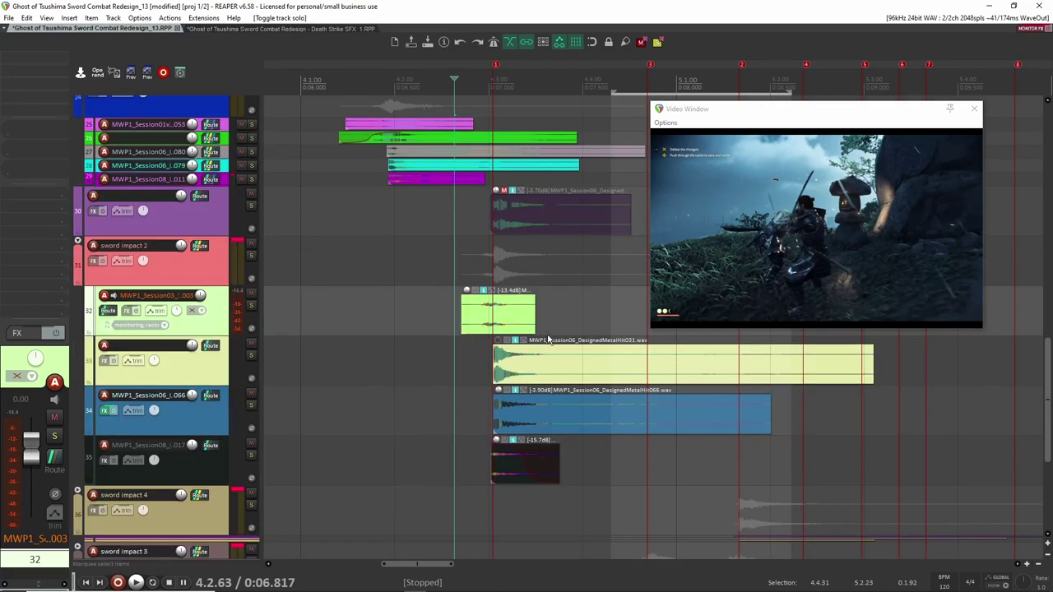
# Solo the sword impact 3 folder and expand it to show its layers.
pyautogui.scroll(2, 576, 335)
pyautogui.moveTo(579, 351); pyautogui.dragTo(326, 301)
pyautogui.click(251, 306)
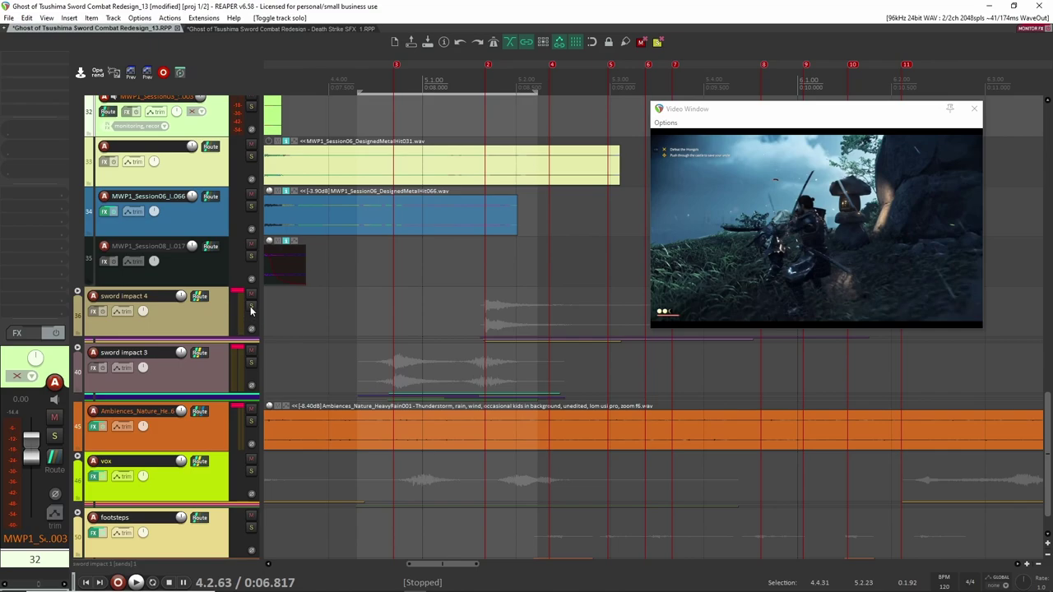
pyautogui.click(251, 306)
pyautogui.click(251, 363)
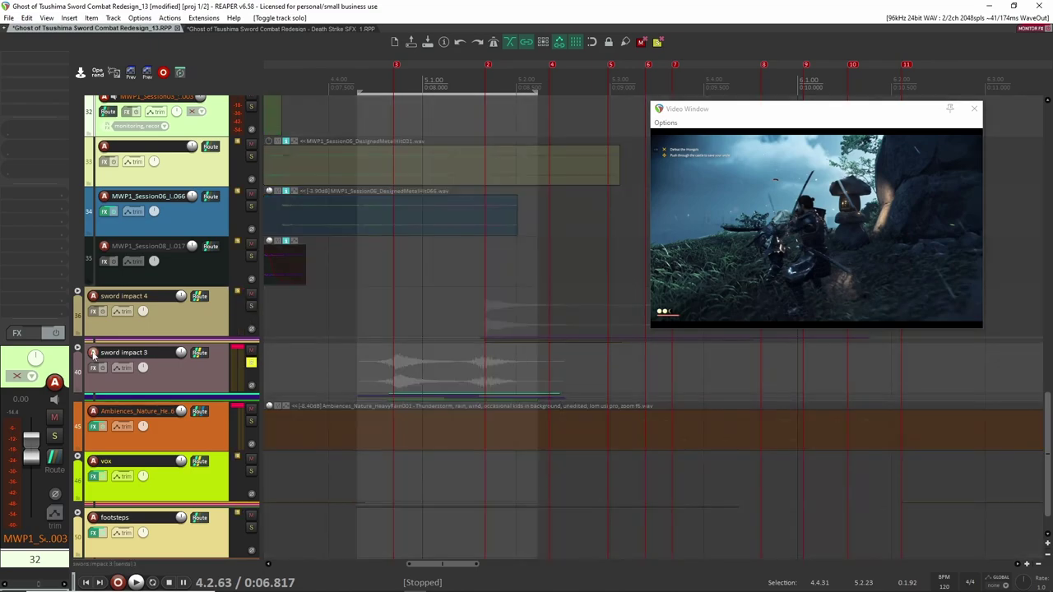
pyautogui.click(78, 347)
# Place the play position just before the sword impact 3 layers and play them together twice.
pyautogui.moveTo(341, 405); pyautogui.dragTo(377, 315)
pyautogui.click(390, 327)
pyautogui.scroll(-2, 395, 361)
pyautogui.scroll(2, 395, 360)
pyautogui.press('space')
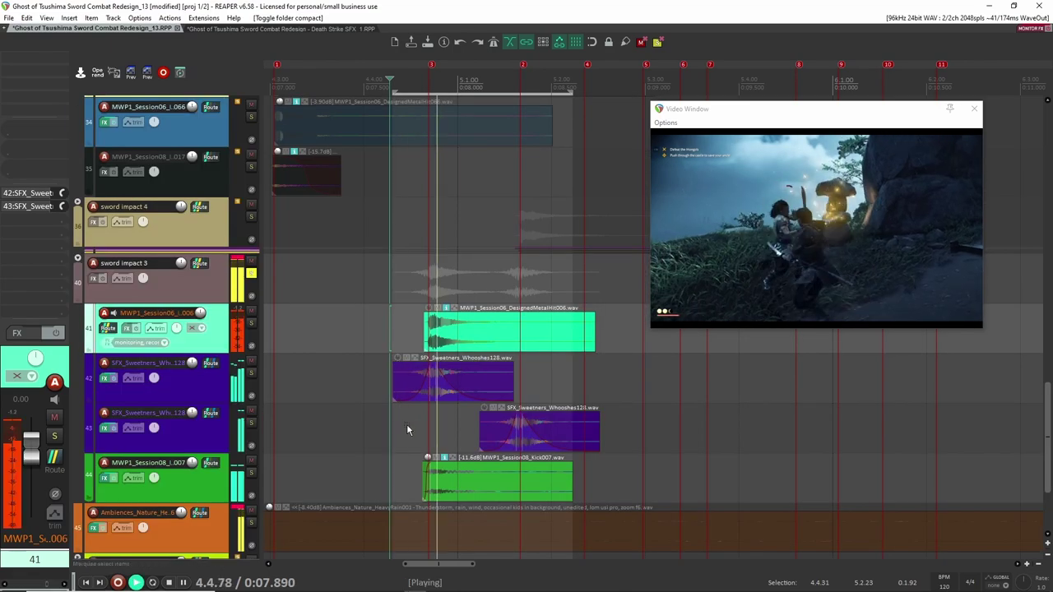
pyautogui.press('space')
pyautogui.press('space')
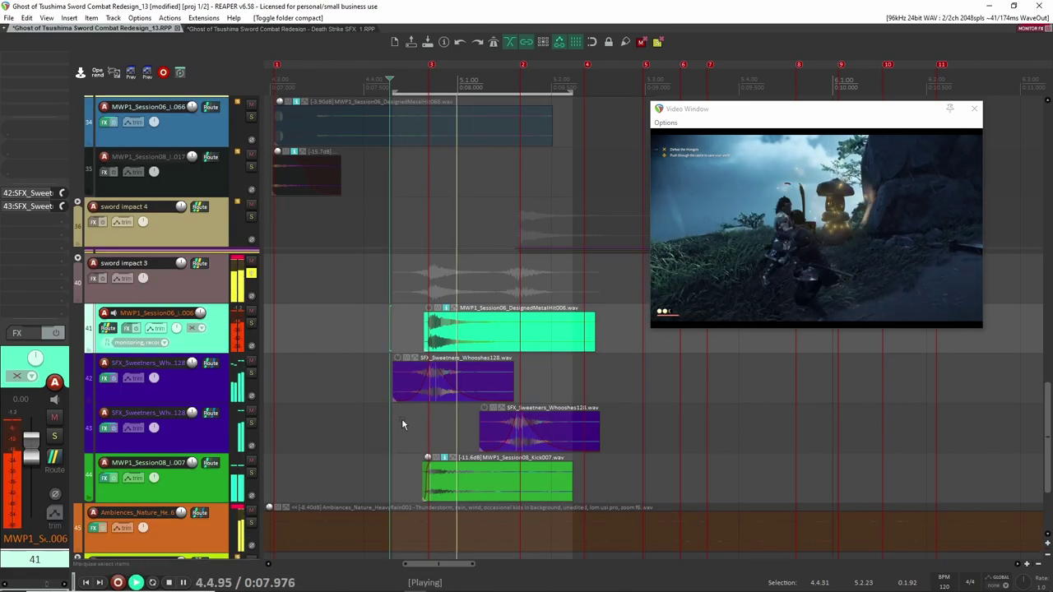
pyautogui.press('space')
pyautogui.scroll(2, 405, 430)
pyautogui.scroll(-2, 405, 430)
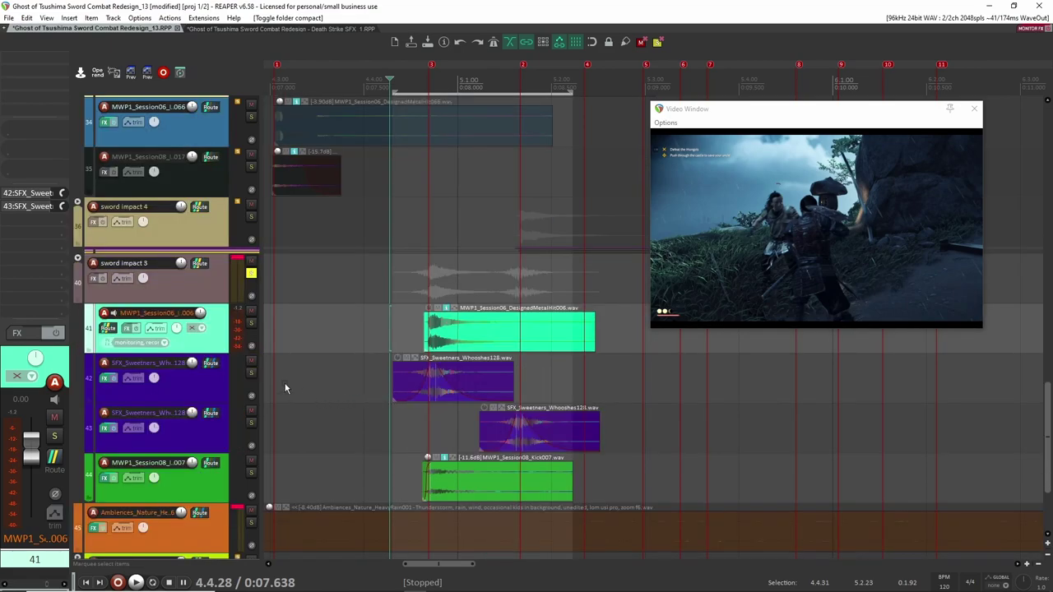
# Solo the DesignedMetalHit006 layer in sword impact 3.
pyautogui.click(251, 323)
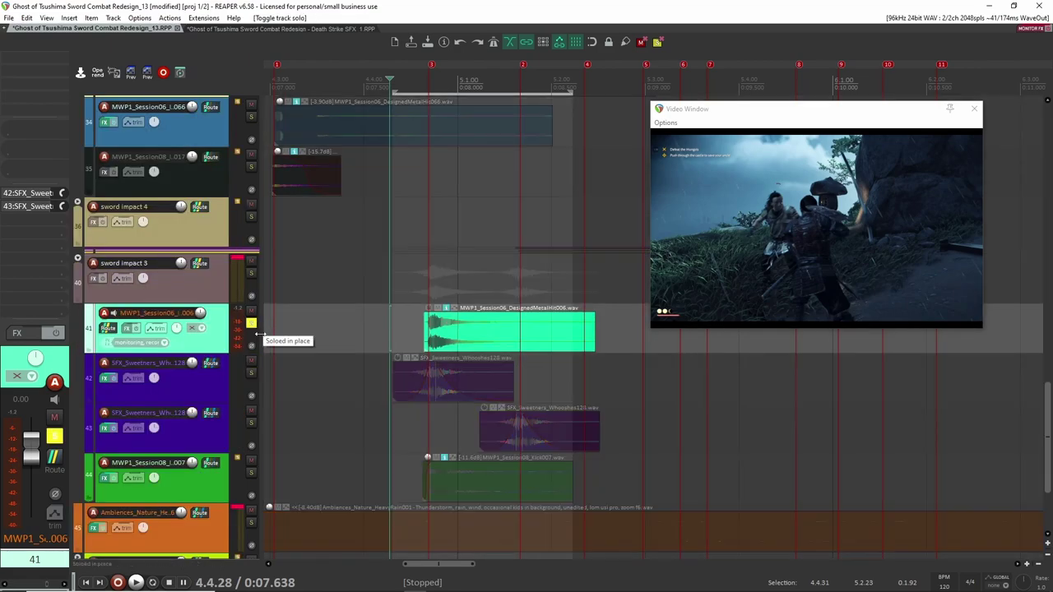
pyautogui.scroll(15, 376, 435)
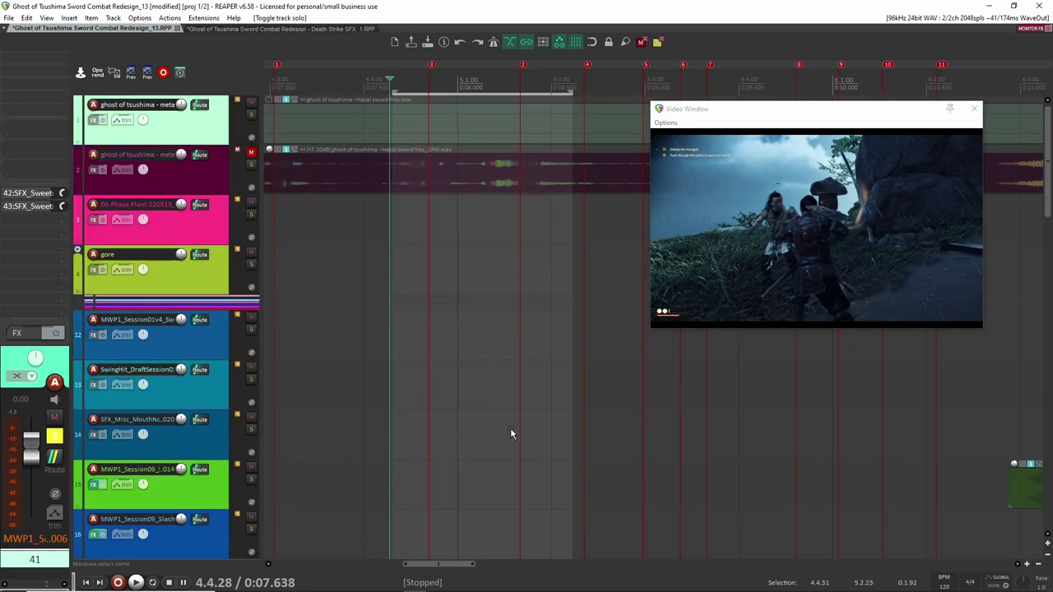
pyautogui.scroll(-15, 510, 434)
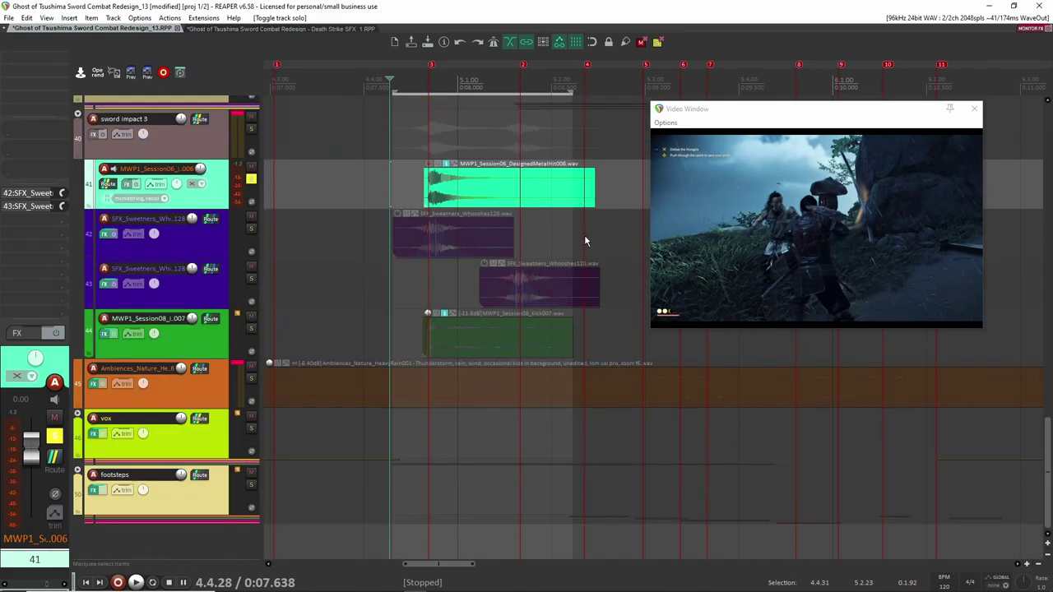
# Play back the soloed DesignedMetalHit006 layer of sword impact 3.
pyautogui.click(469, 292)
pyautogui.press('space')
pyautogui.press('space')
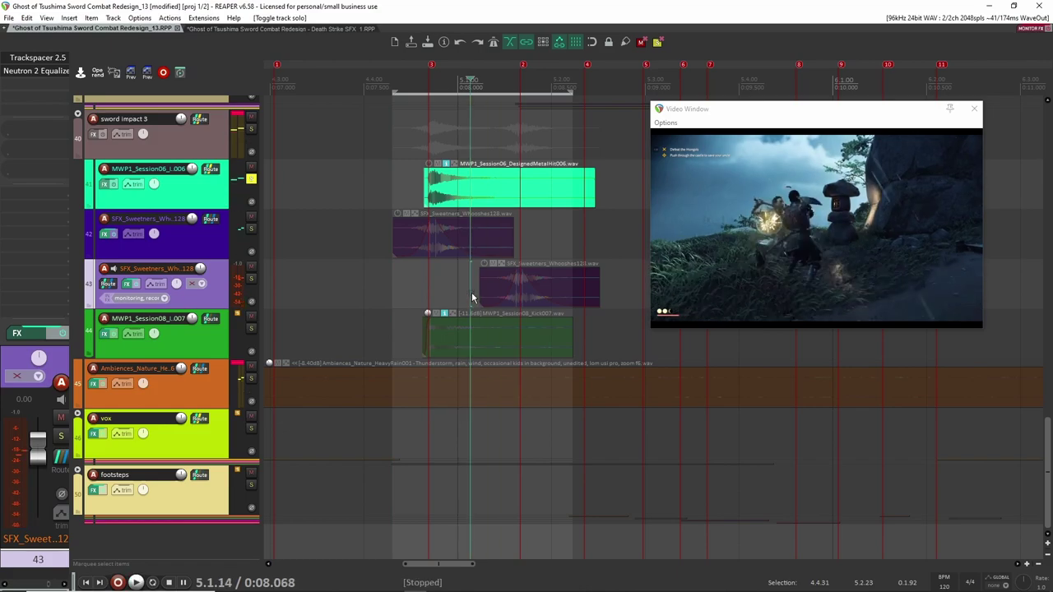
# Move the second Whooshes128 track out of the sword impact 3 folder and into the sword impact 4 folder.
pyautogui.click(570, 282)
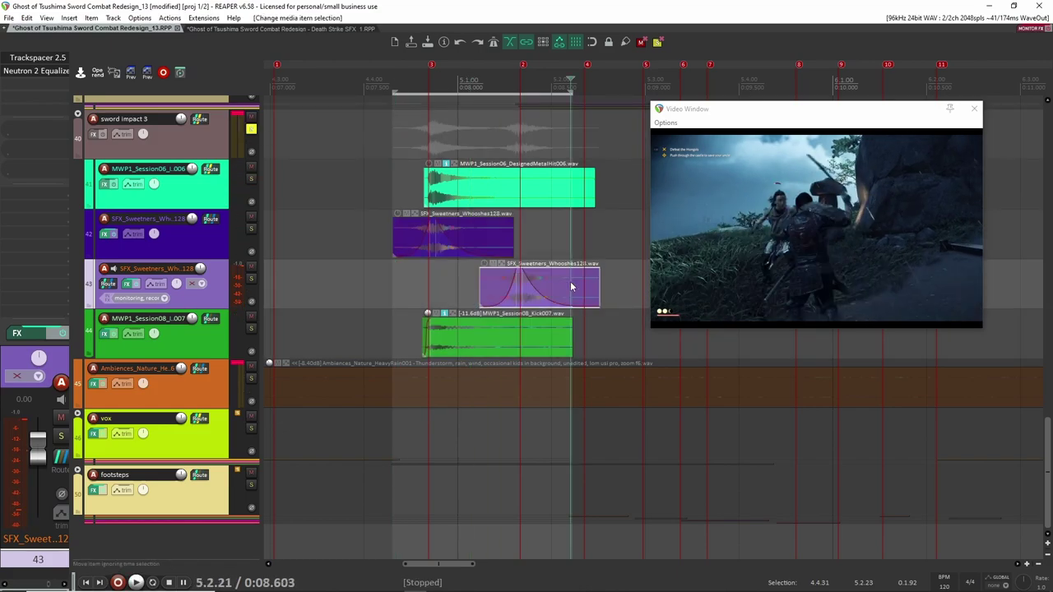
pyautogui.scroll(3, 254, 376)
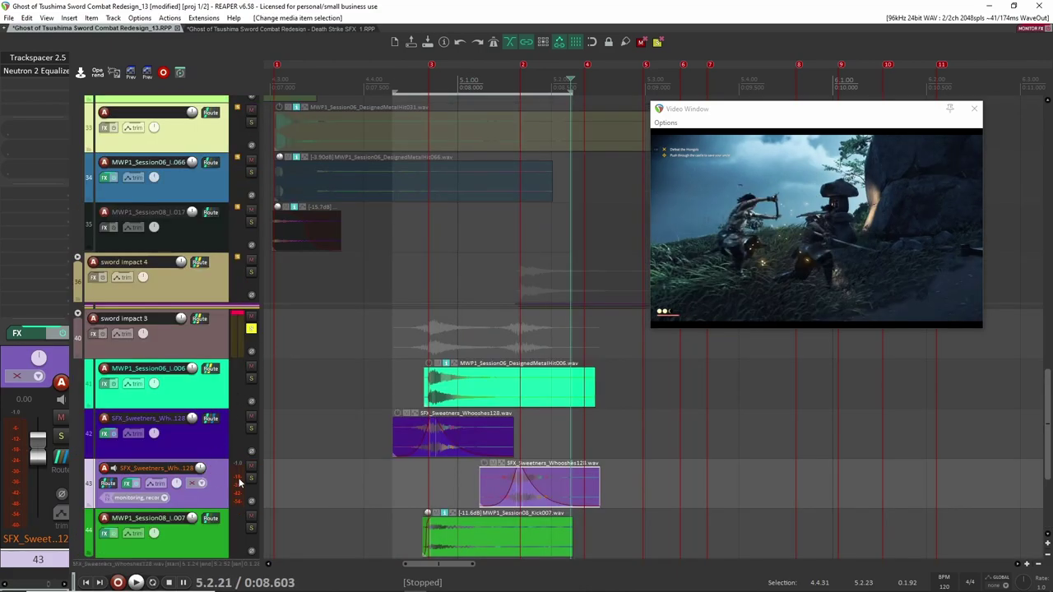
pyautogui.moveTo(218, 492); pyautogui.dragTo(216, 280)
pyautogui.scroll(-3, 381, 248)
# Place the play position just before the sword impact 3 layers and audition the remaining layers together.
pyautogui.click(381, 247)
pyautogui.press('space')
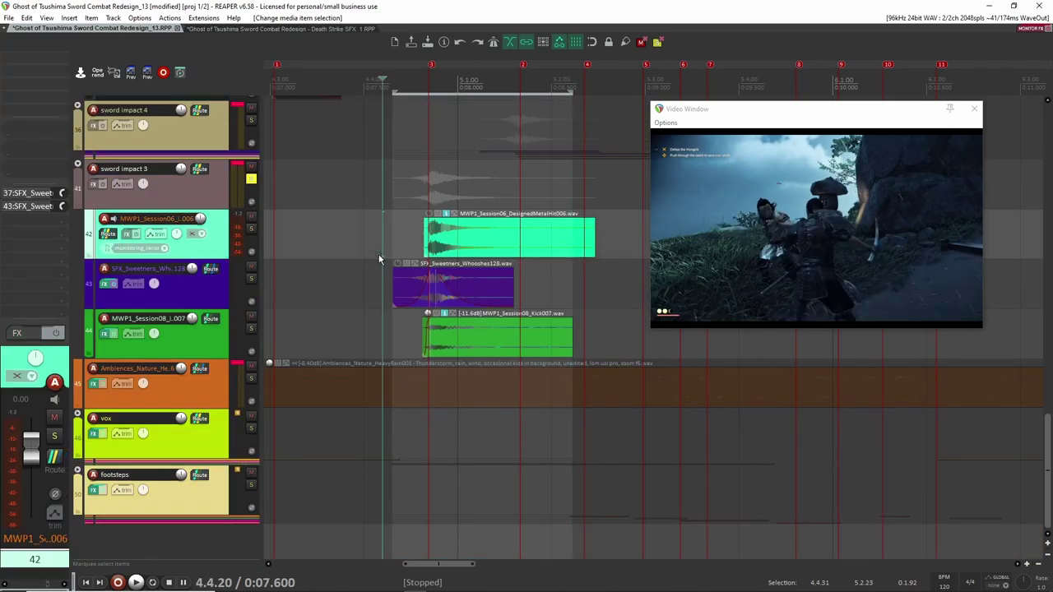
pyautogui.press('space')
# Solo the DesignedMetalHit006 layer in sword impact 3 and play it twice.
pyautogui.click(251, 228)
pyautogui.press('space')
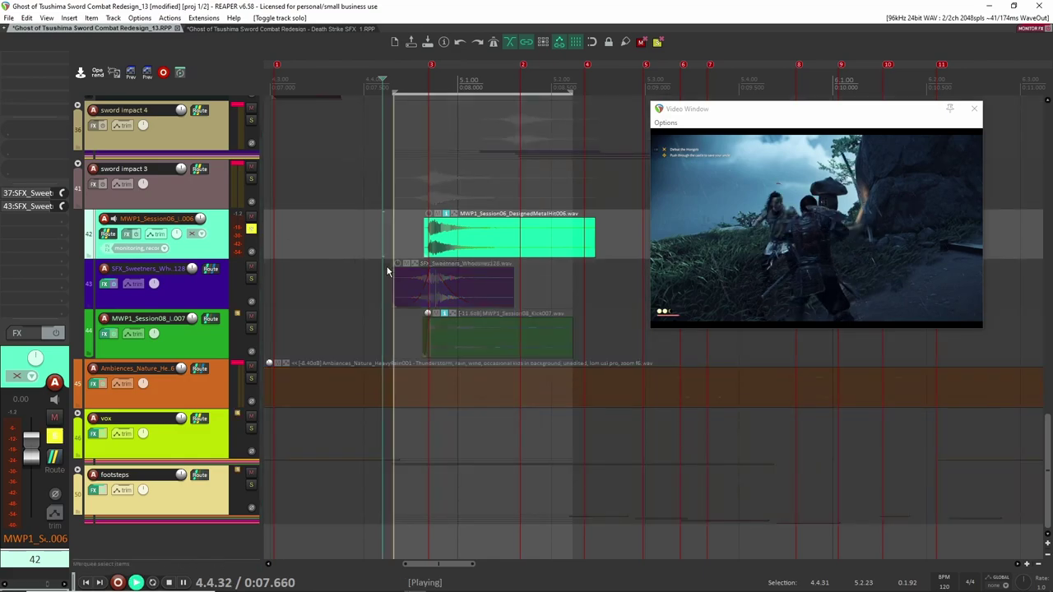
pyautogui.press('space')
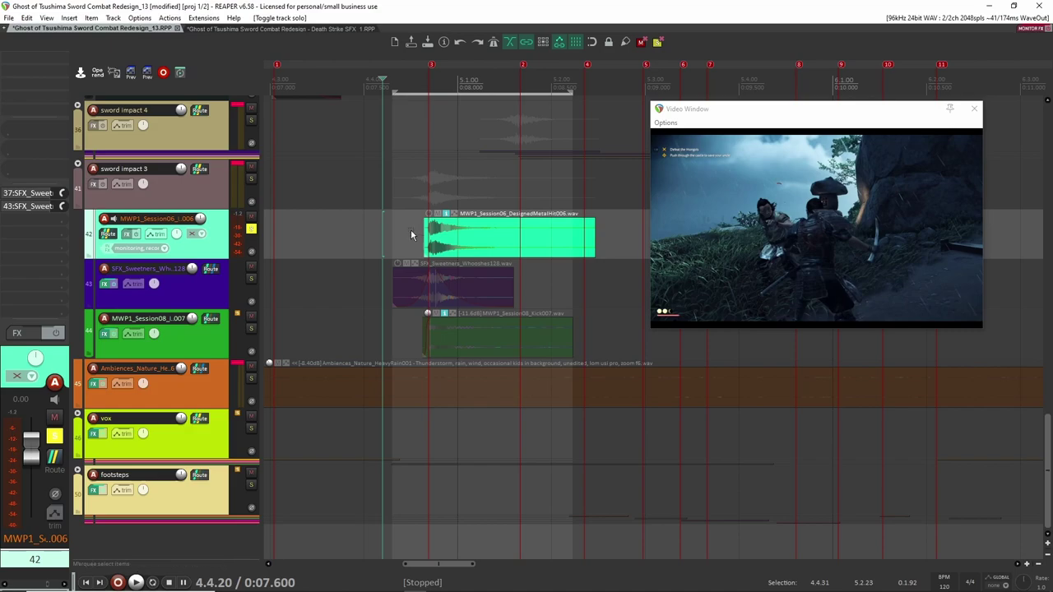
pyautogui.press('space')
pyautogui.press('space')
# Solo the Whooshes128 layer instead of the metal hit in sword impact 3 and play it twice from just before its start.
pyautogui.click(250, 230)
pyautogui.click(251, 278)
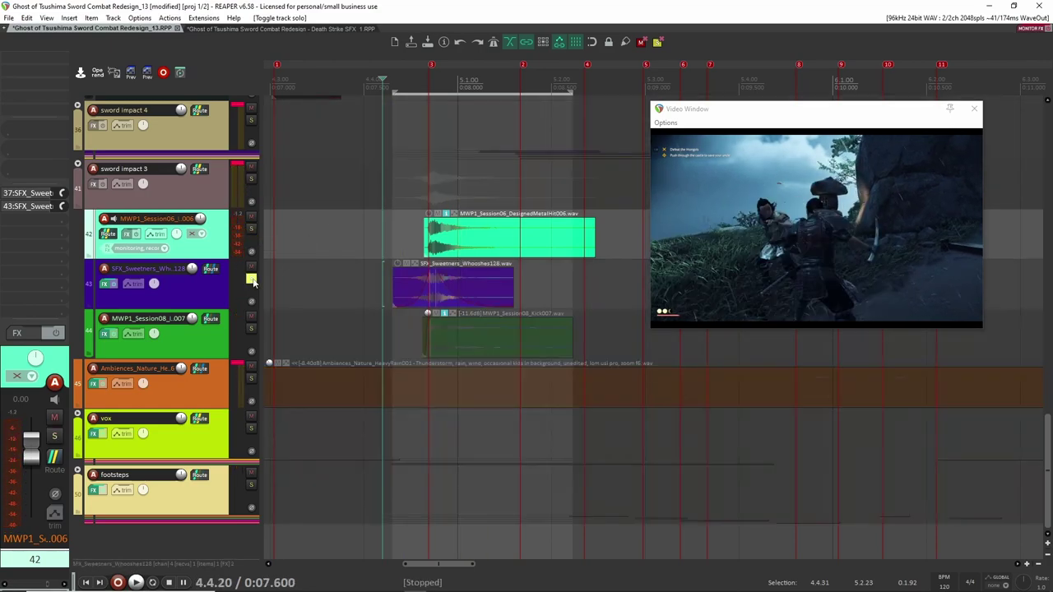
pyautogui.click(390, 291)
pyautogui.hscroll(1, 469, 290)
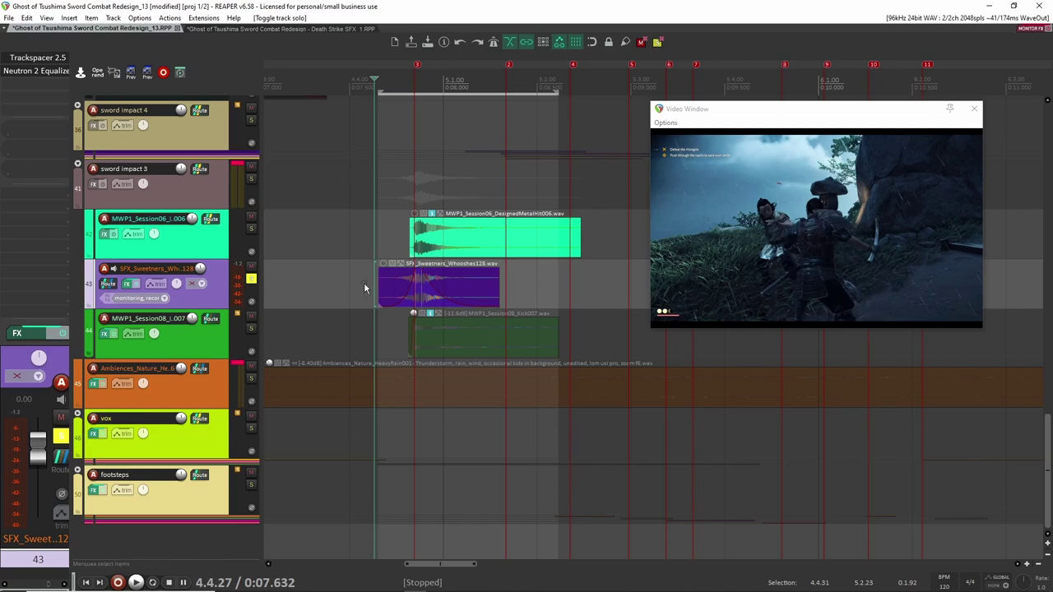
pyautogui.press('space')
pyautogui.press('space')
pyautogui.click(371, 251)
pyautogui.press('space')
pyautogui.press('space')
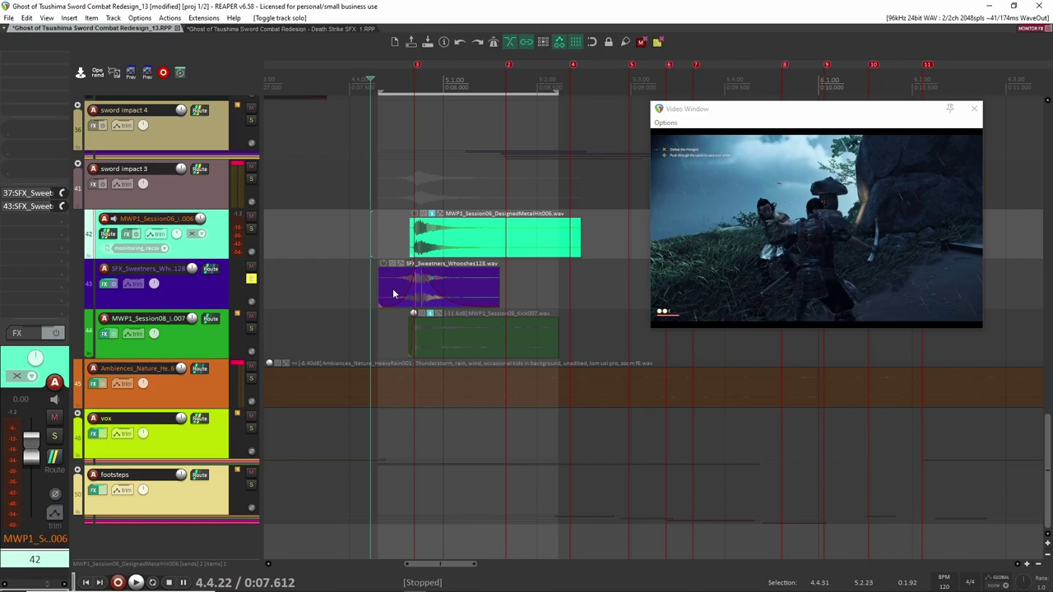
# Add the DesignedMetalHit006 layer to the solo and play it together with the whoosh twice.
pyautogui.click(251, 229)
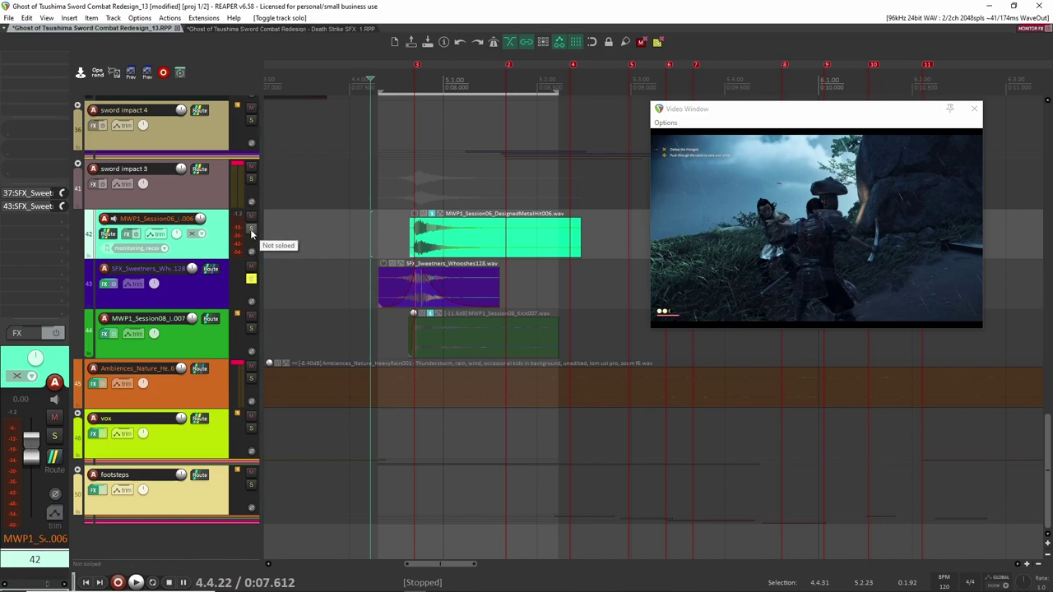
pyautogui.click(375, 247)
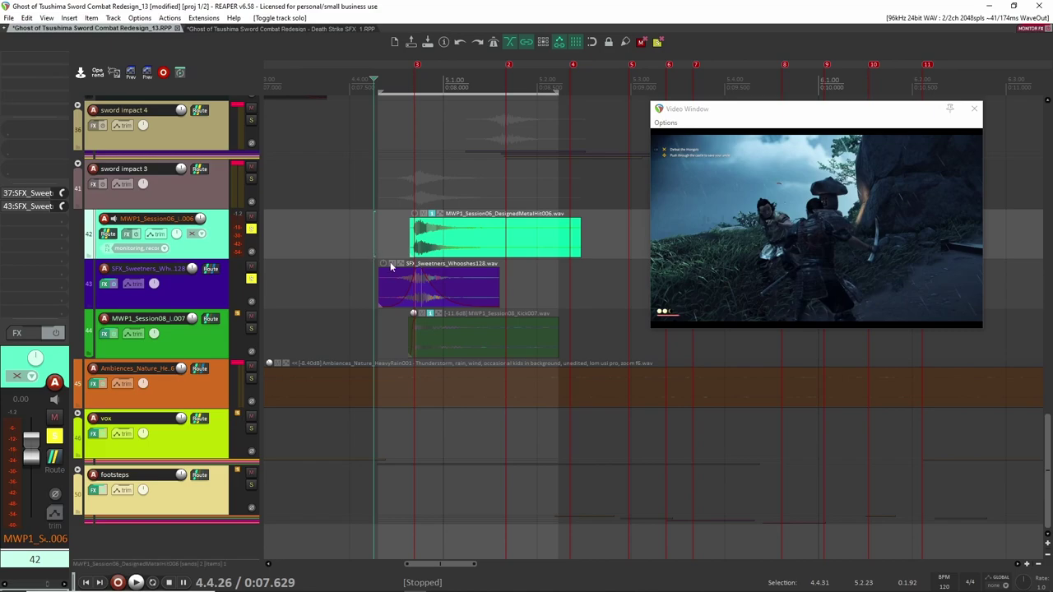
pyautogui.press('space')
pyautogui.press('space')
pyautogui.press('space')
pyautogui.press('space')
# Clear the metal hit and whoosh solos, solo the Kick007 layer and play it twice.
pyautogui.click(252, 230)
pyautogui.click(252, 280)
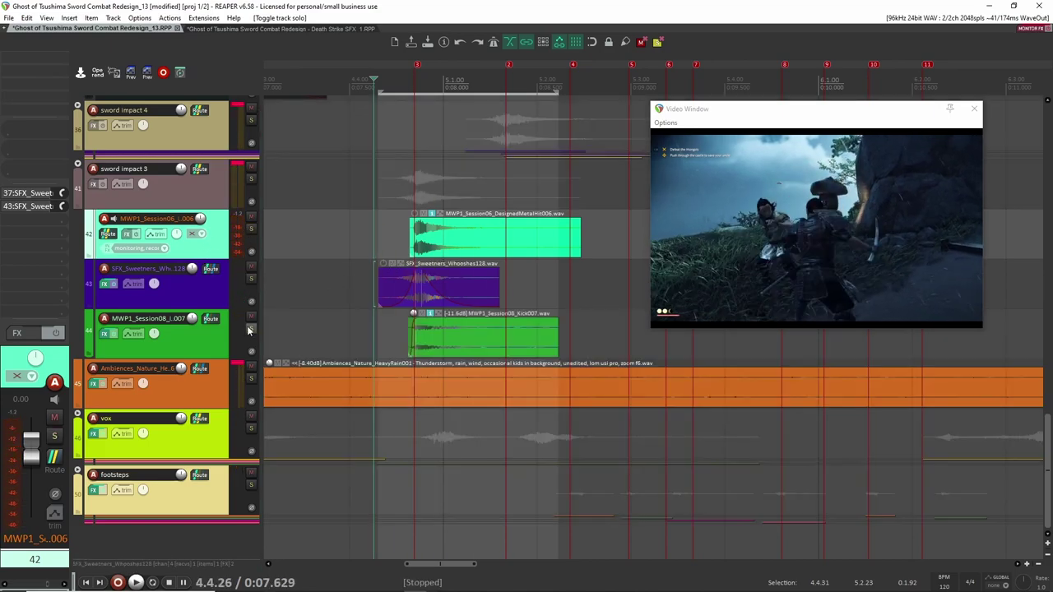
pyautogui.click(252, 329)
pyautogui.press('space')
pyautogui.press('space')
pyautogui.press('space')
pyautogui.press('space')
pyautogui.hscroll(1, 370, 338)
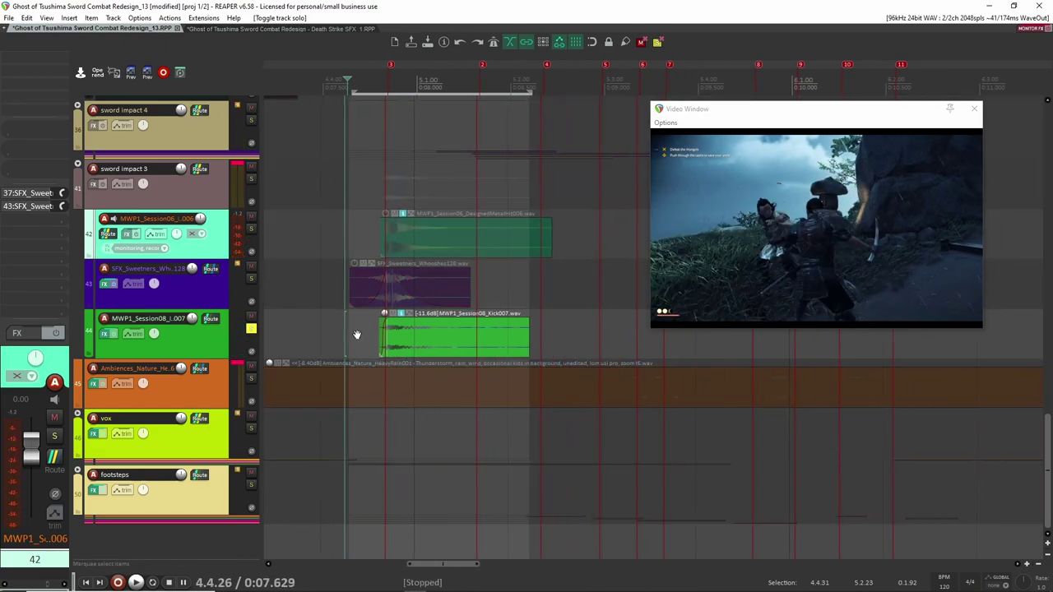
# Clear the Kick007 solo, solo the sword impact 3 whoosh layer again and play it from just before its start.
pyautogui.click(228, 298)
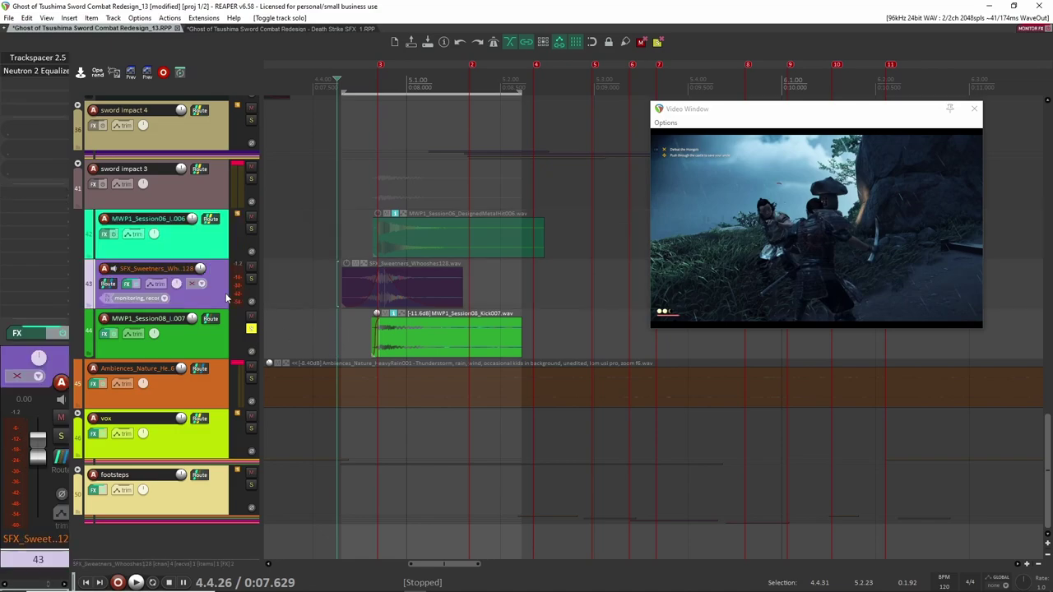
pyautogui.click(207, 242)
pyautogui.click(249, 329)
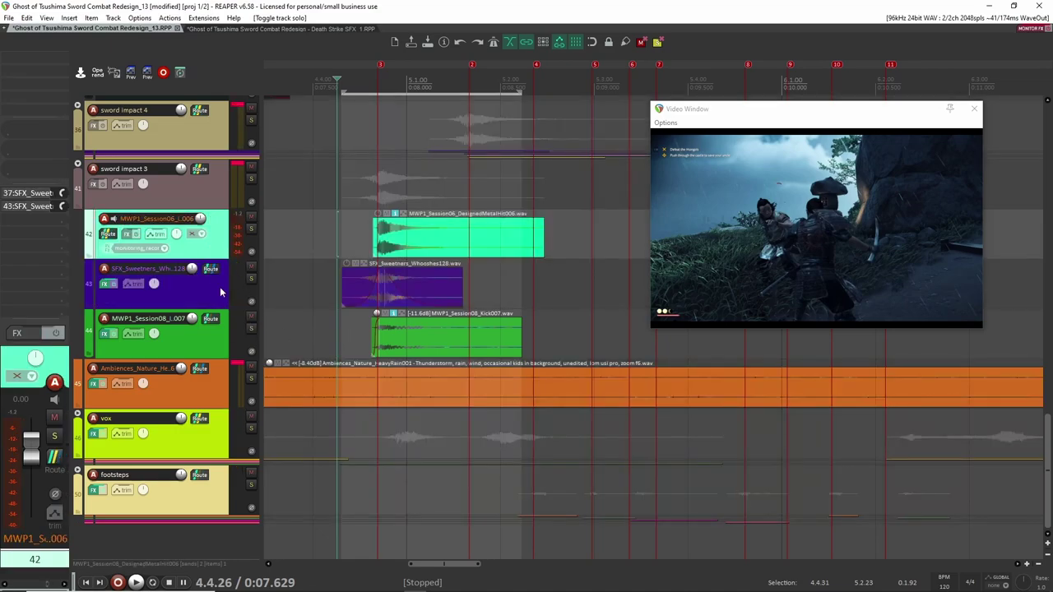
pyautogui.click(224, 288)
pyautogui.click(251, 279)
pyautogui.click(323, 281)
pyautogui.press('space')
pyautogui.press('space')
# Examine the Trackspacer 2.5 plugin on the whoosh track alongside the metal hit and kick layers, and close it.
pyautogui.click(37, 58)
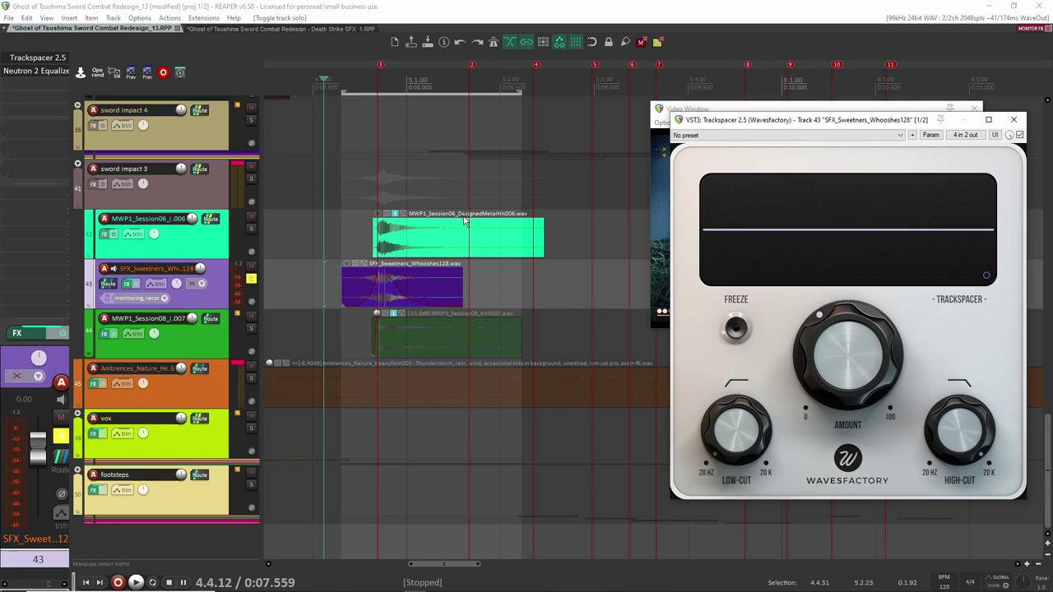
pyautogui.click(470, 240)
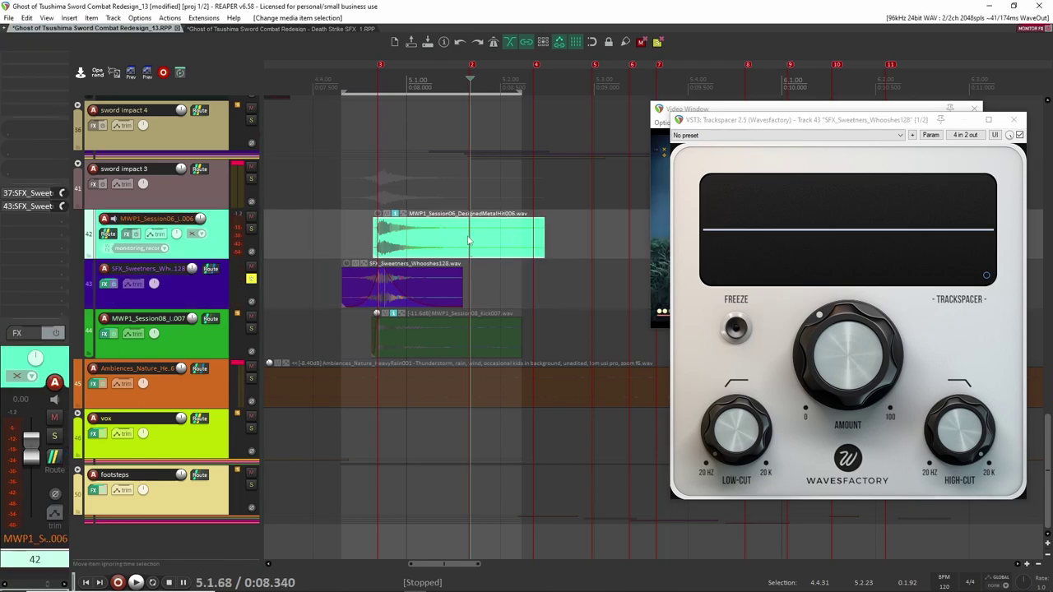
pyautogui.click(482, 344)
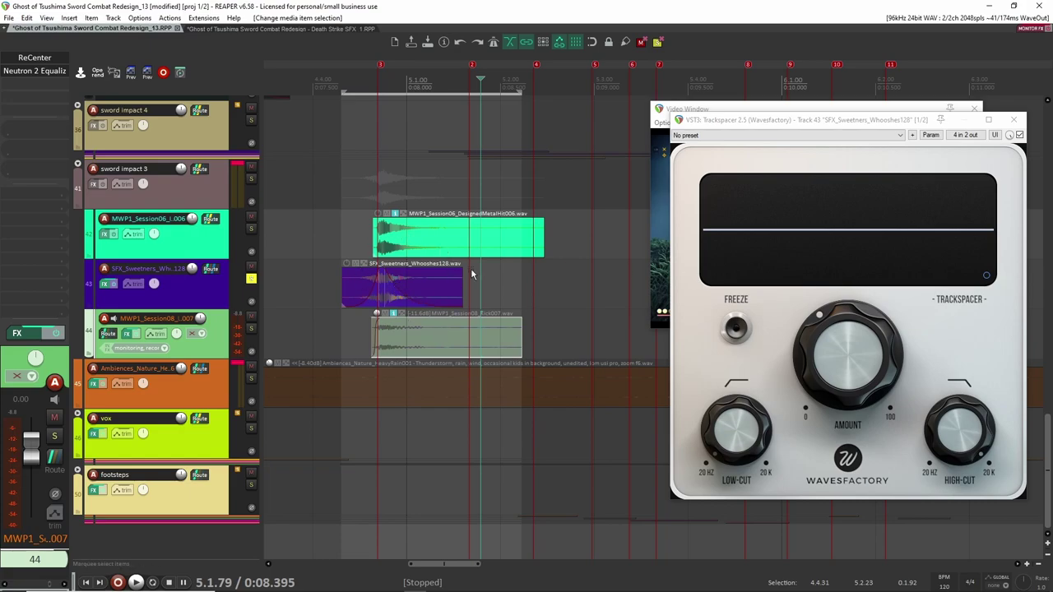
pyautogui.click(408, 284)
pyautogui.click(1014, 120)
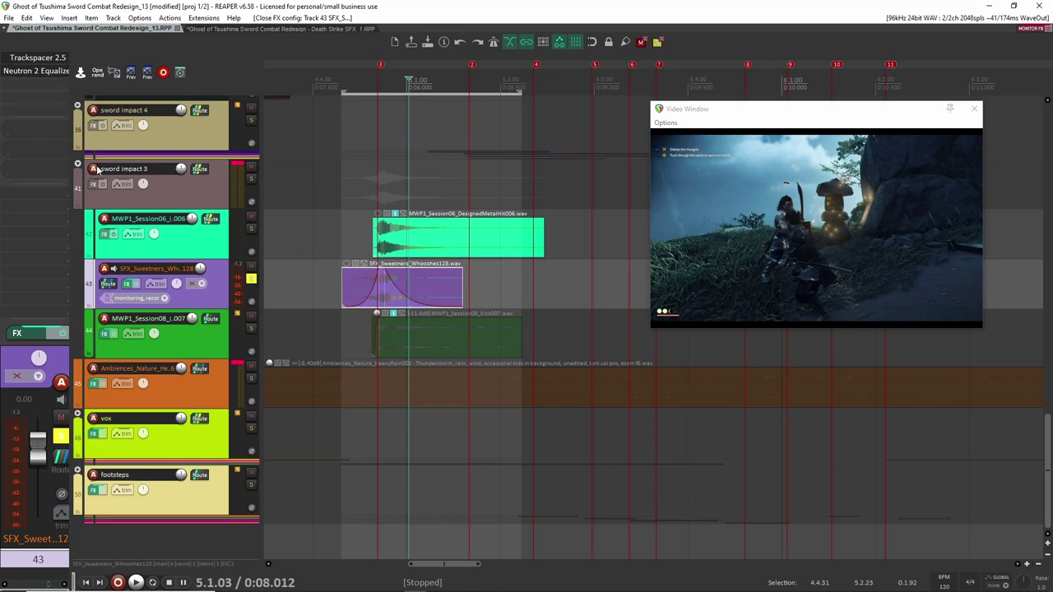
# Review the whoosh track's Neutron 2 Equalizer settings and compare the sound by toggling the equalizer's bypass during playback.
pyautogui.click(35, 72)
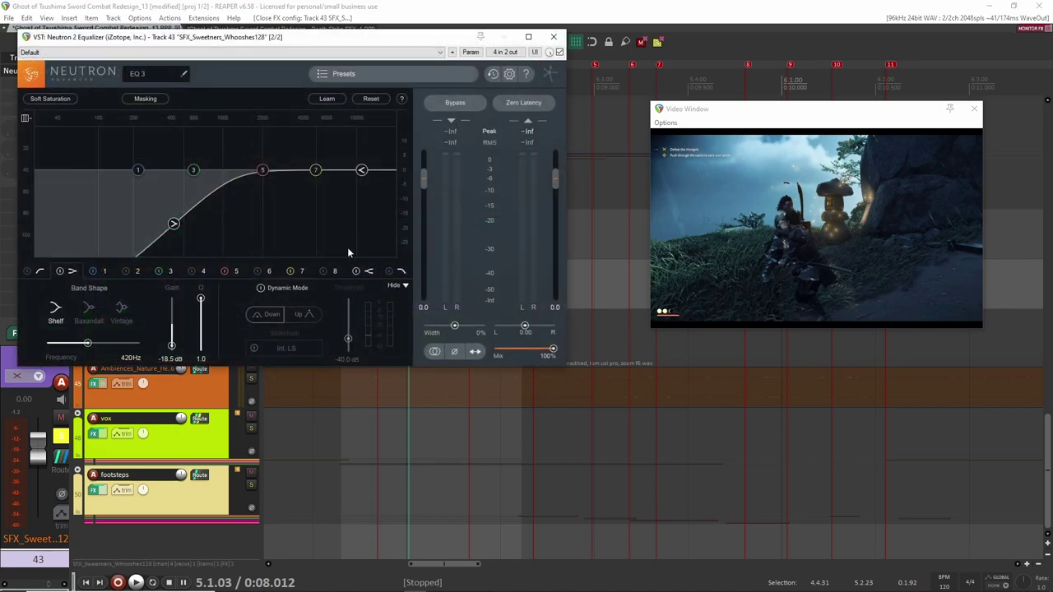
pyautogui.click(554, 36)
pyautogui.press('space')
pyautogui.press('space')
pyautogui.click(325, 279)
pyautogui.press('space')
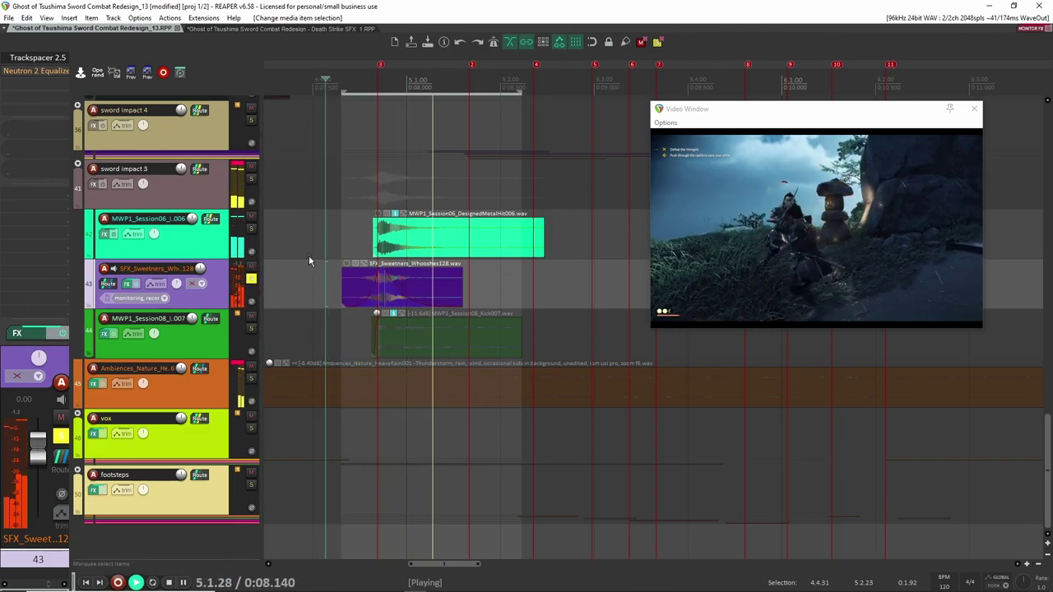
pyautogui.keyDown('ctrl'); pyautogui.click(40, 70); pyautogui.keyUp('ctrl')
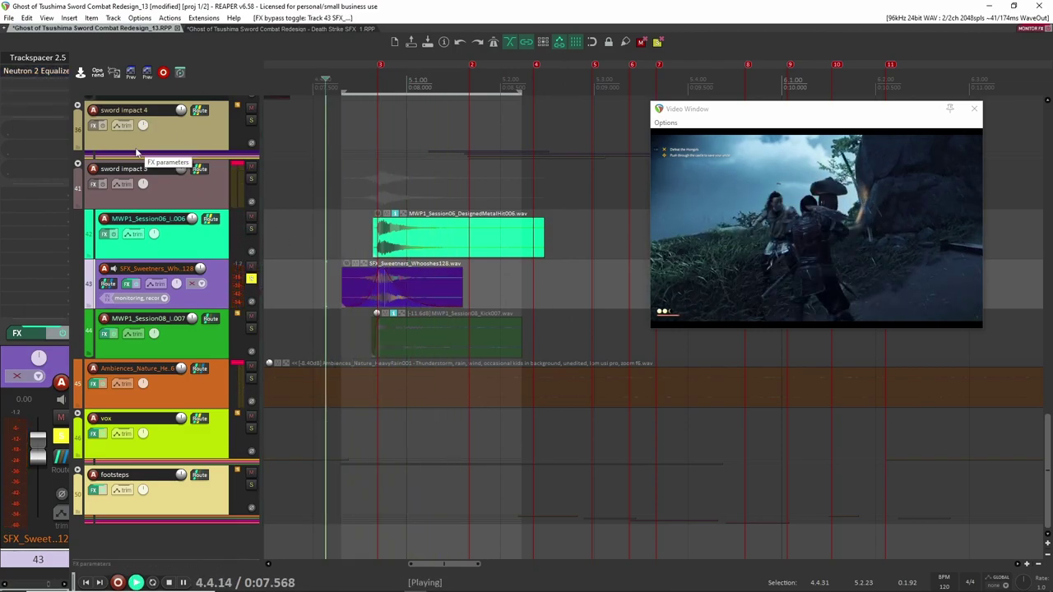
pyautogui.press('space')
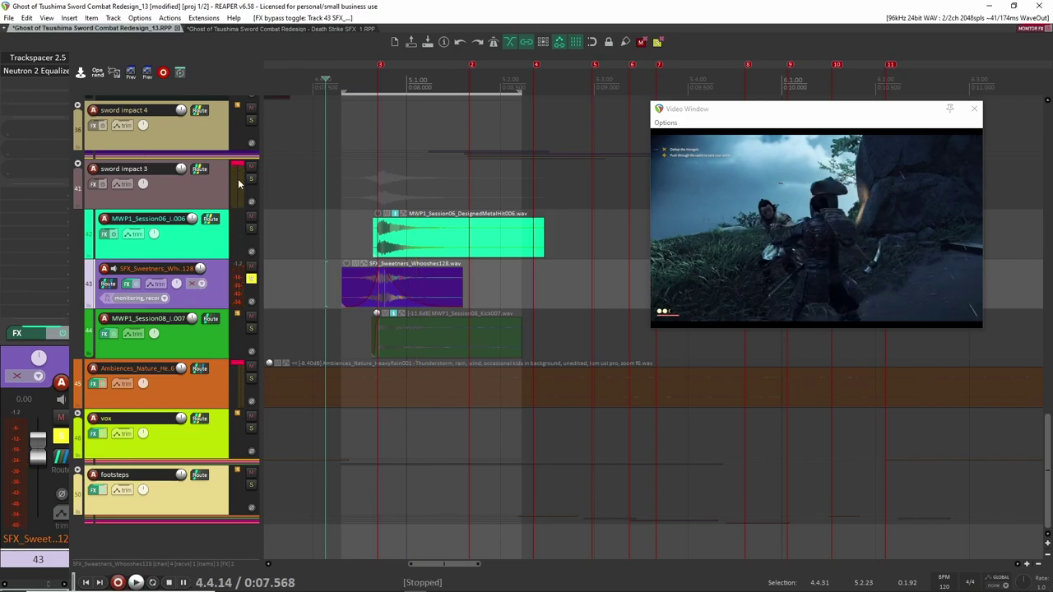
# Clear the whoosh solo and play the complete sword impact 3 folder soloed.
pyautogui.click(251, 279)
pyautogui.press('space')
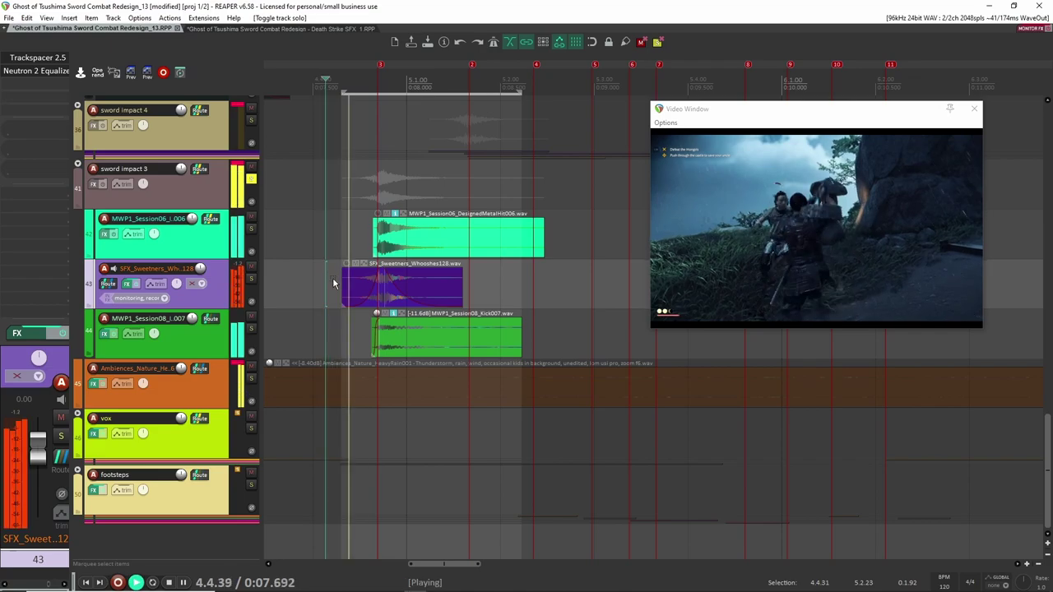
pyautogui.press('space')
# Switch the solo from sword impact 3 to sword impact 4, expand the sword impact 4 folder and collapse sword impact 3.
pyautogui.click(252, 180)
pyautogui.scroll(2, 169, 247)
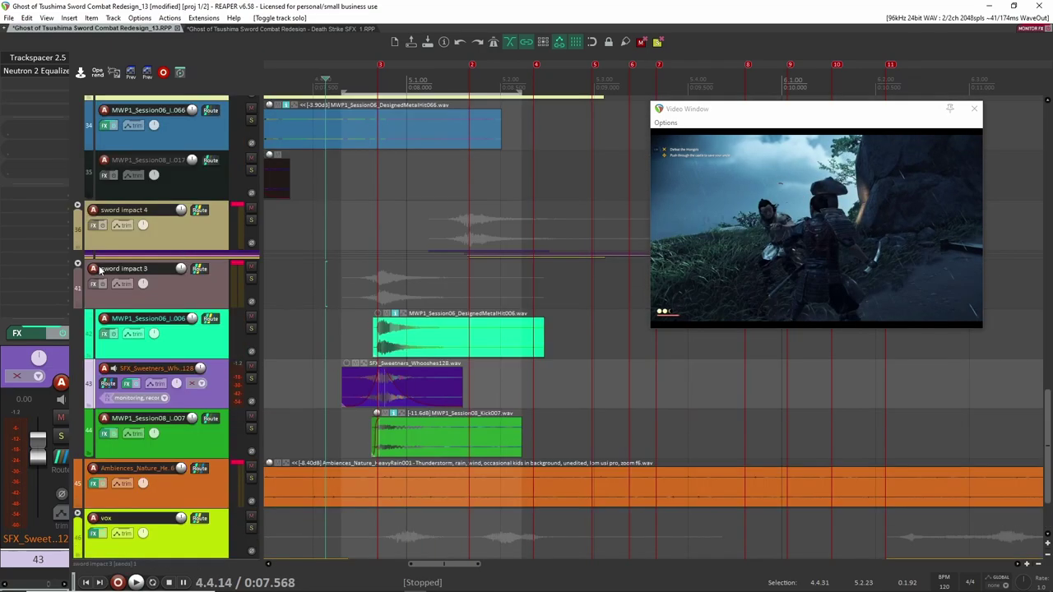
pyautogui.click(78, 207)
pyautogui.click(252, 221)
pyautogui.scroll(-4, 378, 309)
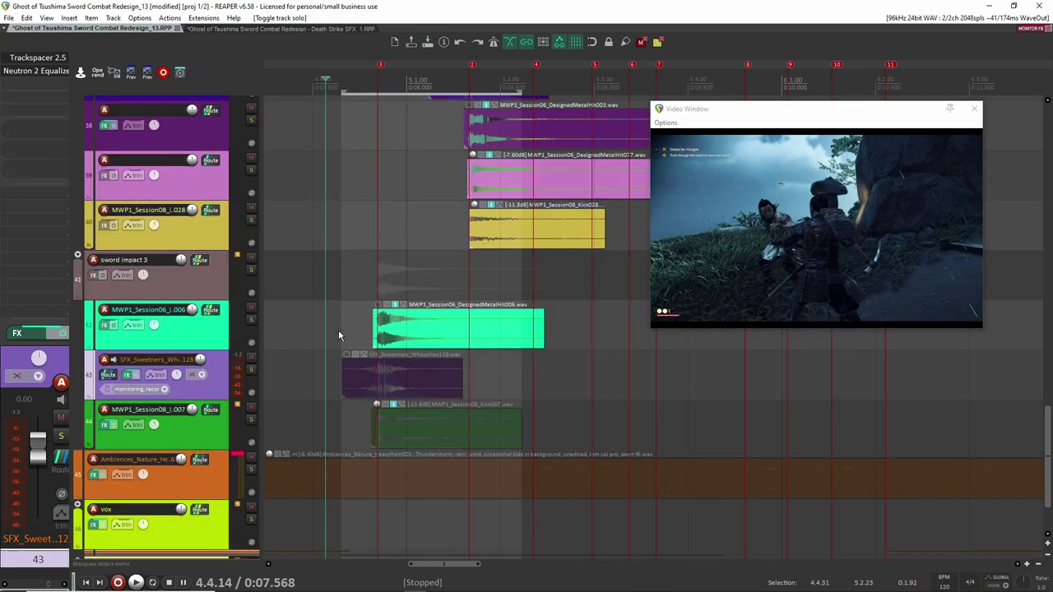
pyautogui.click(77, 255)
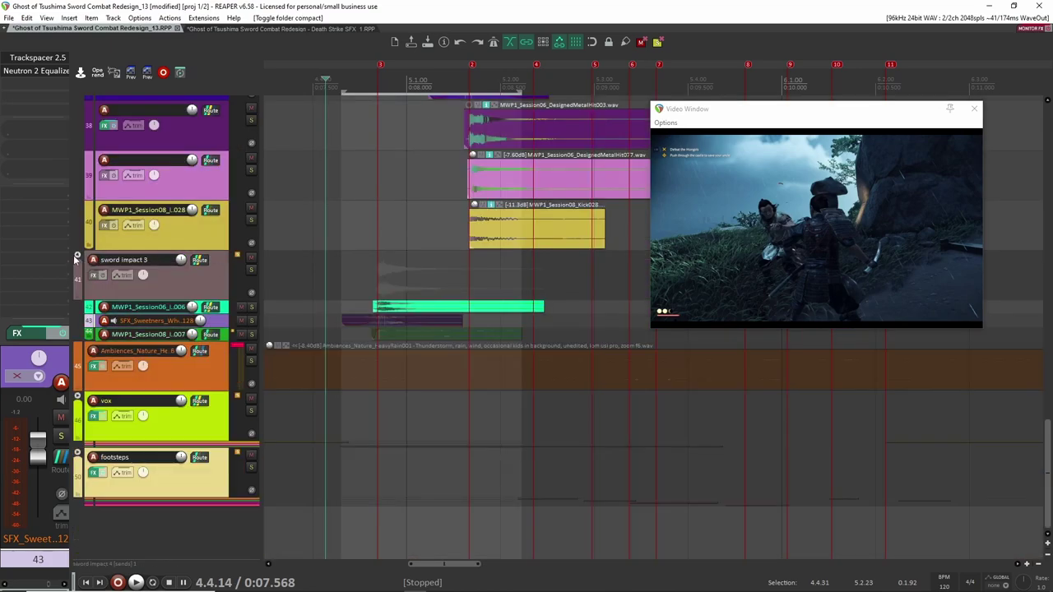
# Place the play position just before the sword impact 4 whoosh and play all the folder's layers together.
pyautogui.scroll(5, 362, 286)
pyautogui.click(424, 386)
pyautogui.scroll(-2, 424, 386)
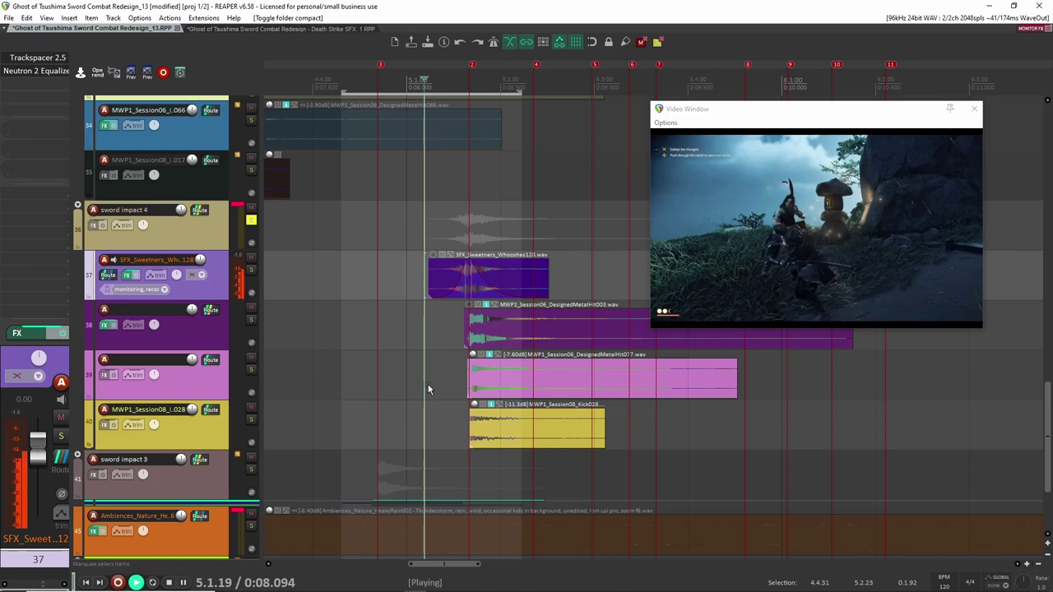
pyautogui.press('space')
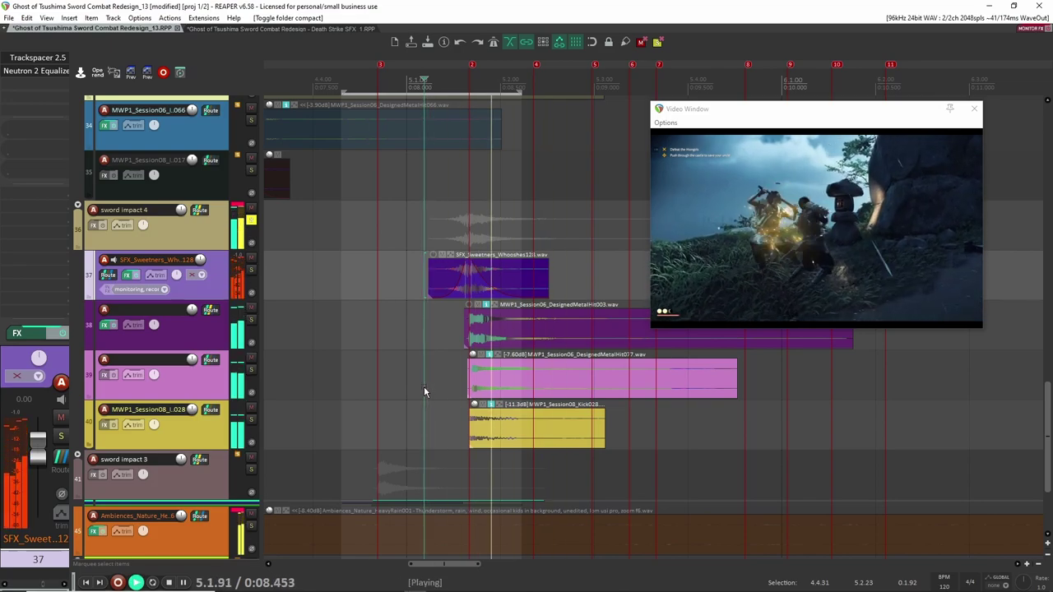
pyautogui.press('space')
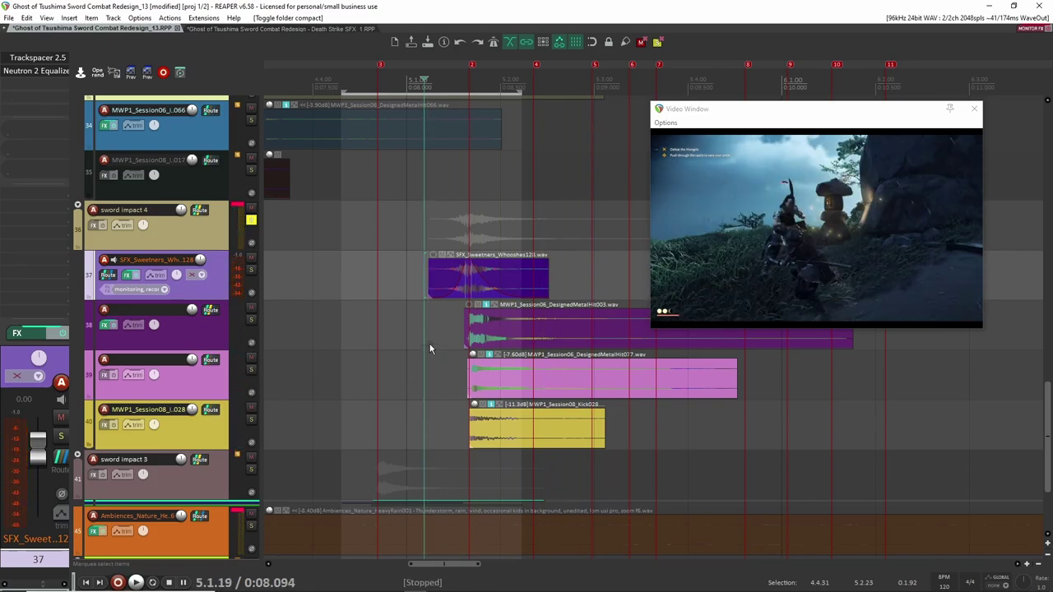
# Examine the whoosh, DesignedMetalHit003, DesignedMetalHit077 and Kick028 clips layered in sword impact 4.
pyautogui.moveTo(591, 280); pyautogui.dragTo(479, 268)
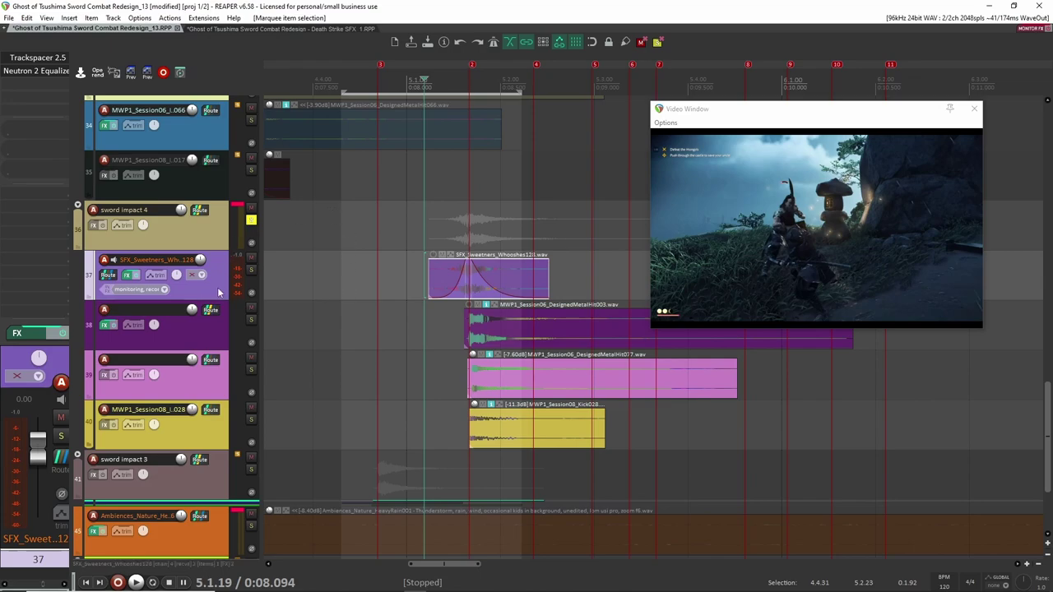
pyautogui.moveTo(457, 349); pyautogui.dragTo(323, 290)
pyautogui.click(390, 314)
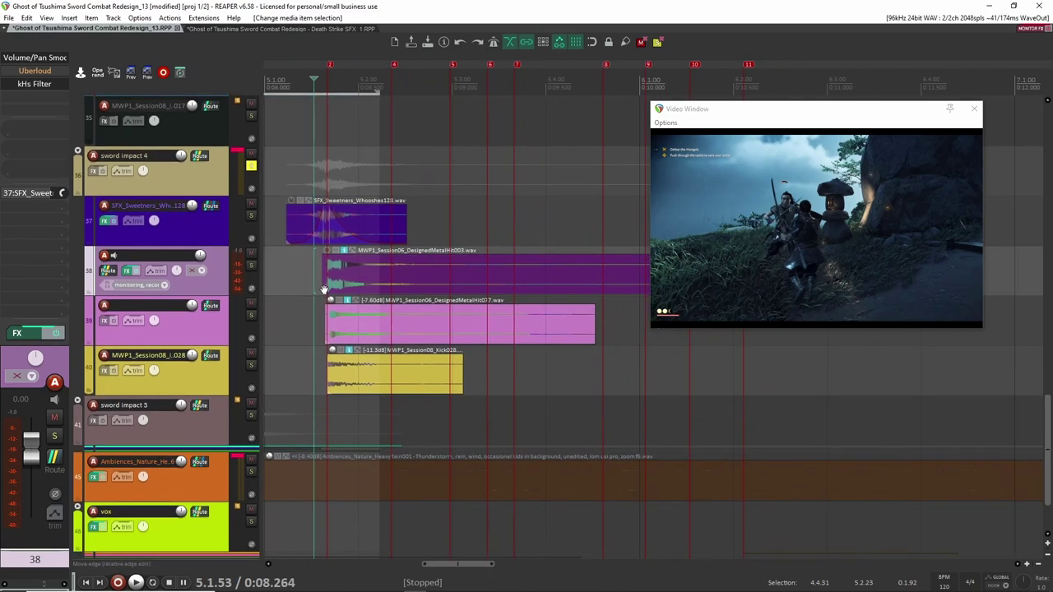
pyautogui.scroll(-2, 556, 342)
pyautogui.moveTo(524, 311); pyautogui.dragTo(412, 292)
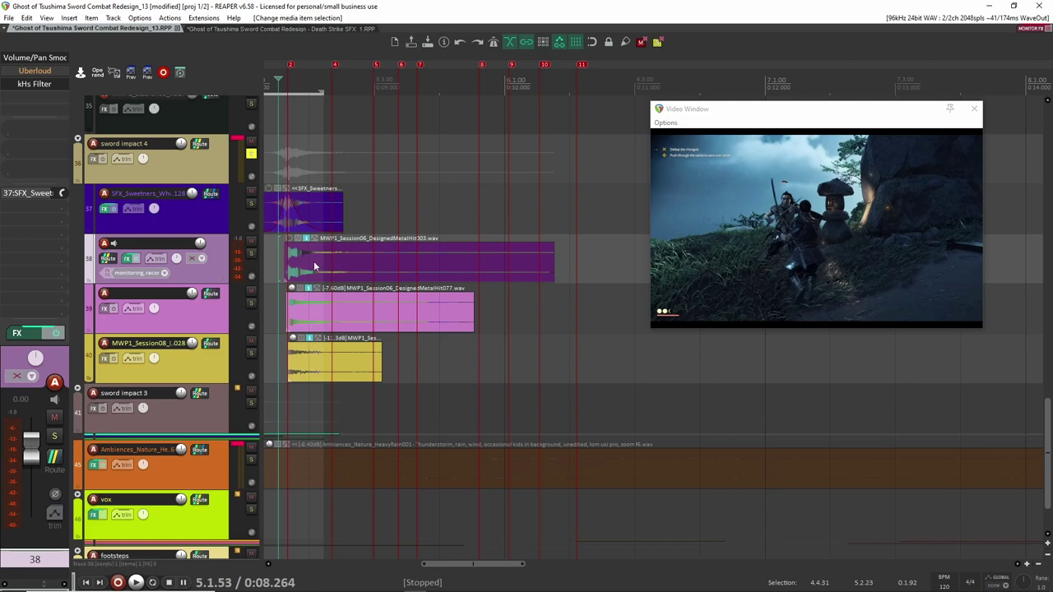
pyautogui.hscroll(-3, 313, 261)
pyautogui.moveTo(509, 275); pyautogui.dragTo(487, 268)
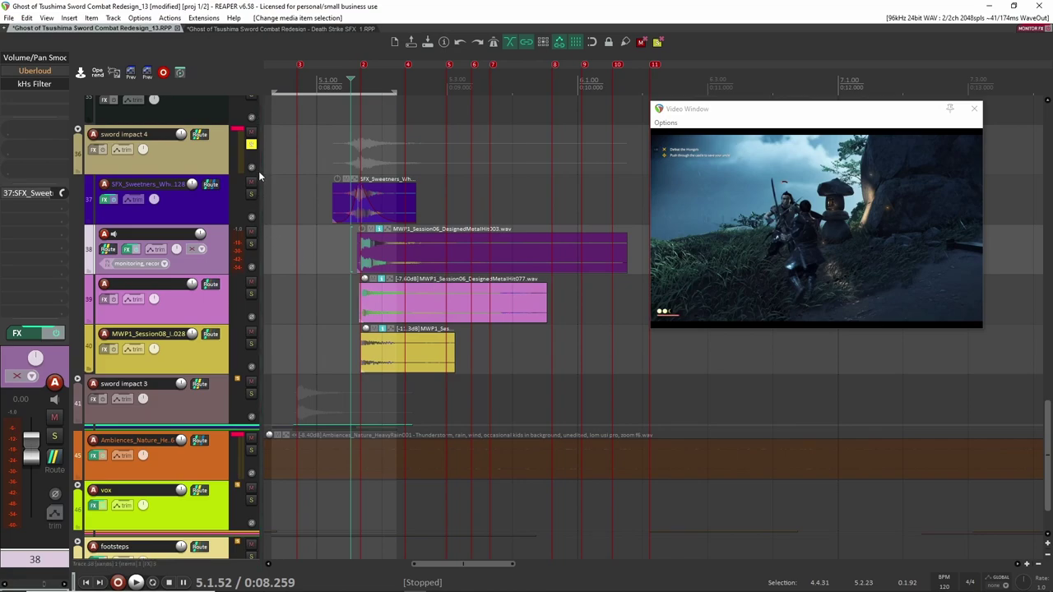
# Move the play position slightly ahead of the sword impact 4 whoosh clip and replay the soloed folder.
pyautogui.click(251, 145)
pyautogui.click(327, 215)
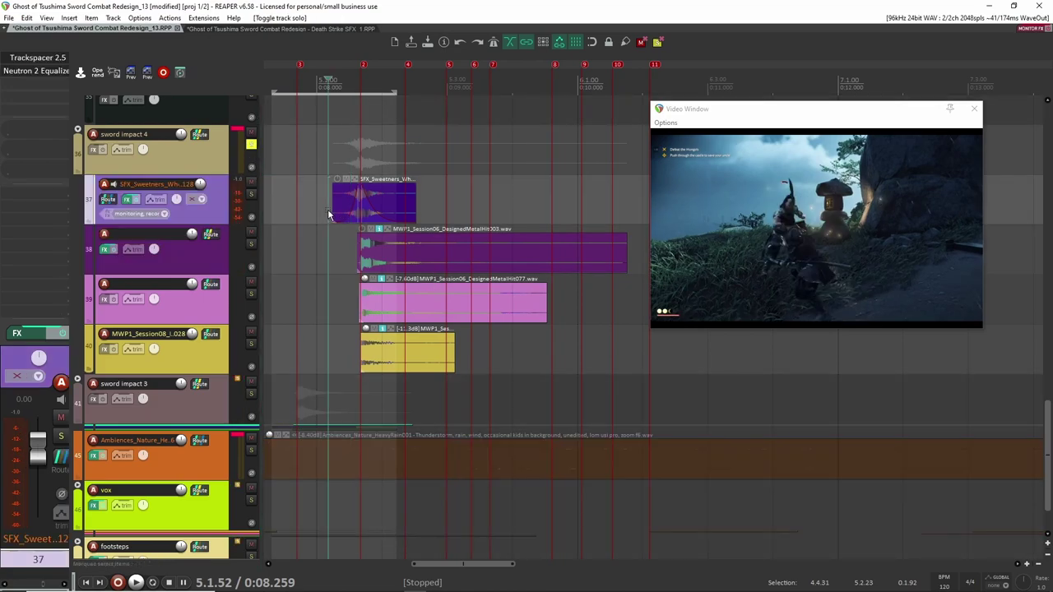
pyautogui.press('space')
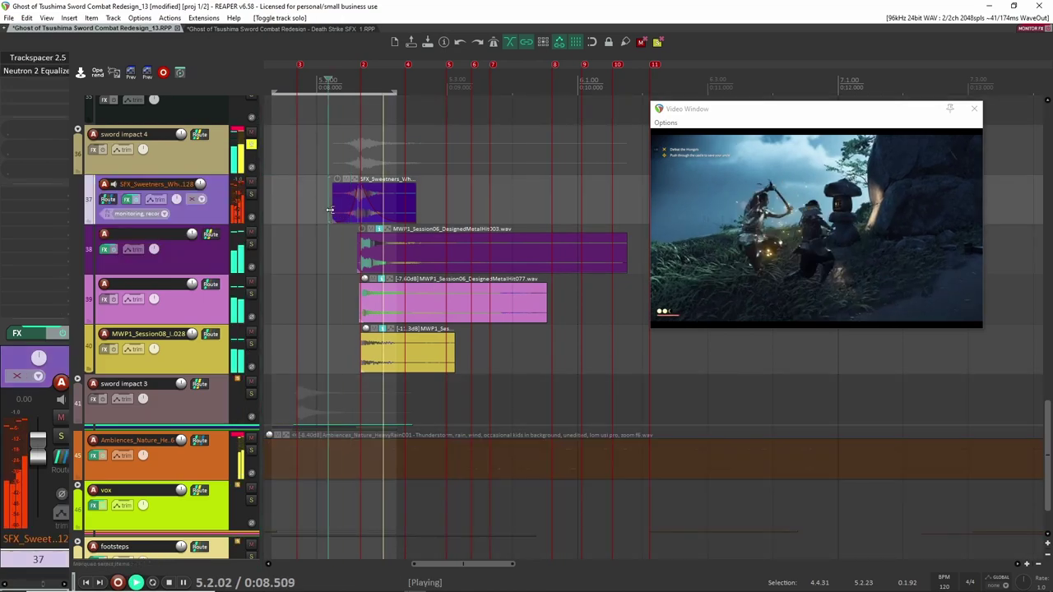
pyautogui.press('space')
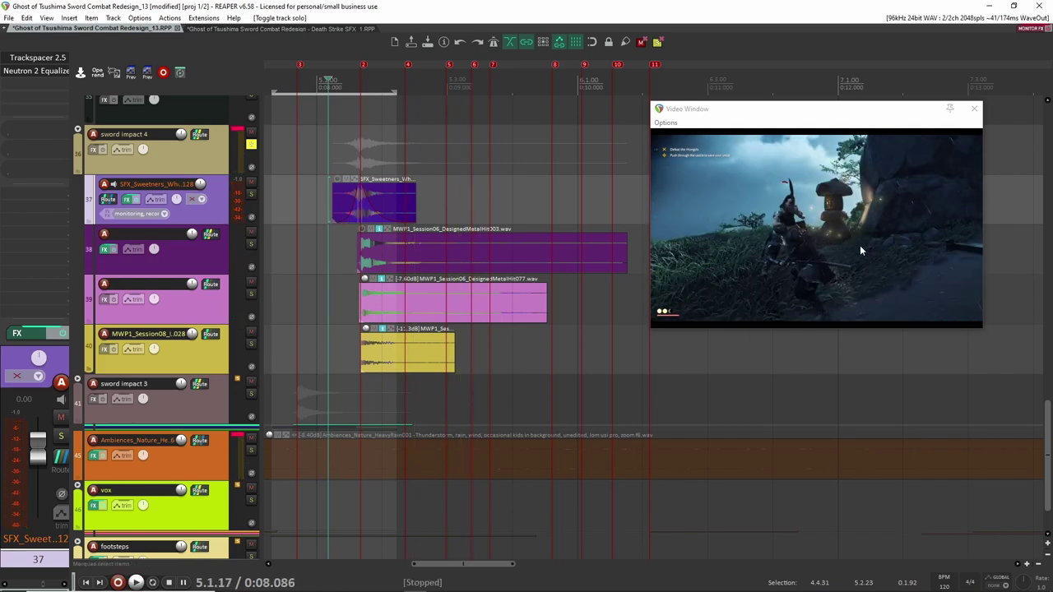
# Switch the solo from the sword impact 4 folder to its DesignedMetalHit003 layer and play that layer alone.
pyautogui.scroll(5, 405, 261)
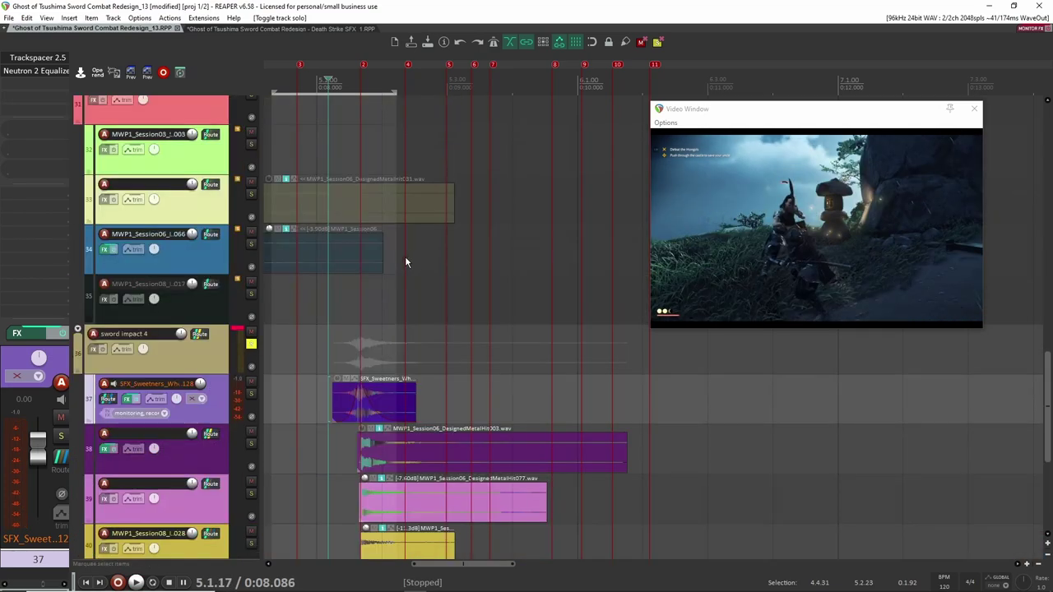
pyautogui.scroll(10, 363, 320)
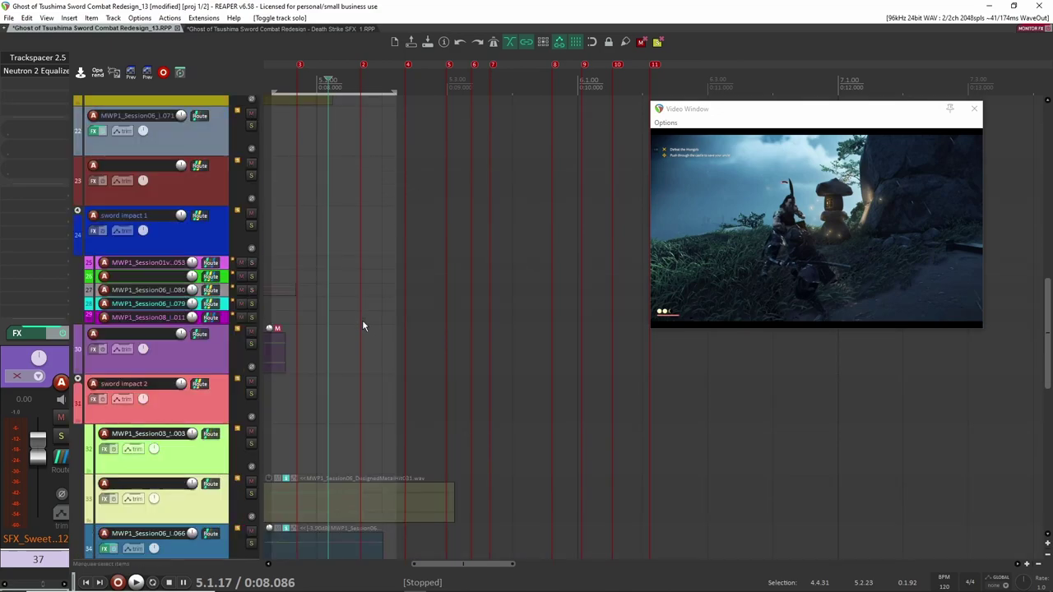
pyautogui.scroll(-15, 351, 315)
pyautogui.scroll(2, 354, 318)
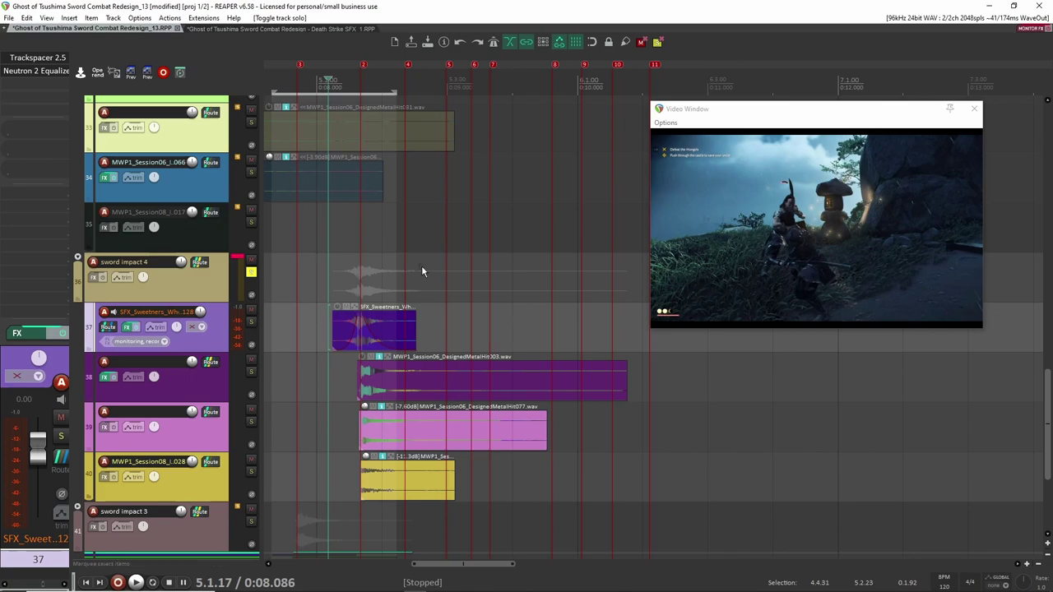
pyautogui.click(252, 273)
pyautogui.click(253, 273)
pyautogui.click(252, 273)
pyautogui.click(251, 372)
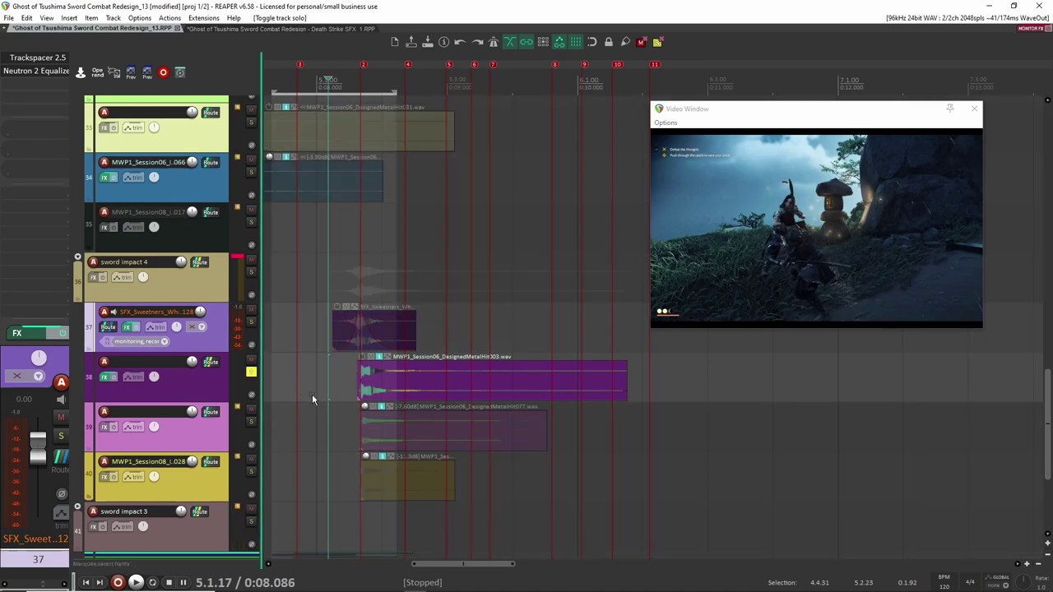
pyautogui.click(219, 382)
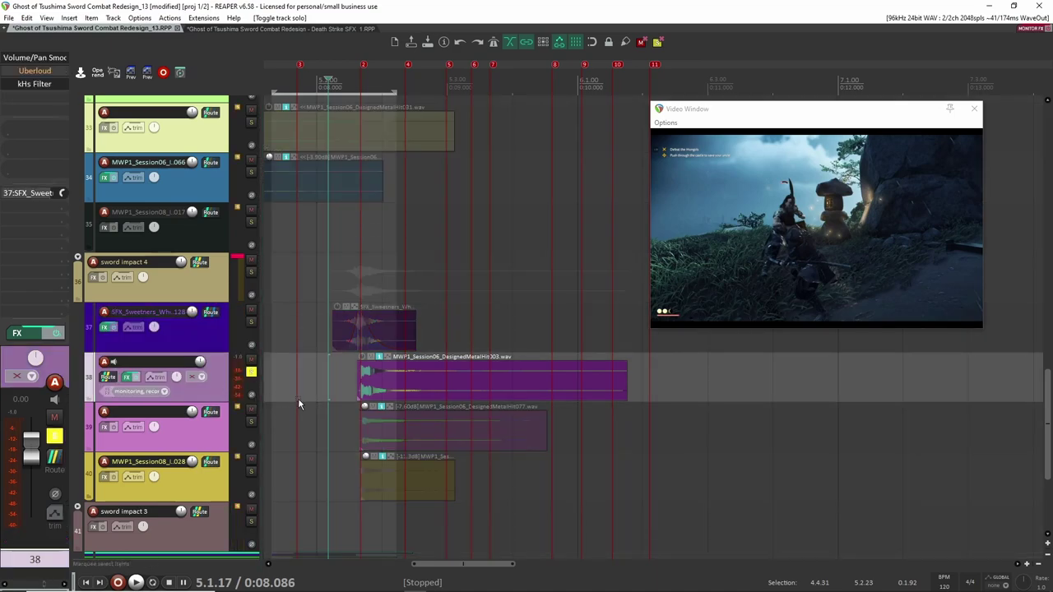
pyautogui.press('space')
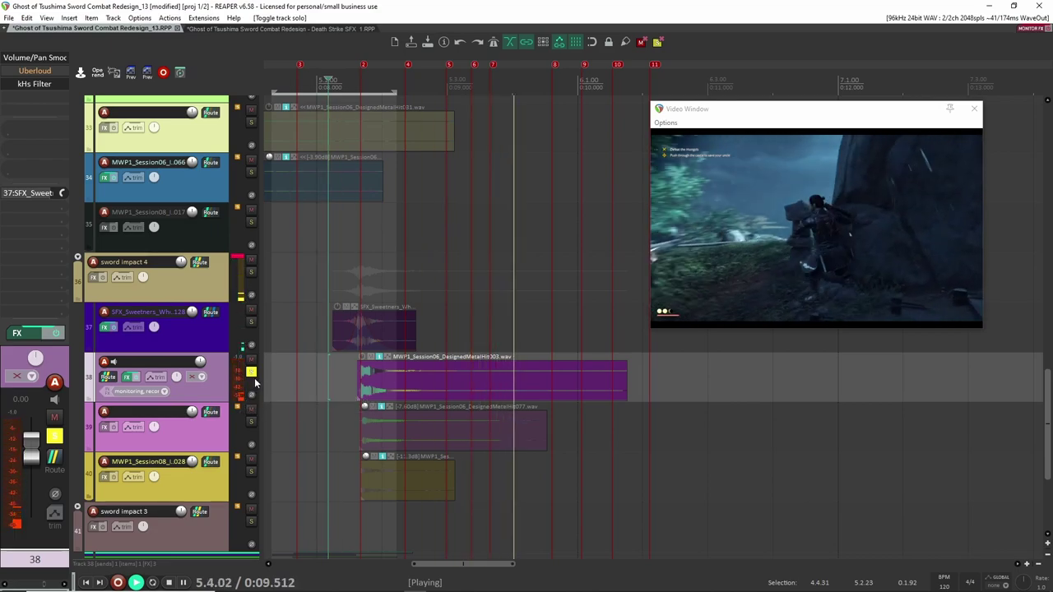
pyautogui.press('space')
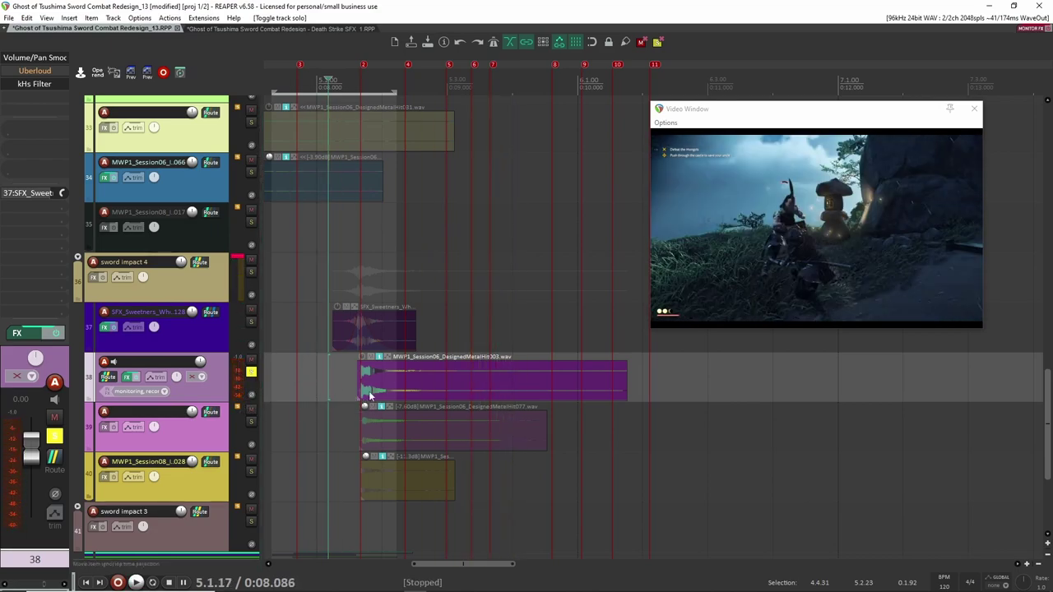
# Open the Volume/Pan Smoother on the DesignedMetalHit003 track, play the soloed layer with its window in view, and close the effect.
pyautogui.click(35, 58)
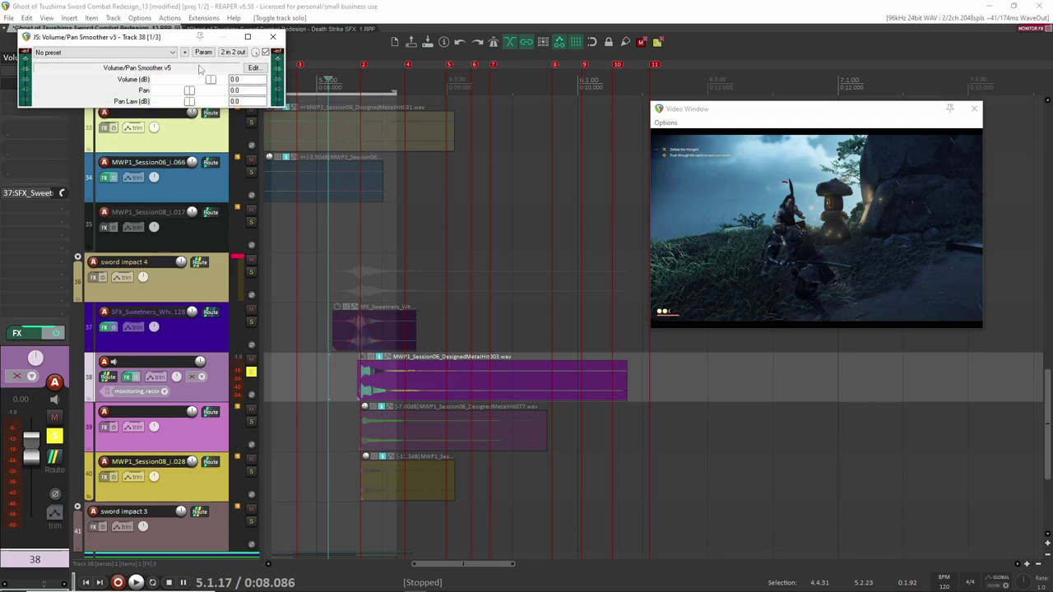
pyautogui.moveTo(175, 41); pyautogui.dragTo(476, 148)
pyautogui.press('space')
pyautogui.press('space')
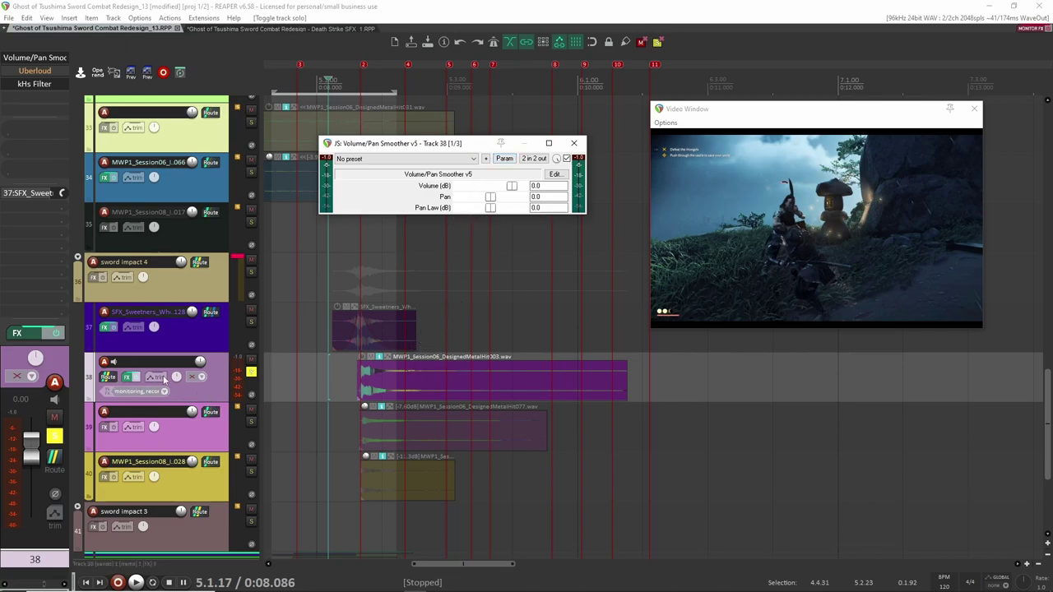
pyautogui.moveTo(479, 145); pyautogui.dragTo(487, 140)
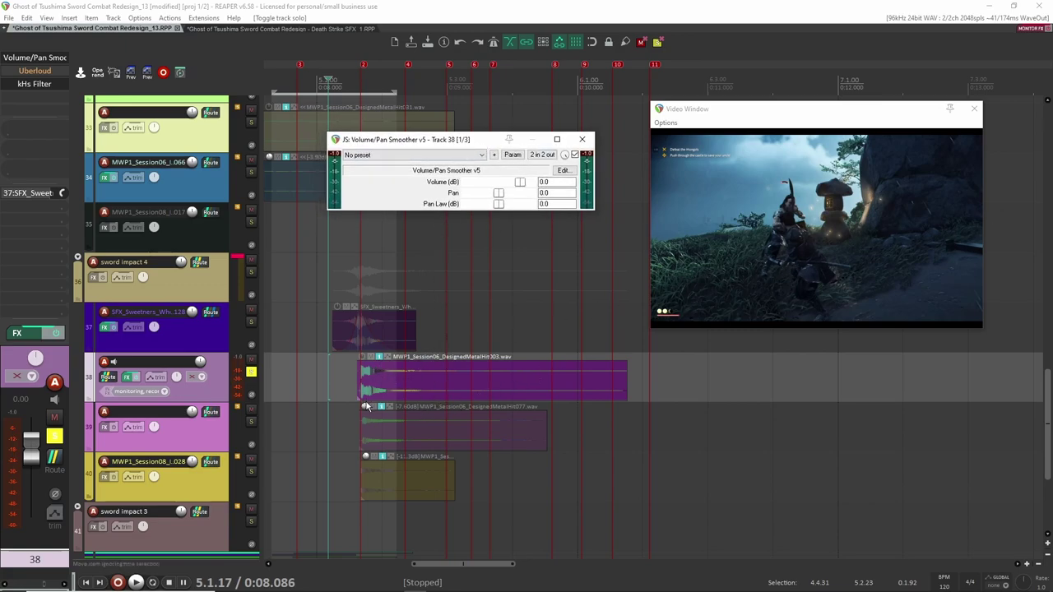
pyautogui.press('space')
pyautogui.press('space')
pyautogui.click(251, 373)
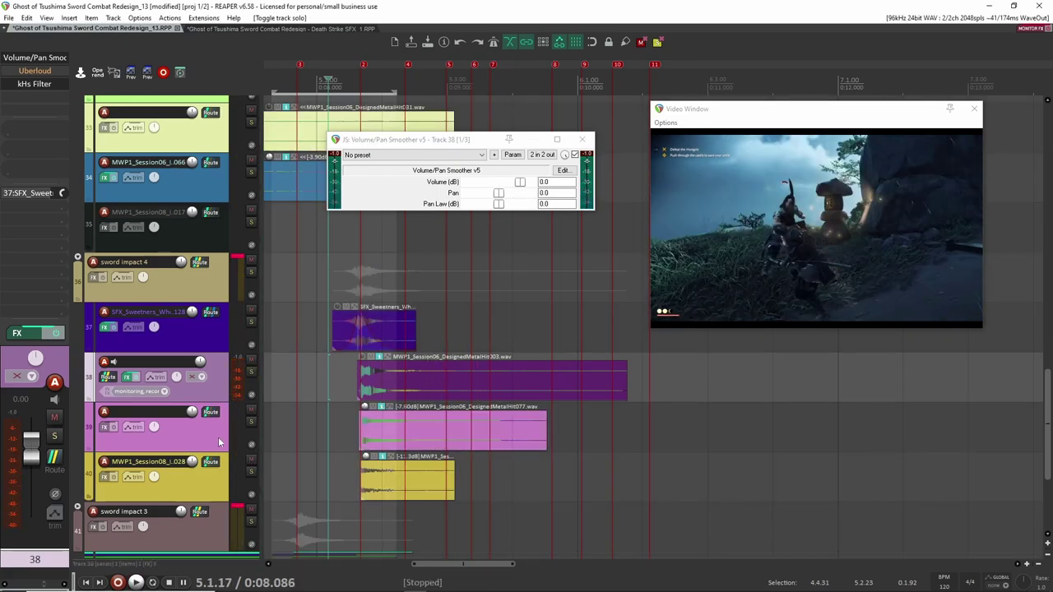
pyautogui.click(212, 439)
pyautogui.click(217, 390)
pyautogui.click(582, 139)
# Solo the DesignedMetalHit003 layer again, open its kHs Filter and play the layer with the filter active.
pyautogui.click(251, 373)
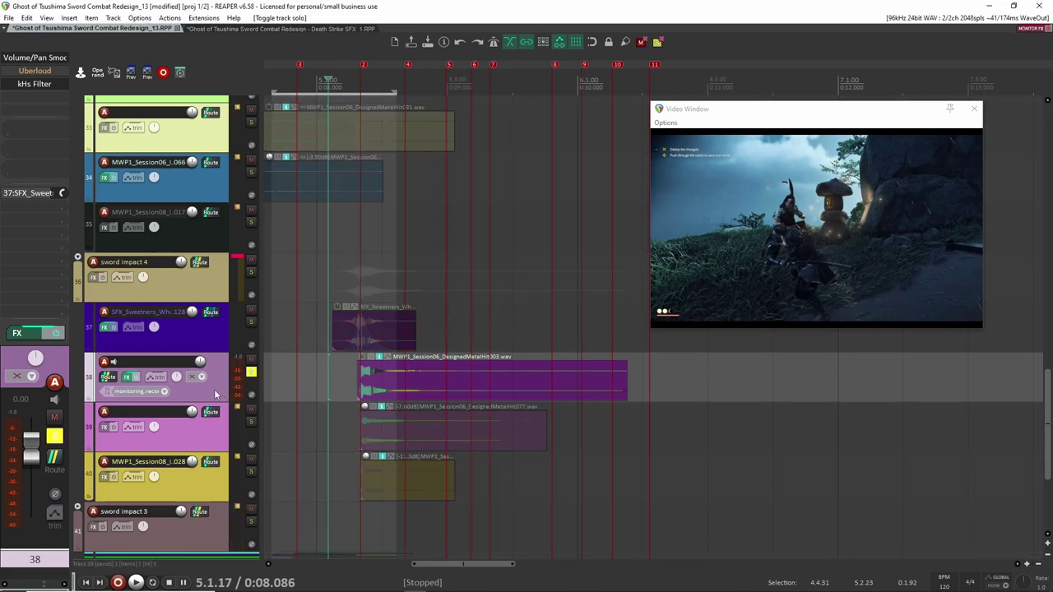
pyautogui.click(41, 87)
pyautogui.moveTo(44, 39); pyautogui.dragTo(457, 120)
pyautogui.press('space')
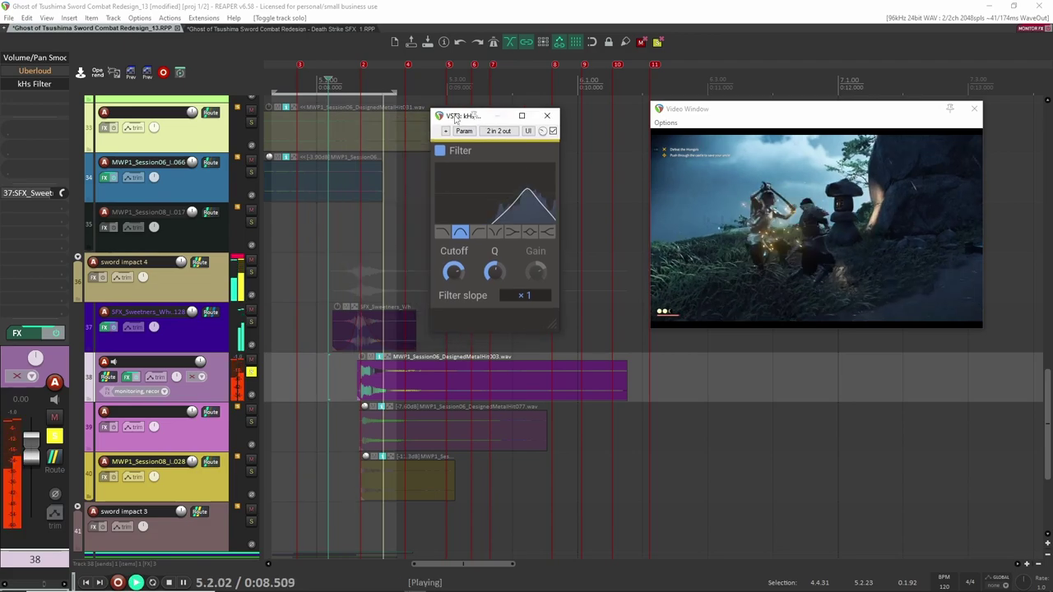
pyautogui.press('space')
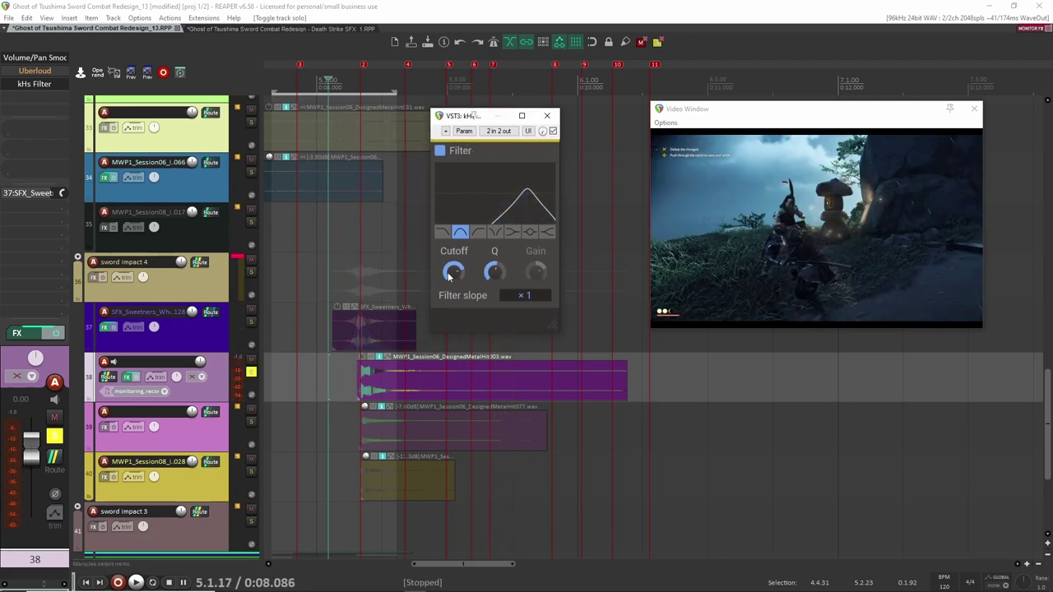
# Compare the DesignedMetalHit003 layer with the kHs Filter bypassed and re-enabled, playing it each way, and close the filter.
pyautogui.click(553, 132)
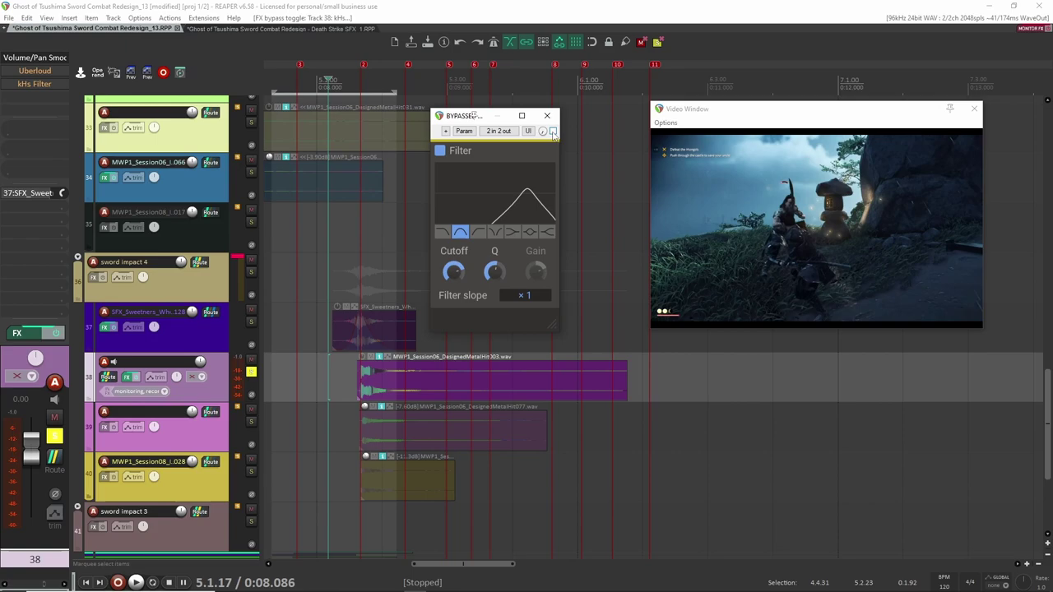
pyautogui.press('space')
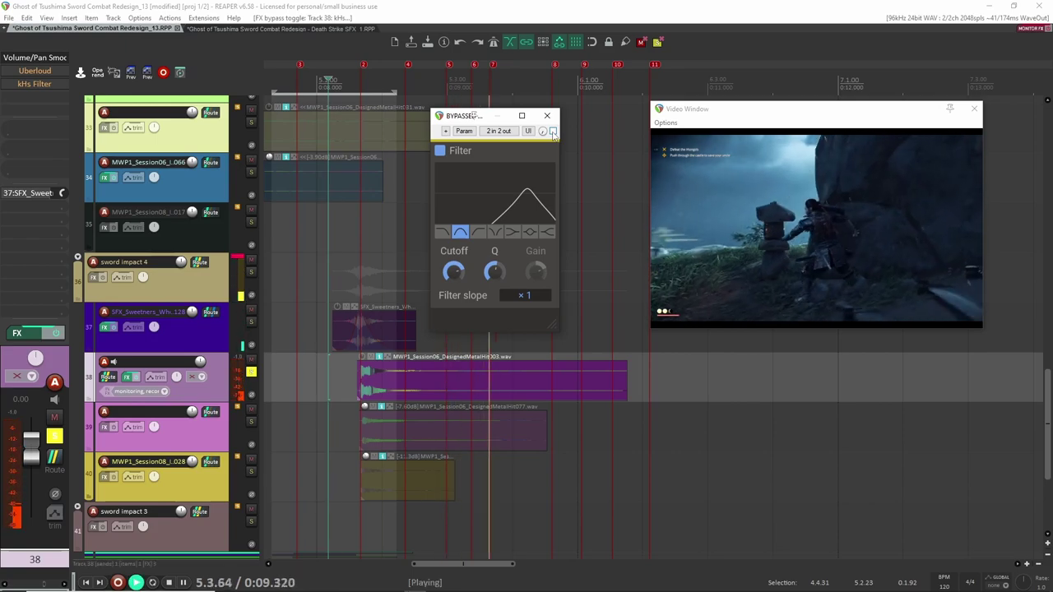
pyautogui.press('space')
pyautogui.click(554, 131)
pyautogui.press('space')
pyautogui.press('space')
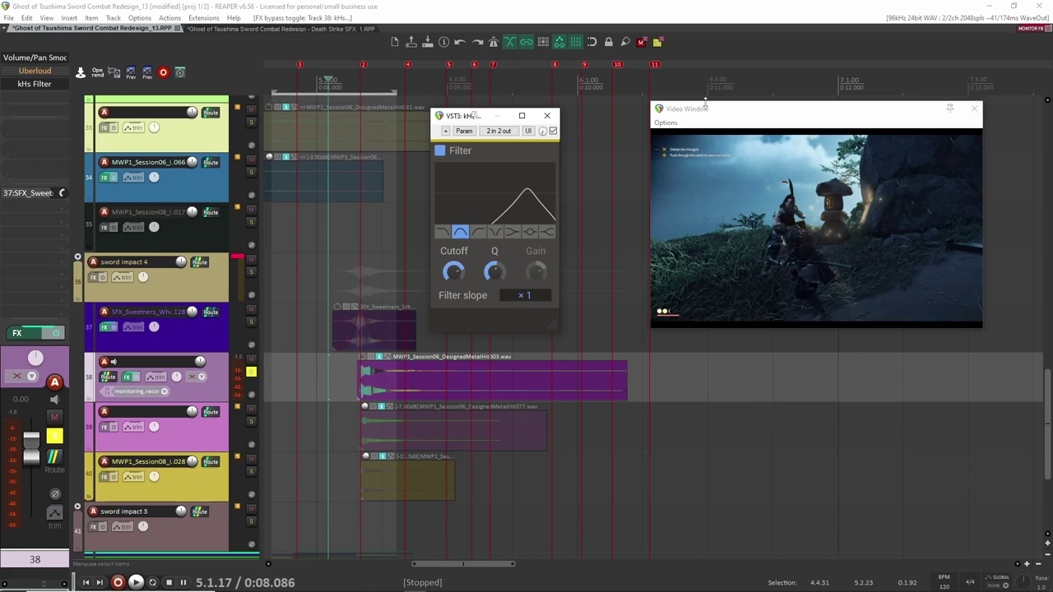
pyautogui.click(547, 115)
# Switch the solo to the DesignedMetalHit077 layer in sword impact 4 and play it alone twice.
pyautogui.click(251, 372)
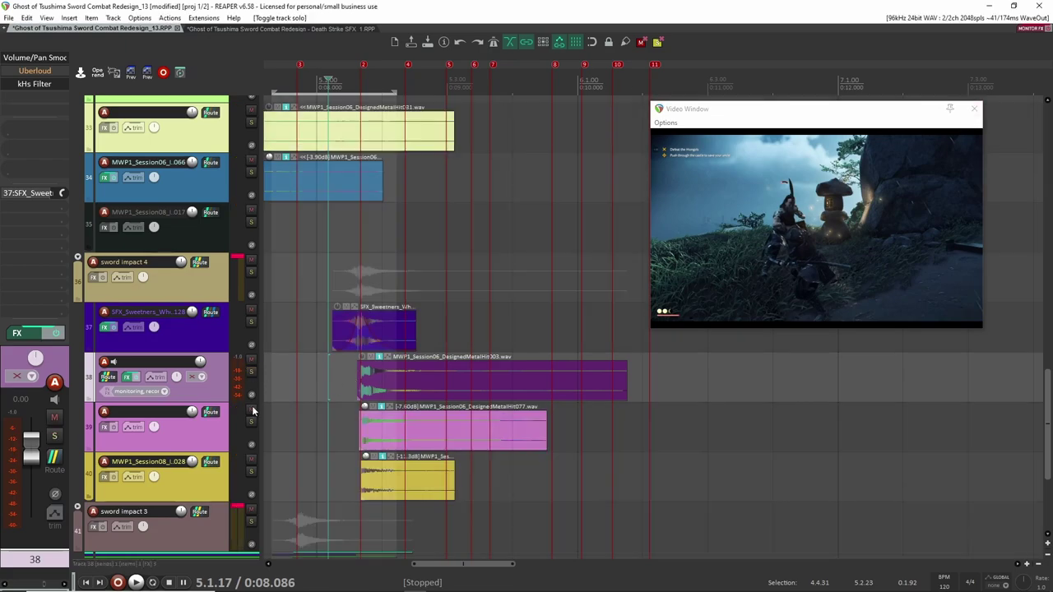
pyautogui.click(251, 421)
pyautogui.click(229, 434)
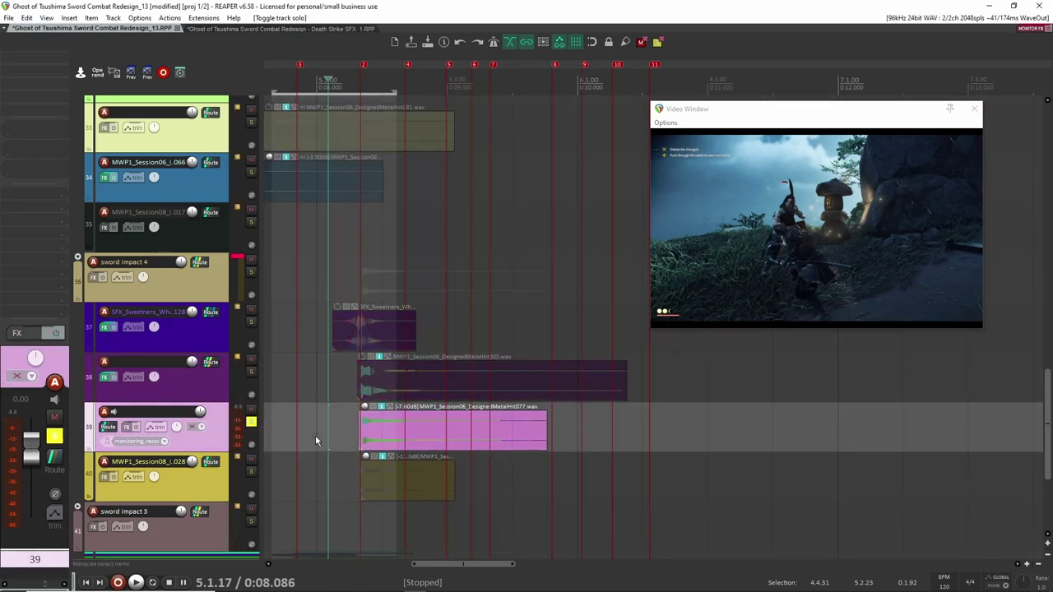
pyautogui.press('space')
pyautogui.press('space')
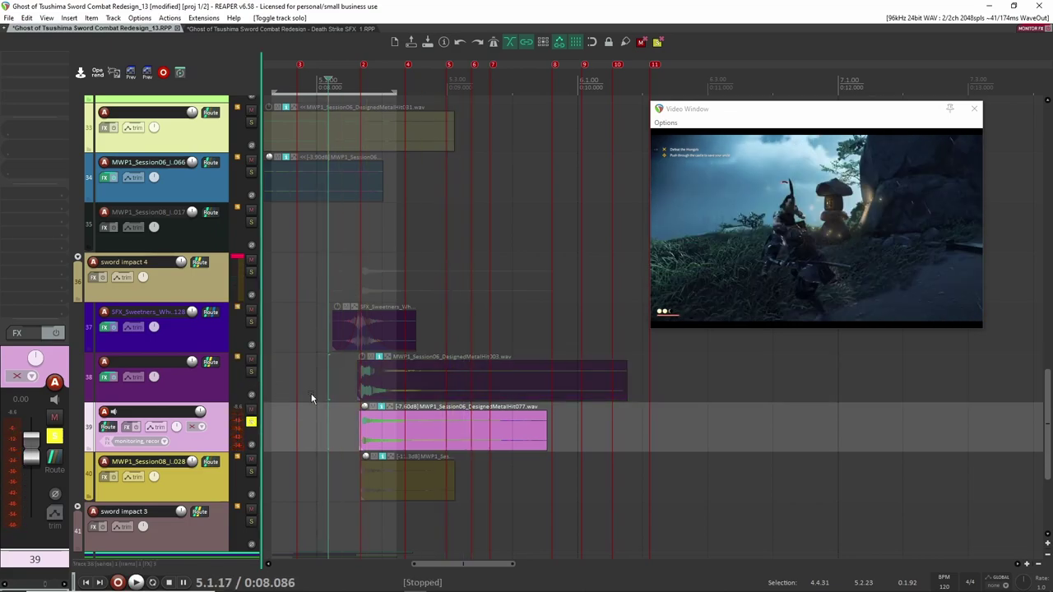
pyautogui.scroll(-3, 332, 380)
pyautogui.press('space')
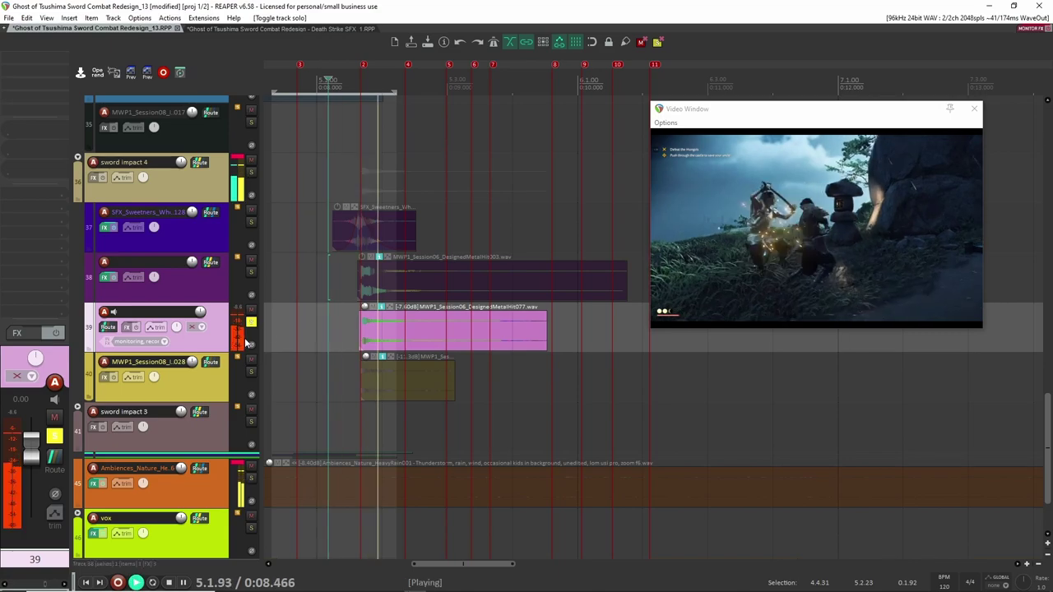
pyautogui.press('space')
# Add the DesignedMetalHit003 layer to the solo and play both designed metal hits together.
pyautogui.click(251, 272)
pyautogui.press('space')
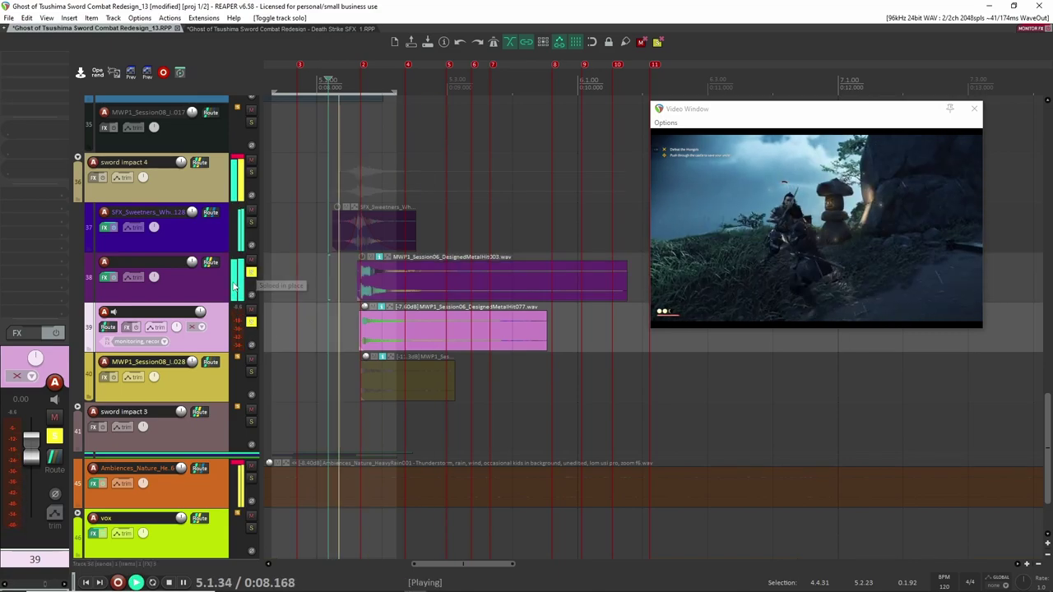
pyautogui.press('space')
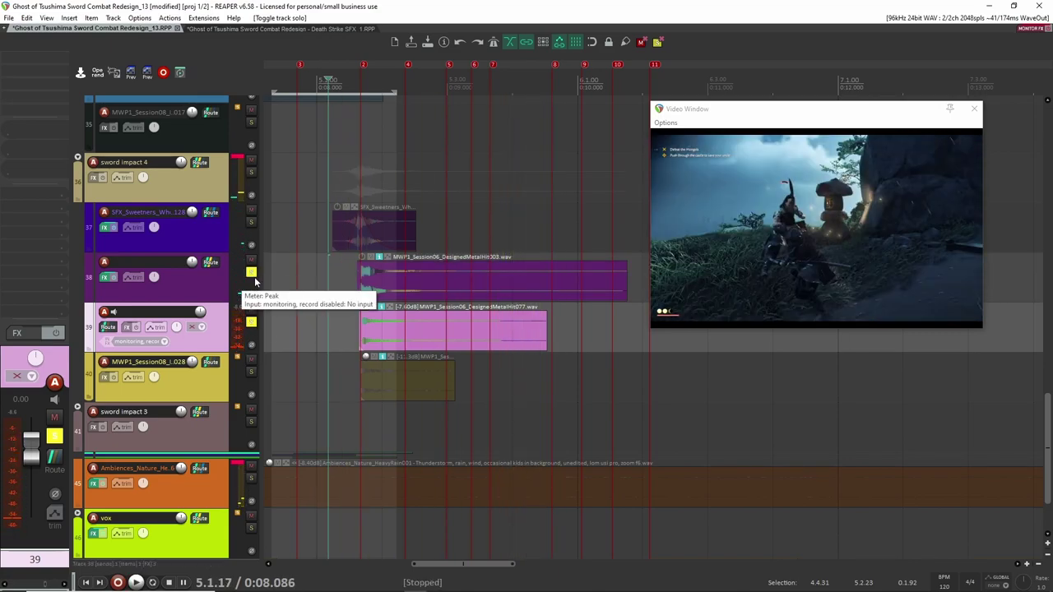
# Switch the solo from the two metal hits to the Kick028 layer and play it from just before the clip.
pyautogui.click(251, 272)
pyautogui.click(251, 322)
pyautogui.click(251, 372)
pyautogui.click(325, 387)
pyautogui.click(338, 379)
pyautogui.press('space')
pyautogui.press('space')
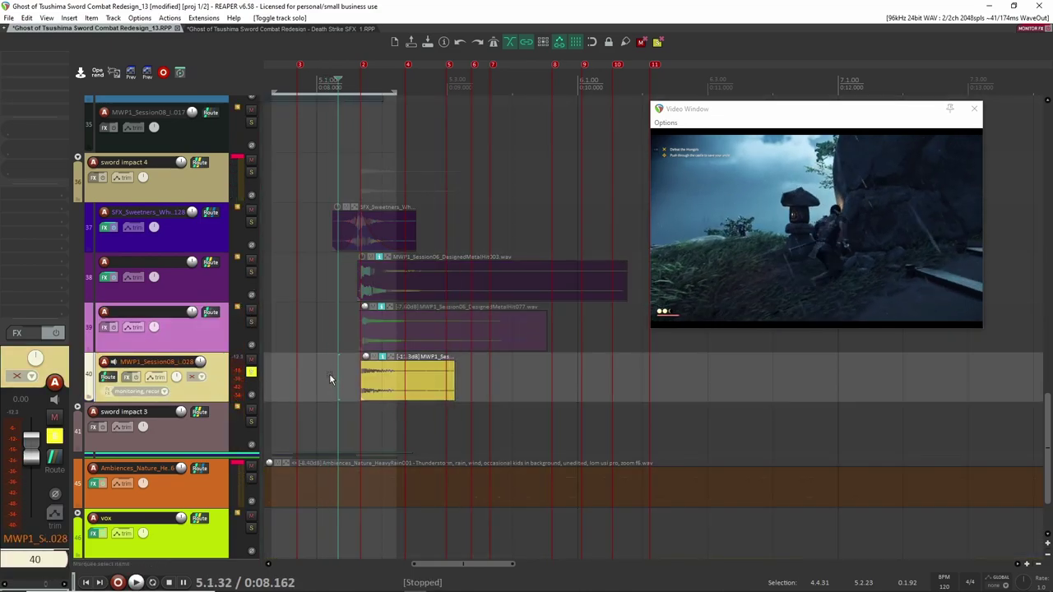
# Examine how the Kick028 clip lines up in time with the other sword impact 4 layers.
pyautogui.scroll(2, 325, 385)
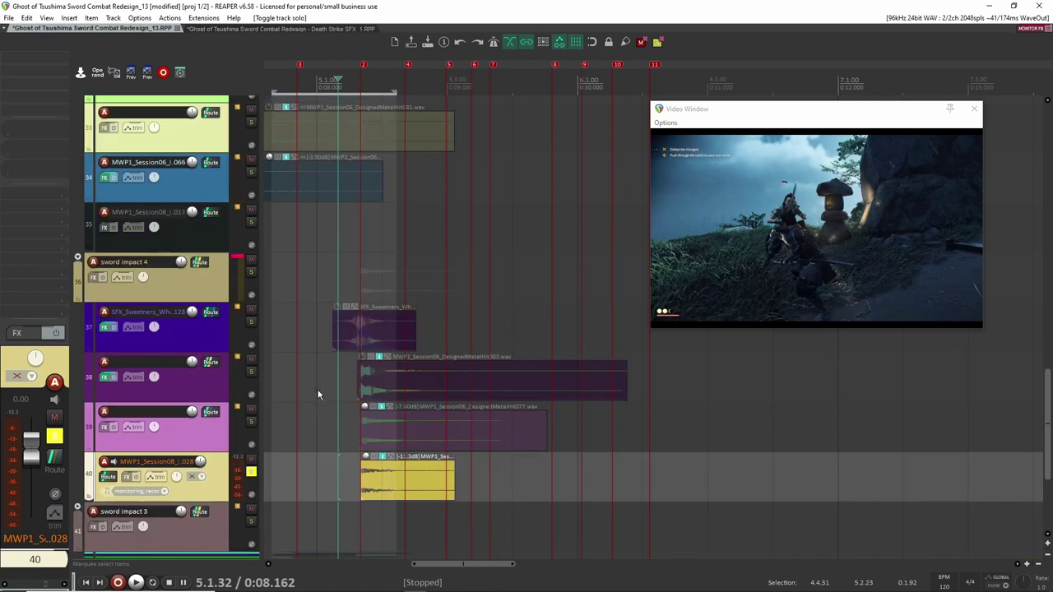
pyautogui.scroll(-2, 318, 394)
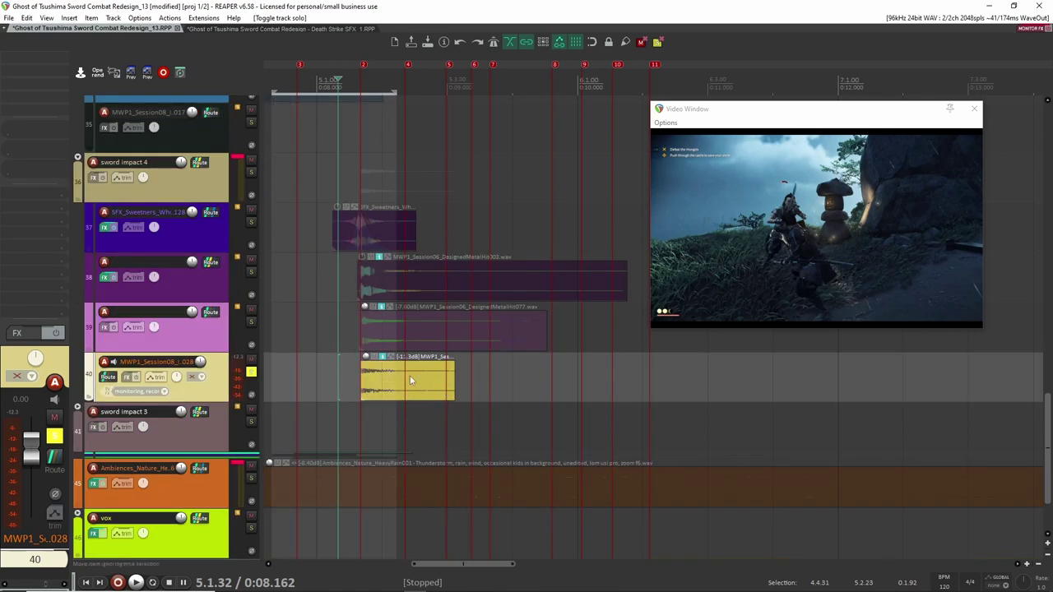
pyautogui.hscroll(-2, 338, 370)
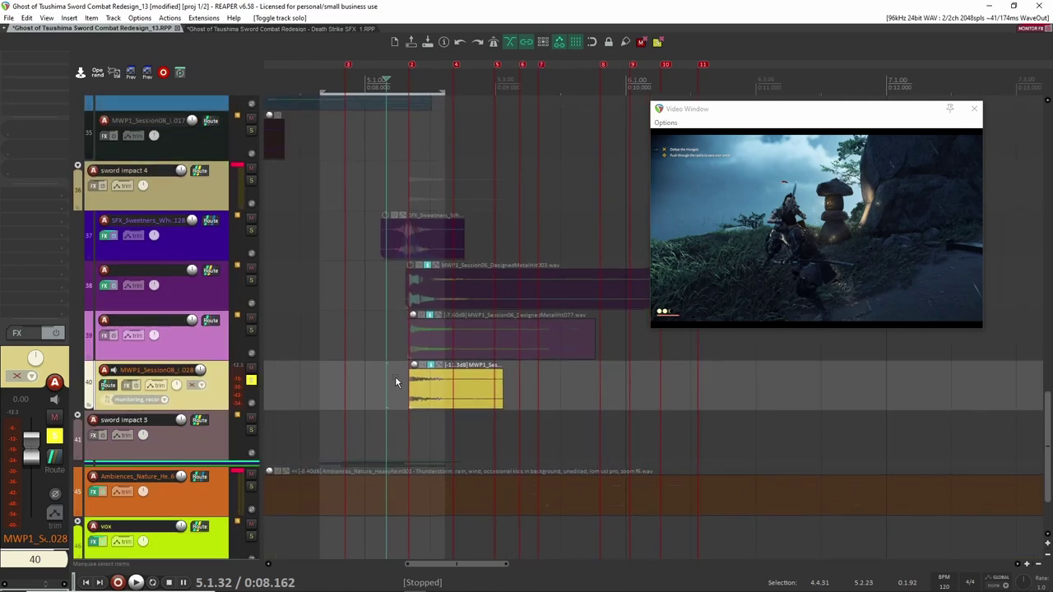
pyautogui.scroll(-3, 413, 423)
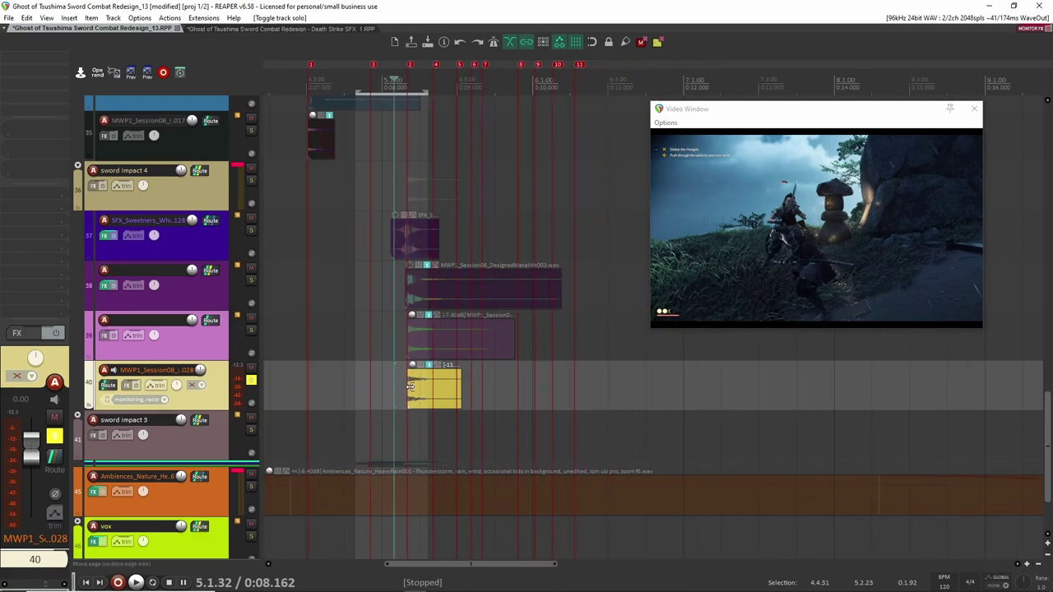
pyautogui.scroll(3, 412, 390)
pyautogui.scroll(1, 413, 383)
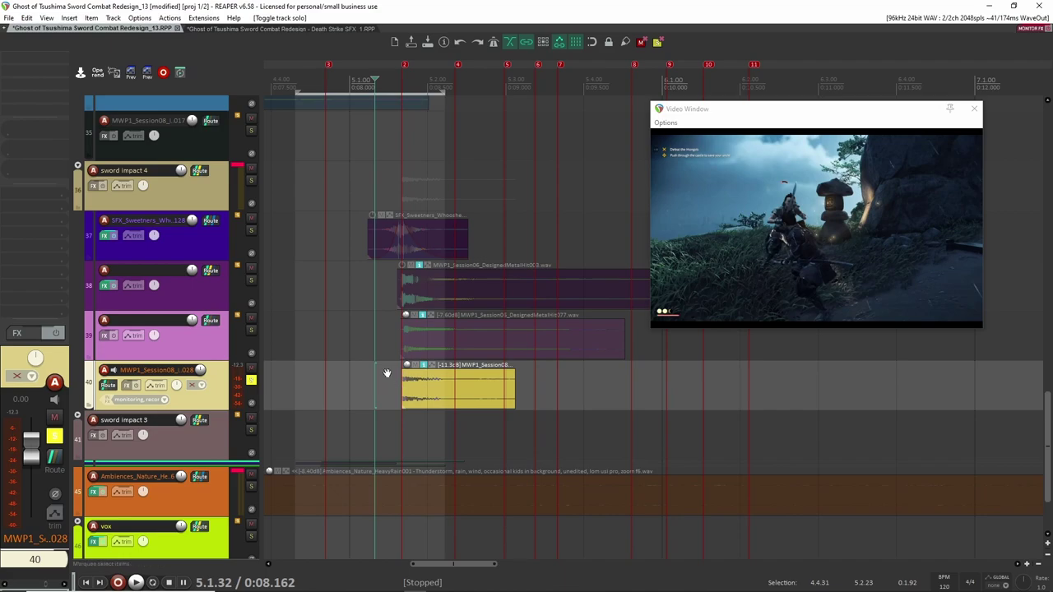
pyautogui.moveTo(388, 373); pyautogui.dragTo(354, 370)
pyautogui.scroll(2, 353, 371)
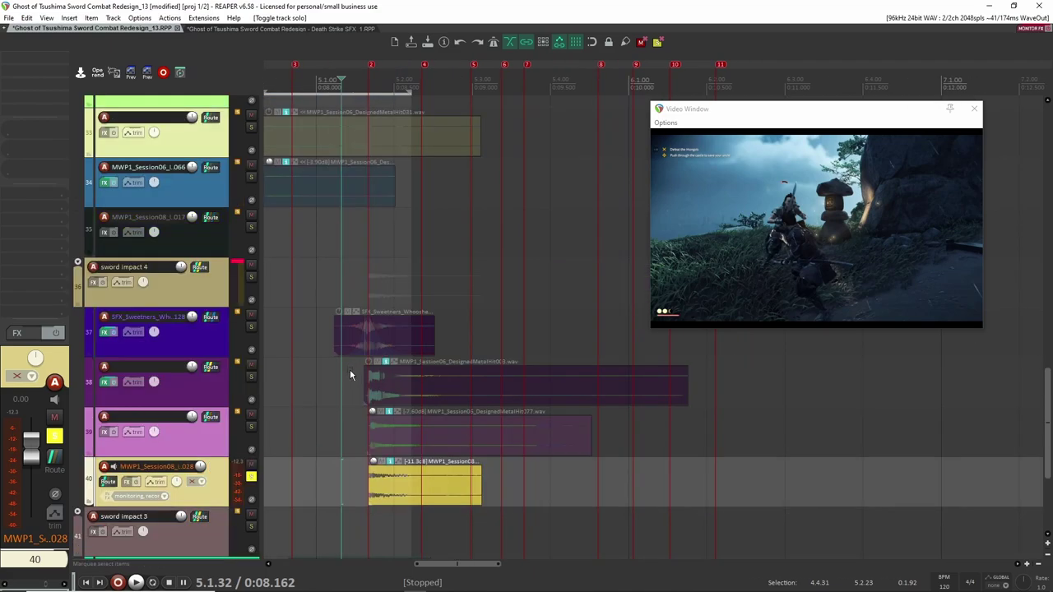
pyautogui.scroll(-2, 352, 367)
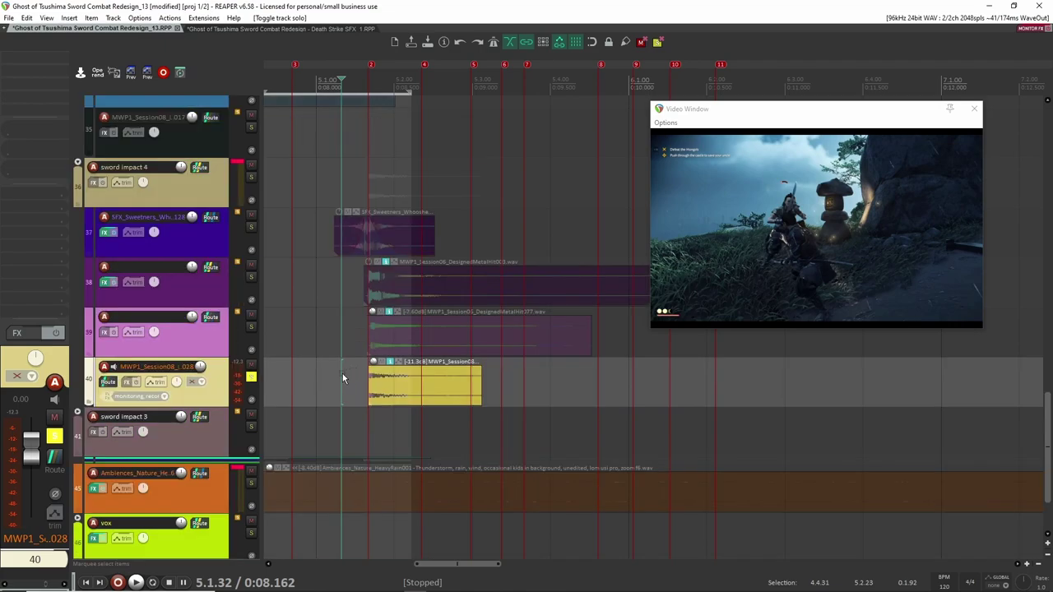
# Switch the solo from the Kick028 layer to the whole sword impact 4 group and play it from just before the whoosh.
pyautogui.click(220, 337)
pyautogui.click(252, 377)
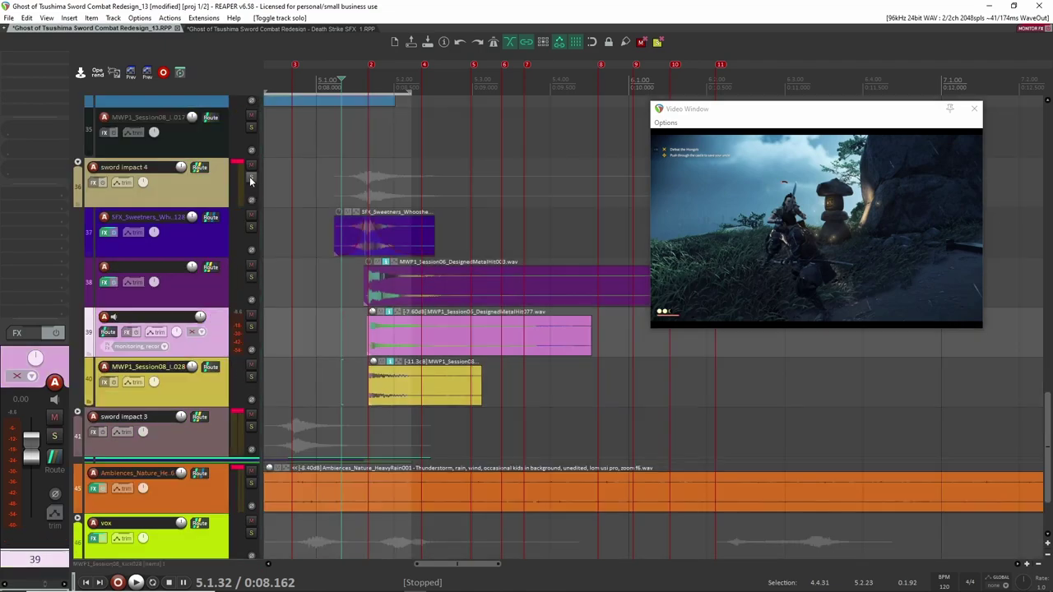
pyautogui.click(251, 179)
pyautogui.click(330, 249)
pyautogui.press('space')
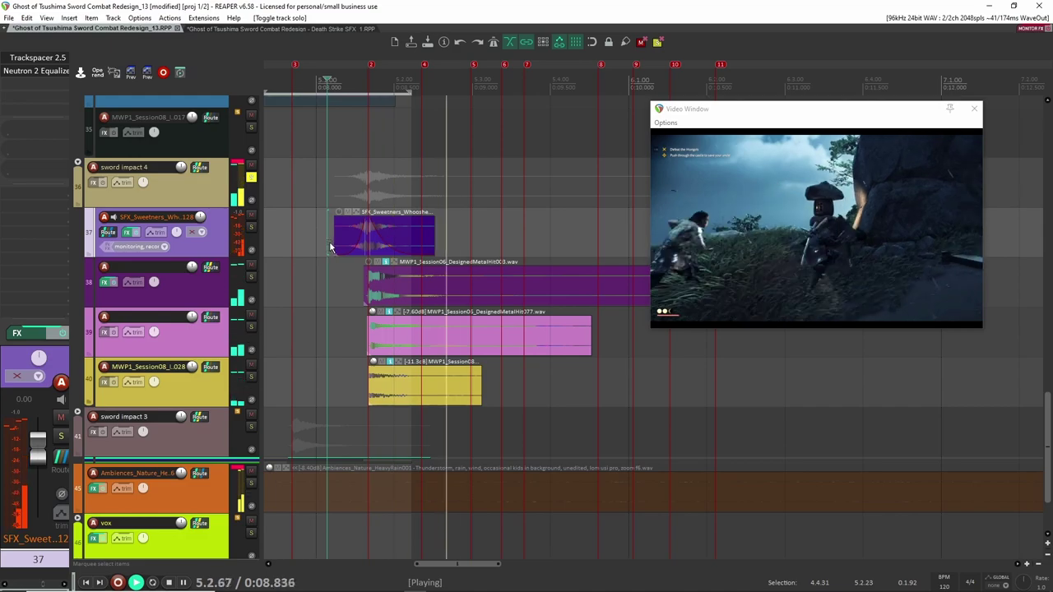
pyautogui.press('space')
# Mark the whoosh, the two designed metal hits and the kick clip in turn, and clear the sword impact 4 solo.
pyautogui.scroll(-5, 337, 259)
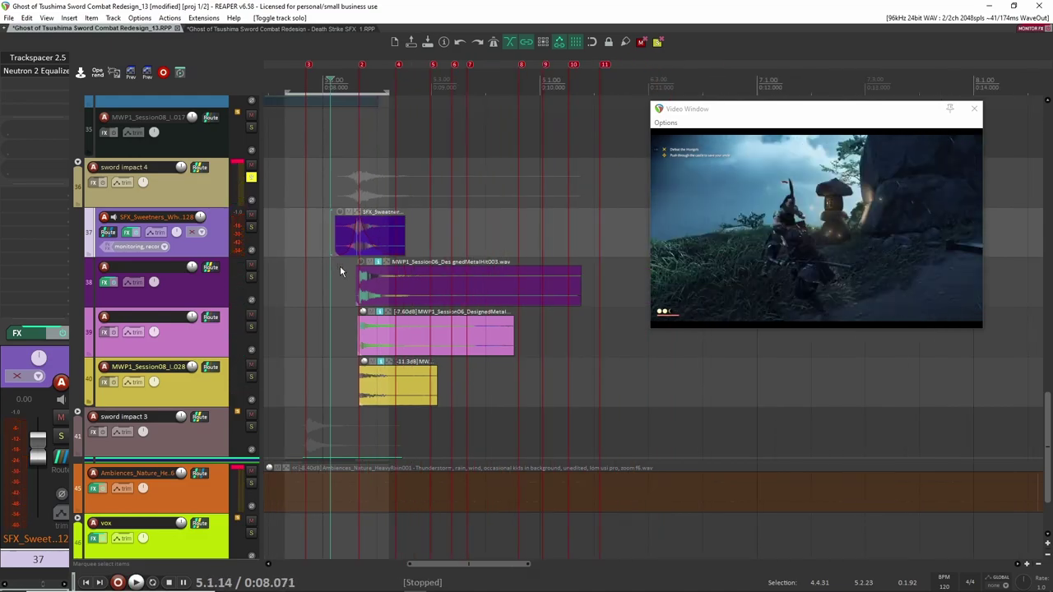
pyautogui.moveTo(308, 225); pyautogui.dragTo(470, 236)
pyautogui.moveTo(353, 279); pyautogui.dragTo(413, 342)
pyautogui.moveTo(319, 291); pyautogui.dragTo(417, 336)
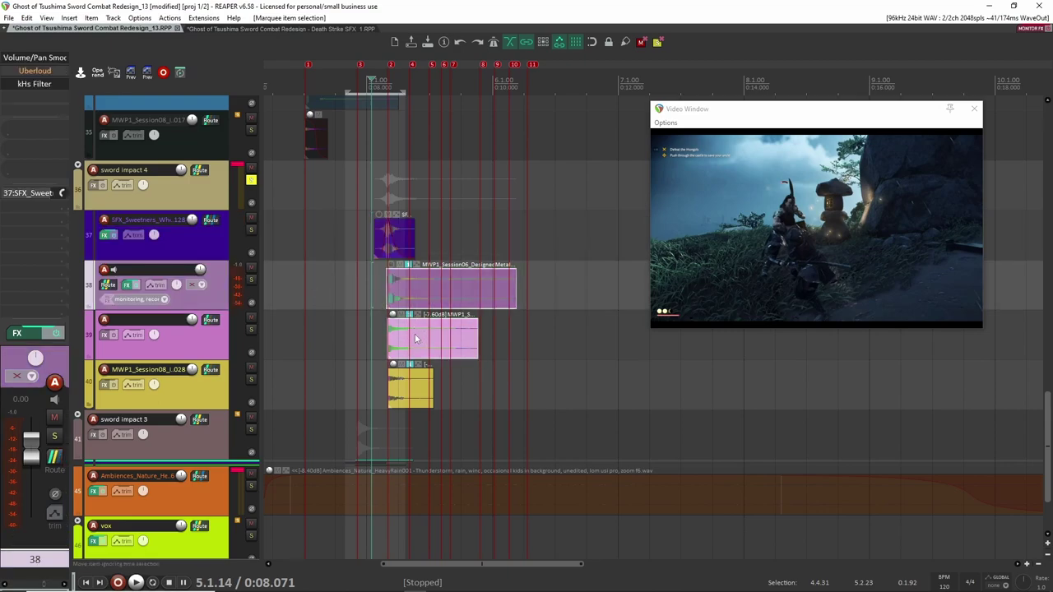
pyautogui.moveTo(360, 380); pyautogui.dragTo(405, 395)
pyautogui.click(252, 180)
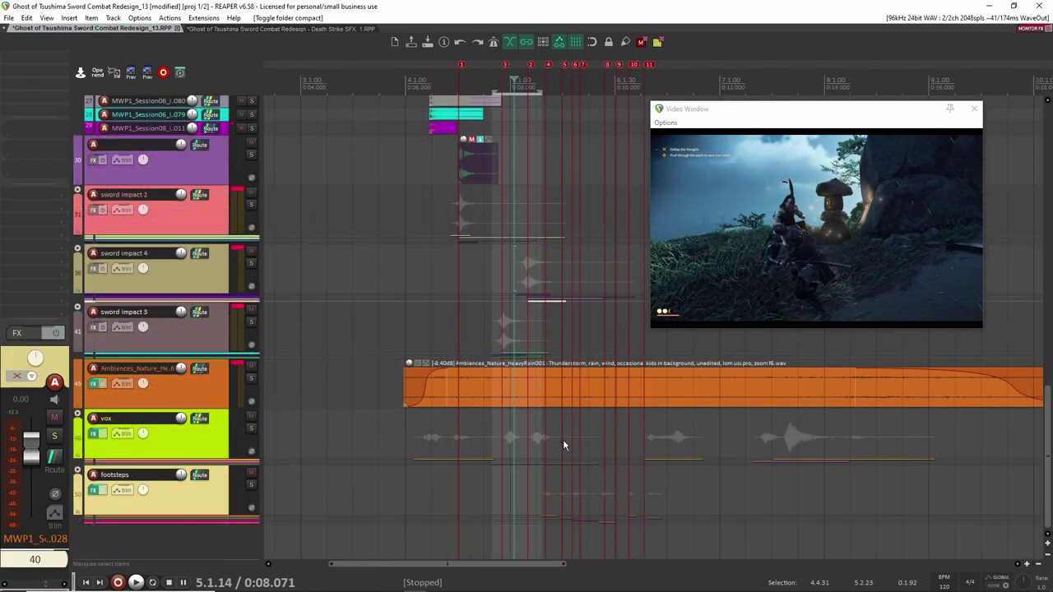
pyautogui.scroll(10, 555, 439)
pyautogui.moveTo(676, 429); pyautogui.dragTo(395, 331)
pyautogui.click(377, 333)
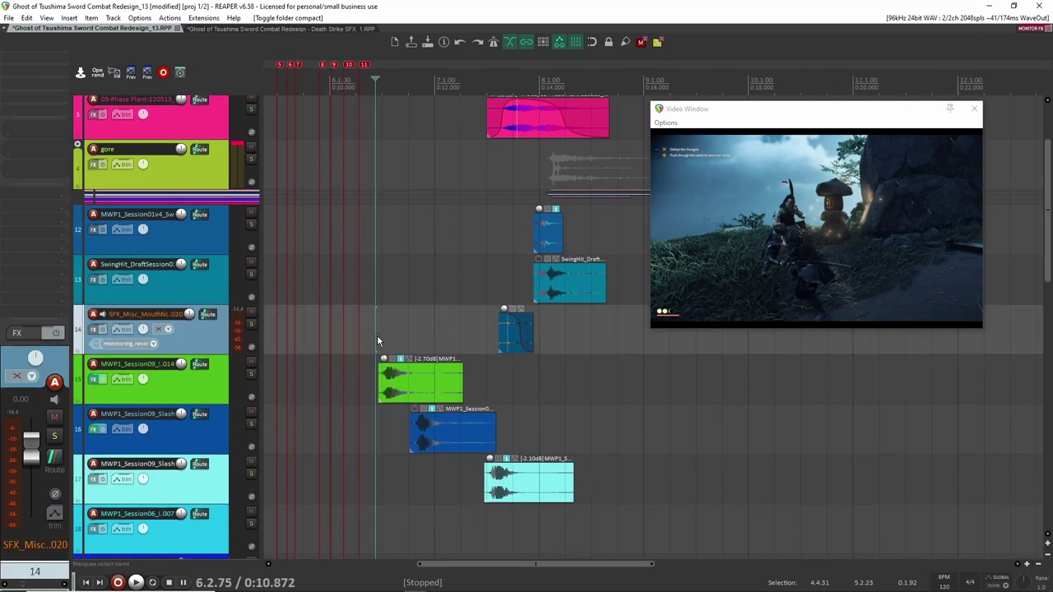
pyautogui.click(251, 374)
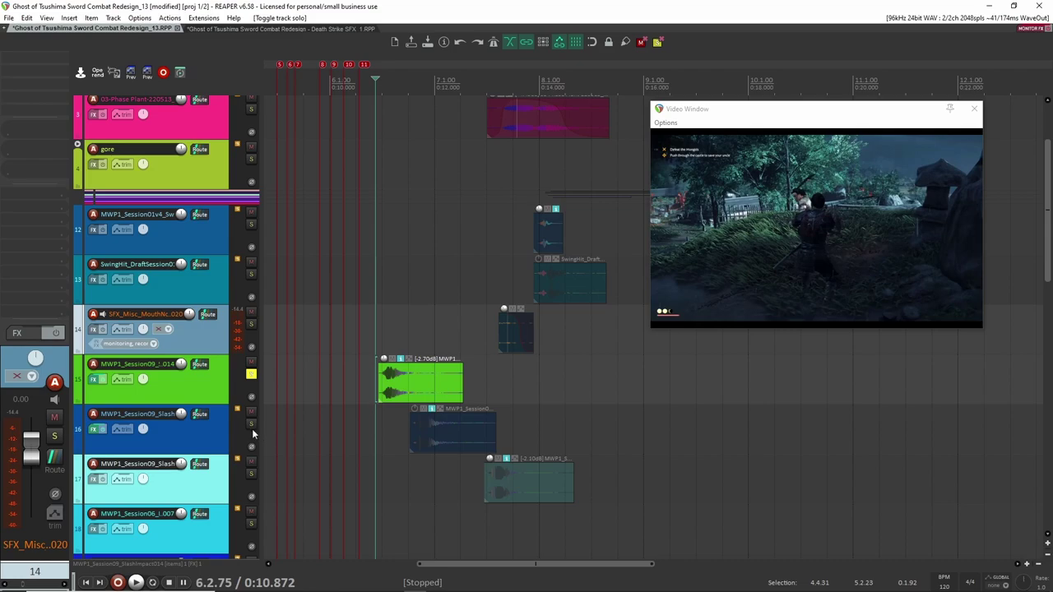
pyautogui.click(252, 474)
pyautogui.click(251, 374)
pyautogui.click(251, 475)
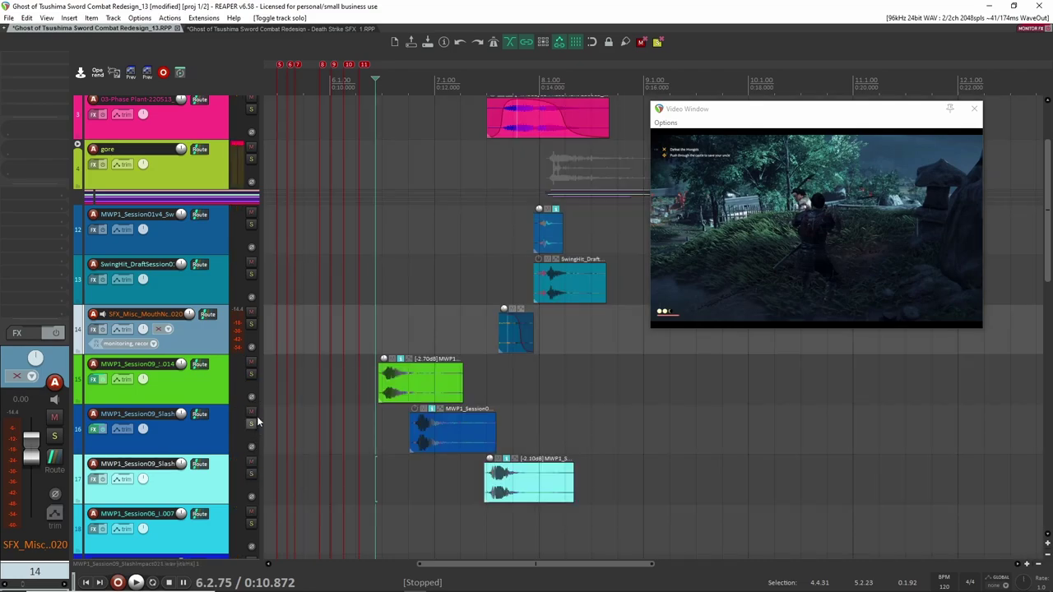
# Solo the SlashImpact014 layer on track 15 and play it twice from just before its clip.
pyautogui.click(251, 374)
pyautogui.click(194, 385)
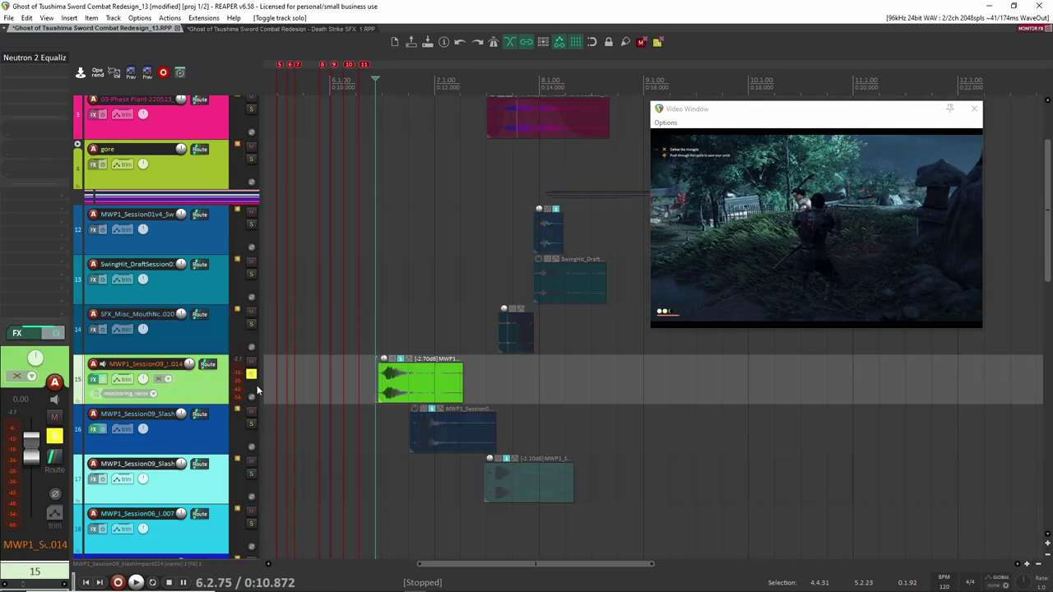
pyautogui.click(366, 380)
pyautogui.press('space')
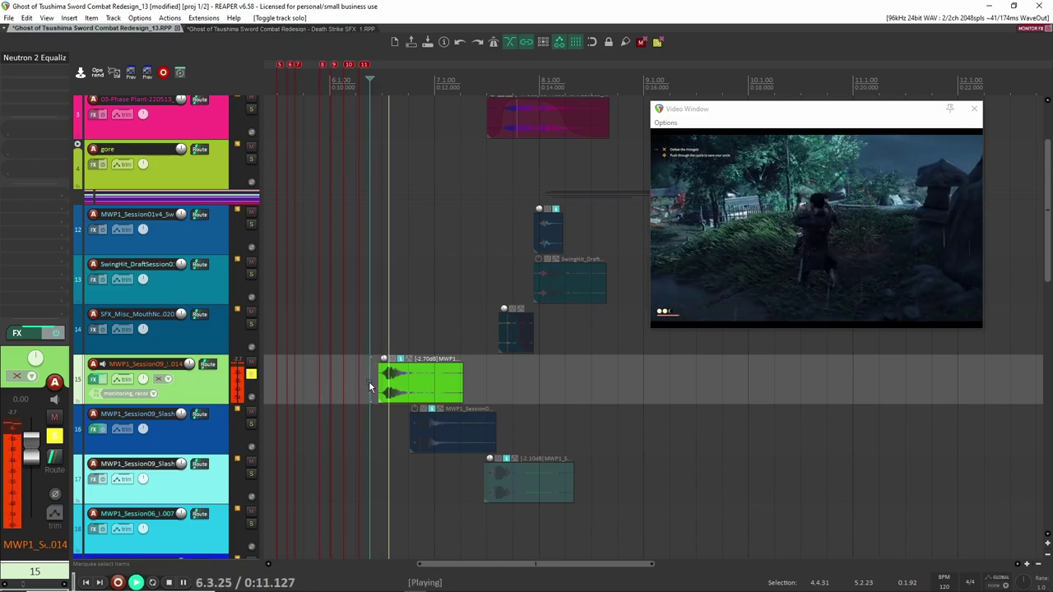
pyautogui.press('space')
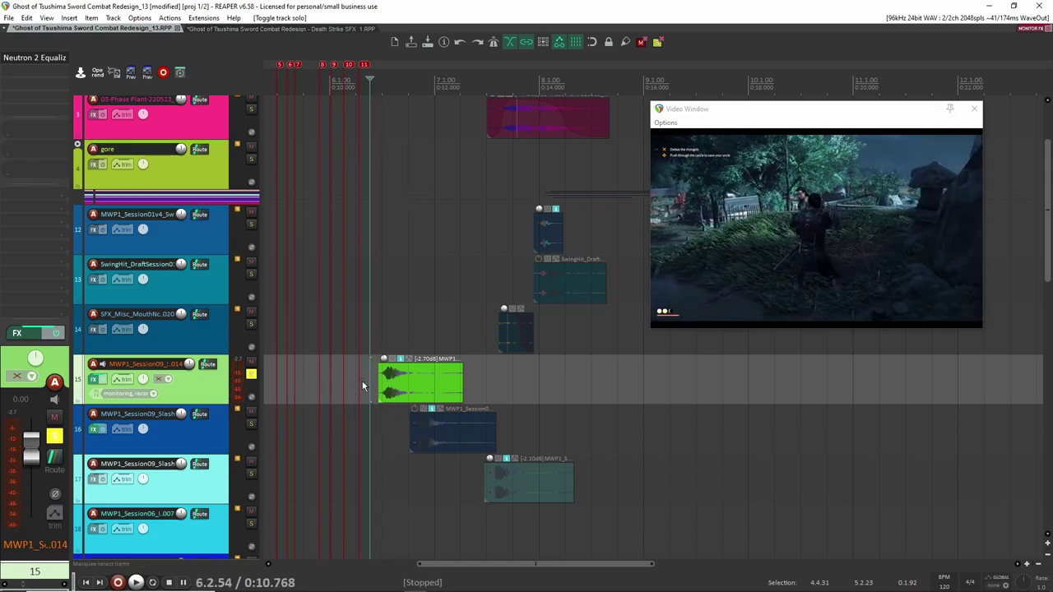
pyautogui.press('space')
pyautogui.press('space')
# Switch the solo to the SlashImpact015 layer on track 16 and play it from just before its clip.
pyautogui.click(255, 376)
pyautogui.click(256, 426)
pyautogui.click(253, 425)
pyautogui.click(394, 440)
pyautogui.press('space')
pyautogui.press('space')
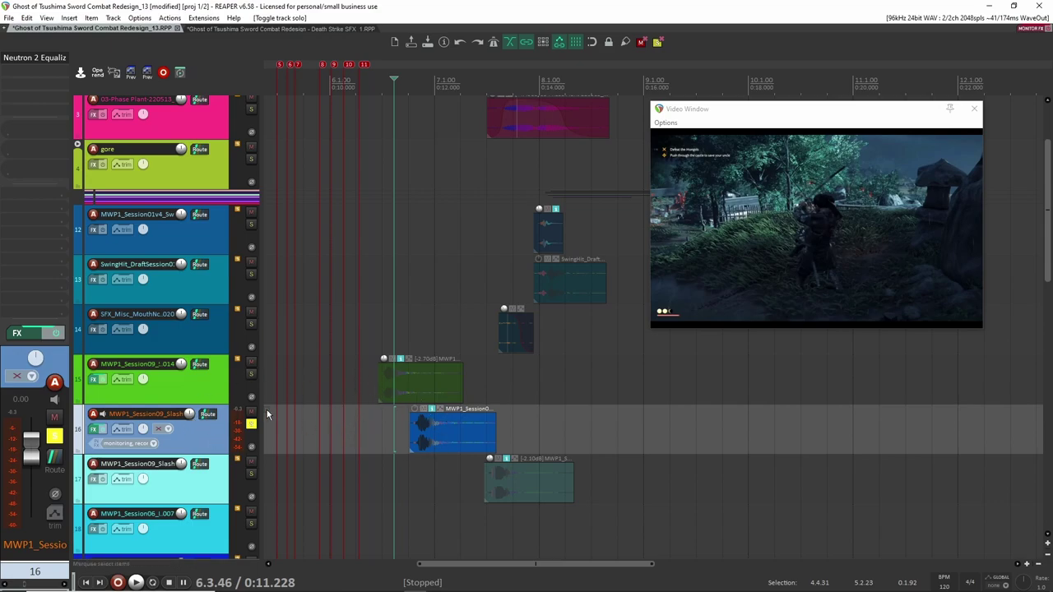
# Inspect the Neutron 2 Equalizer settings of slash impact tracks 16 and 15, closing each effect window.
pyautogui.press('f')
pyautogui.moveTo(214, 146); pyautogui.dragTo(320, 152)
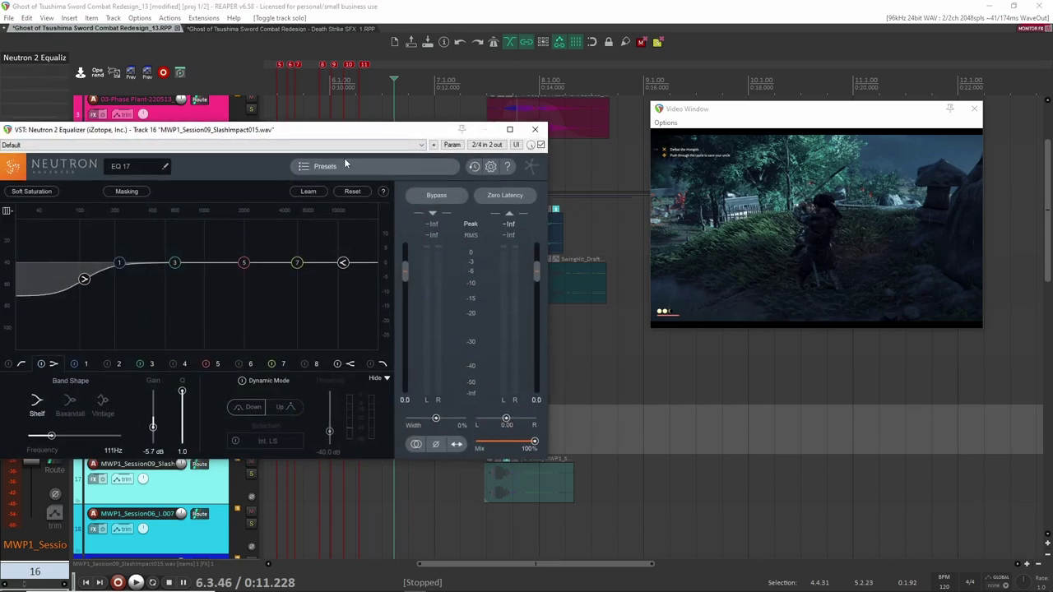
pyautogui.click(536, 130)
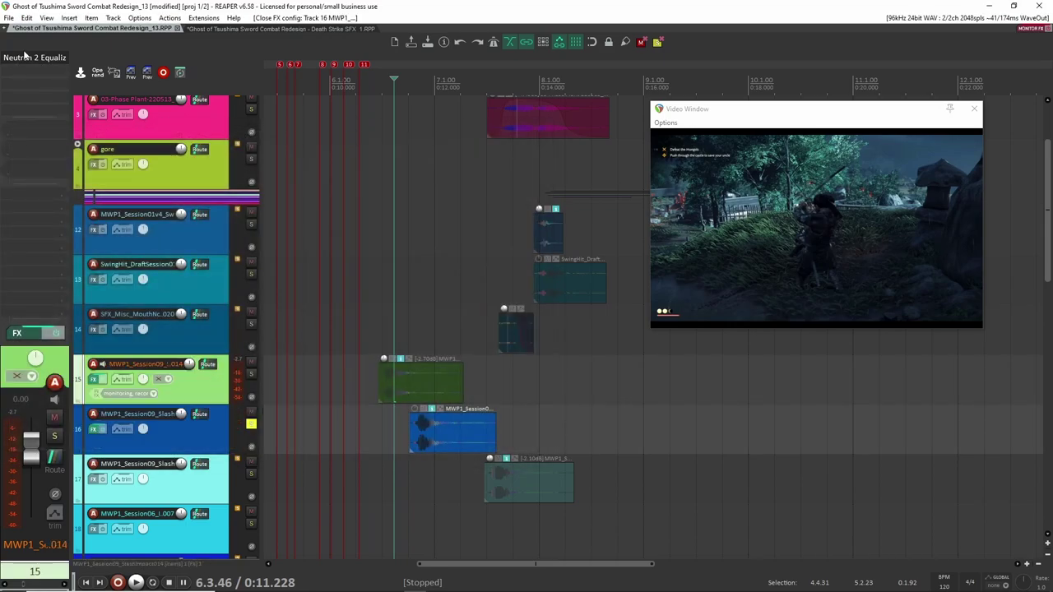
pyautogui.doubleClick(28, 60)
pyautogui.click(14, 59)
pyautogui.click(599, 199)
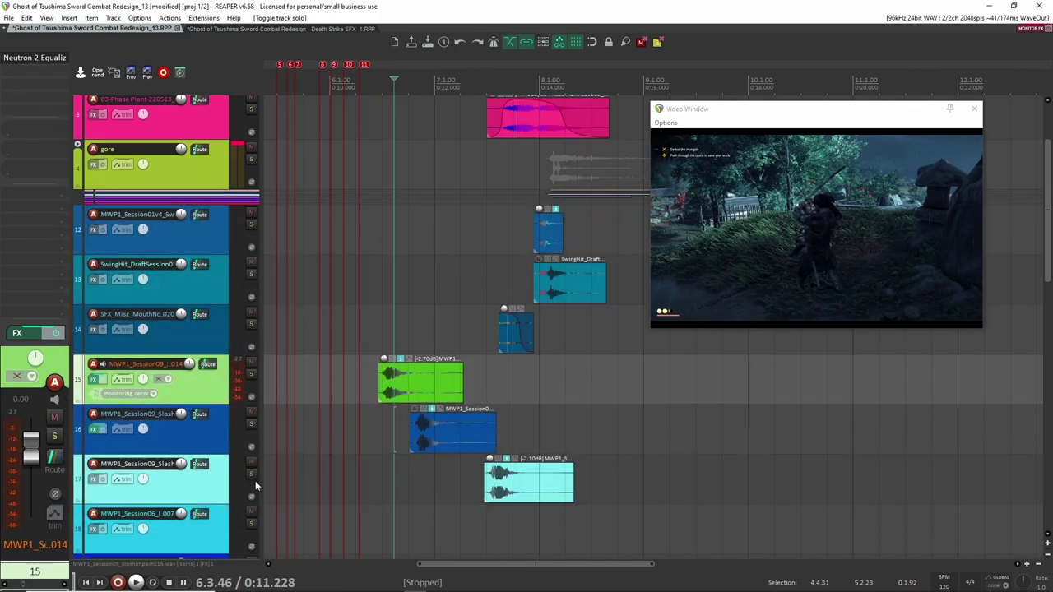
# Solo the slash impact layer on track 17 and play it from just before its clip.
pyautogui.click(251, 473)
pyautogui.click(471, 481)
pyautogui.press('space')
pyautogui.press('space')
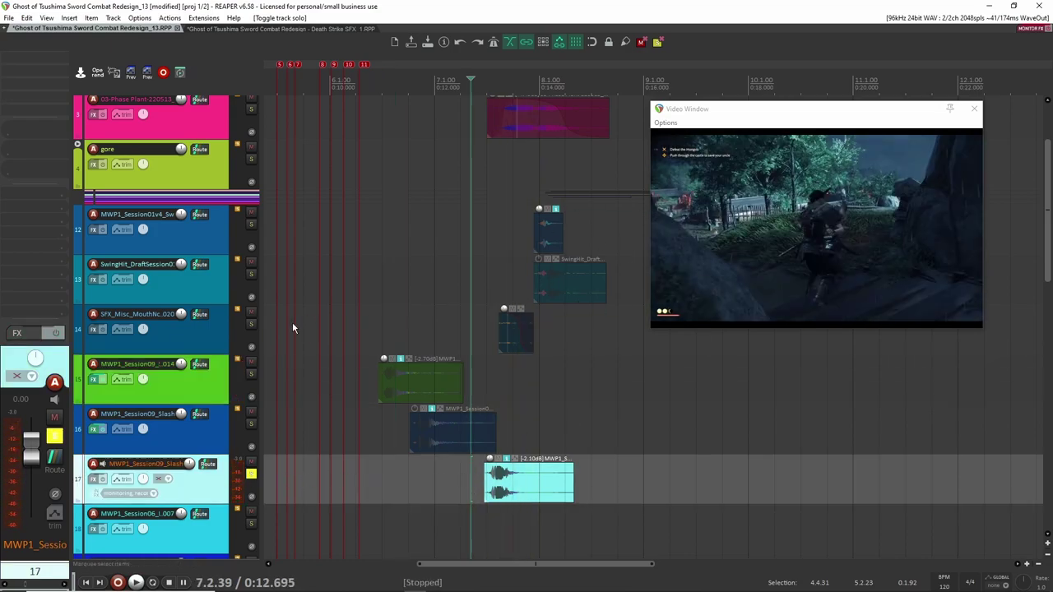
# Switch the solo from track 17 to the SFX_Misc mouth noise layer on track 14 and play it.
pyautogui.click(251, 474)
pyautogui.scroll(2, 296, 432)
pyautogui.moveTo(388, 403); pyautogui.dragTo(324, 379)
pyautogui.click(251, 401)
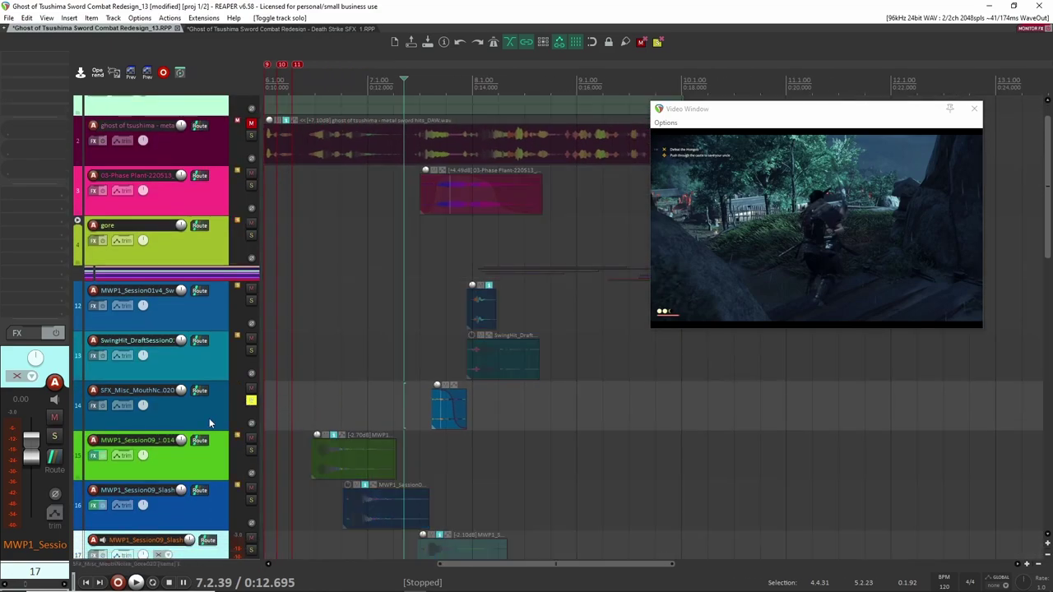
pyautogui.click(209, 421)
pyautogui.press('space')
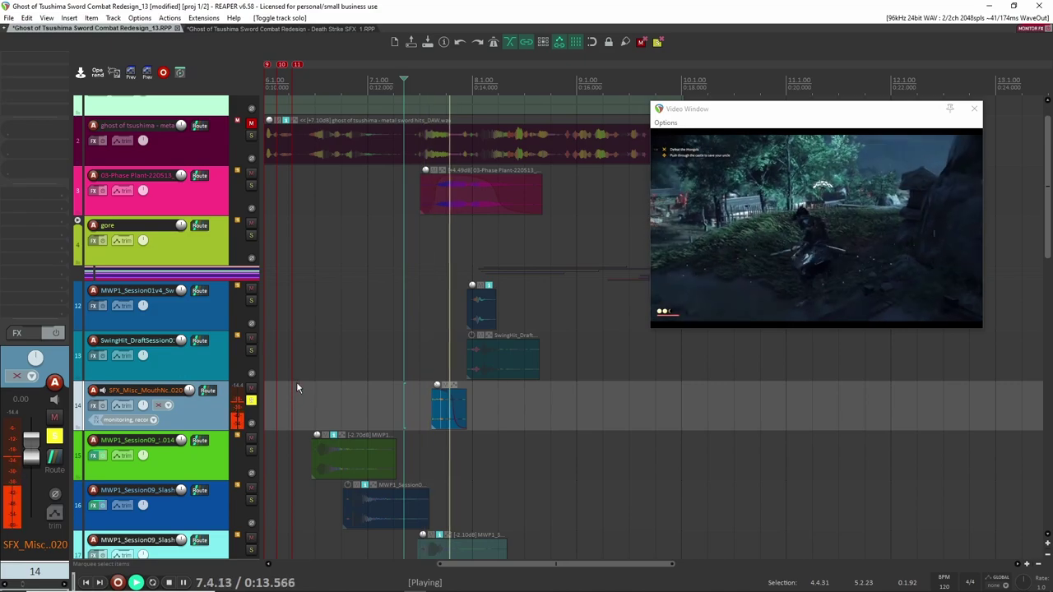
pyautogui.press('space')
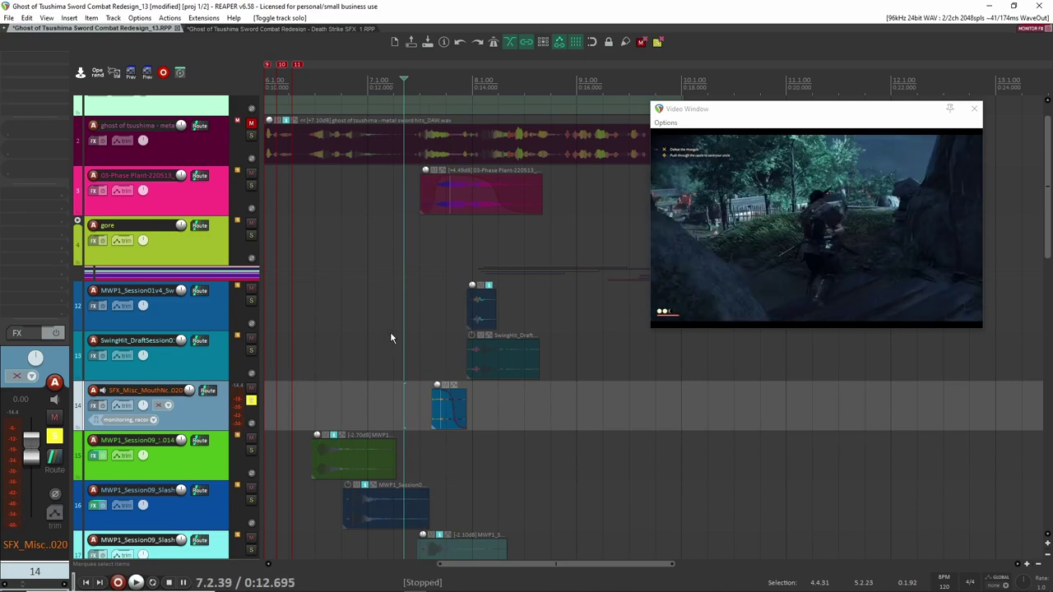
# Clear and restore the mouth noise layer's solo and play that layer alone again.
pyautogui.click(251, 401)
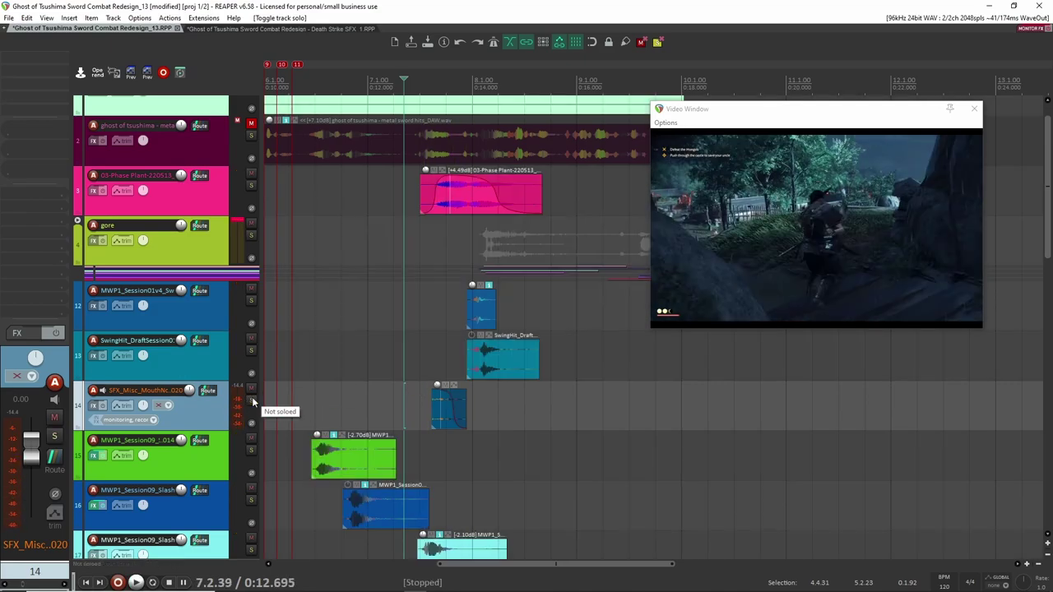
pyautogui.click(251, 400)
pyautogui.moveTo(403, 378); pyautogui.dragTo(352, 368)
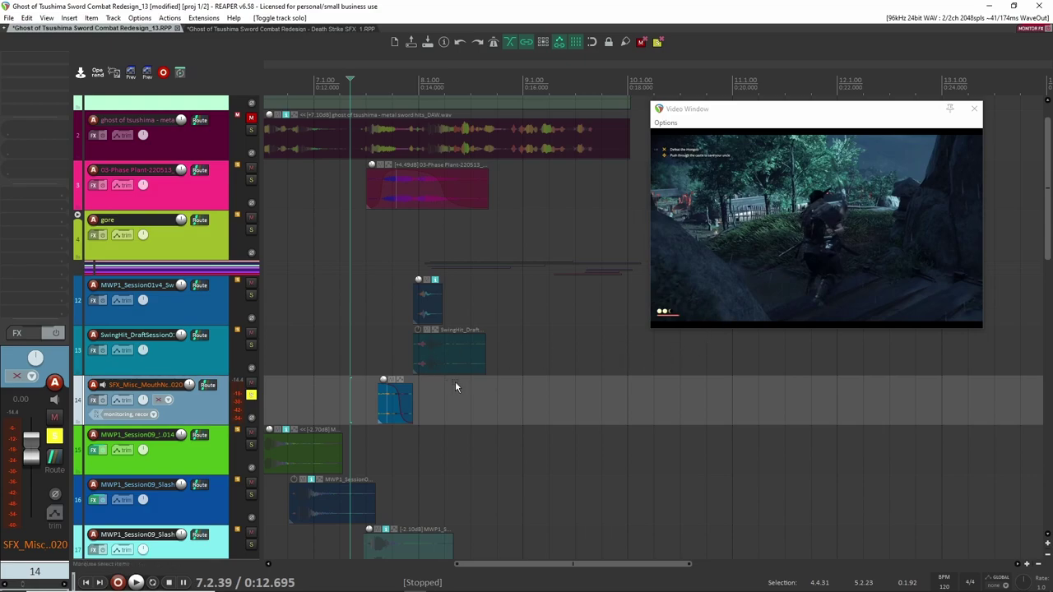
pyautogui.press('space')
pyautogui.press('space')
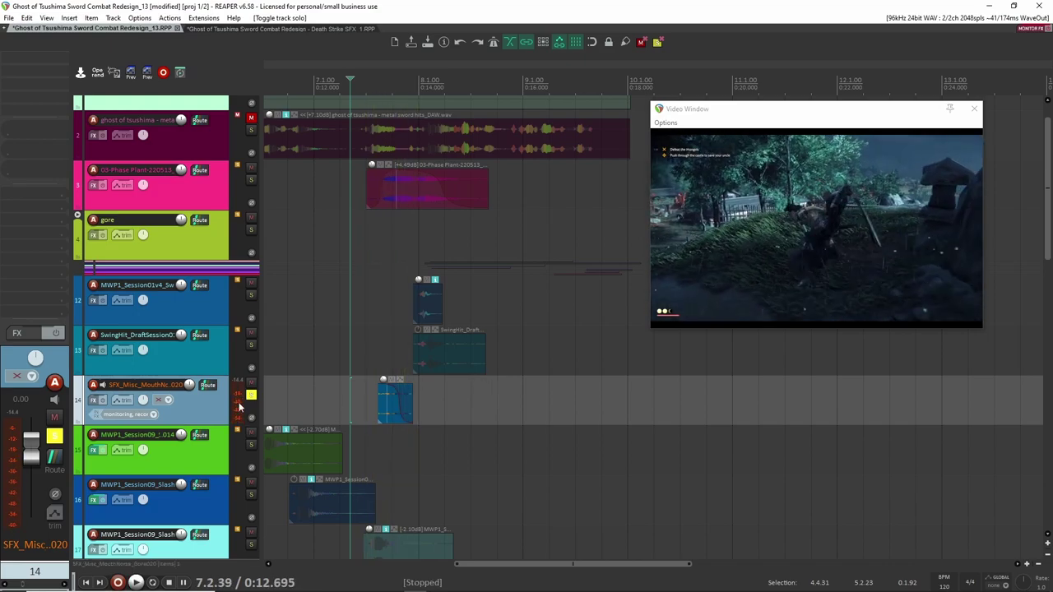
# Clear the mouth noise solo and play the same passage with all layers.
pyautogui.click(250, 397)
pyautogui.press('space')
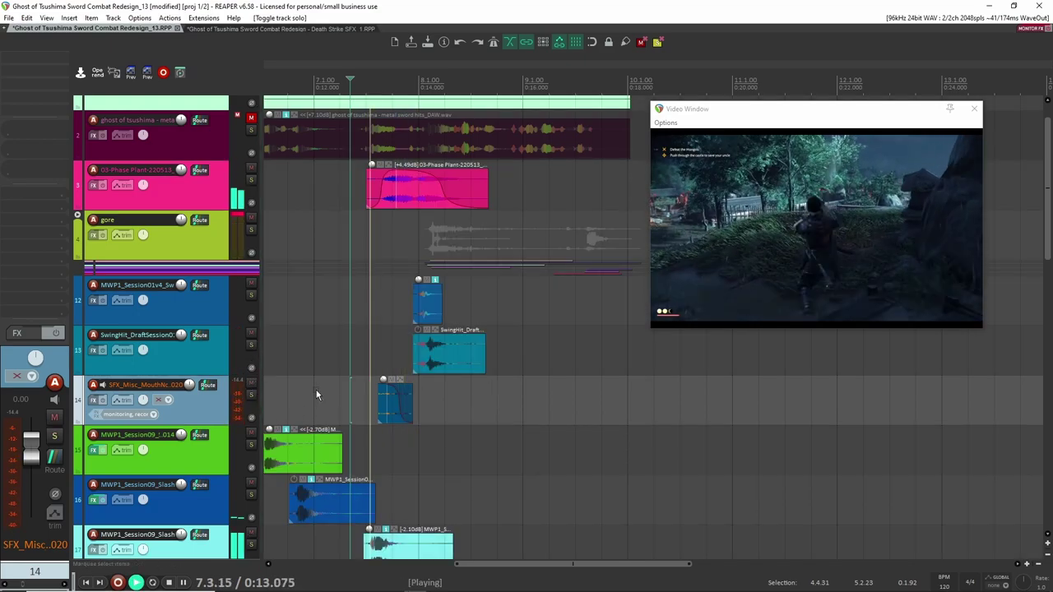
pyautogui.press('space')
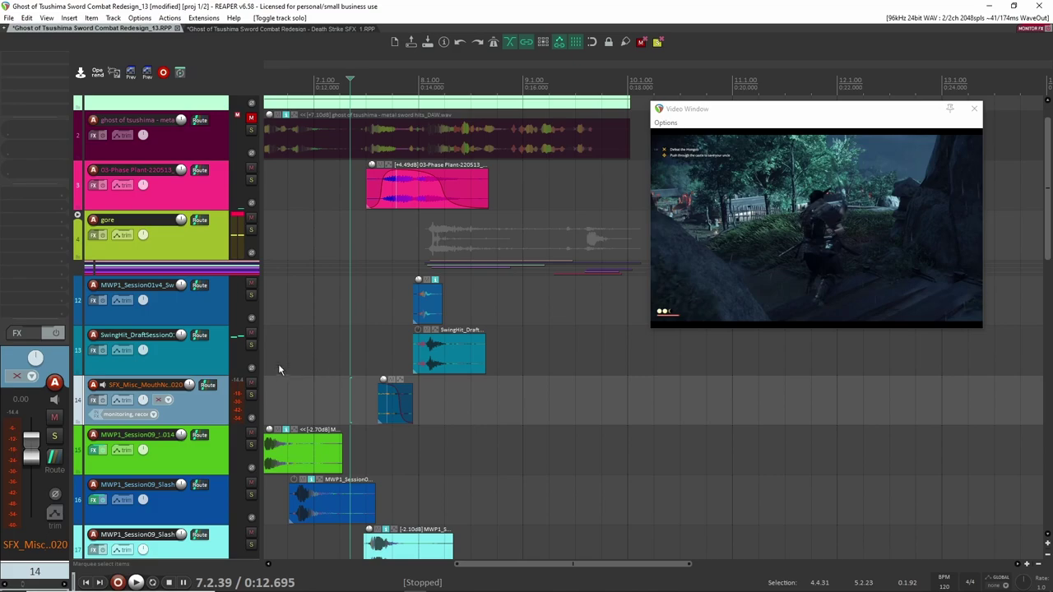
# Solo the SwingHit layer on track 13 and play it from the start of its clip.
pyautogui.click(227, 350)
pyautogui.click(251, 345)
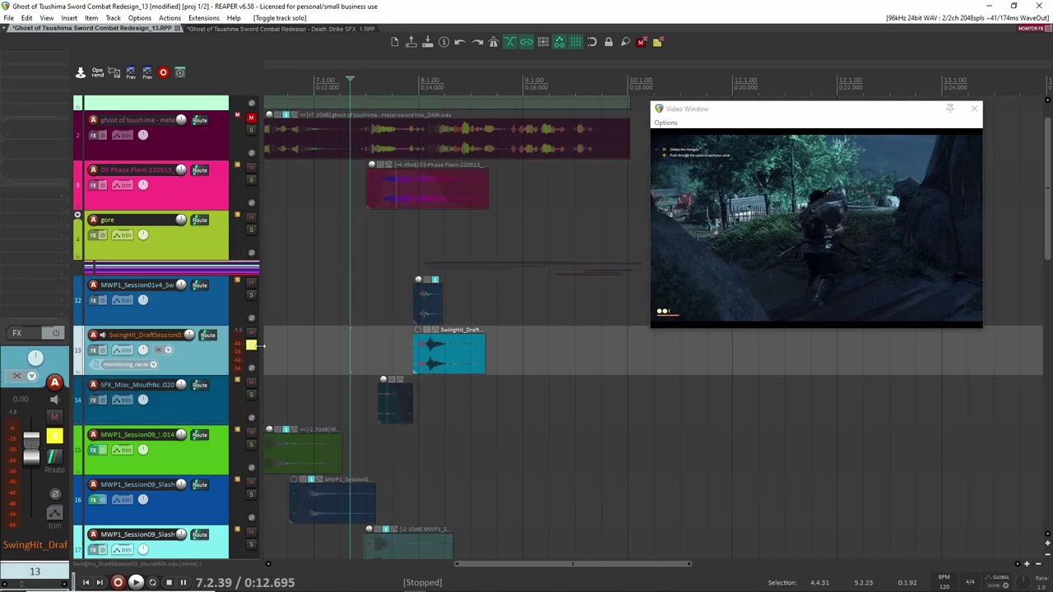
pyautogui.click(410, 346)
pyautogui.press('space')
pyautogui.moveTo(411, 346)
pyautogui.mouseDown()
pyautogui.moveTo(352, 341)
pyautogui.moveTo(411, 333)
pyautogui.mouseUp()
pyautogui.press('space')
# Add the slash impact layer on track 17 to the SwingHit solo and play both from the start of the slash clip.
pyautogui.scroll(-4, 446, 351)
pyautogui.scroll(4, 477, 357)
pyautogui.click(360, 400)
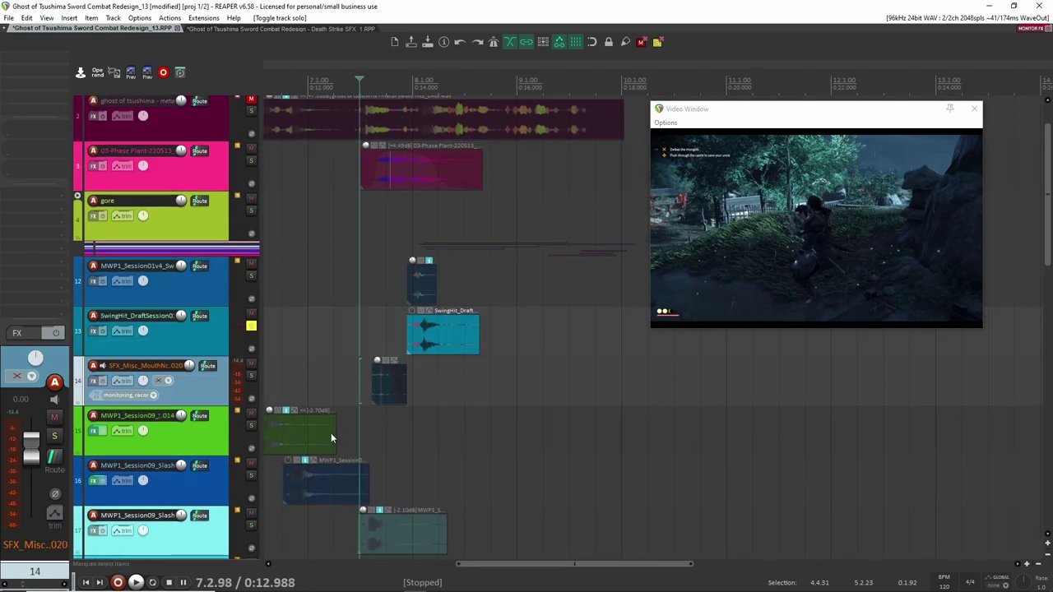
pyautogui.click(252, 526)
pyautogui.press('space')
pyautogui.press('space')
# Switch the solo from tracks 13 and 17 to the Session01v4 swing layer on track 12 and play it.
pyautogui.click(251, 327)
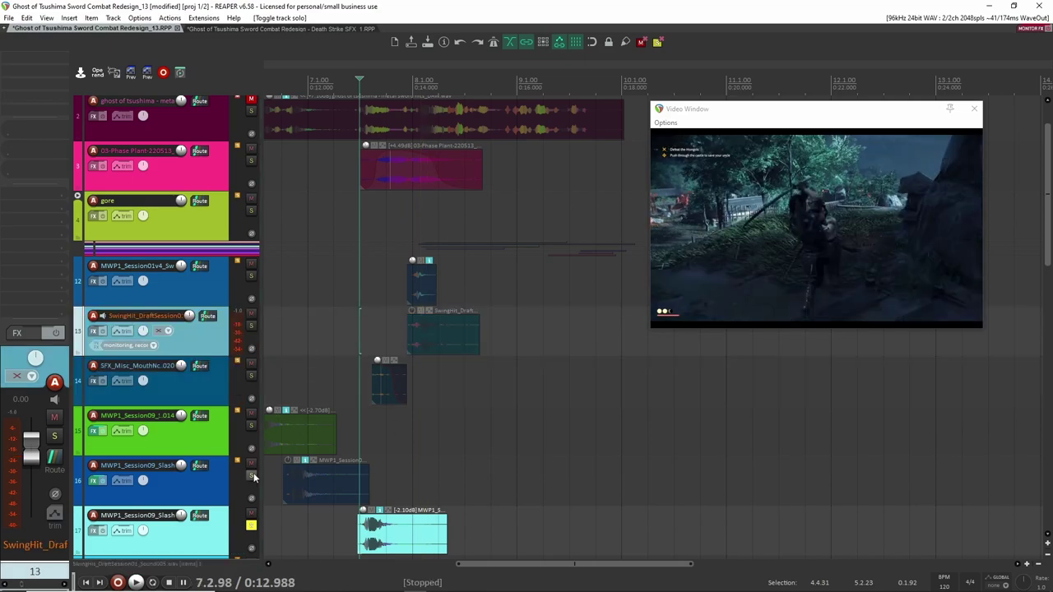
pyautogui.click(251, 526)
pyautogui.click(251, 275)
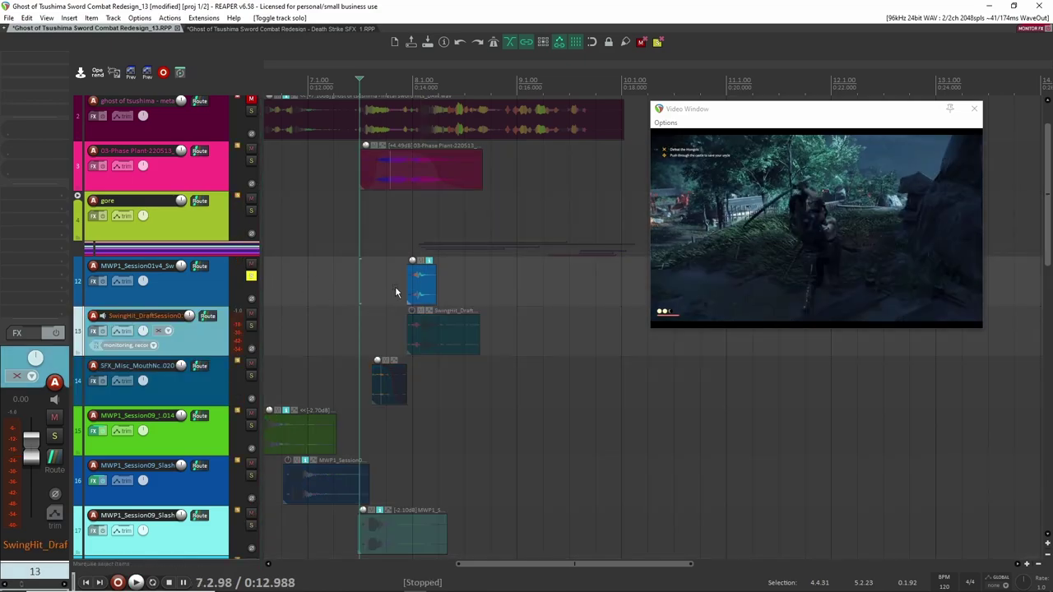
pyautogui.click(399, 283)
pyautogui.press('space')
pyautogui.press('space')
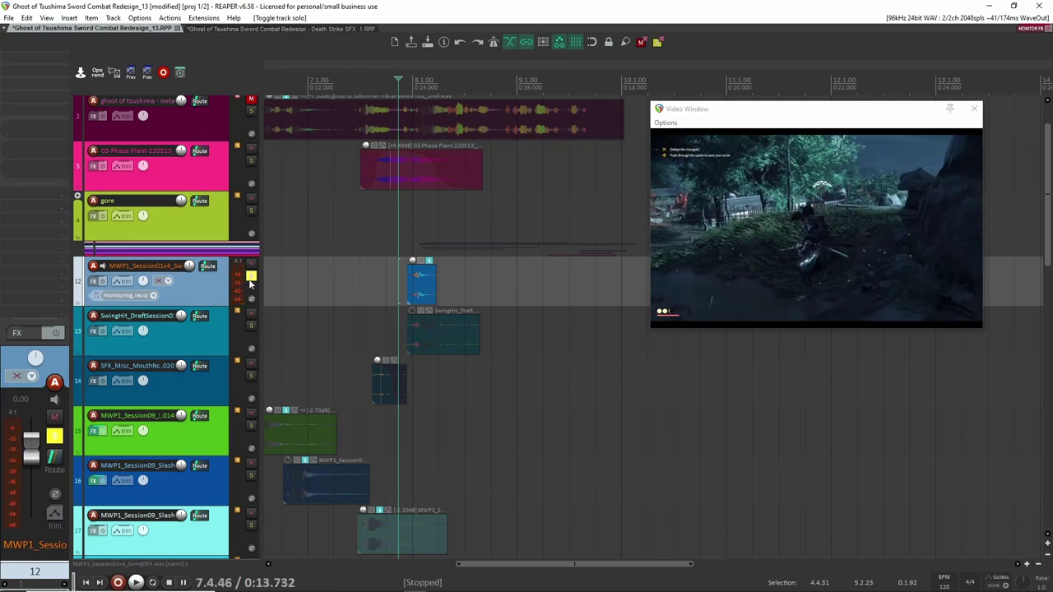
# Add the SwingHit layer to the solo and play it together with the Session01v4 swing.
pyautogui.click(251, 326)
pyautogui.click(396, 289)
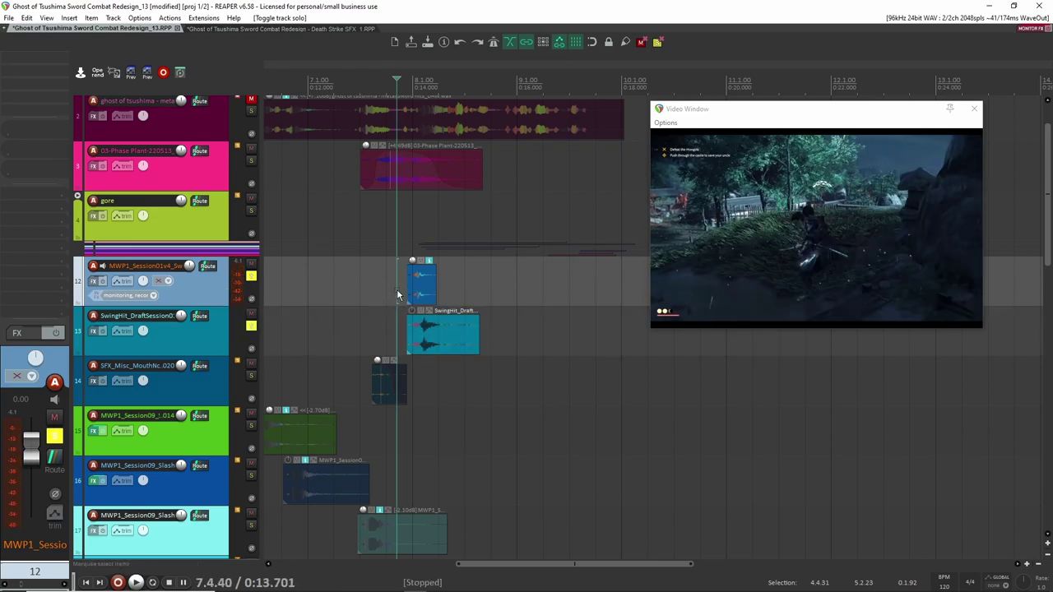
pyautogui.press('space')
pyautogui.press('space')
# Toggle the solos of tracks 12 and 13 off and on, and replay the two swing layers together.
pyautogui.click(251, 276)
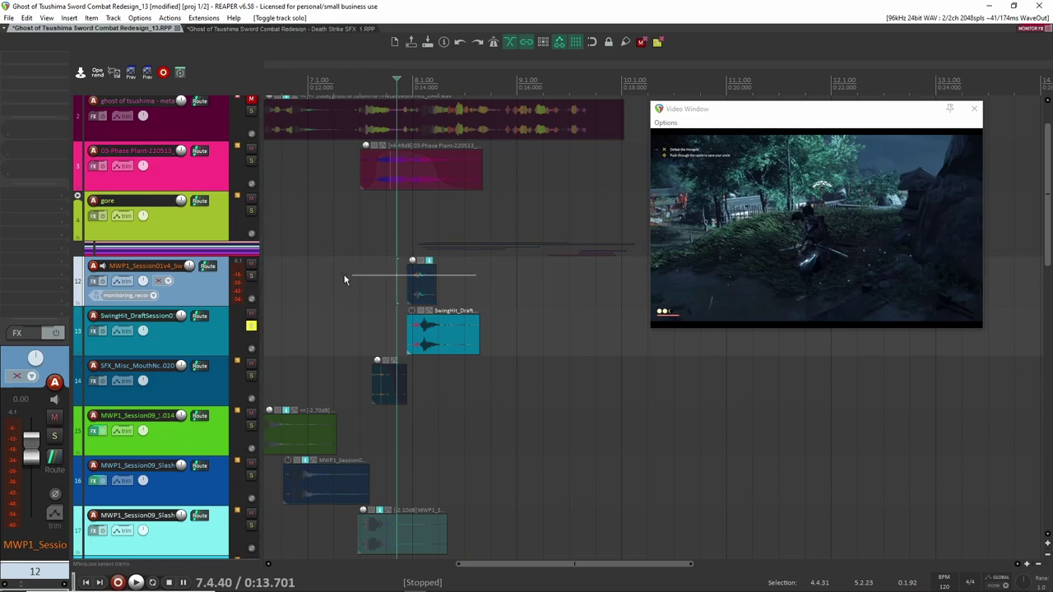
pyautogui.click(251, 276)
pyautogui.click(252, 328)
pyautogui.click(252, 328)
pyautogui.press('space')
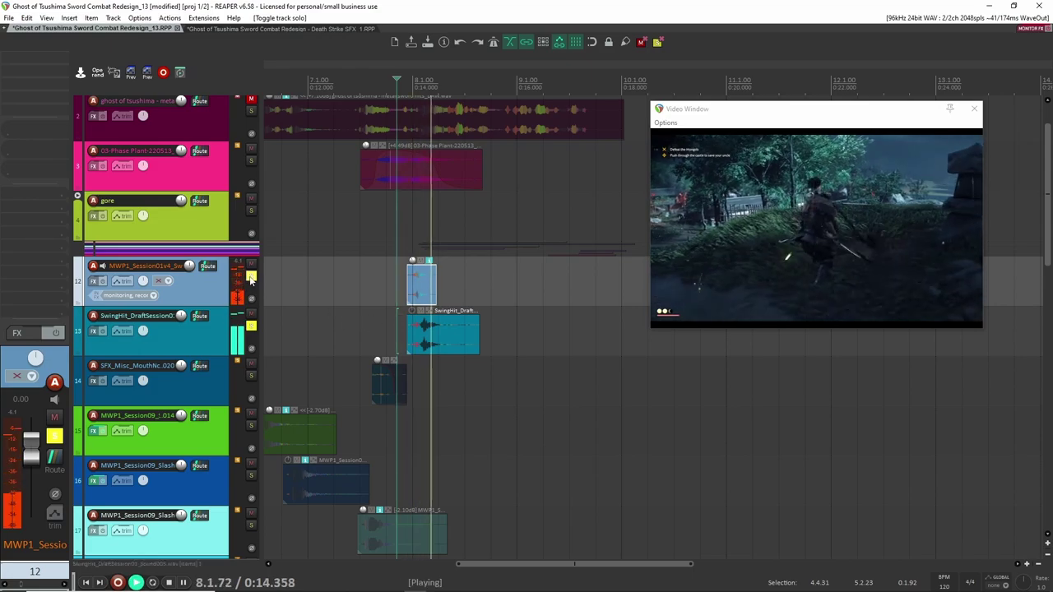
pyautogui.press('space')
# Compare the swing sound with and without the Session01v4 layer on track 12, and clear the solos.
pyautogui.click(251, 276)
pyautogui.press('space')
pyautogui.click(251, 276)
pyautogui.press('space')
pyautogui.press('space')
pyautogui.press('space')
pyautogui.click(251, 276)
# Expand the gore folder to reveal its layers and solo the whole gore group.
pyautogui.scroll(1, 293, 331)
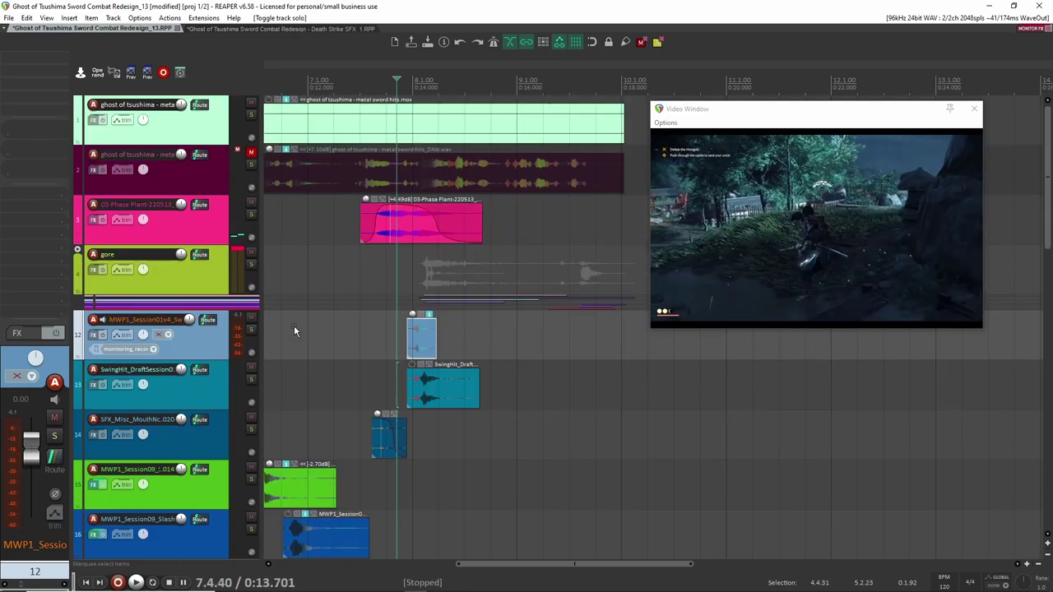
pyautogui.click(78, 250)
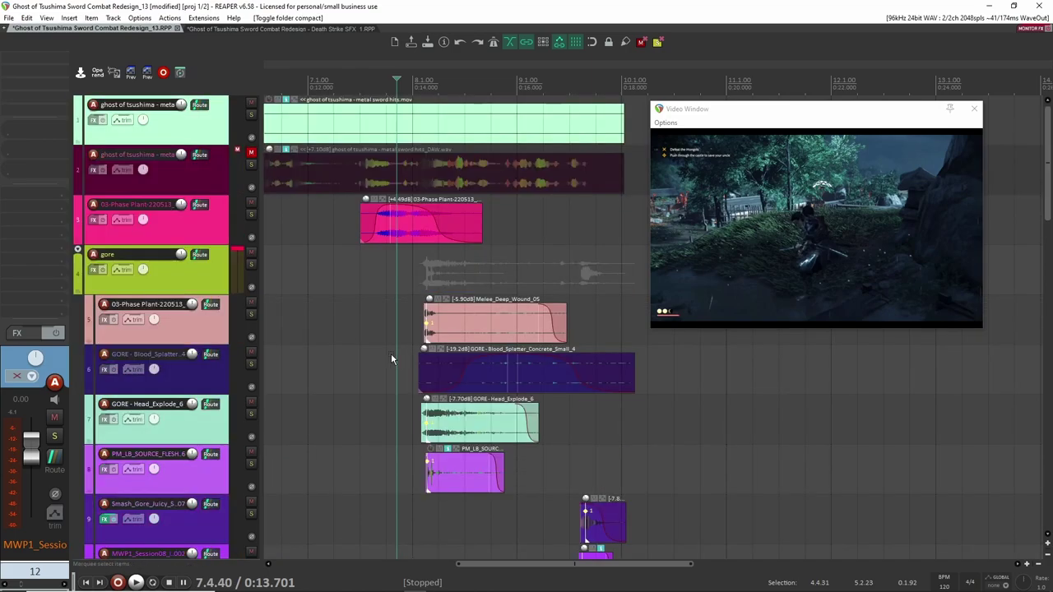
pyautogui.click(250, 265)
pyautogui.scroll(-6, 413, 357)
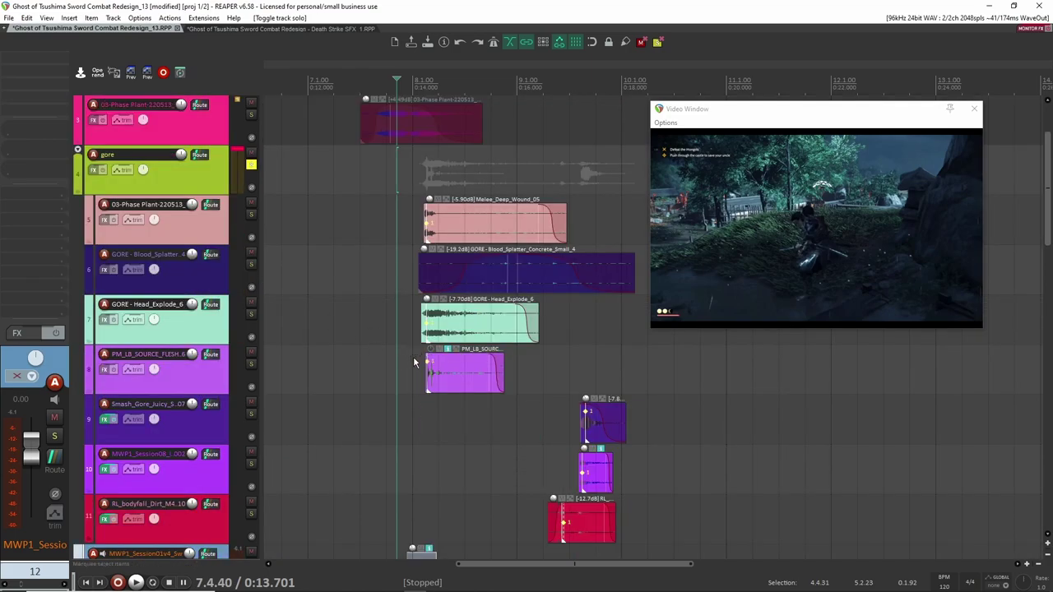
# Play the soloed gore group against the video and clear its solo.
pyautogui.scroll(4, 393, 360)
pyautogui.scroll(2, 394, 362)
pyautogui.press('space')
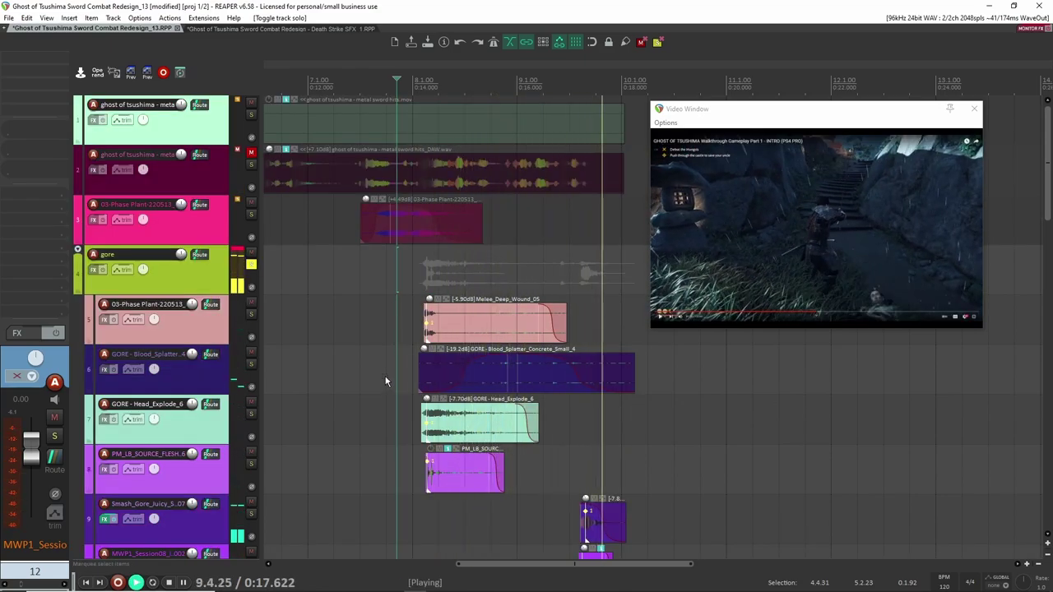
pyautogui.press('space')
pyautogui.click(251, 264)
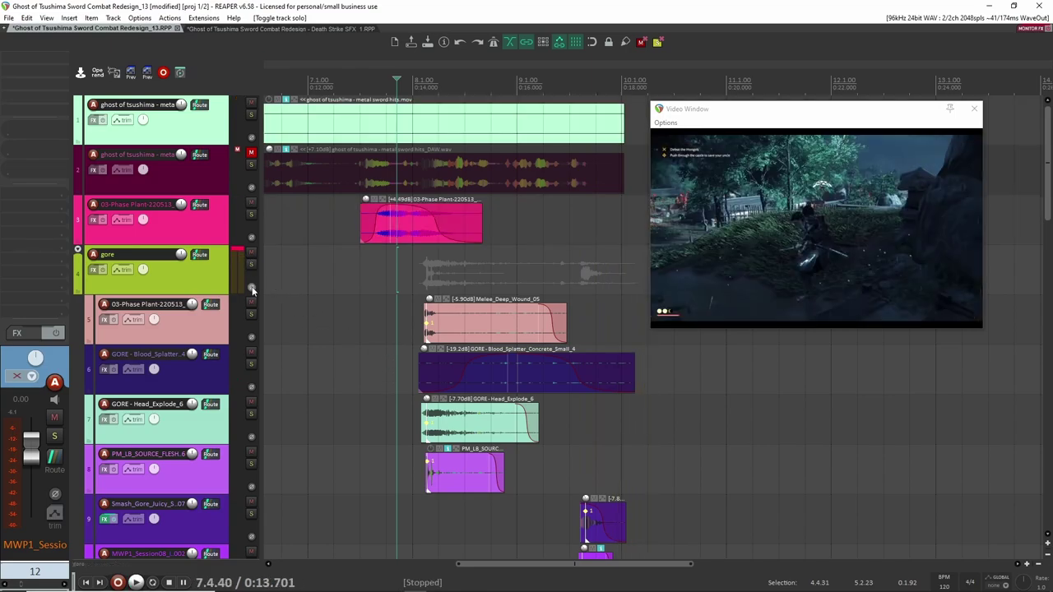
# Solo the Melee_Deep_Wound_05 layer on track 5 and play it from just before the hit.
pyautogui.click(252, 321)
pyautogui.click(251, 315)
pyautogui.moveTo(376, 332); pyautogui.dragTo(314, 298)
pyautogui.click(332, 291)
pyautogui.press('space')
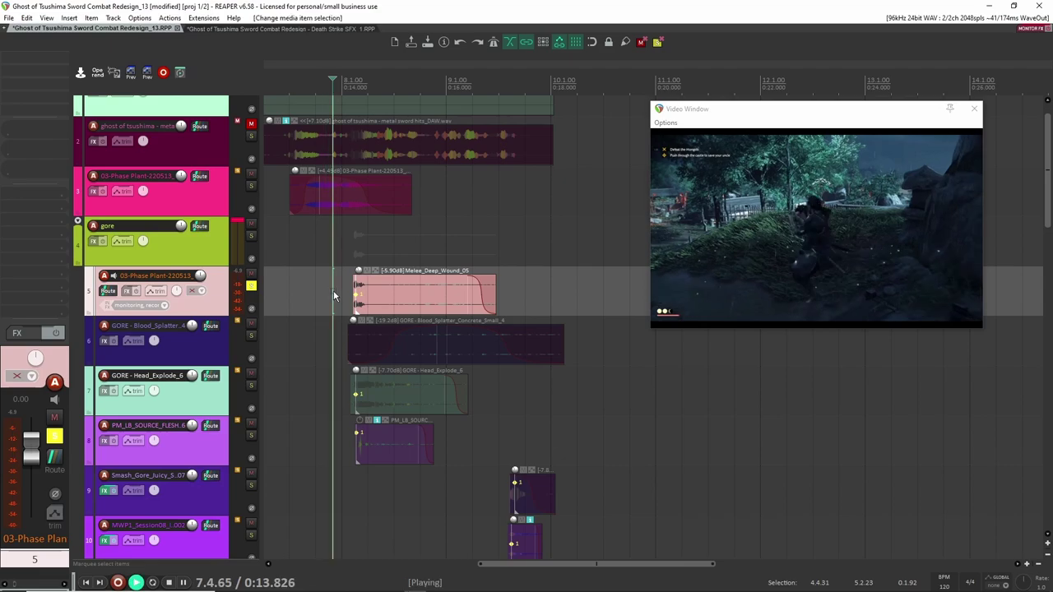
pyautogui.press('space')
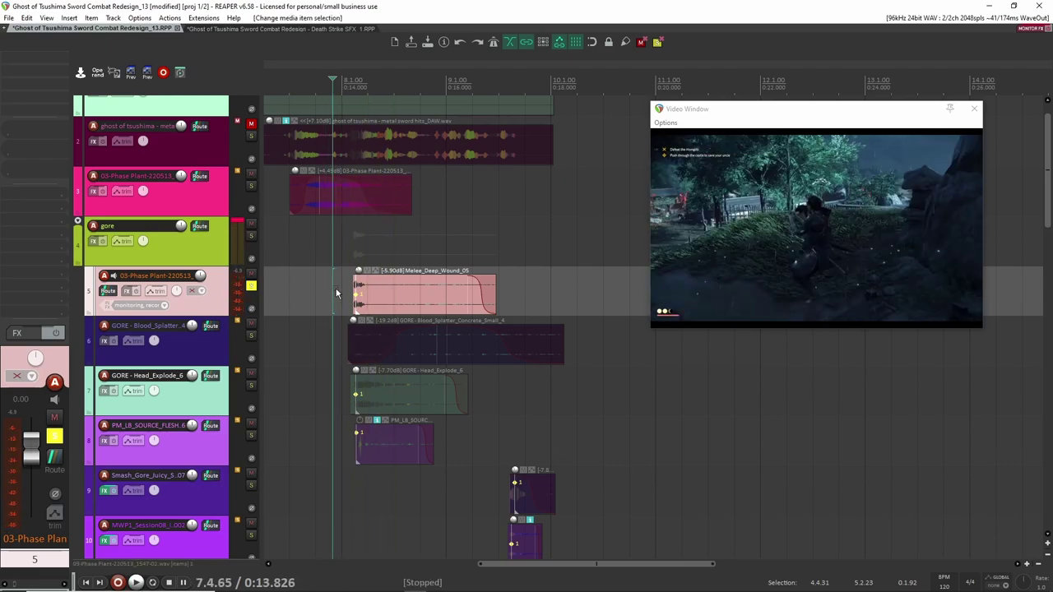
pyautogui.click(343, 298)
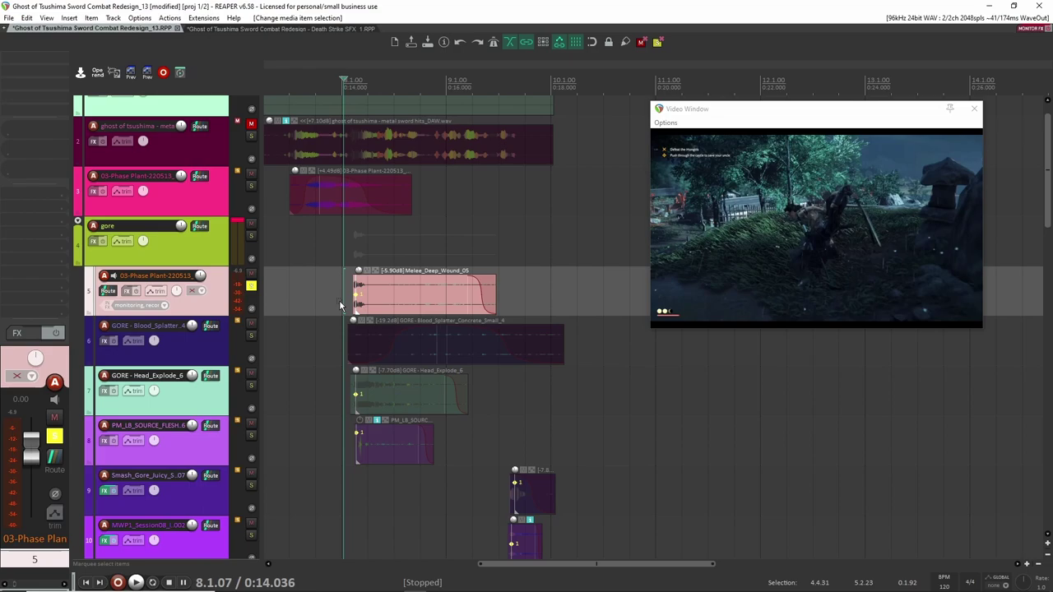
# Replay the Melee_Deep_Wound_05 layer from 0:14.036, and move the edit cursor just past the hit to check the video frame.
pyautogui.scroll(3, 366, 354)
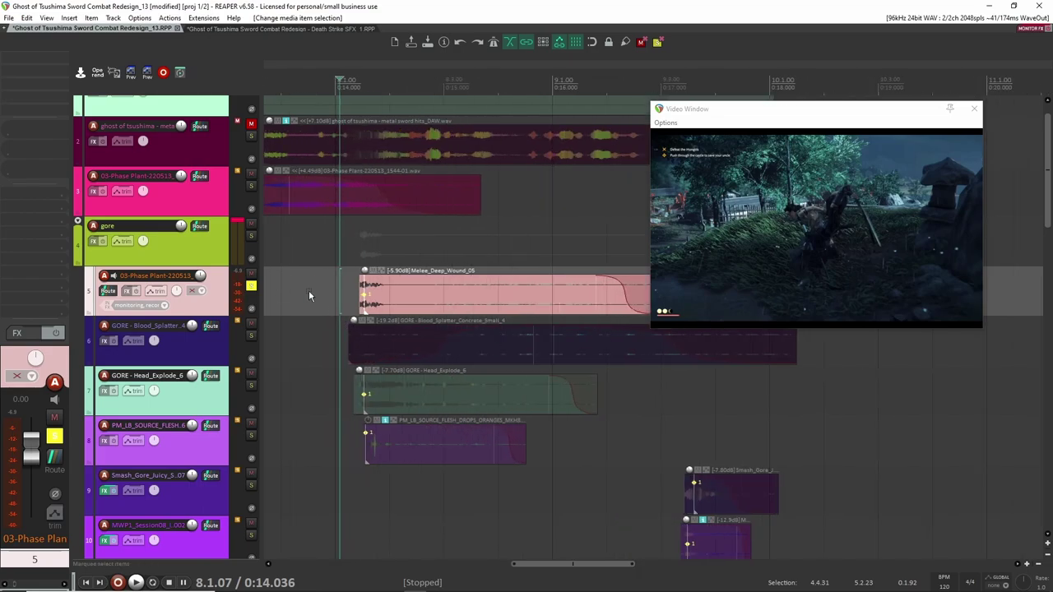
pyautogui.moveTo(309, 294); pyautogui.dragTo(273, 286)
pyautogui.press('space')
pyautogui.press('space')
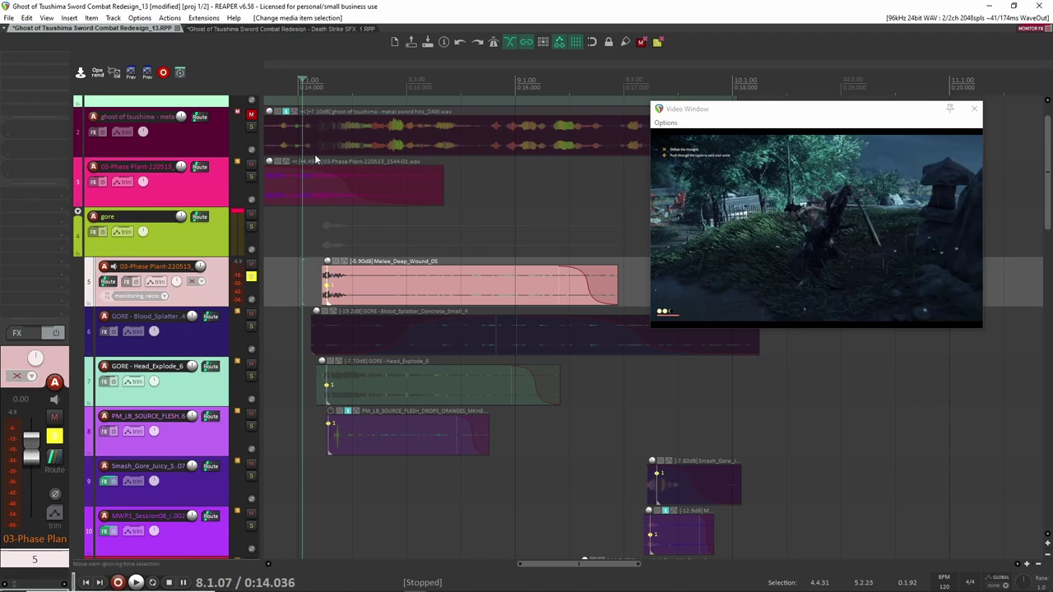
pyautogui.moveTo(302, 78); pyautogui.dragTo(517, 82)
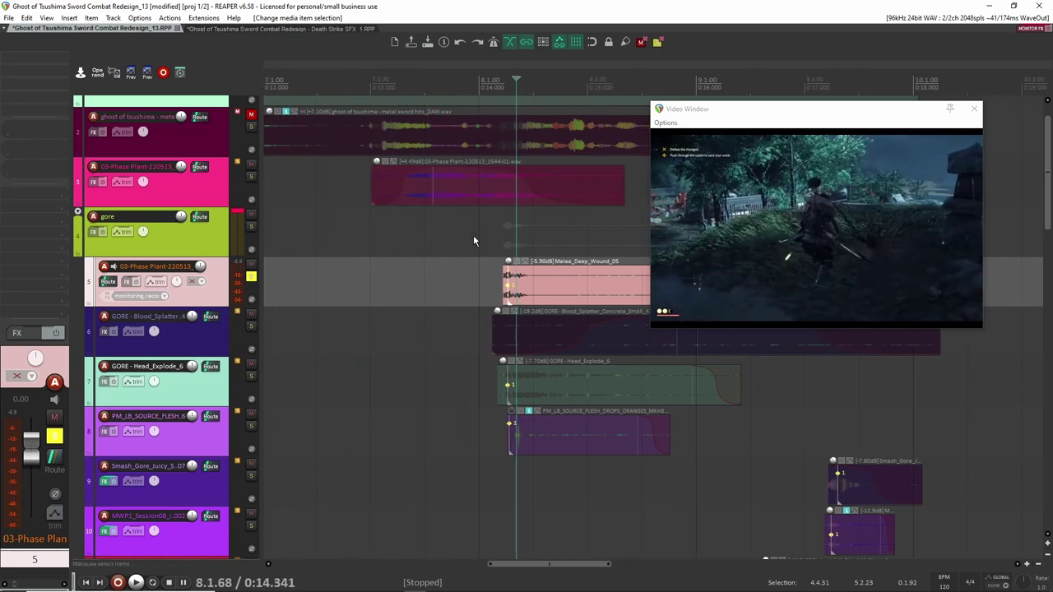
# Switch the solo from track 5 to the Blood_Splatter_Concrete_Small_4 layer, play it, and clear the solo.
pyautogui.click(249, 279)
pyautogui.click(250, 325)
pyautogui.moveTo(451, 323); pyautogui.dragTo(345, 297)
pyautogui.hscroll(1, 363, 303)
pyautogui.click(313, 303)
pyautogui.press('space')
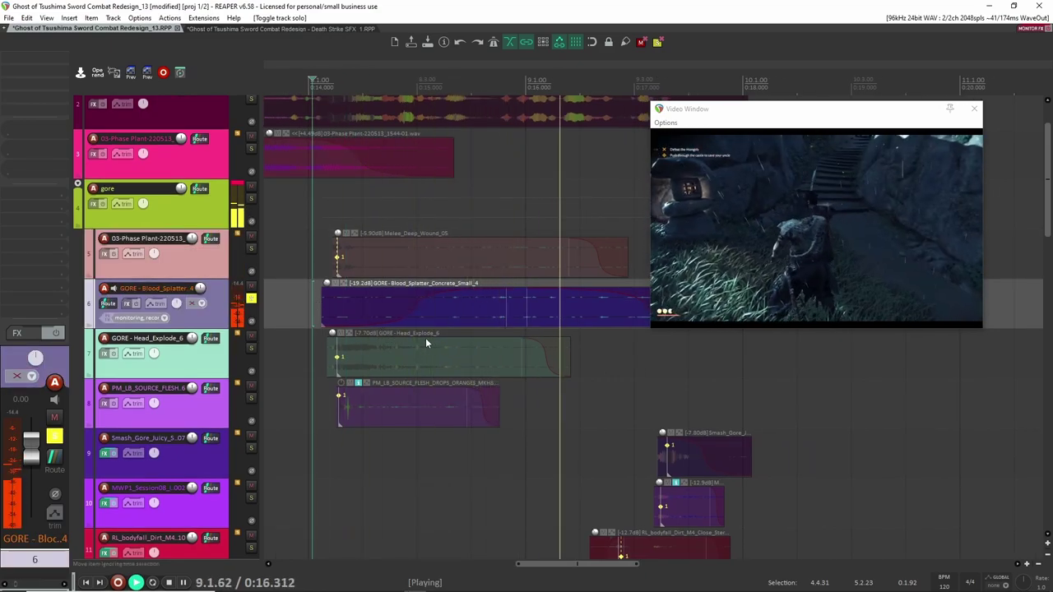
pyautogui.press('space')
pyautogui.click(252, 299)
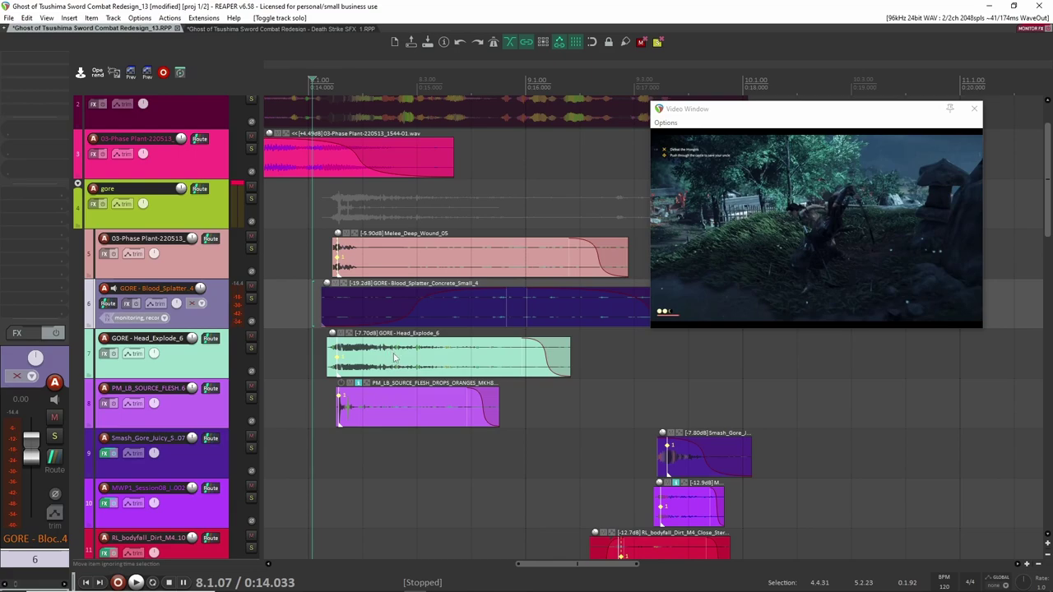
# Solo the GORE - Head_Explode_6 layer on track 7, play it, and clear the solo.
pyautogui.scroll(-5, 393, 357)
pyautogui.click(251, 348)
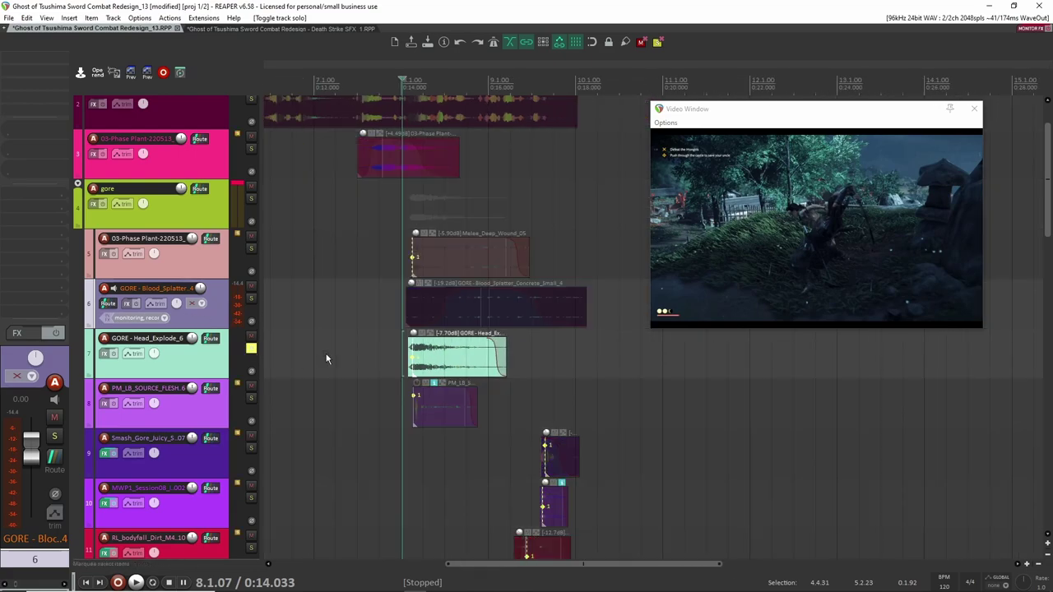
pyautogui.click(388, 357)
pyautogui.press('space')
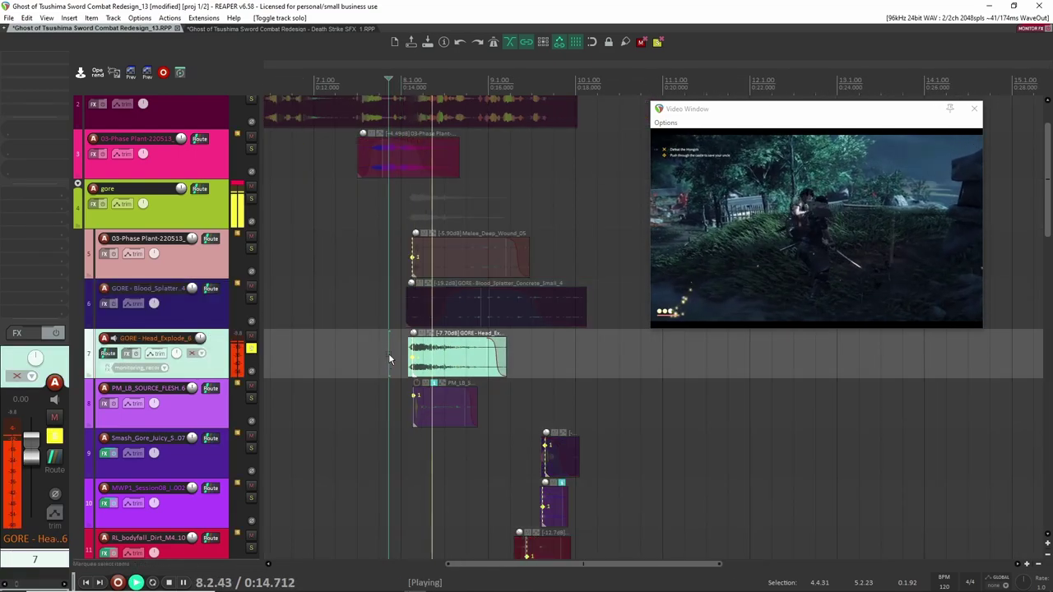
pyautogui.press('space')
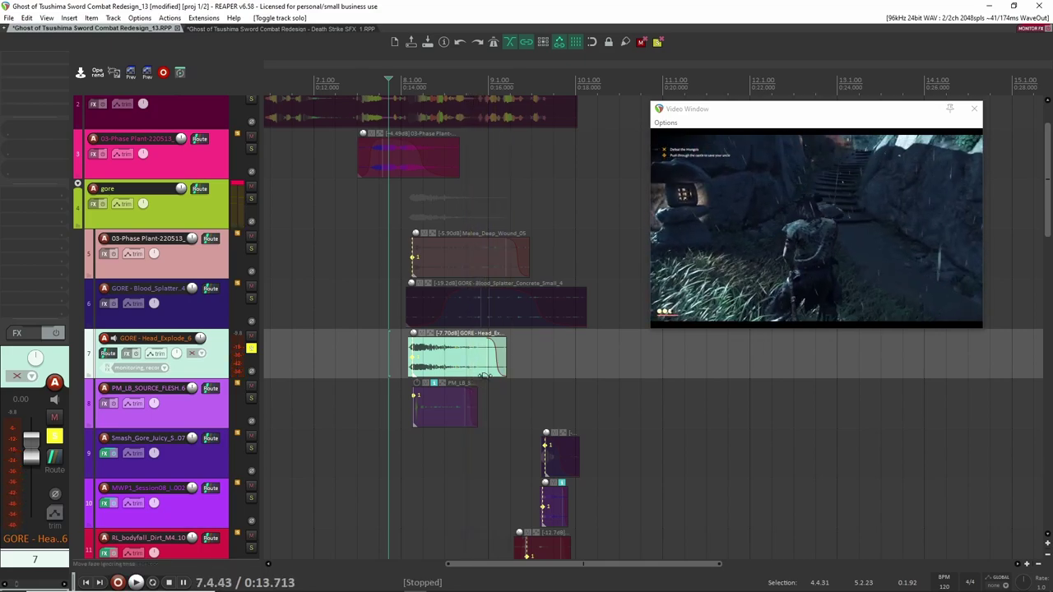
pyautogui.click(251, 348)
# Play the full mix with the Head_Explode_6 layer muted, and unmute the layer.
pyautogui.click(251, 336)
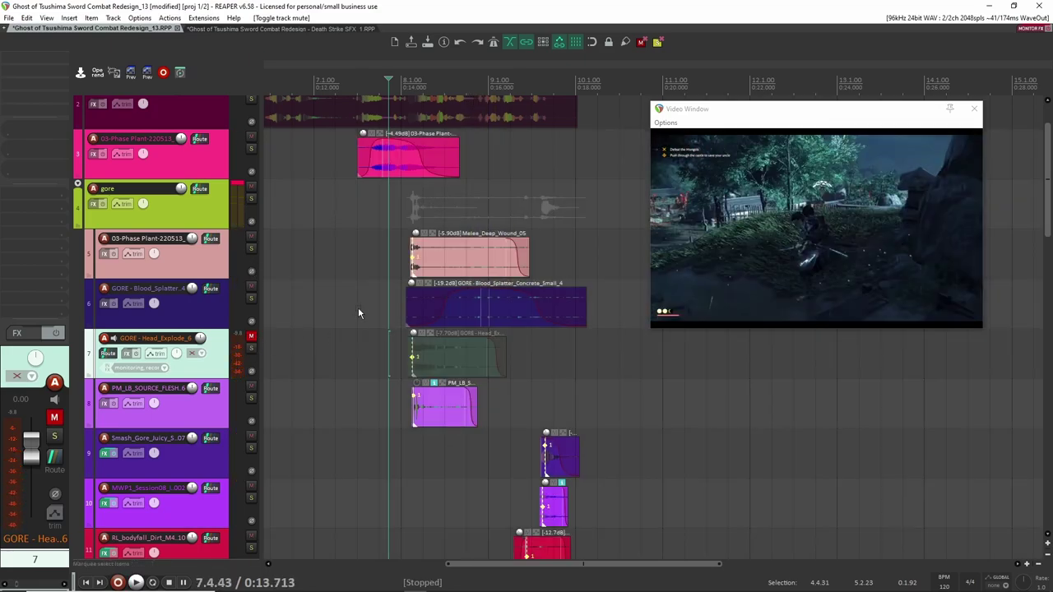
pyautogui.click(358, 306)
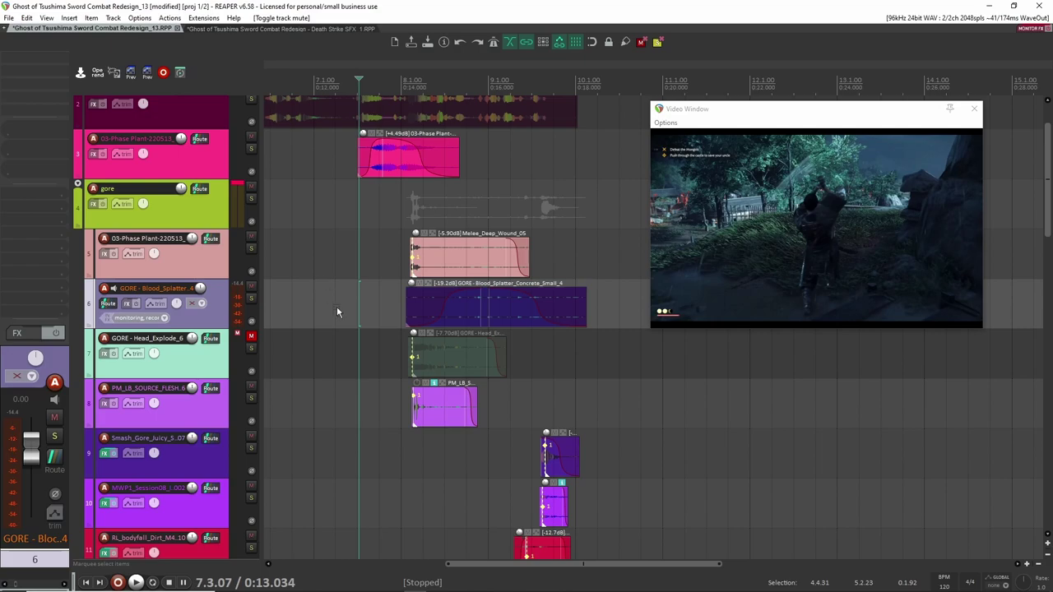
pyautogui.press('space')
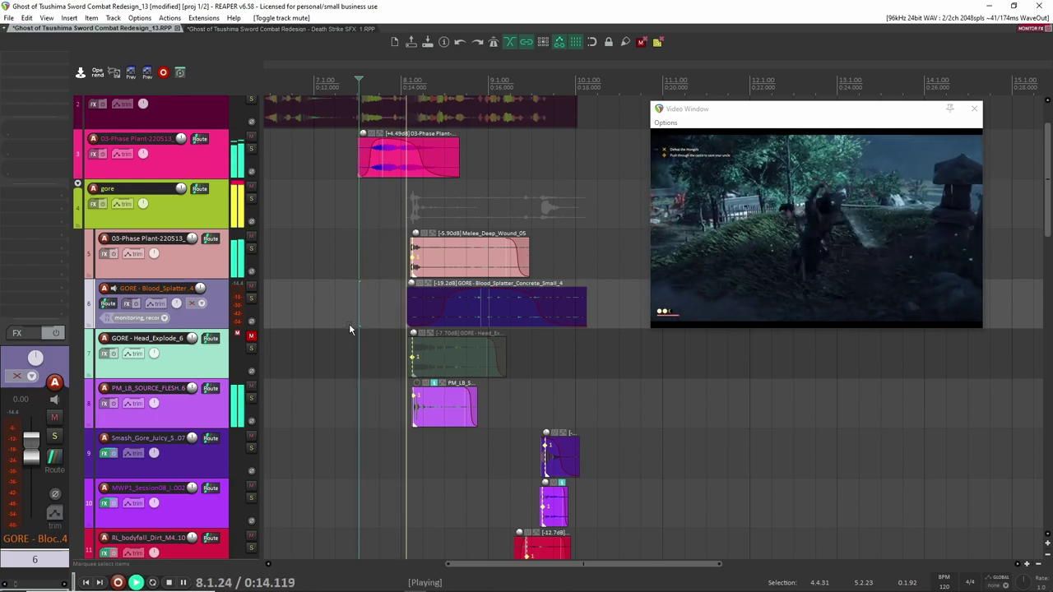
pyautogui.press('space')
pyautogui.click(251, 336)
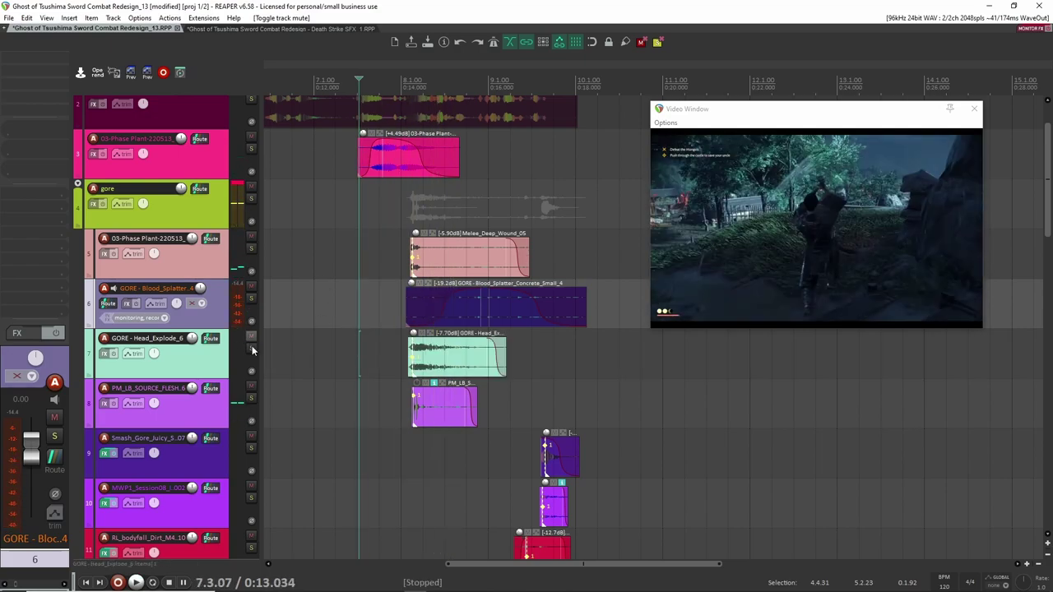
# Replay the Head_Explode_6 layer in solo from about 0:14.0 and return to the unsoloed mix.
pyautogui.click(251, 348)
pyautogui.click(401, 354)
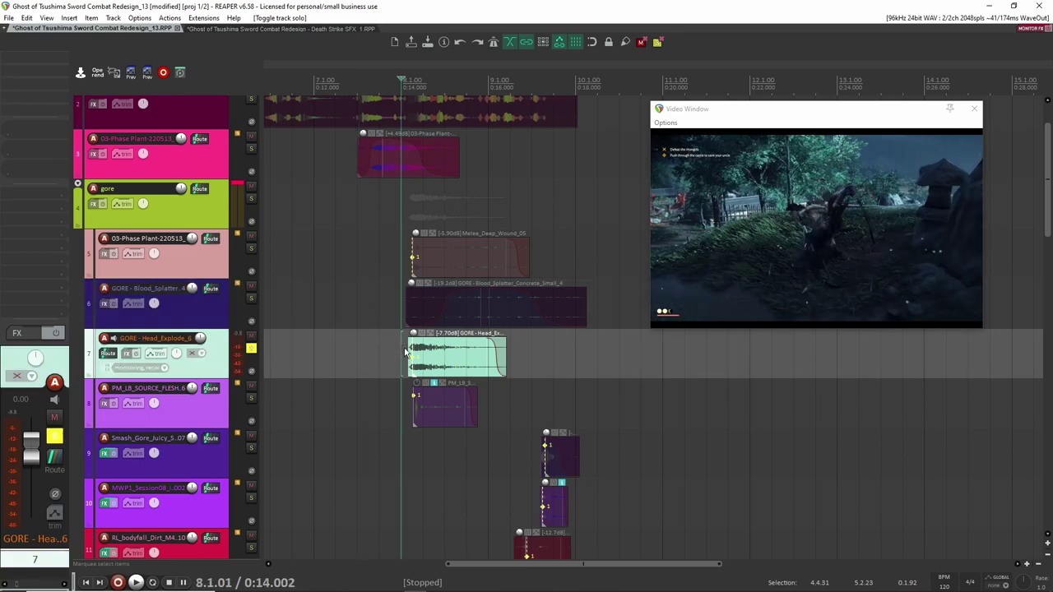
pyautogui.press('space')
pyautogui.click(251, 348)
pyautogui.press('space')
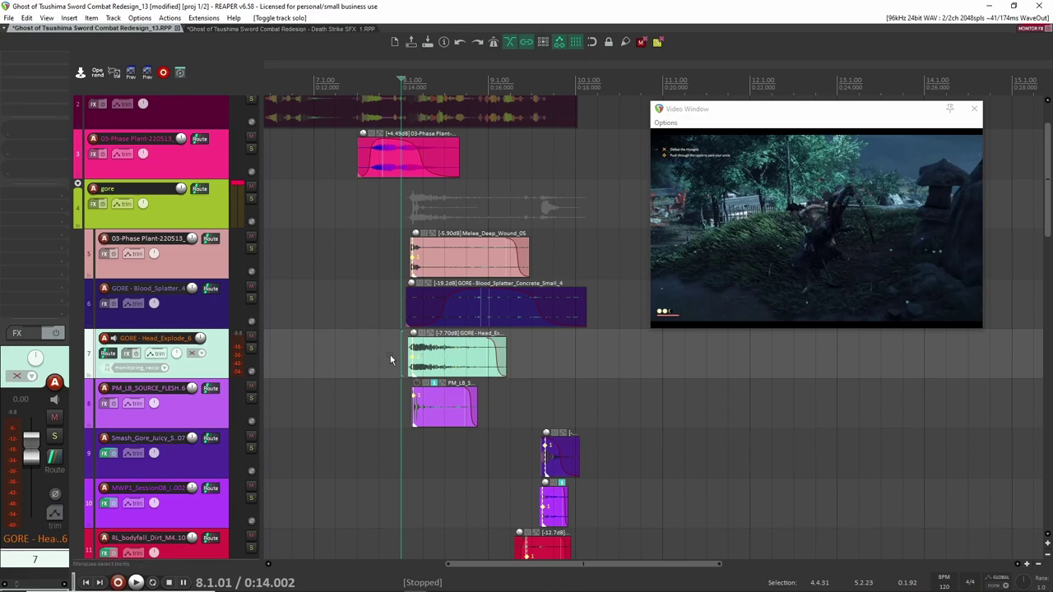
# Solo the PM_LB_SOURCE_FLESH layer on track 8 and play it from just before its clip.
pyautogui.click(251, 399)
pyautogui.click(397, 404)
pyautogui.press('space')
pyautogui.press('space')
# Add the Melee_Deep_Wound_05 layer to the solo, play both flesh layers together repeatedly, and clear the solos.
pyautogui.click(251, 248)
pyautogui.press('space')
pyautogui.press('space')
pyautogui.press('space')
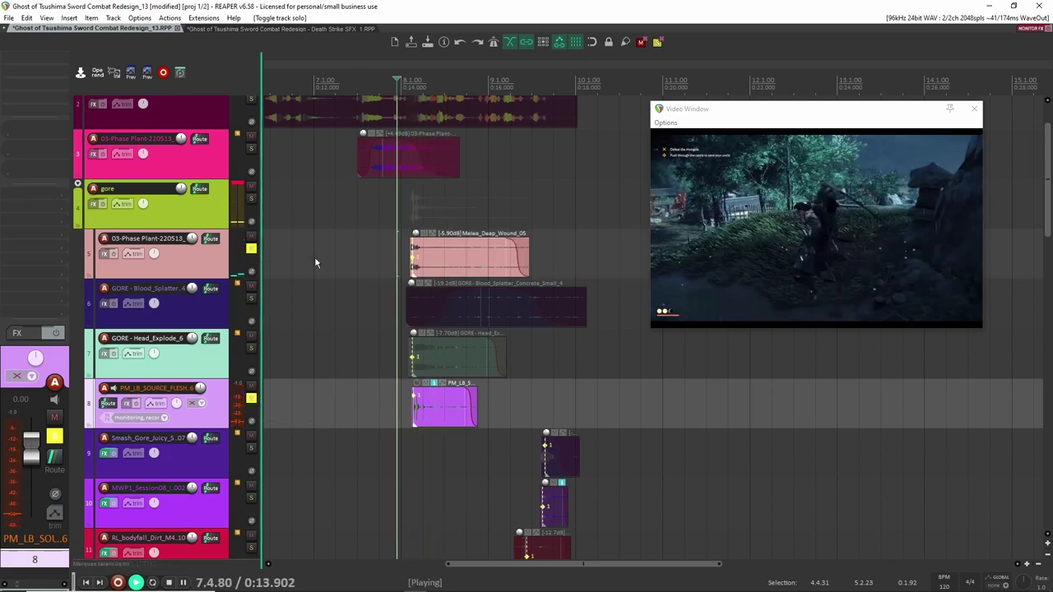
pyautogui.press('space')
pyautogui.press('space')
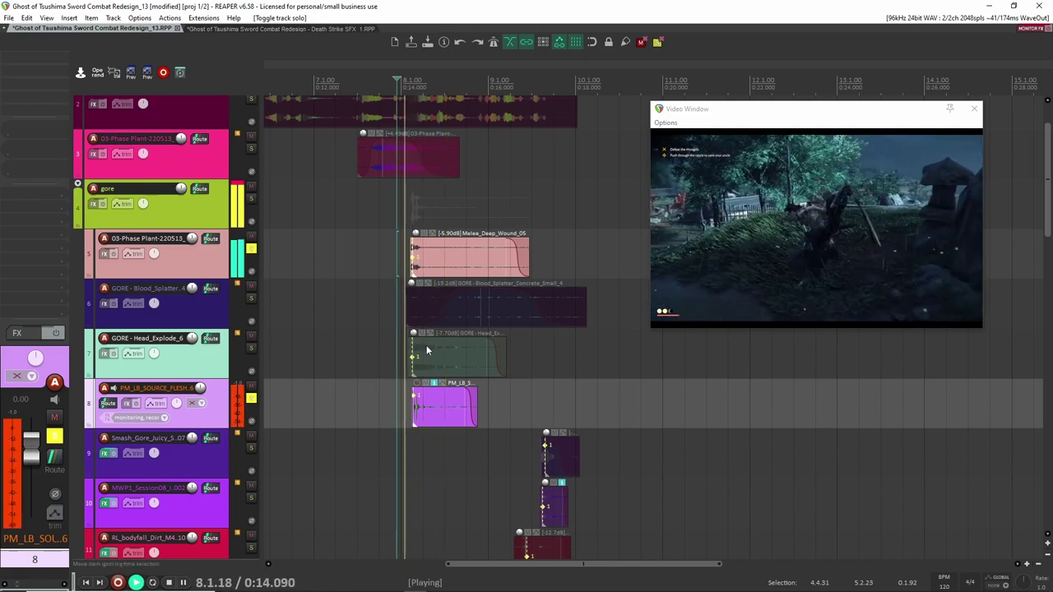
pyautogui.press('space')
pyautogui.click(252, 251)
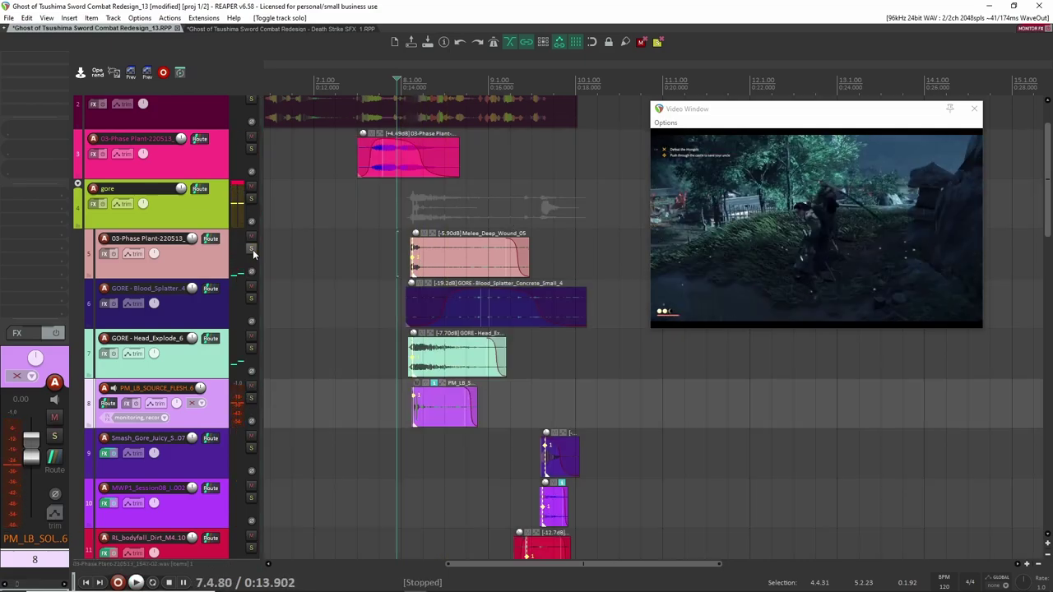
# Play the unsoloed mix from just before the gore hit.
pyautogui.press('space')
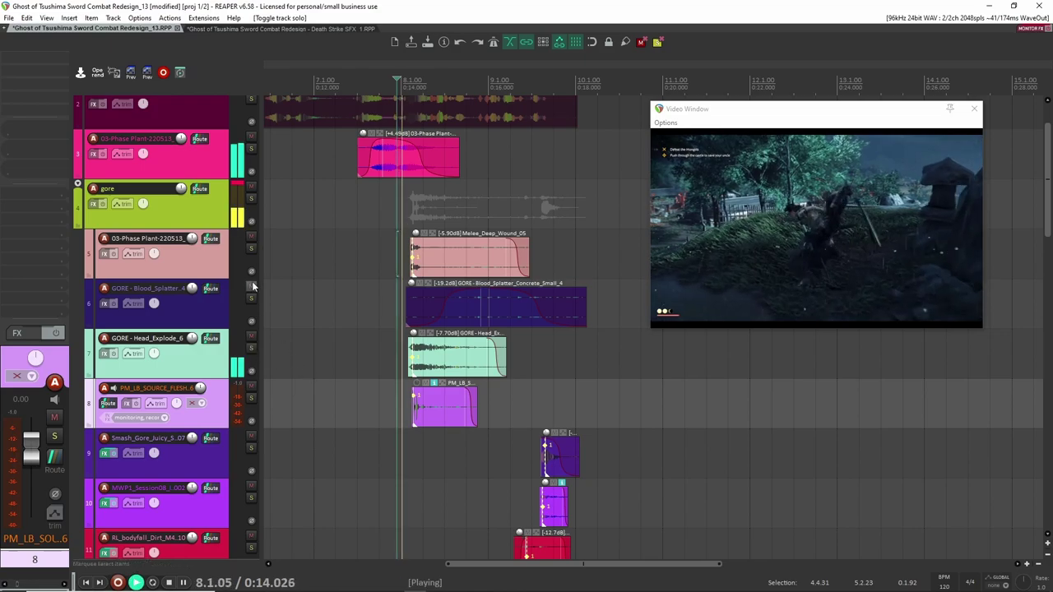
pyautogui.scroll(-4, 297, 286)
pyautogui.press('space')
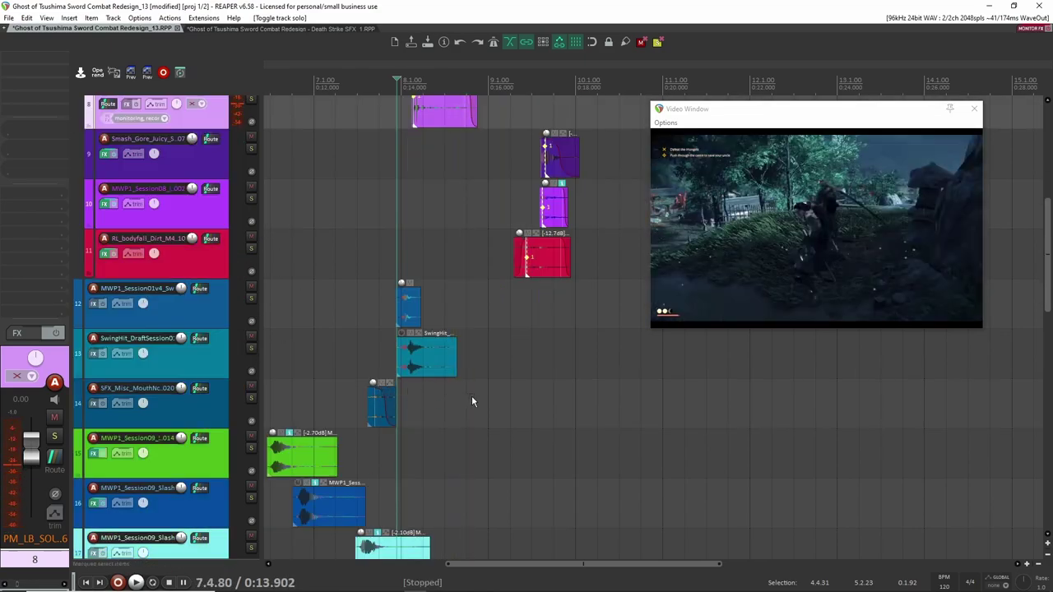
# Solo the Smash_Gore_Juicy layer on track 9 and play it from 0:16.466.
pyautogui.hscroll(3, 411, 296)
pyautogui.click(354, 262)
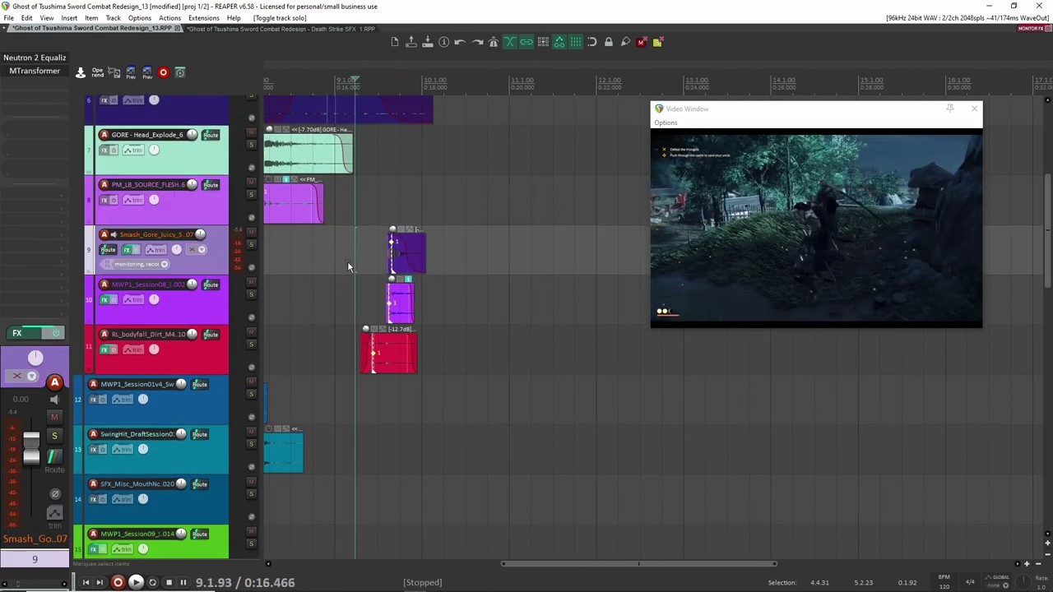
pyautogui.click(251, 245)
pyautogui.press('space')
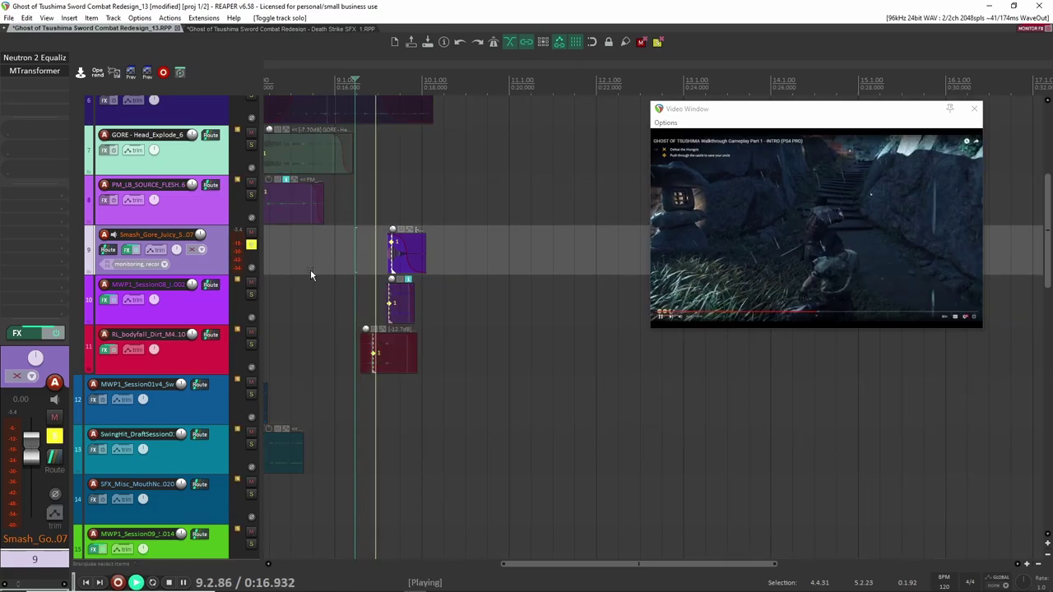
pyautogui.press('space')
# Play the soloed RL_bodyfall_Dirt layer on track 11 from just before its clip.
pyautogui.hscroll(-3, 486, 318)
pyautogui.scroll(3, 490, 329)
pyautogui.scroll(-2, 491, 330)
pyautogui.hscroll(2, 412, 306)
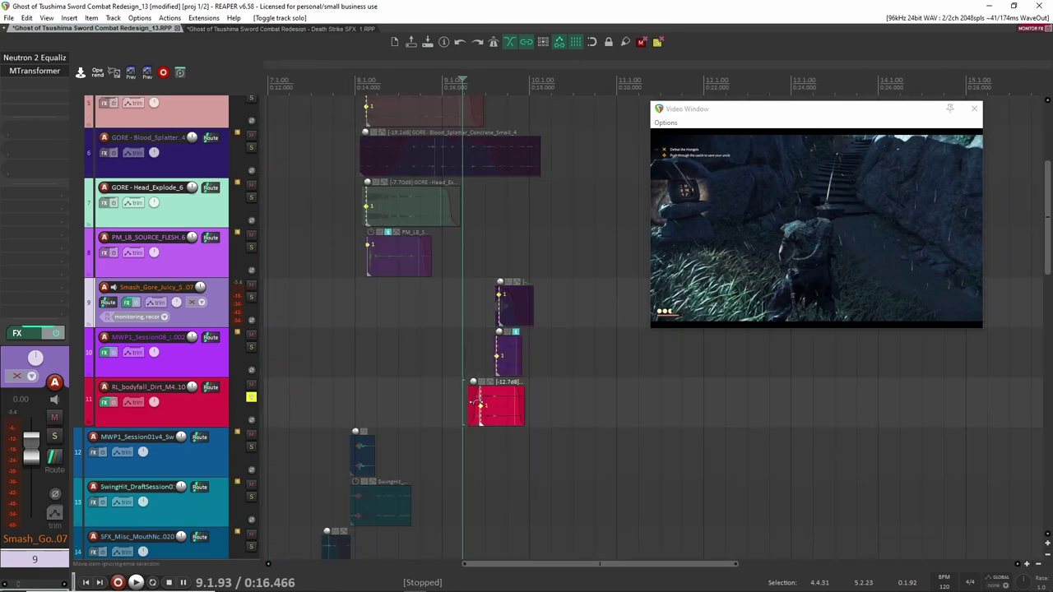
pyautogui.click(481, 403)
pyautogui.press('space')
pyautogui.press('space')
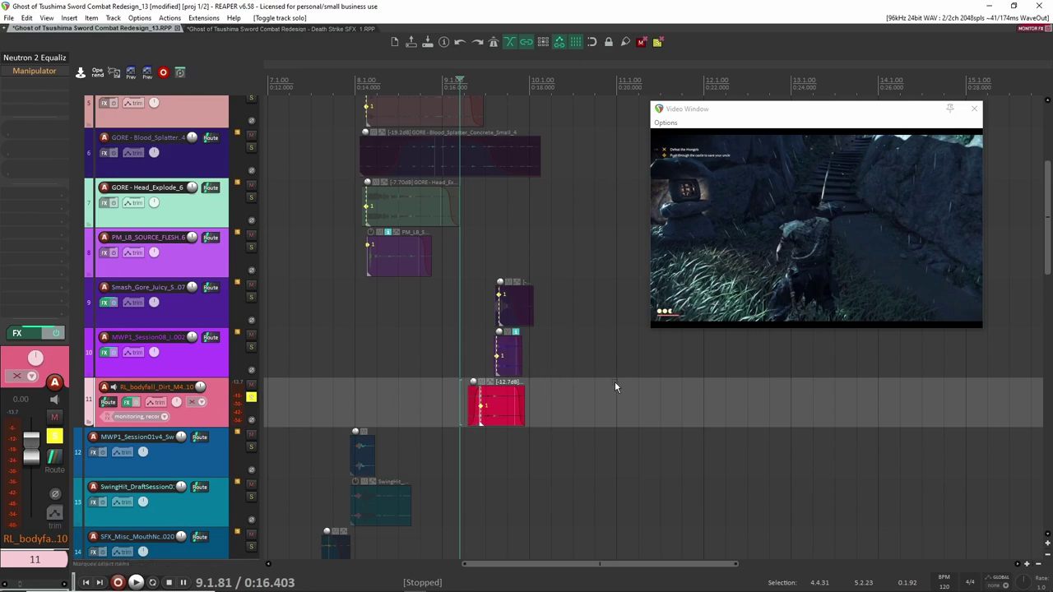
# Move the edit cursor around the start of the body-fall clip to check the matching video frames.
pyautogui.click(499, 82)
pyautogui.click(480, 88)
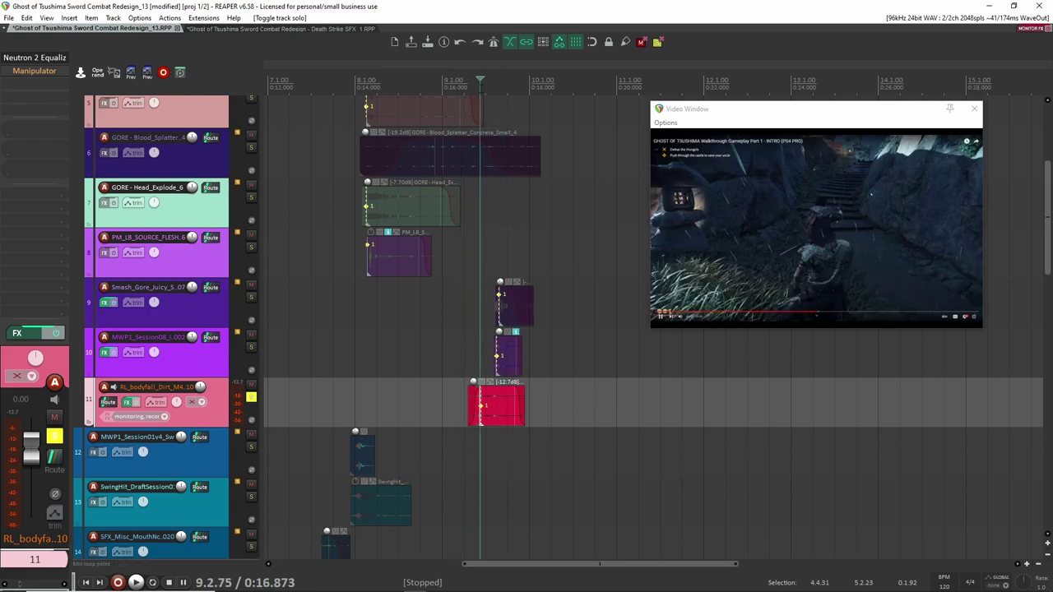
pyautogui.click(474, 83)
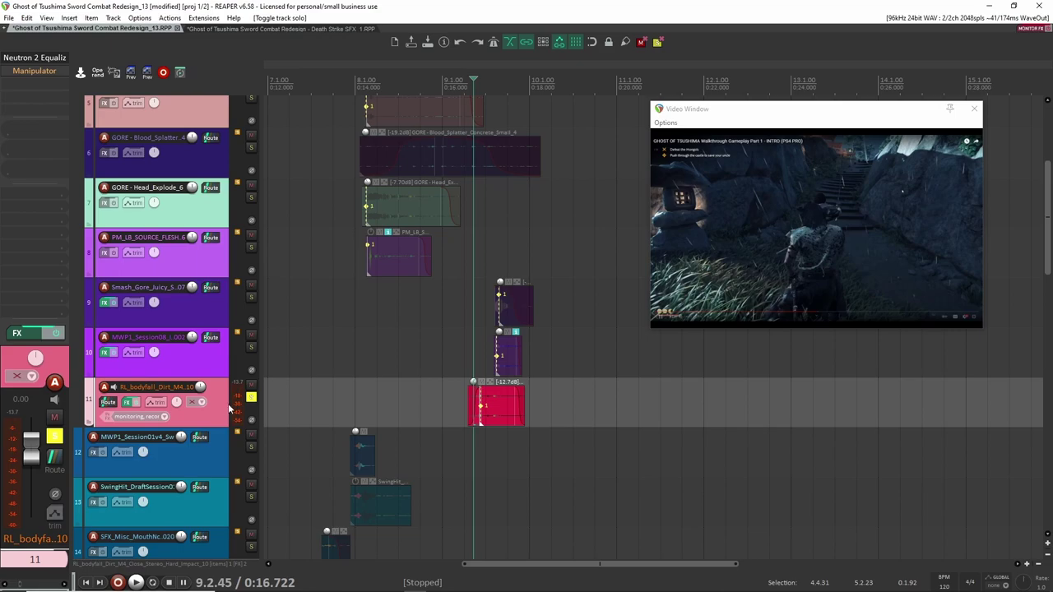
# Replay the soloed body-fall layer several times from 0:16.466.
pyautogui.click(463, 409)
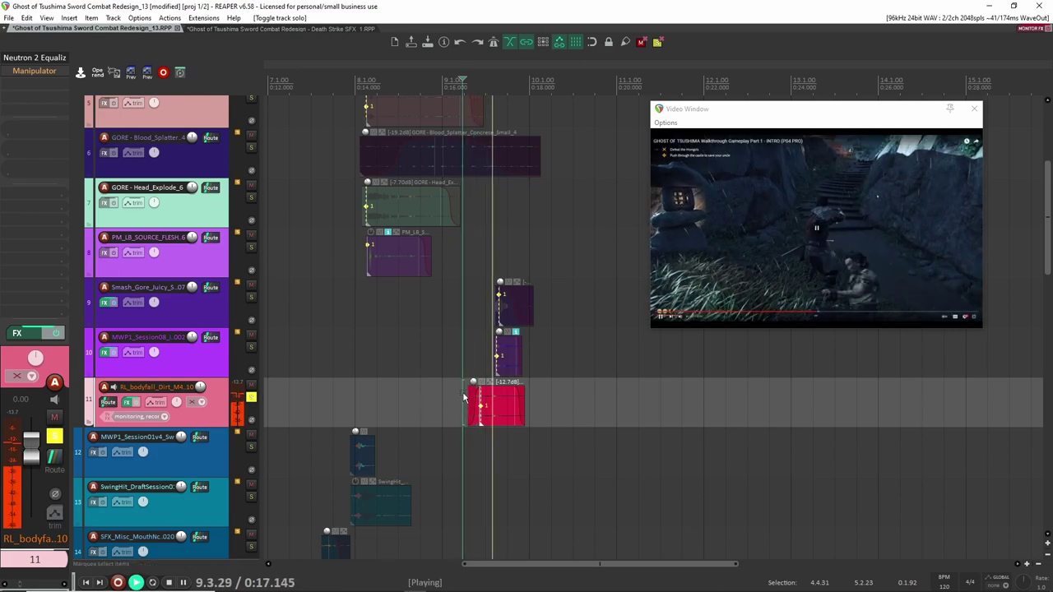
pyautogui.click(463, 407)
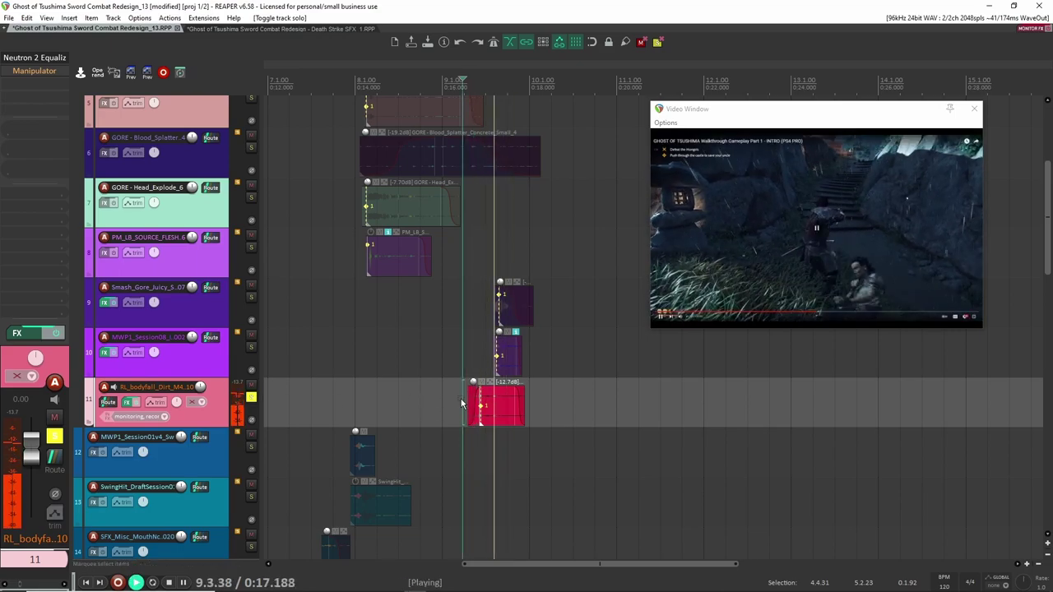
pyautogui.press('space')
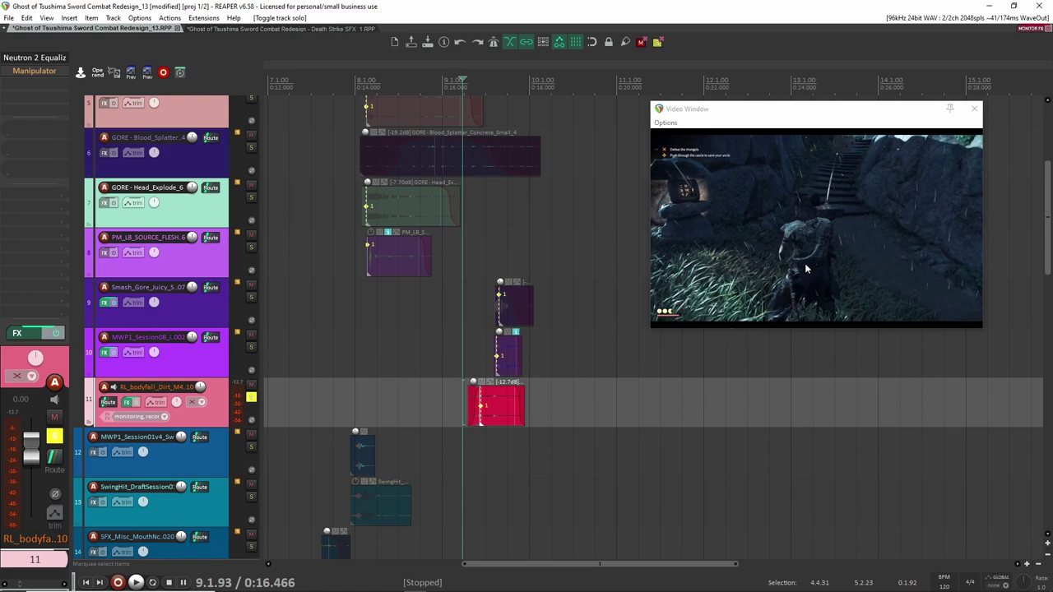
pyautogui.press('space')
pyautogui.press('space')
# View the Neutron 2 Equalizer settings on the body-fall track and close the effect window.
pyautogui.hotkey('shift', 'f')
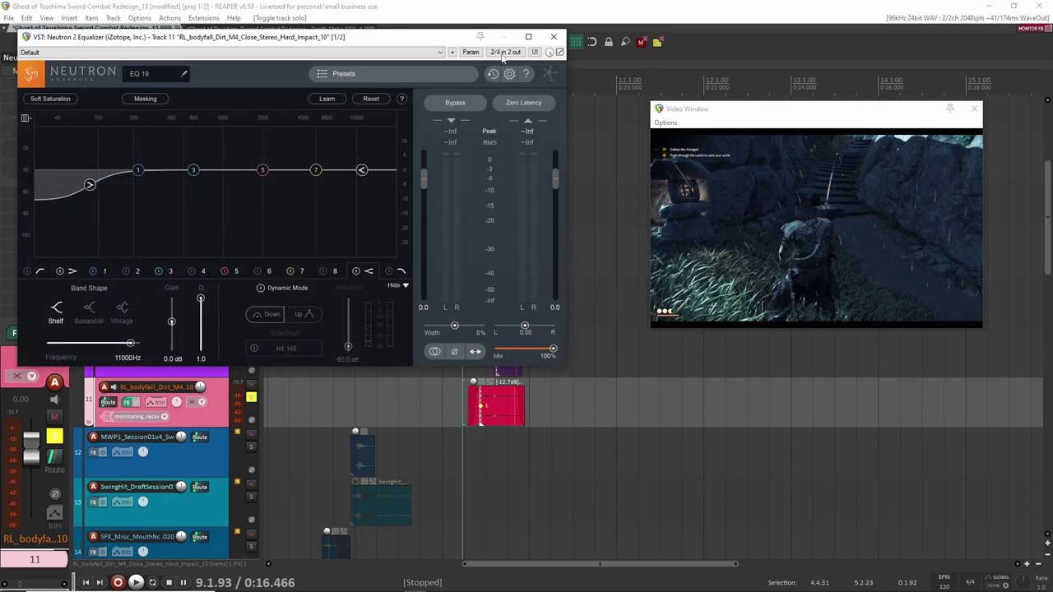
pyautogui.click(553, 36)
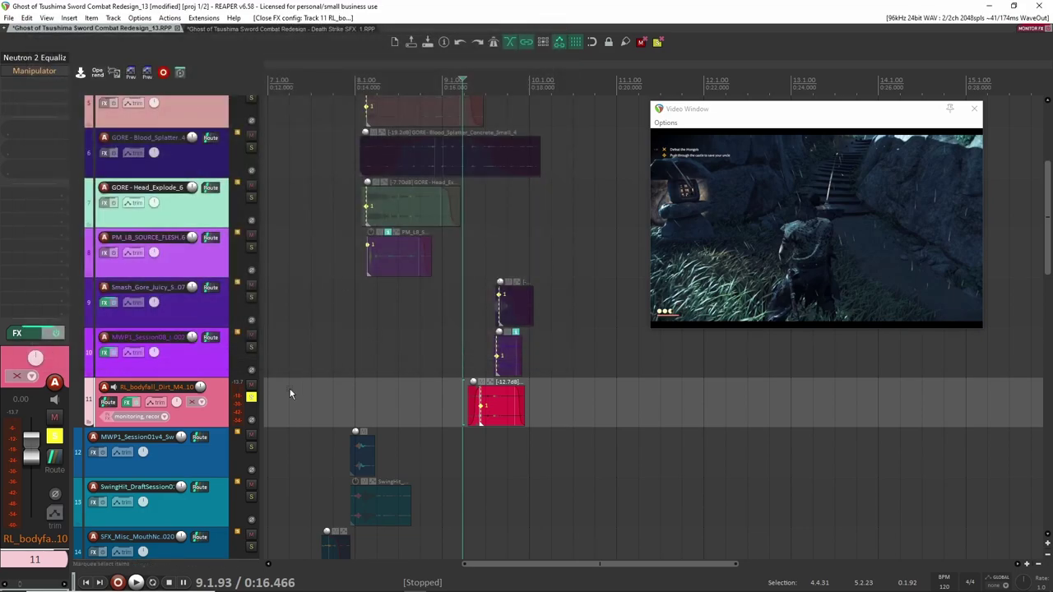
# Solo the MWP1_Session08_Kick002 layer on track 10 instead of the body fall, play it, and close its effect window.
pyautogui.click(251, 397)
pyautogui.click(252, 348)
pyautogui.click(495, 351)
pyautogui.press('space')
pyautogui.press('space')
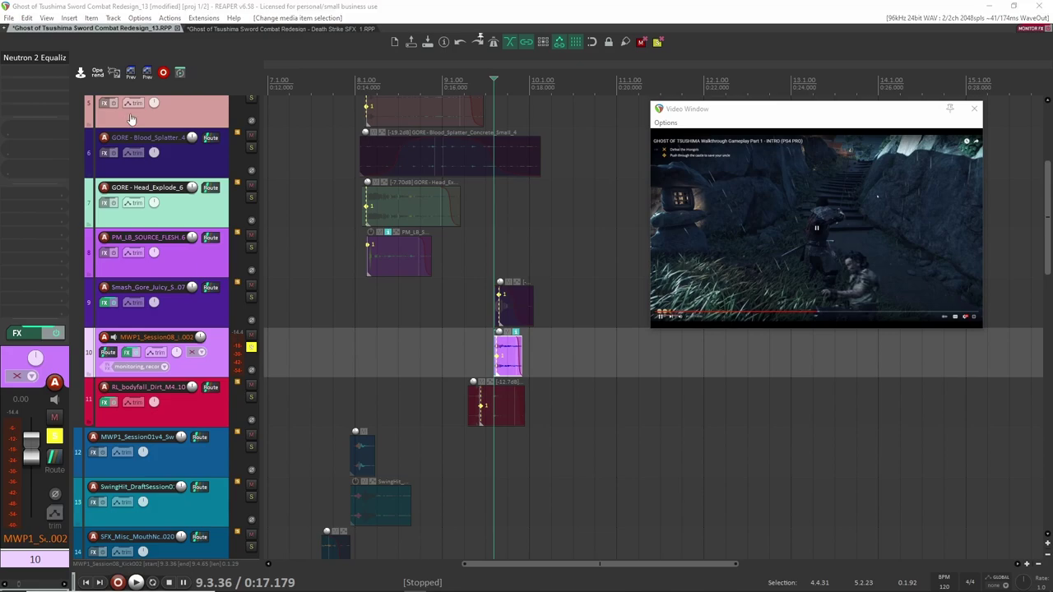
pyautogui.click(554, 37)
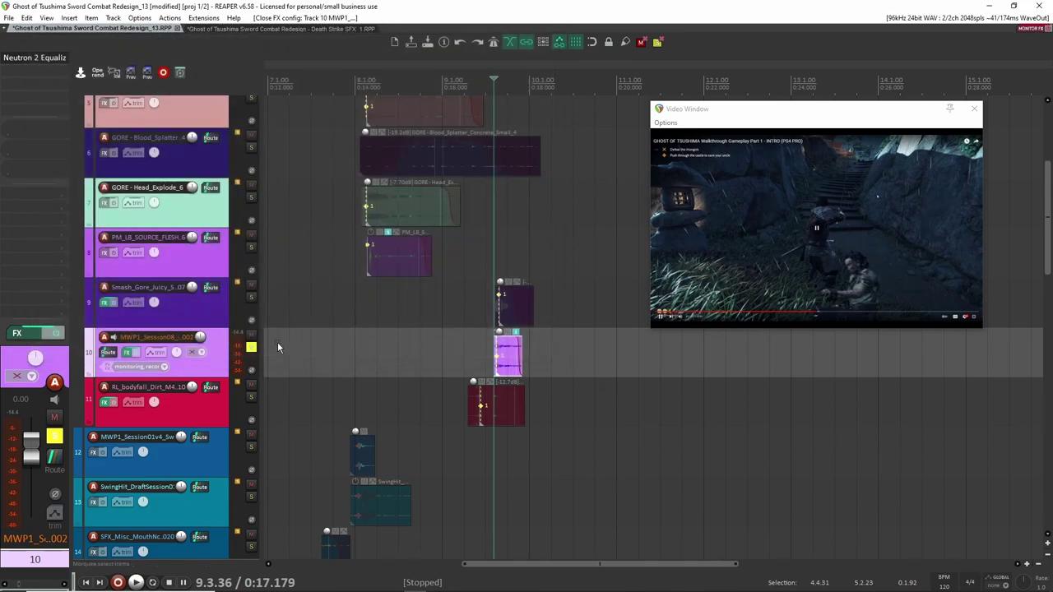
# Unsolo and mute the kick layer on track 10, and play the mix around the Smash_Gore_Juicy_Smash_07 clip on track 9.
pyautogui.click(252, 347)
pyautogui.click(251, 336)
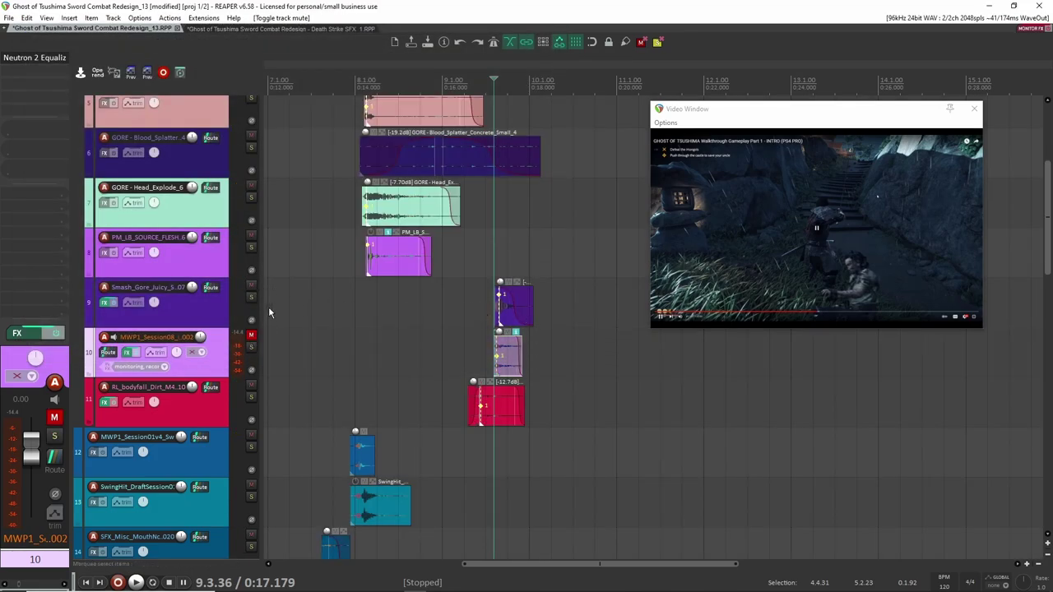
pyautogui.click(195, 315)
pyautogui.moveTo(462, 313); pyautogui.dragTo(445, 310)
pyautogui.click(473, 304)
pyautogui.press('space')
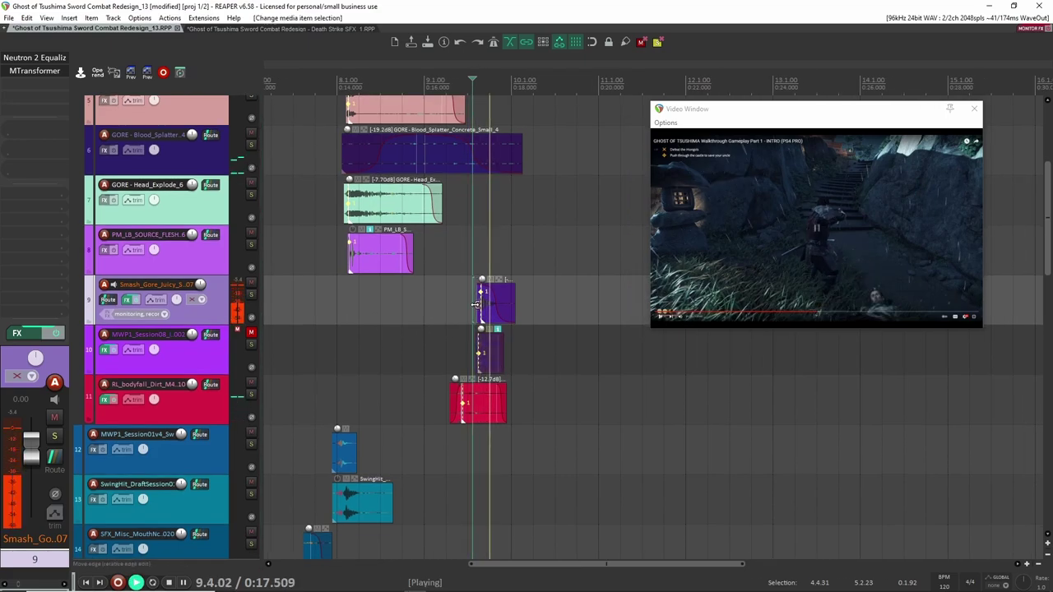
pyautogui.press('space')
pyautogui.press('space')
pyautogui.press('space')
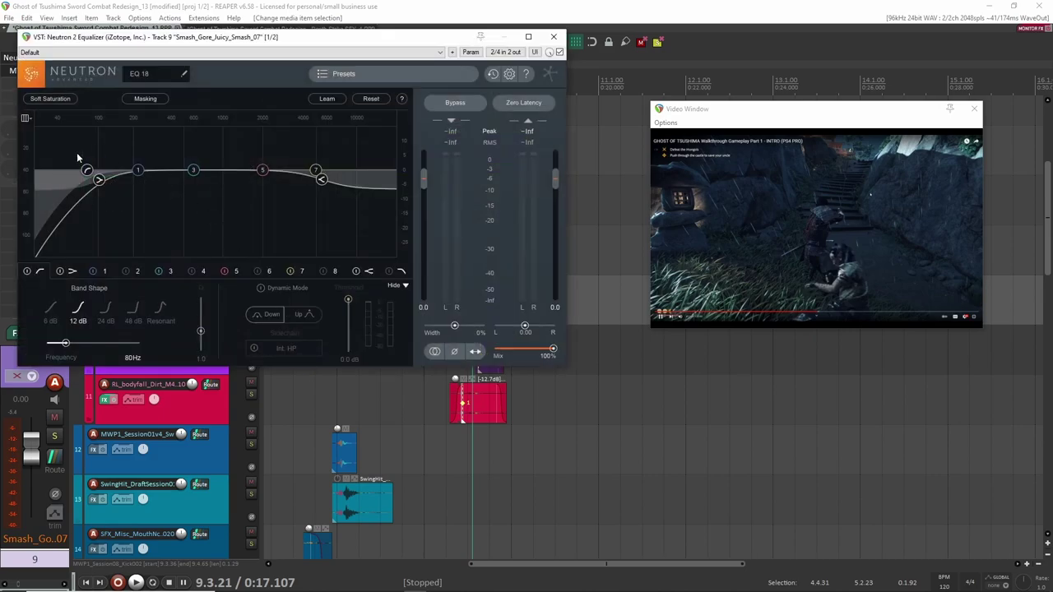
# Close the gore smash track's equalizer window and compare playback with Neutron 2 Equalizer bypassed and enabled.
pyautogui.click(556, 38)
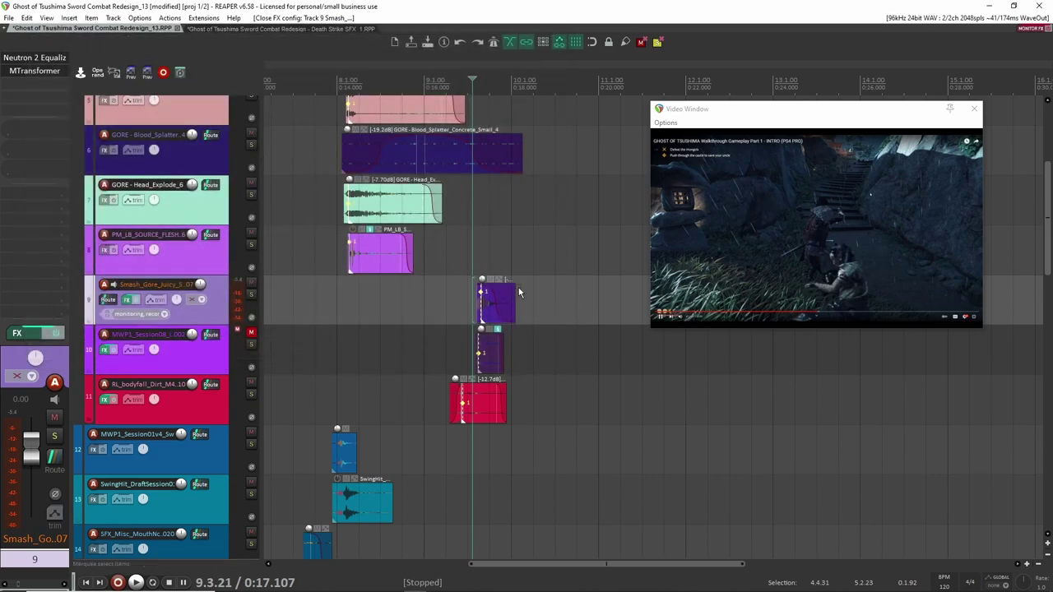
pyautogui.keyDown('shift'); pyautogui.click(24, 59); pyautogui.keyUp('shift')
pyautogui.press('space')
pyautogui.press('space')
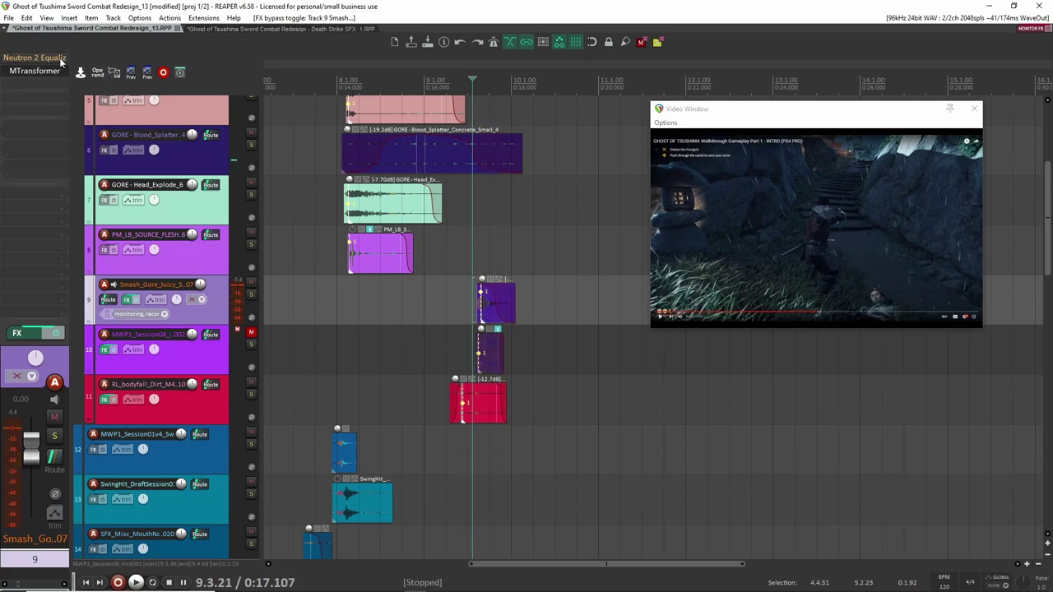
pyautogui.press('space')
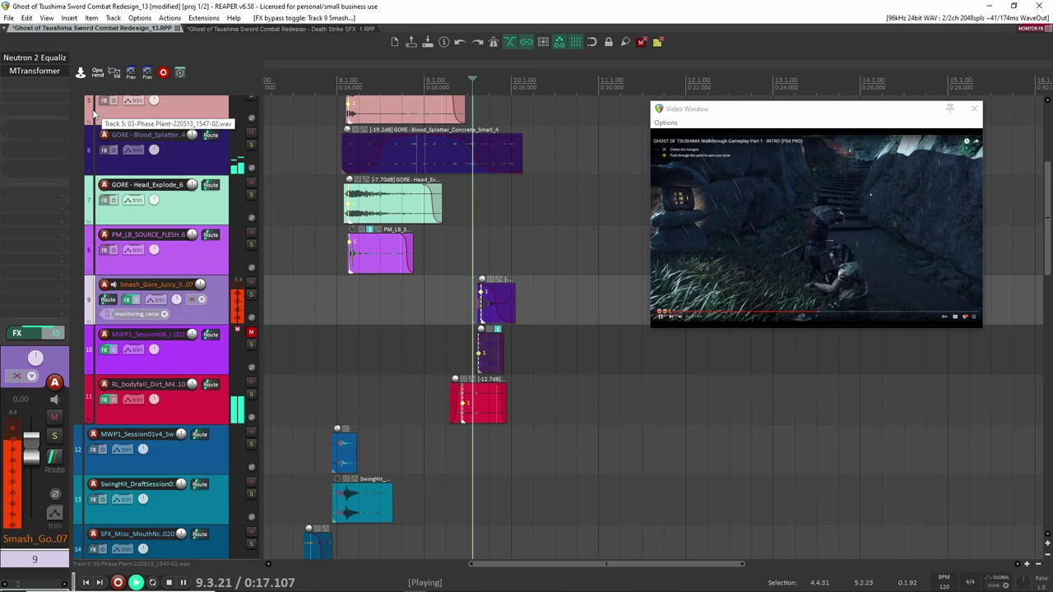
pyautogui.press('space')
# View the MTransformer pitch shift on the gore smash track, compare playback with it bypassed and enabled, and close the effect window.
pyautogui.doubleClick(29, 72)
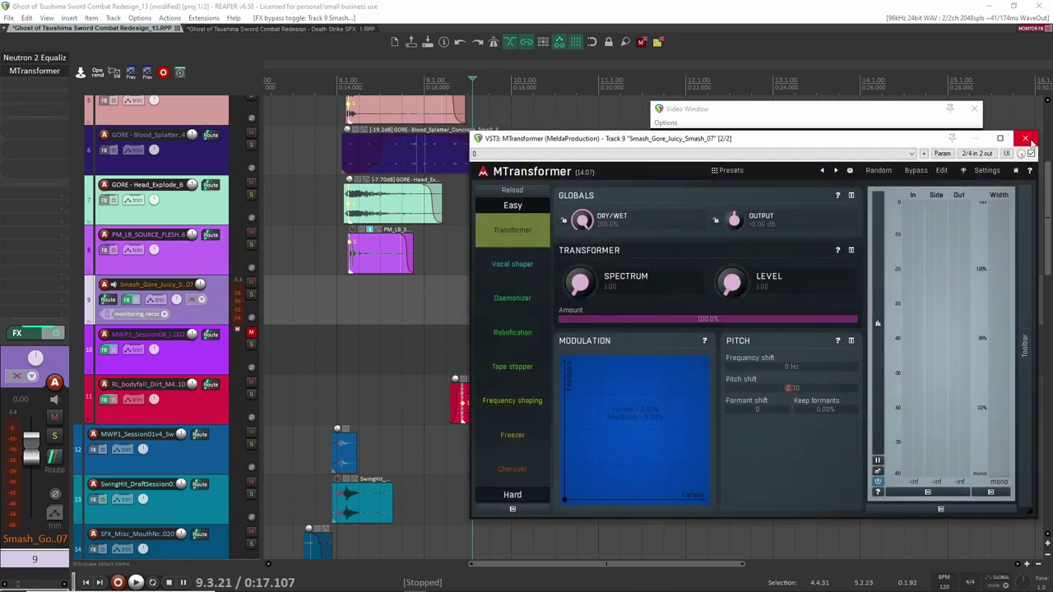
pyautogui.click(1032, 154)
pyautogui.moveTo(902, 145); pyautogui.dragTo(521, 94)
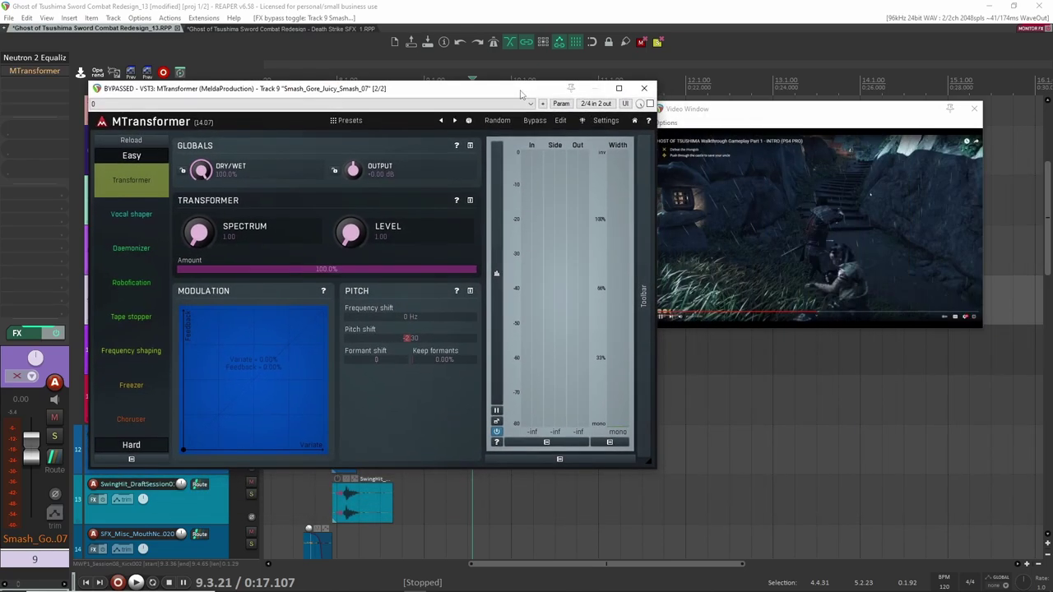
pyautogui.press('space')
pyautogui.press('space')
pyautogui.click(649, 104)
pyautogui.press('space')
pyautogui.press('space')
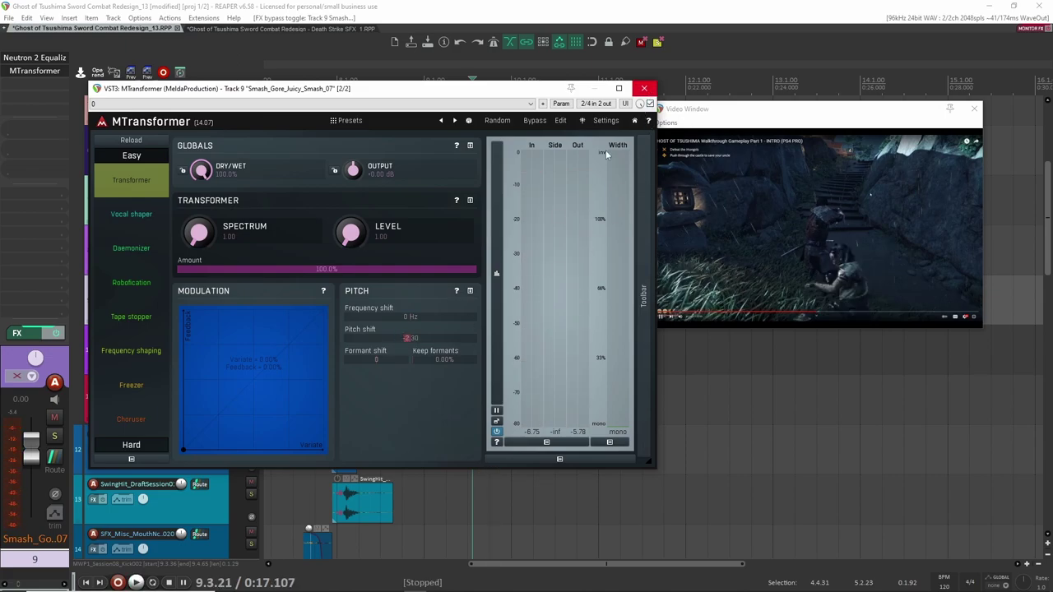
pyautogui.press('Escape')
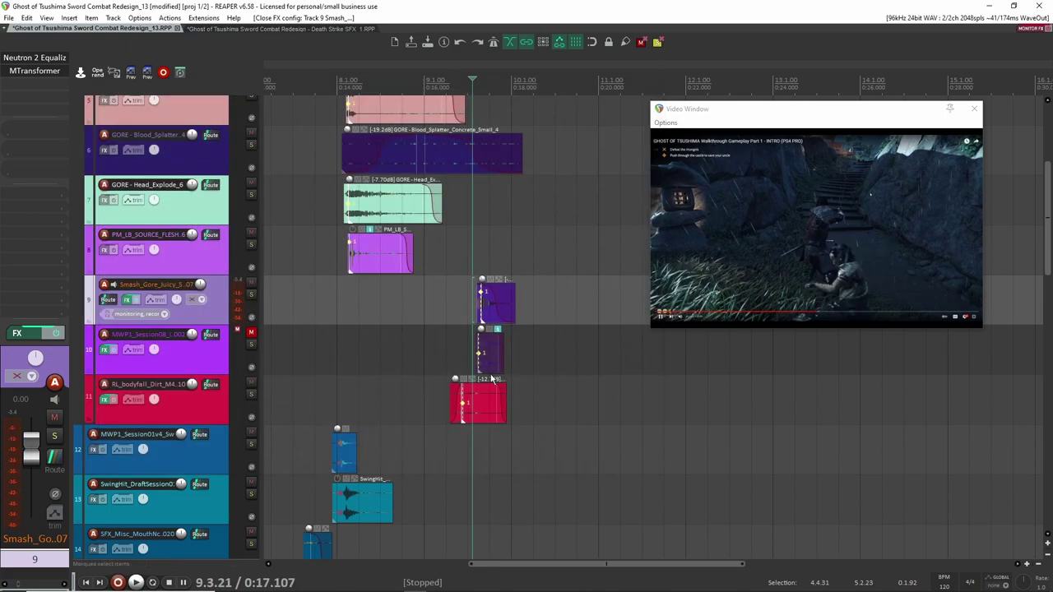
# Play the gore smash in the mix from 0:17.069, and play it soloed without the kick layer.
pyautogui.click(471, 302)
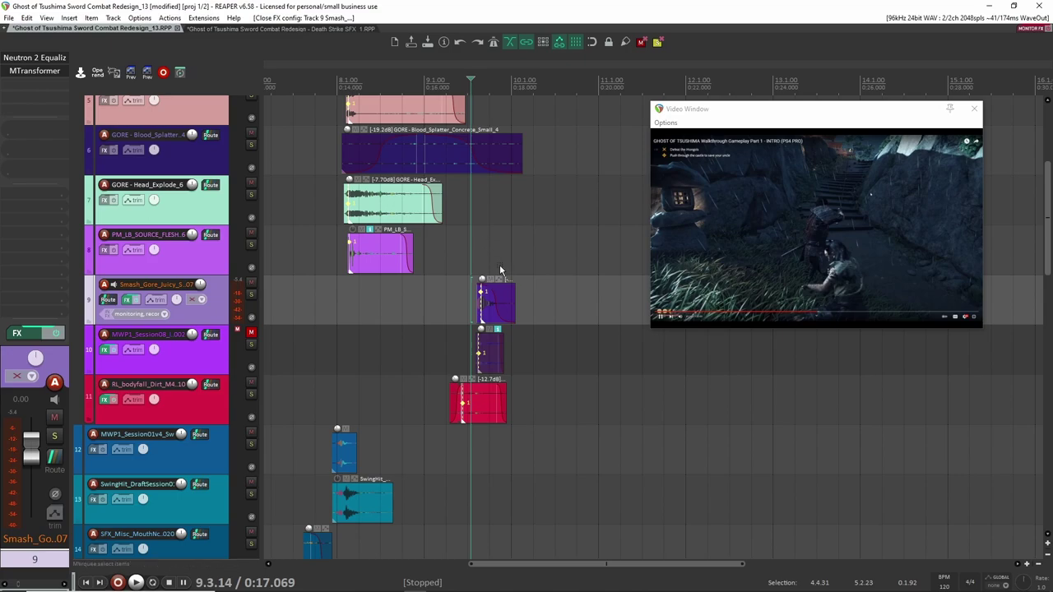
pyautogui.press('space')
pyautogui.press('space')
pyautogui.click(254, 344)
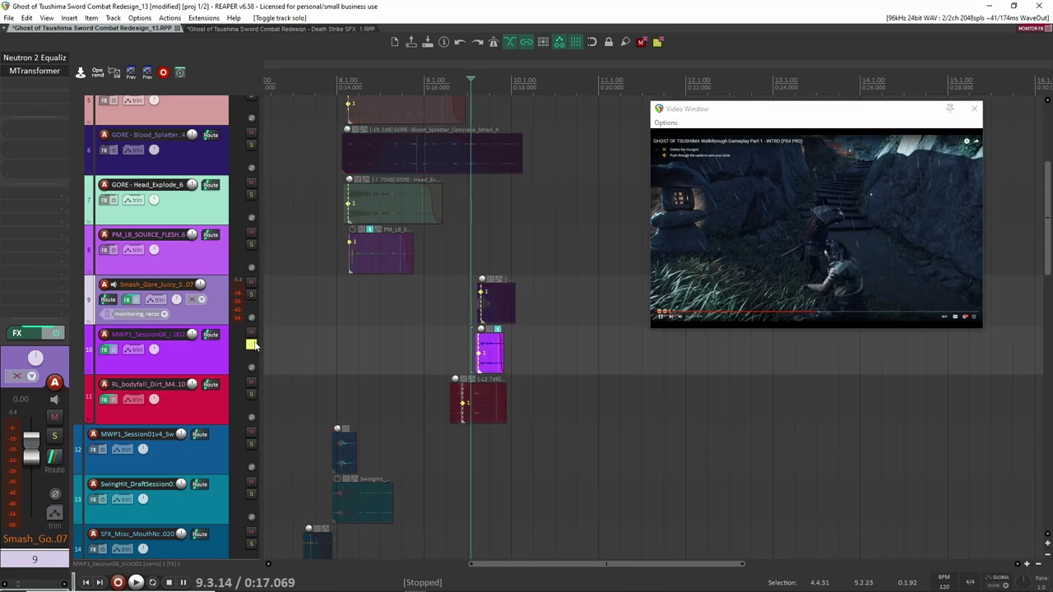
pyautogui.click(251, 294)
pyautogui.click(254, 345)
pyautogui.press('space')
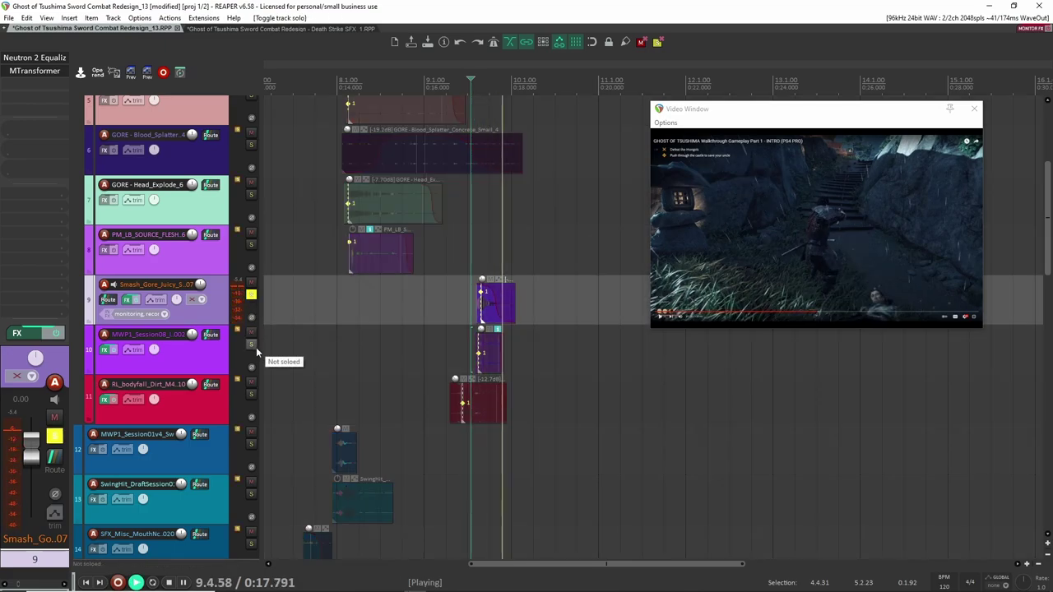
pyautogui.press('space')
# Alternate playback of the soloed gore smash with and without the kick layer on track 10 added.
pyautogui.click(255, 346)
pyautogui.press('space')
pyautogui.press('space')
pyautogui.click(254, 345)
pyautogui.press('space')
pyautogui.press('space')
pyautogui.click(253, 346)
pyautogui.press('space')
pyautogui.press('space')
# Audition the kick layer on track 10 soloed alone, and unsolo it.
pyautogui.click(254, 347)
pyautogui.click(253, 296)
pyautogui.click(254, 347)
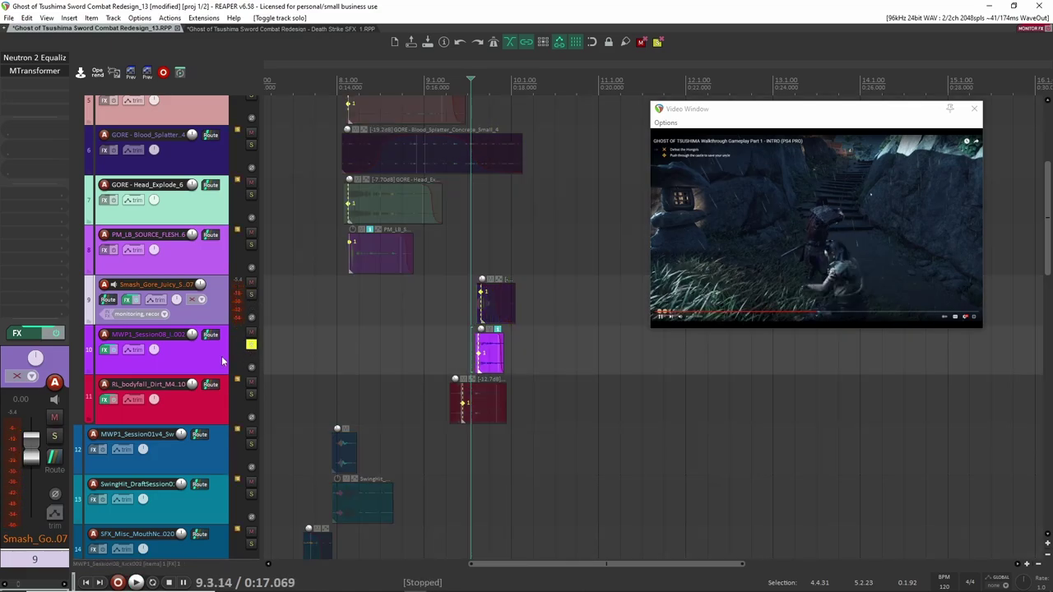
pyautogui.click(222, 356)
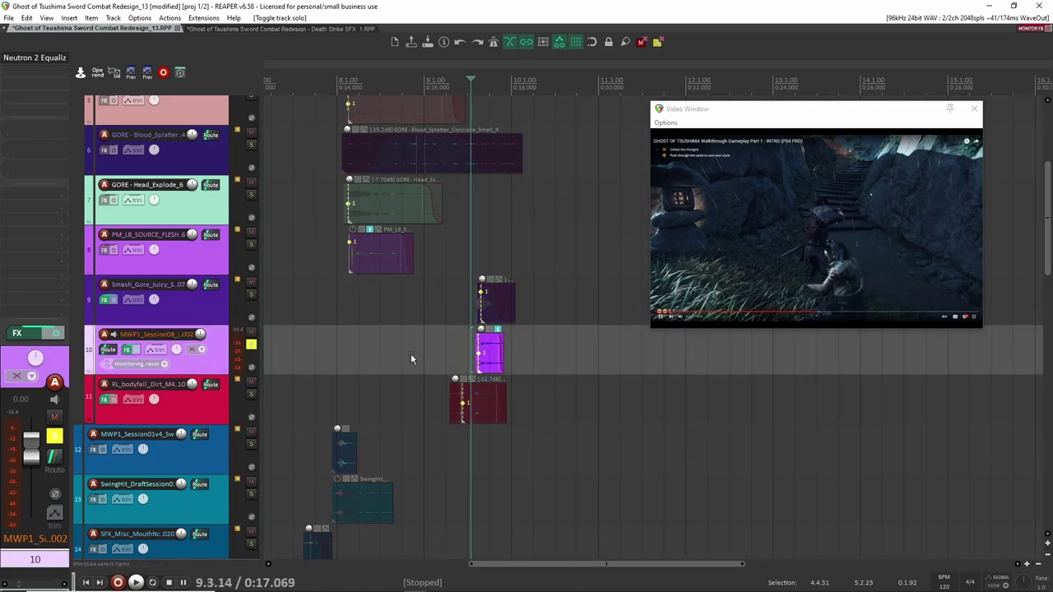
pyautogui.press('space')
pyautogui.press('space')
pyautogui.press('space')
pyautogui.click(254, 345)
pyautogui.press('space')
# Open the kick track's Neutron 2 Equalizer settings and play the mix to check the effect.
pyautogui.click(57, 57)
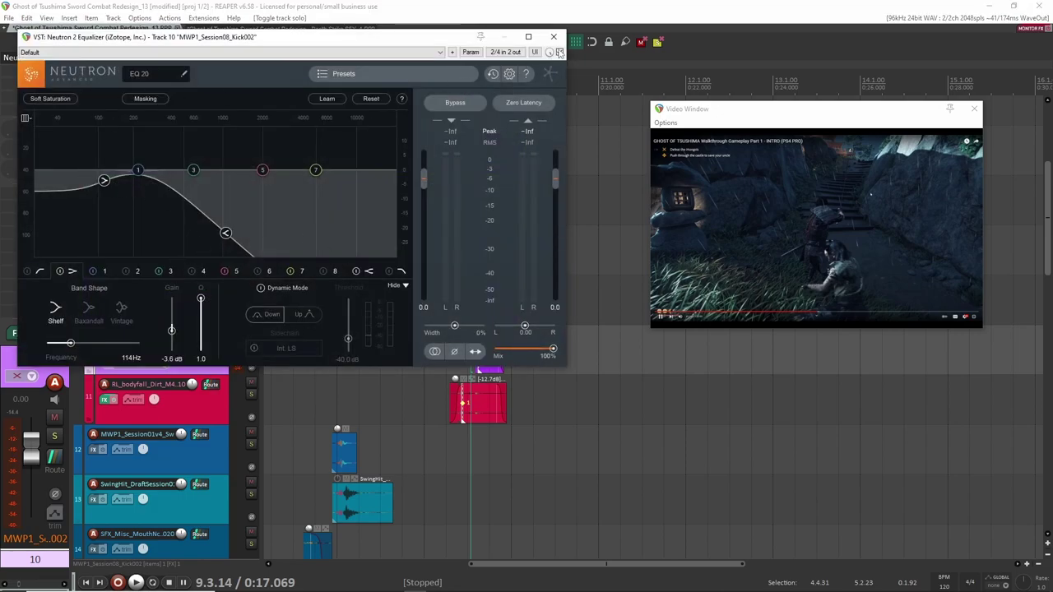
pyautogui.press('space')
pyautogui.press('space')
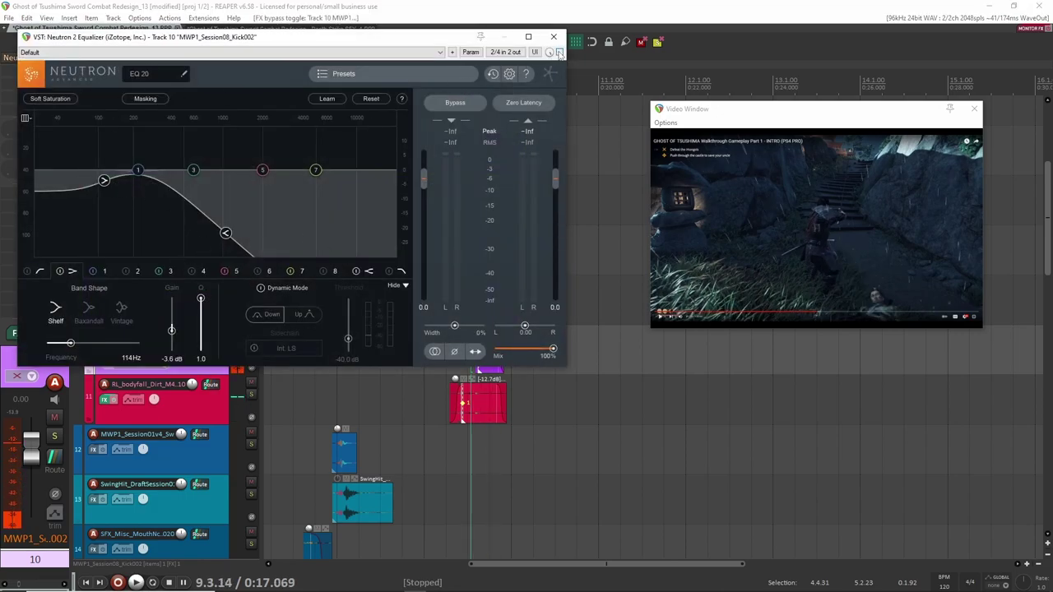
pyautogui.doubleClick(450, 41)
pyautogui.click(1013, 7)
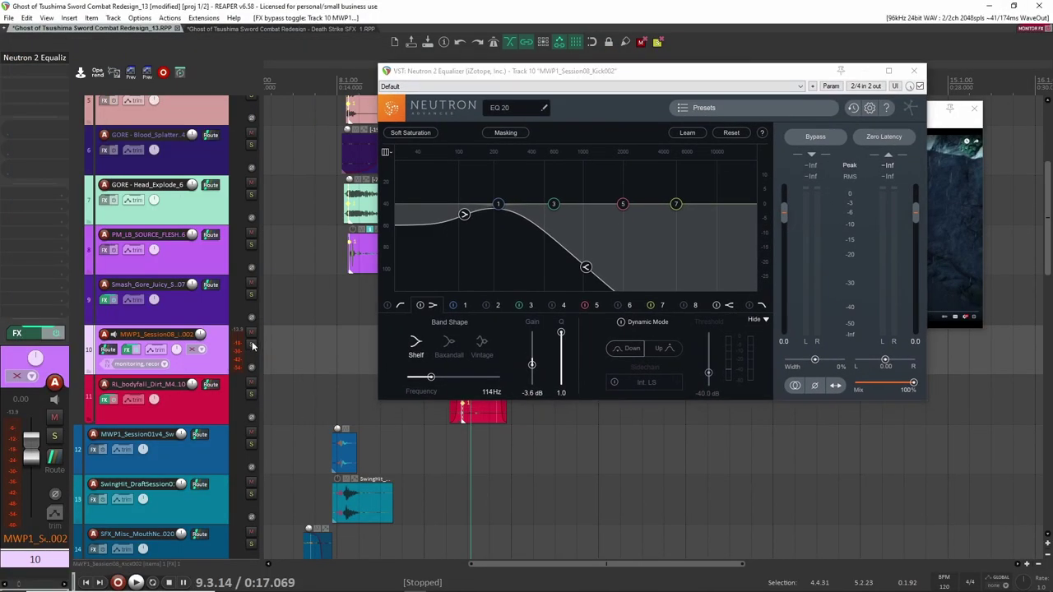
# Solo the kick layer, compare its playback with Neutron 2 Equalizer enabled and bypassed, and close the effect window.
pyautogui.click(252, 346)
pyautogui.moveTo(604, 70); pyautogui.dragTo(644, 54)
pyautogui.press('space')
pyautogui.press('space')
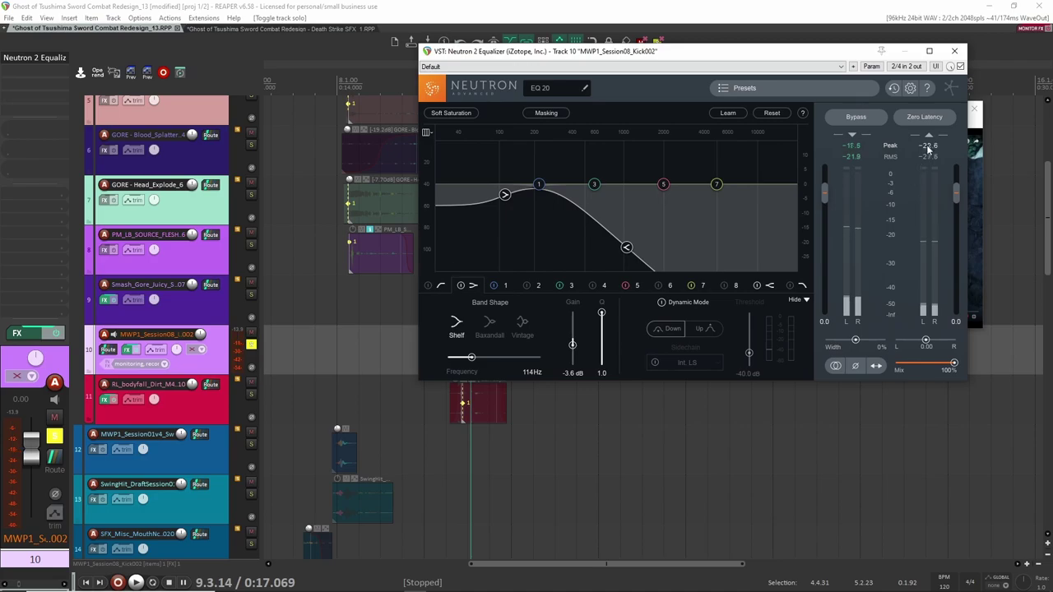
pyautogui.click(960, 66)
pyautogui.press('space')
pyautogui.press('space')
pyautogui.click(960, 66)
pyautogui.press('space')
pyautogui.press('space')
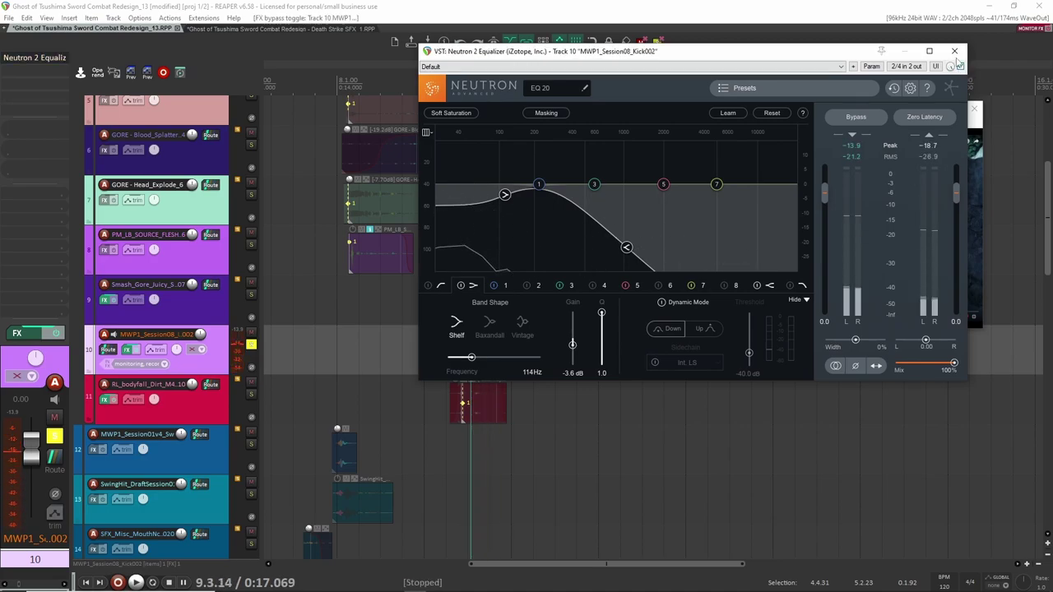
pyautogui.click(955, 52)
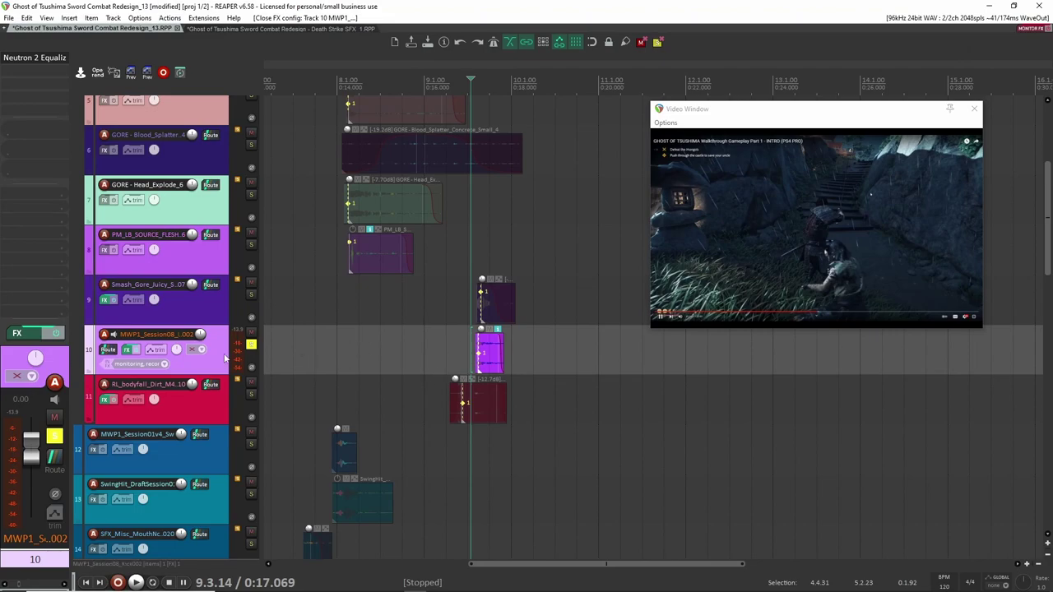
# Play the gore smash, kick and body-fall layers soloed together from 0:16.340, and clear their solos.
pyautogui.click(253, 346)
pyautogui.click(438, 315)
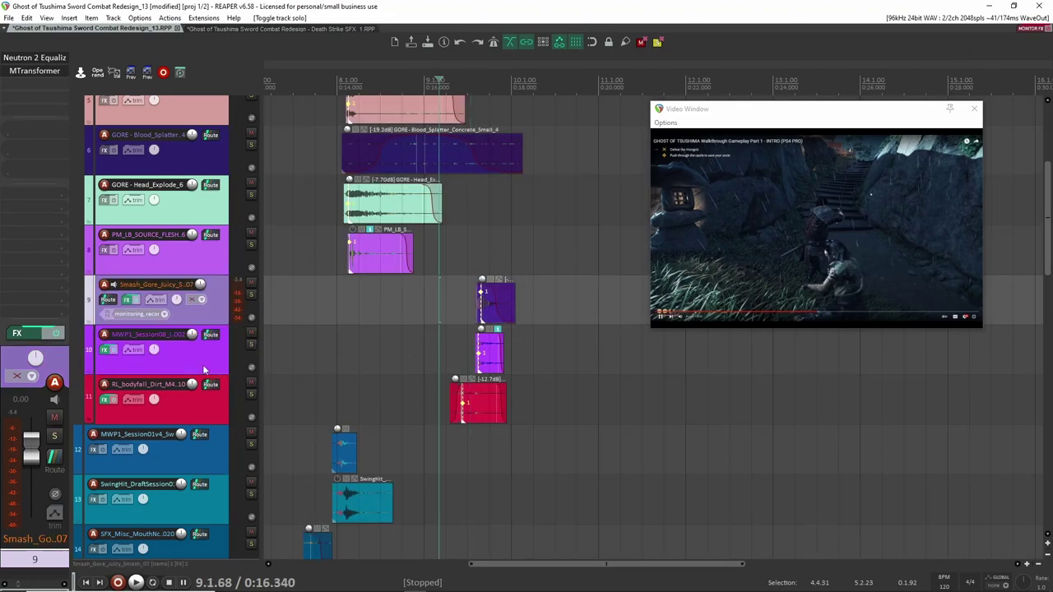
pyautogui.click(252, 295)
pyautogui.click(251, 395)
pyautogui.press('space')
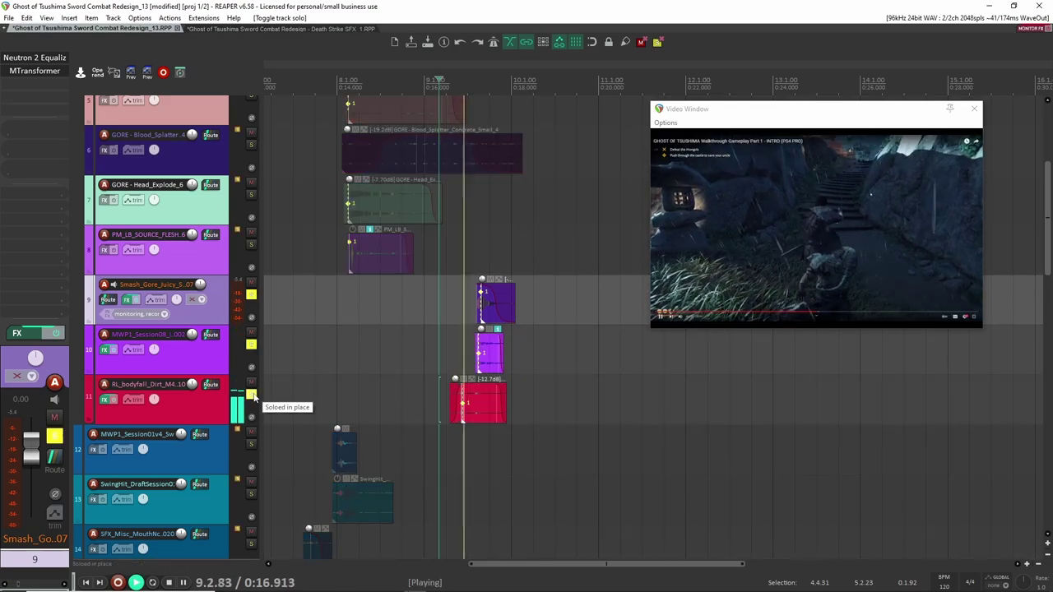
pyautogui.press('space')
pyautogui.click(251, 394)
pyautogui.click(251, 344)
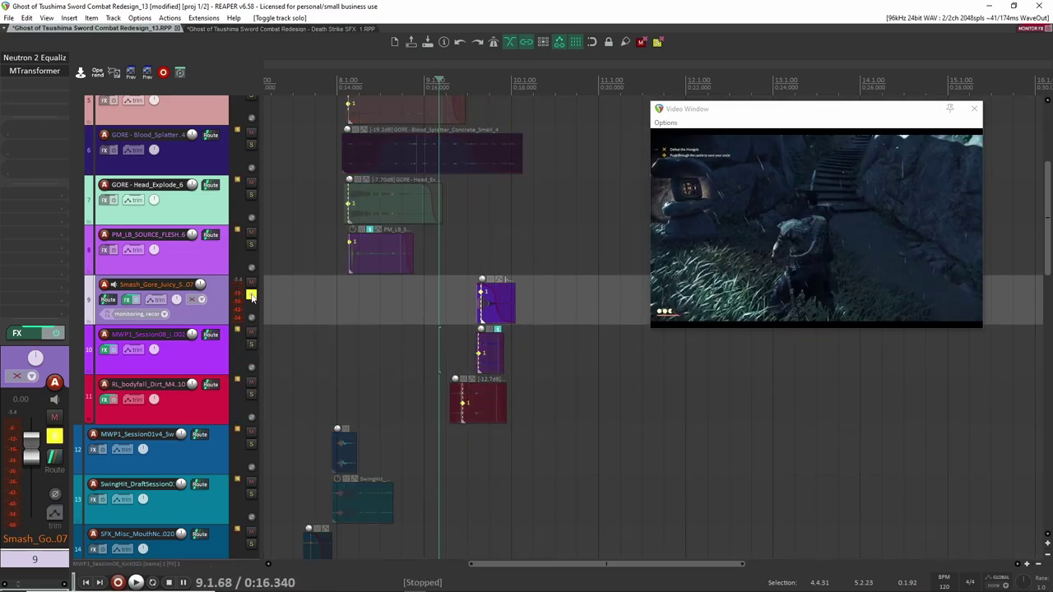
pyautogui.click(251, 293)
# Mute the 03-Phase Plant layer on track 3 and play the full strike without it from 0:12.358.
pyautogui.scroll(-3, 266, 297)
pyautogui.scroll(5, 256, 318)
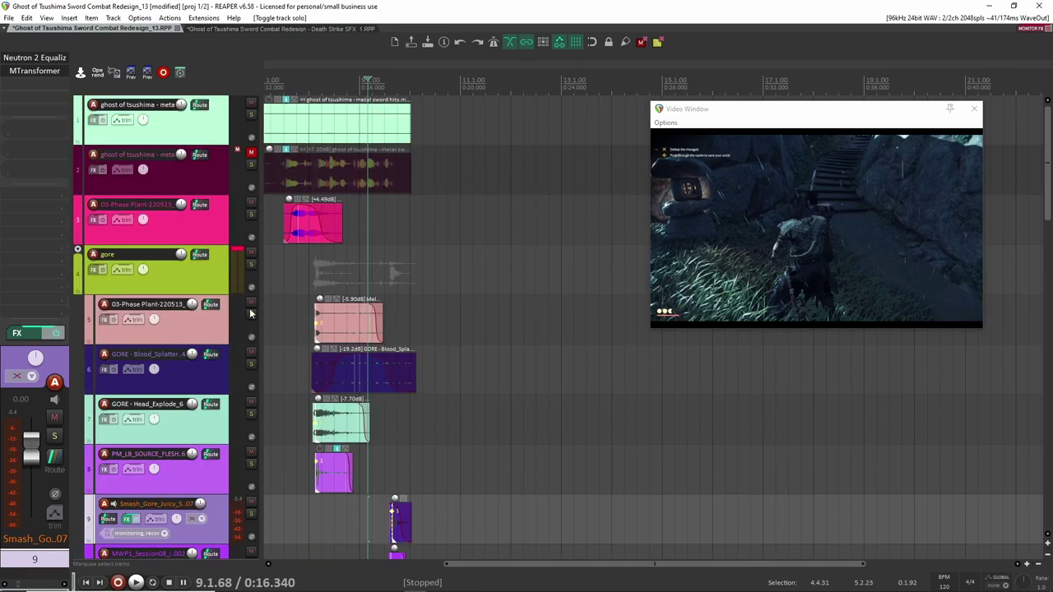
pyautogui.click(251, 264)
pyautogui.click(250, 266)
pyautogui.moveTo(303, 273); pyautogui.dragTo(542, 277)
pyautogui.click(542, 277)
pyautogui.click(251, 202)
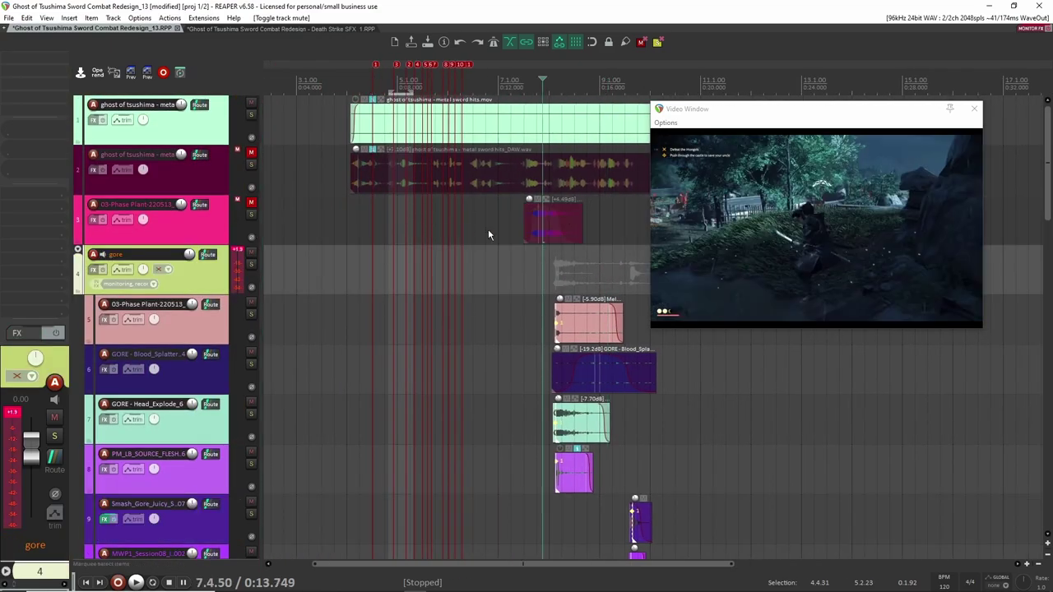
pyautogui.click(507, 220)
pyautogui.press('space')
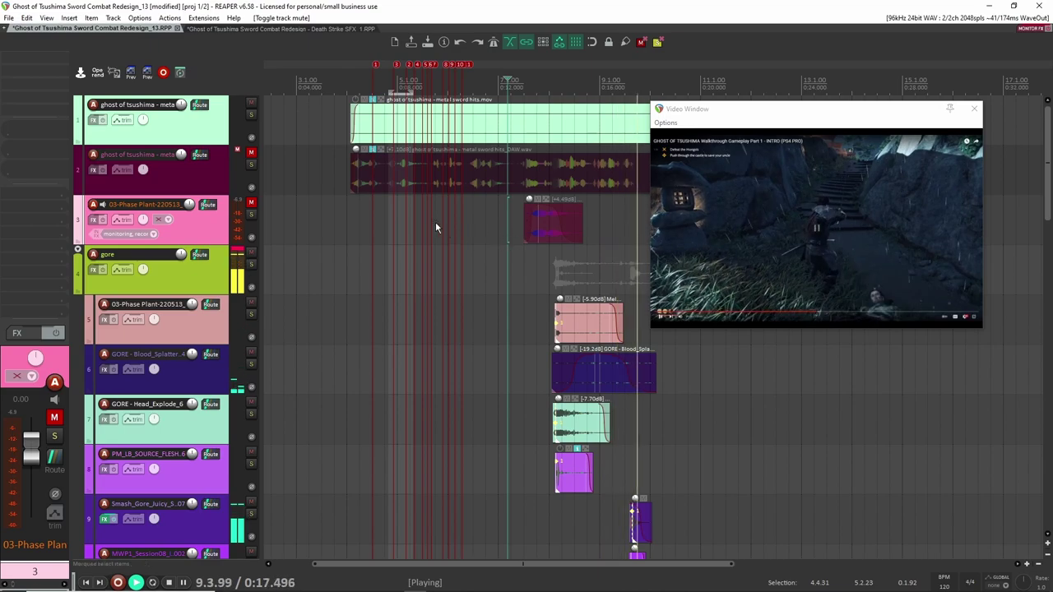
pyautogui.press('space')
# Solo the 03-Phase Plant layer on track 3 and play it from 0:13.008.
pyautogui.scroll(-6, 516, 350)
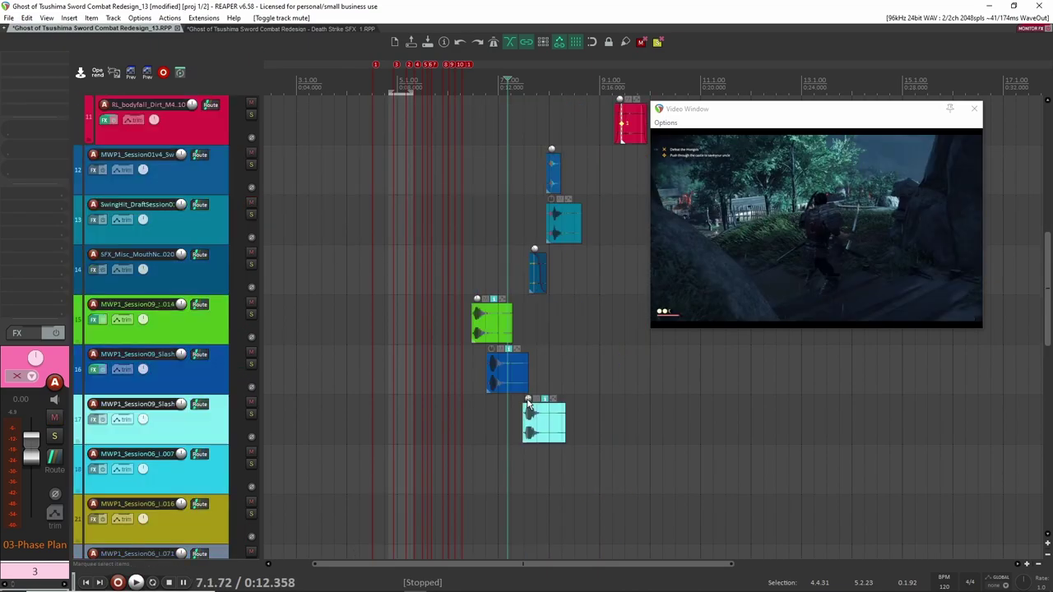
pyautogui.scroll(6, 528, 403)
pyautogui.click(252, 212)
pyautogui.hscroll(2, 403, 222)
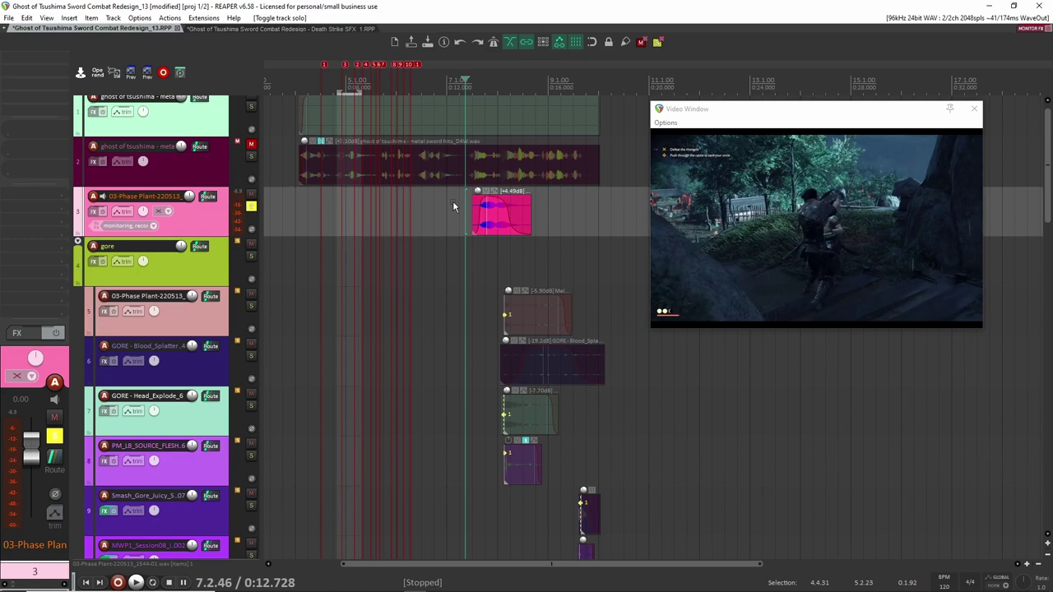
pyautogui.click(470, 209)
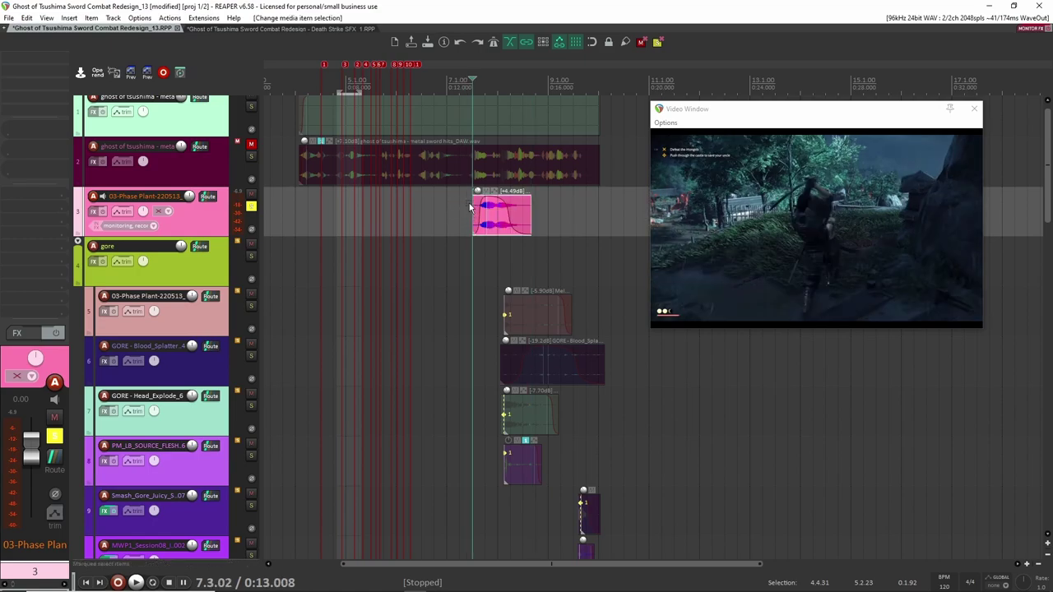
pyautogui.press('space')
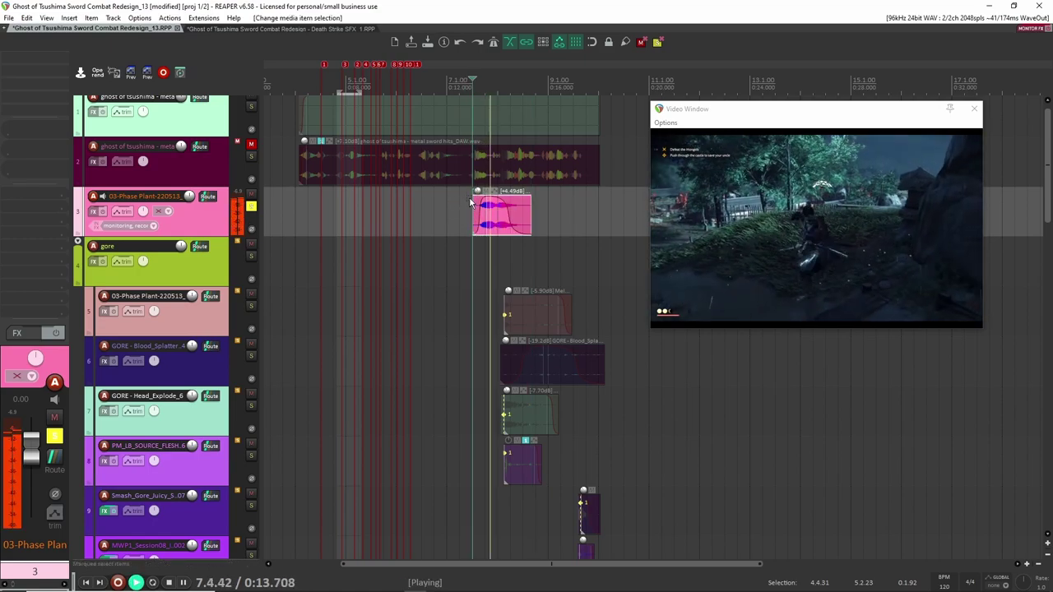
pyautogui.press('space')
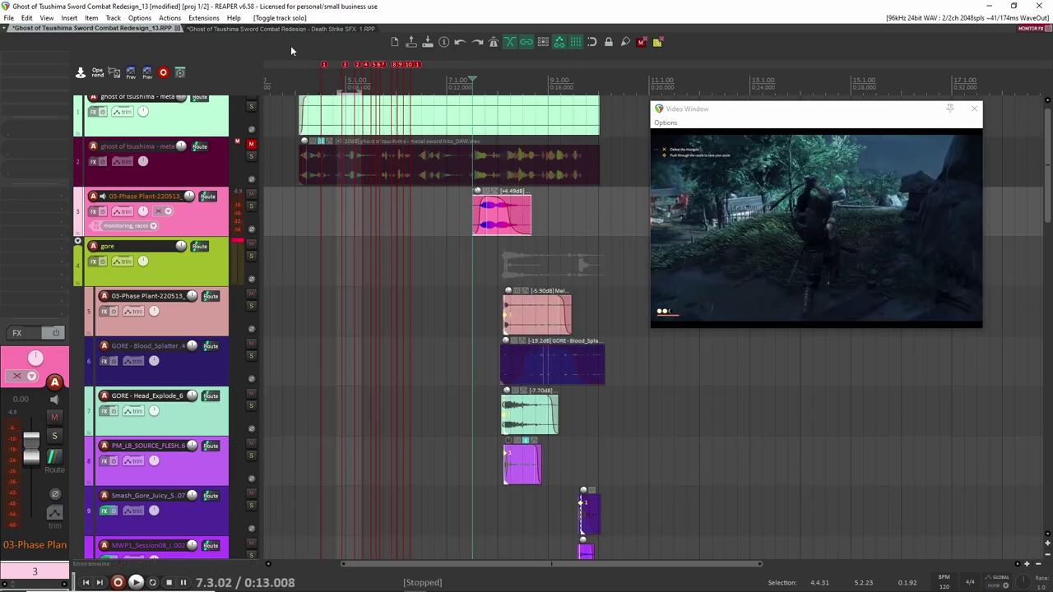
# Switch to the Death Strike SFX_1 project.
pyautogui.click(290, 29)
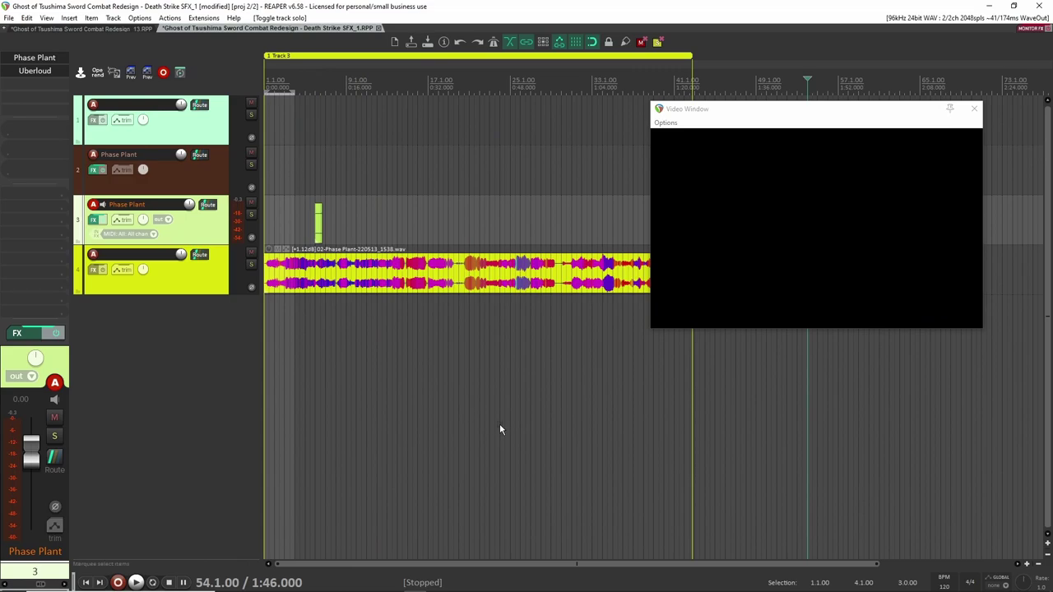
# Close the video window and open the Phase Plant synth on track 2.
pyautogui.click(972, 109)
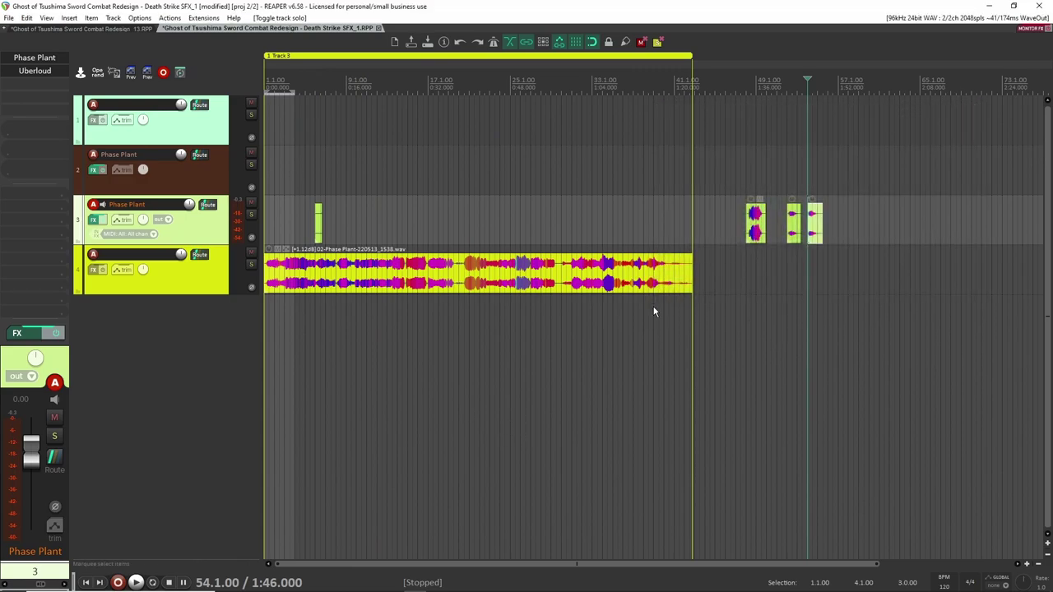
pyautogui.scroll(-4, 668, 293)
pyautogui.scroll(3, 371, 325)
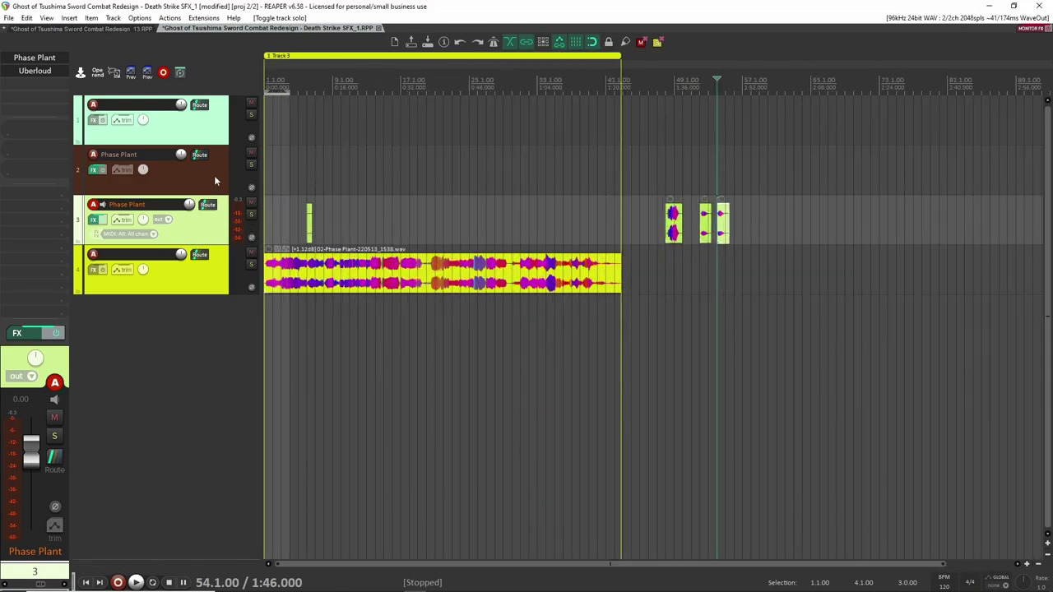
pyautogui.click(214, 176)
pyautogui.click(45, 57)
pyautogui.moveTo(321, 49); pyautogui.dragTo(664, 59)
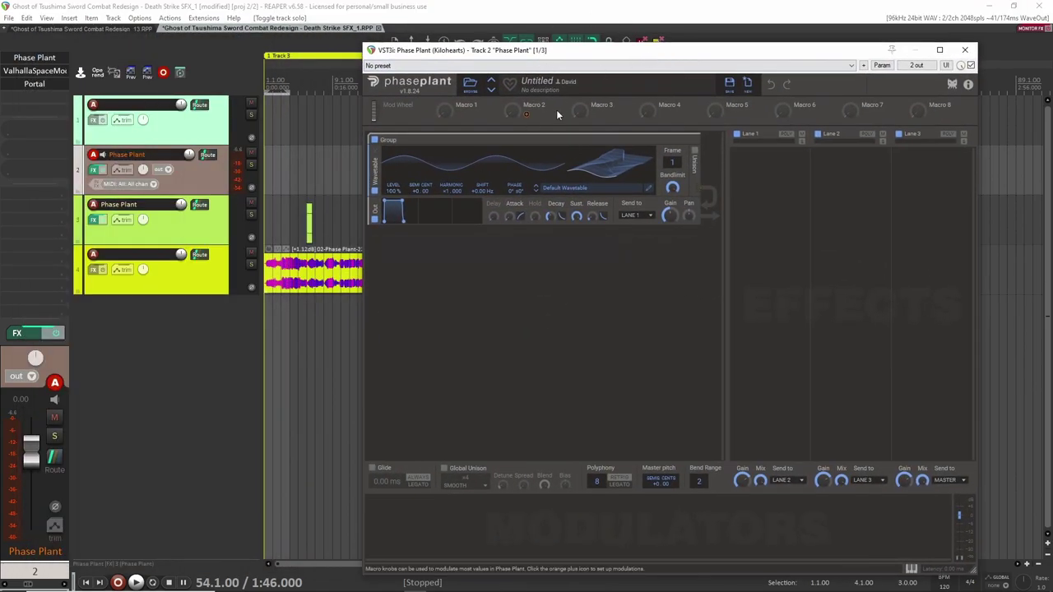
# Inspect the ValhallaSpaceModulator and Portal effects on track 2 and close the plugin windows.
pyautogui.click(34, 73)
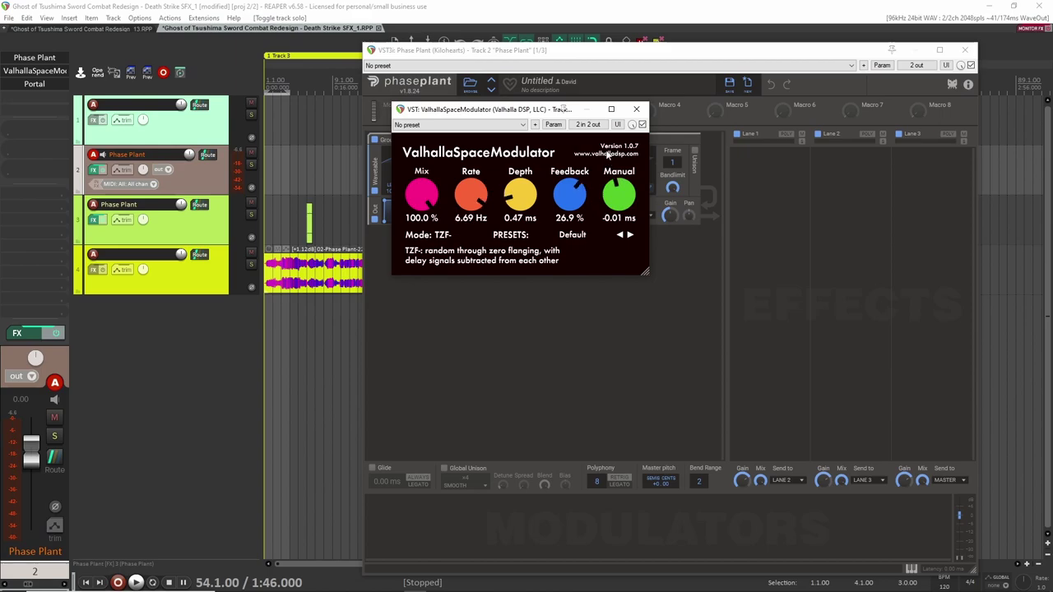
pyautogui.click(32, 88)
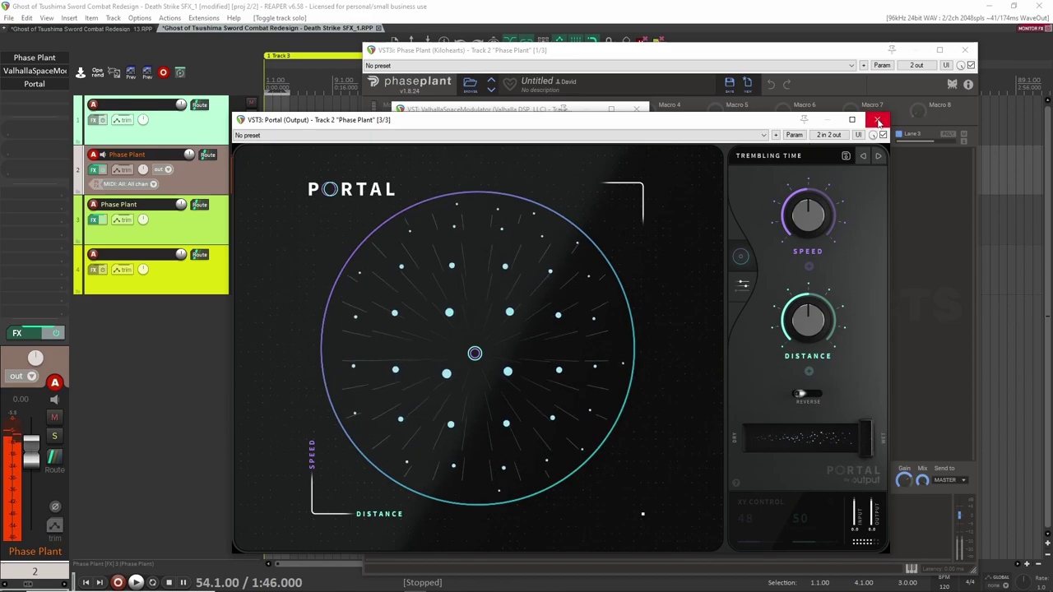
pyautogui.click(878, 121)
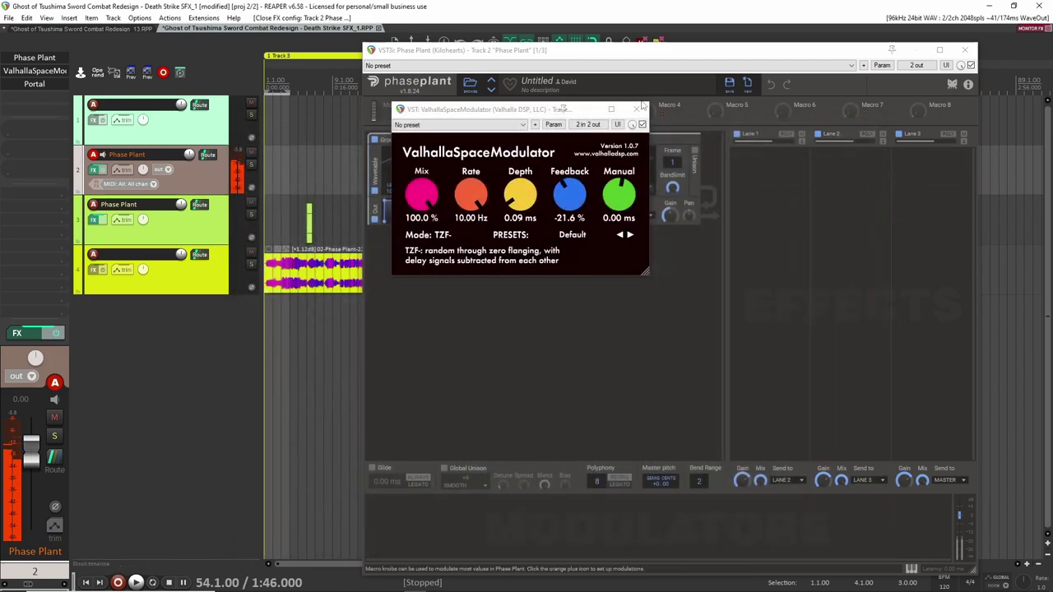
pyautogui.click(965, 50)
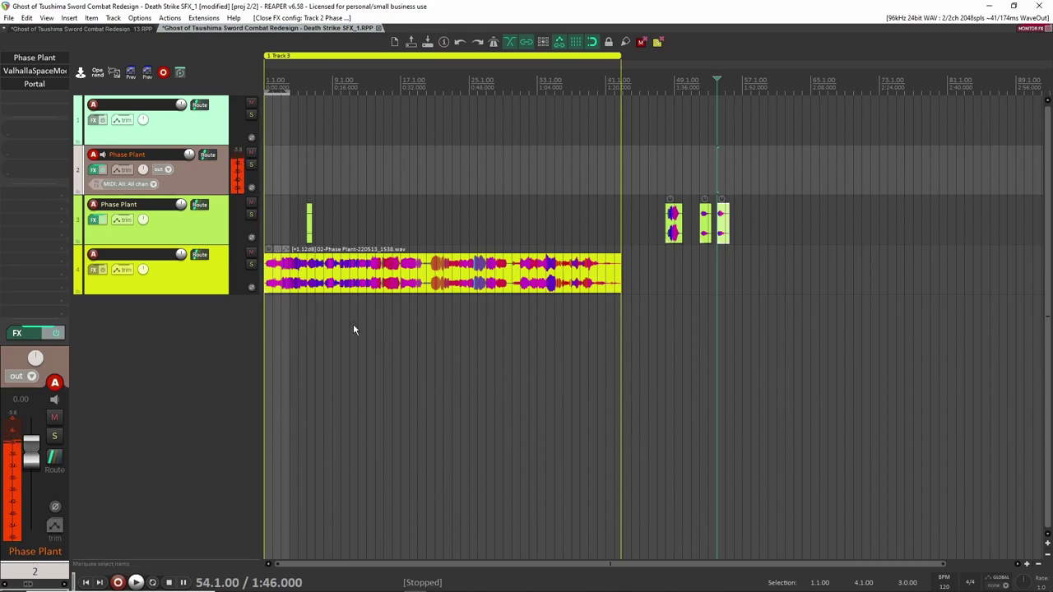
# Open the Phase Plant synth on track 3 and nudge its sample's start marker slightly earlier.
pyautogui.click(359, 286)
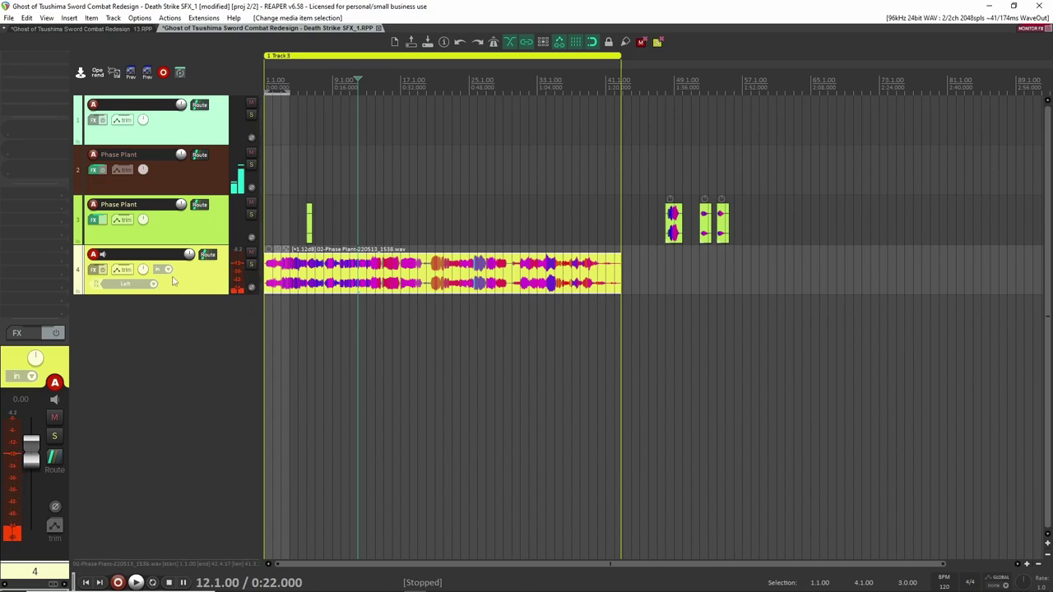
pyautogui.click(191, 179)
pyautogui.click(219, 229)
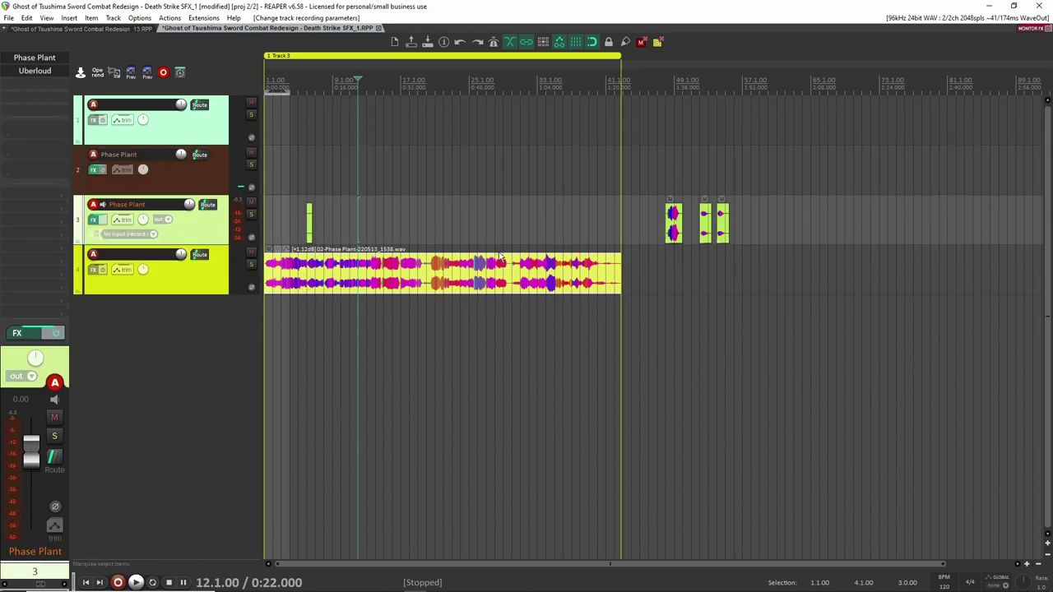
pyautogui.click(28, 58)
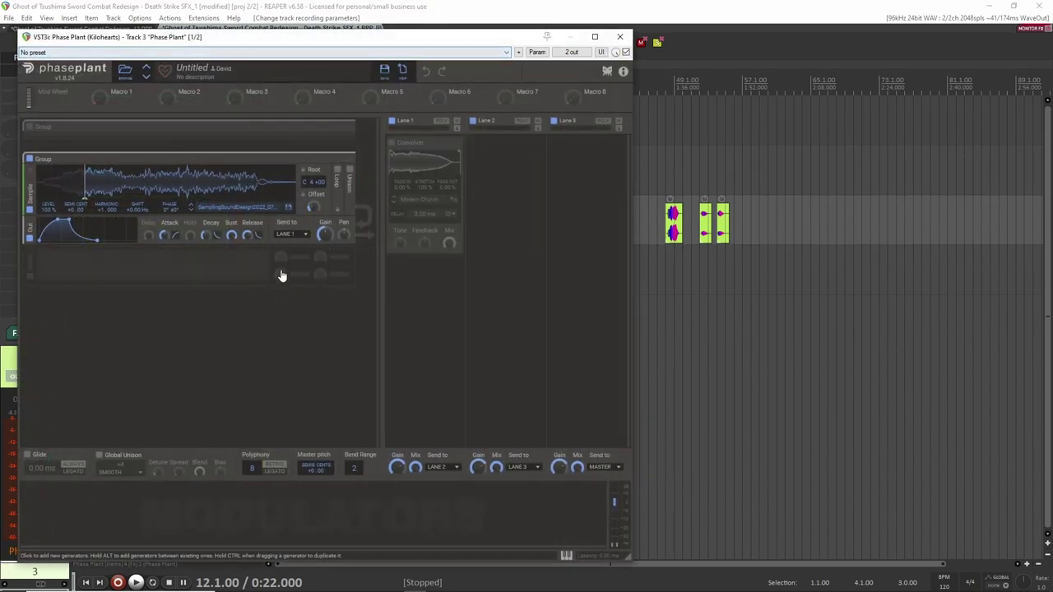
pyautogui.moveTo(326, 33); pyautogui.dragTo(615, 35)
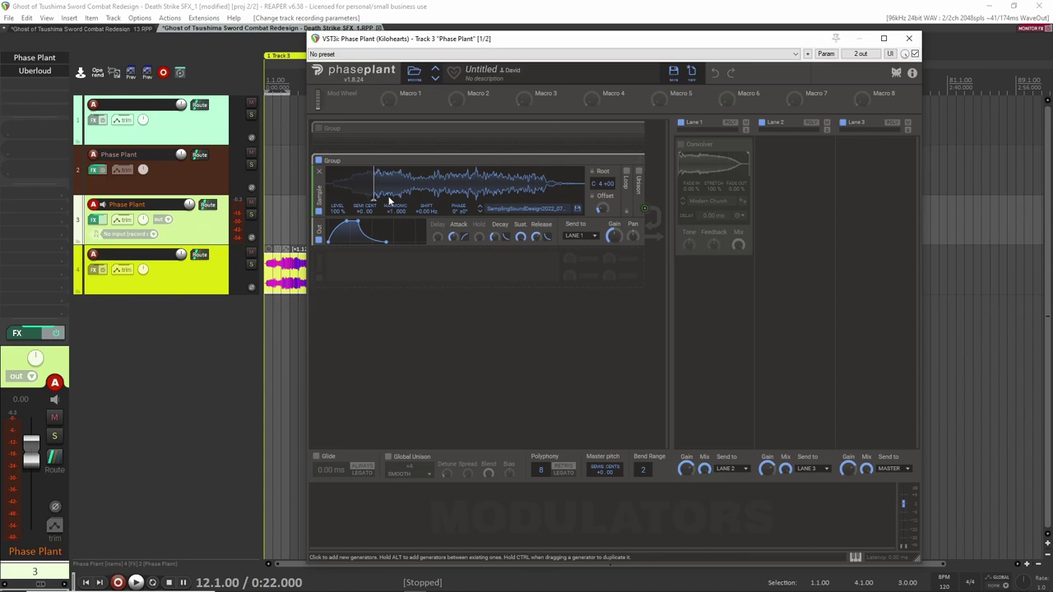
pyautogui.moveTo(371, 191); pyautogui.dragTo(370, 191)
# Set the record input of track 3 to the Oxygen 88 MIDI device on all channels.
pyautogui.click(215, 227)
pyautogui.click(153, 237)
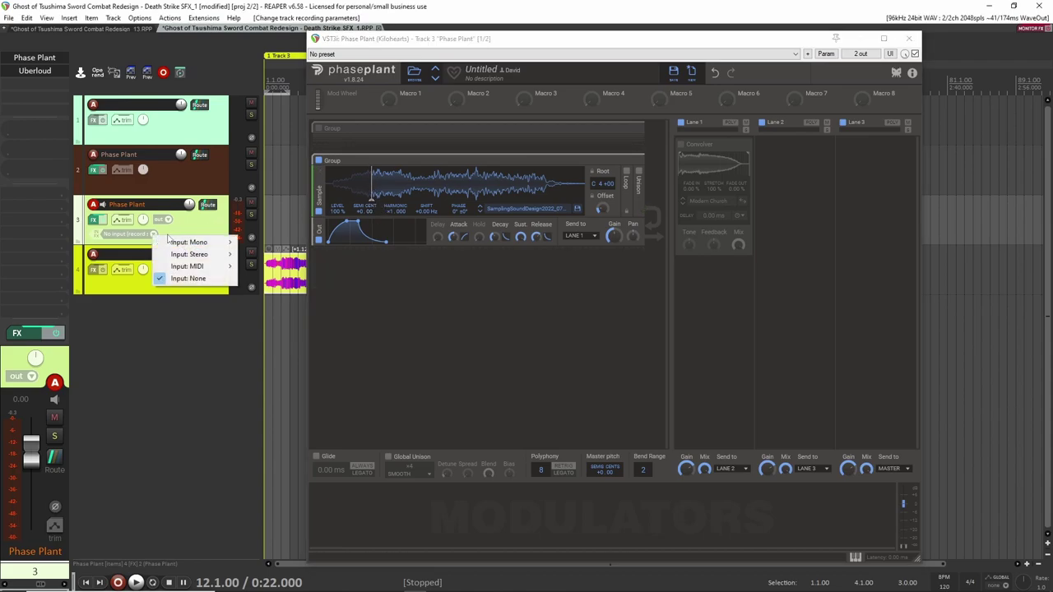
pyautogui.moveTo(203, 268)
pyautogui.moveTo(276, 266)
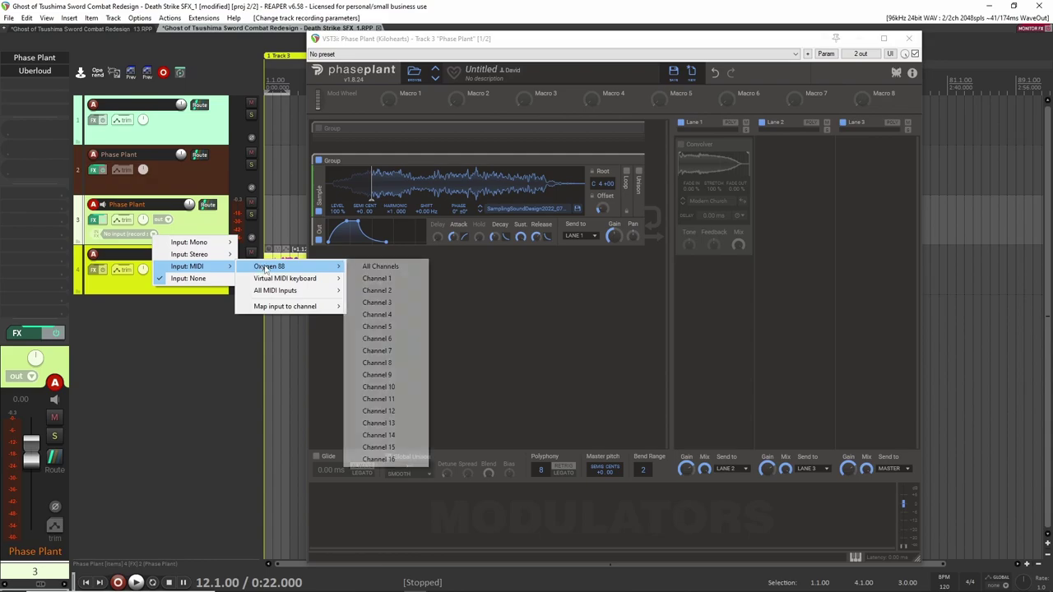
pyautogui.click(377, 265)
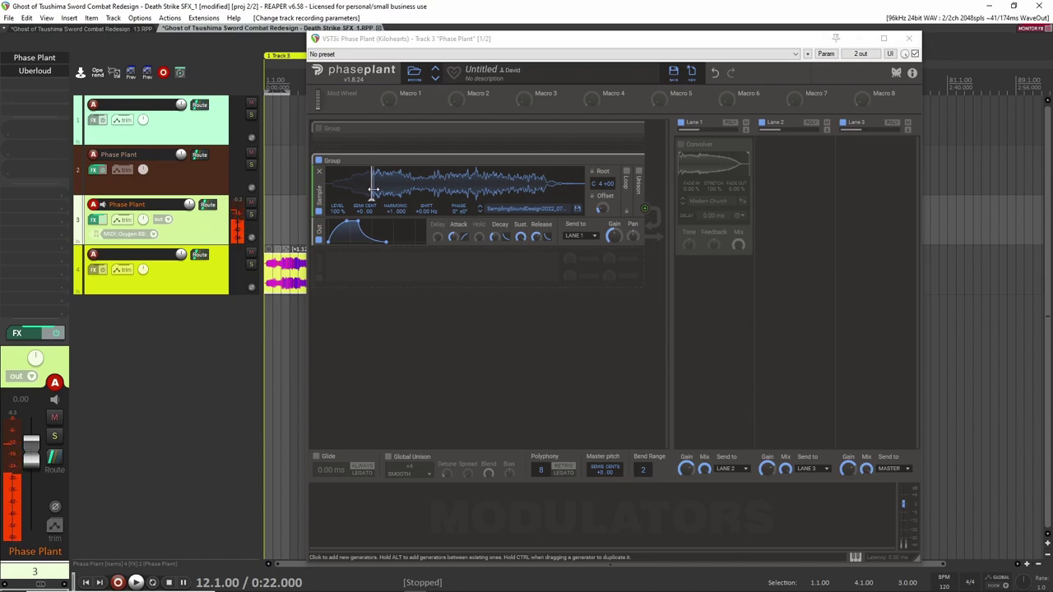
# Move the Phase Plant sample's start marker in two stages to near the beginning of the waveform.
pyautogui.moveTo(372, 189); pyautogui.dragTo(360, 190)
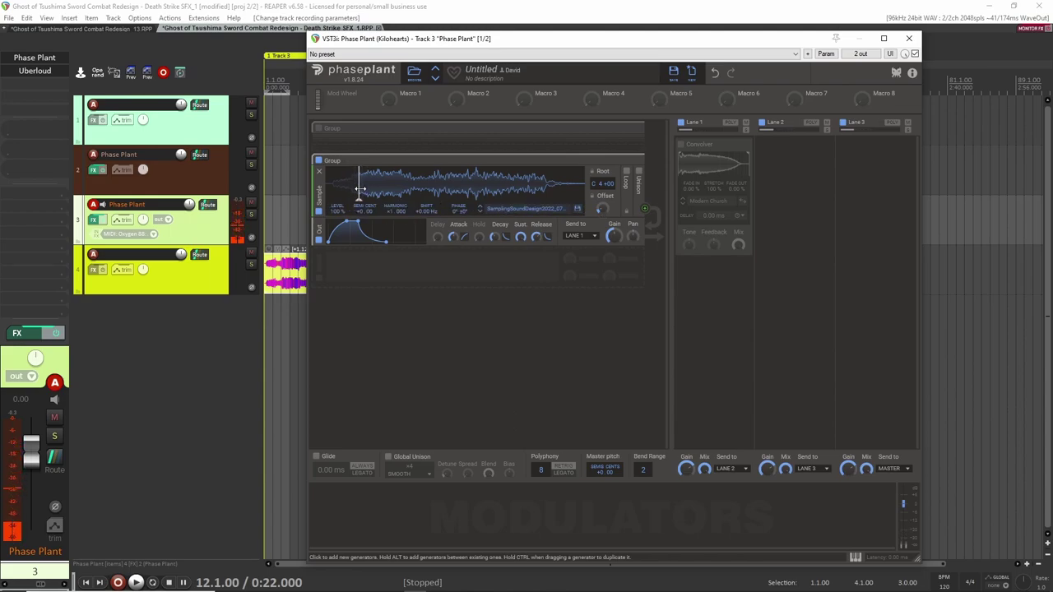
pyautogui.moveTo(356, 183)
pyautogui.mouseDown()
pyautogui.moveTo(390, 192)
pyautogui.moveTo(344, 188)
pyautogui.mouseUp()
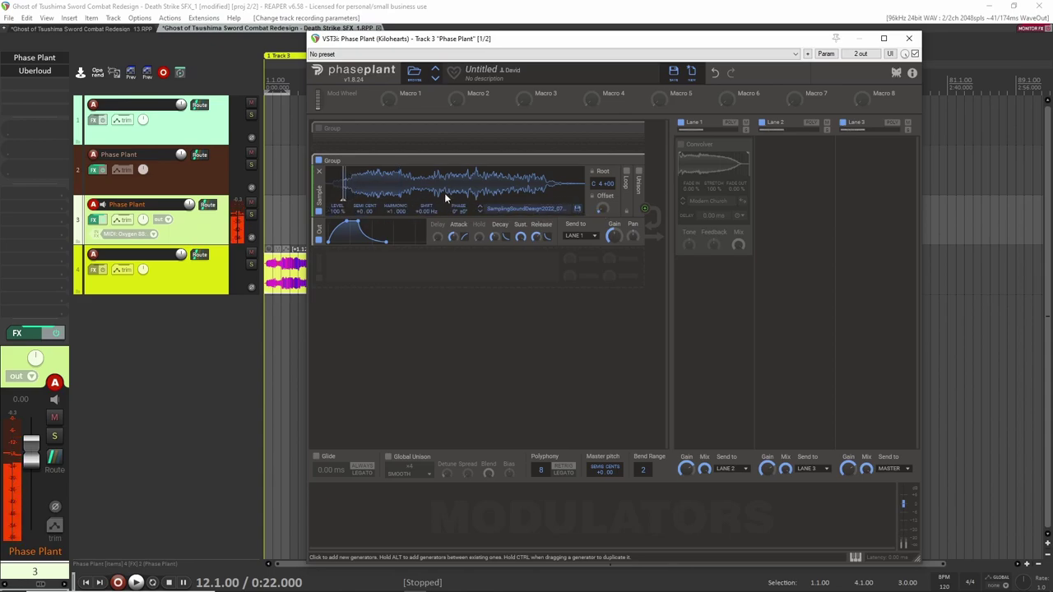
# Set Uberloud's Push to 65 % on track 3 and select the last two short clips on that track.
pyautogui.click(25, 72)
pyautogui.moveTo(504, 277); pyautogui.dragTo(535, 261)
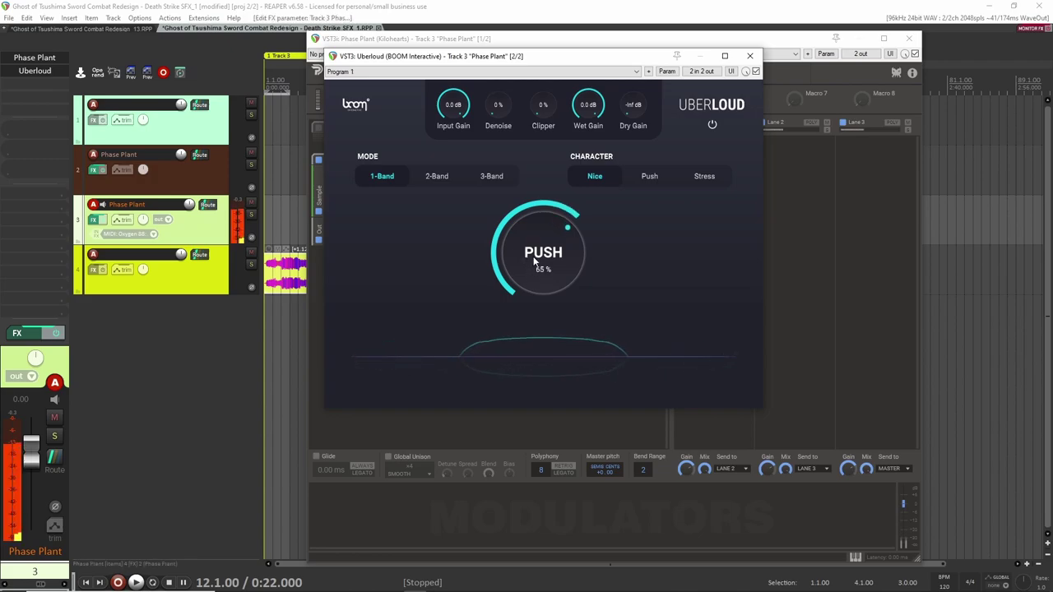
pyautogui.click(749, 55)
pyautogui.click(909, 40)
pyautogui.moveTo(747, 257); pyautogui.dragTo(694, 218)
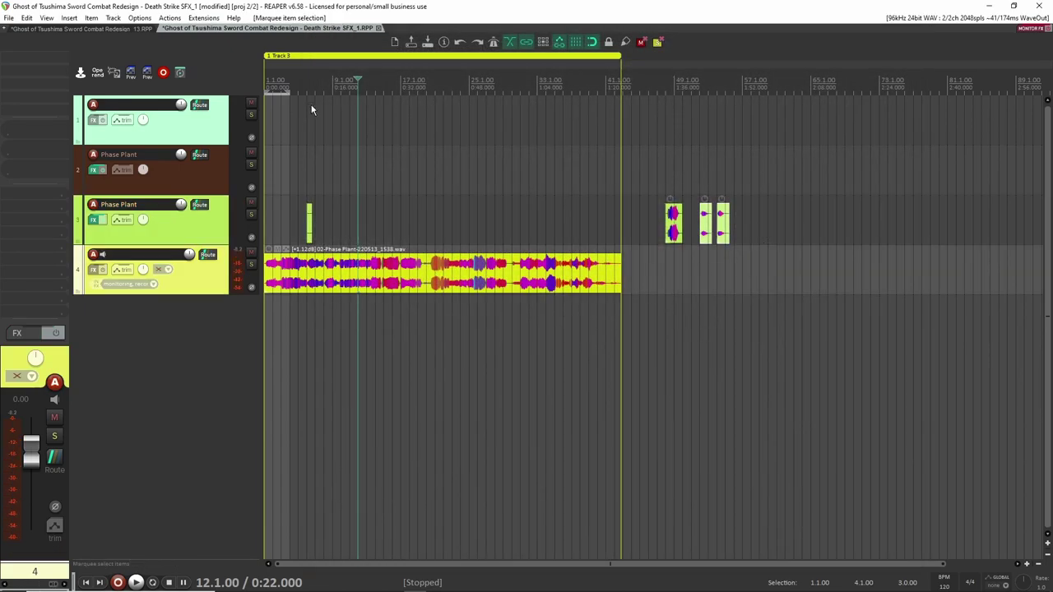
# Return to the Ghost of Tsushima Sword Combat Redesign_13 project, play the soloed 03-Phase Plant layer from 0:13.008, and clear its solo.
pyautogui.click(131, 29)
pyautogui.click(251, 206)
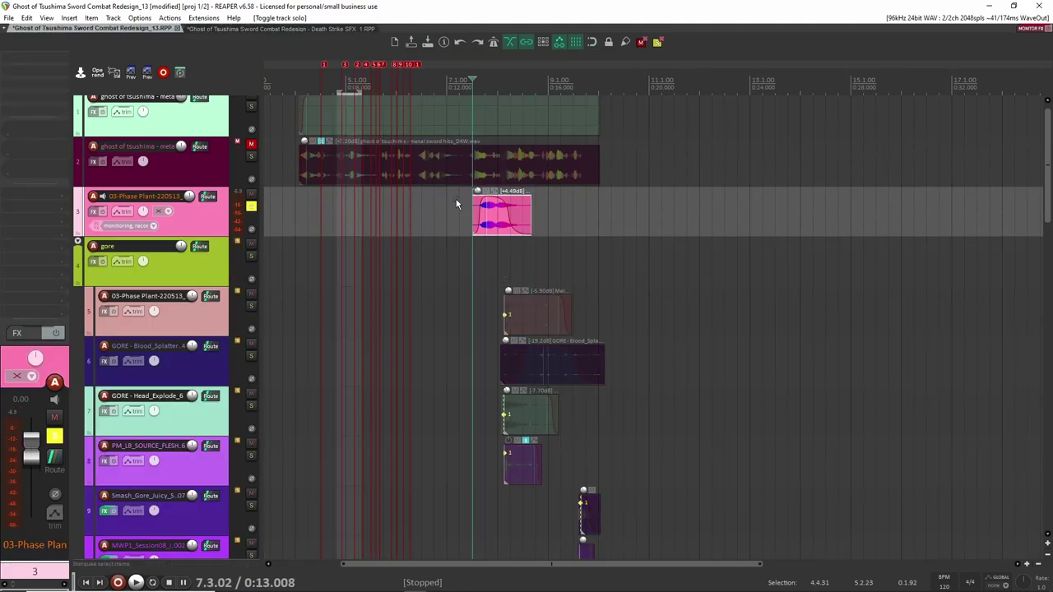
pyautogui.scroll(5, 512, 196)
pyautogui.press('space')
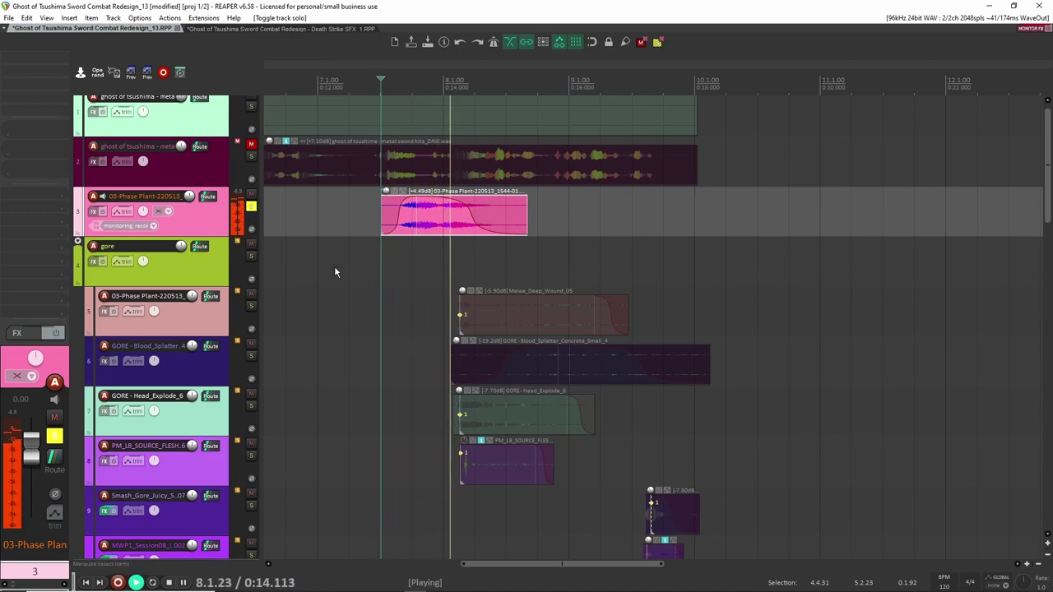
pyautogui.press('space')
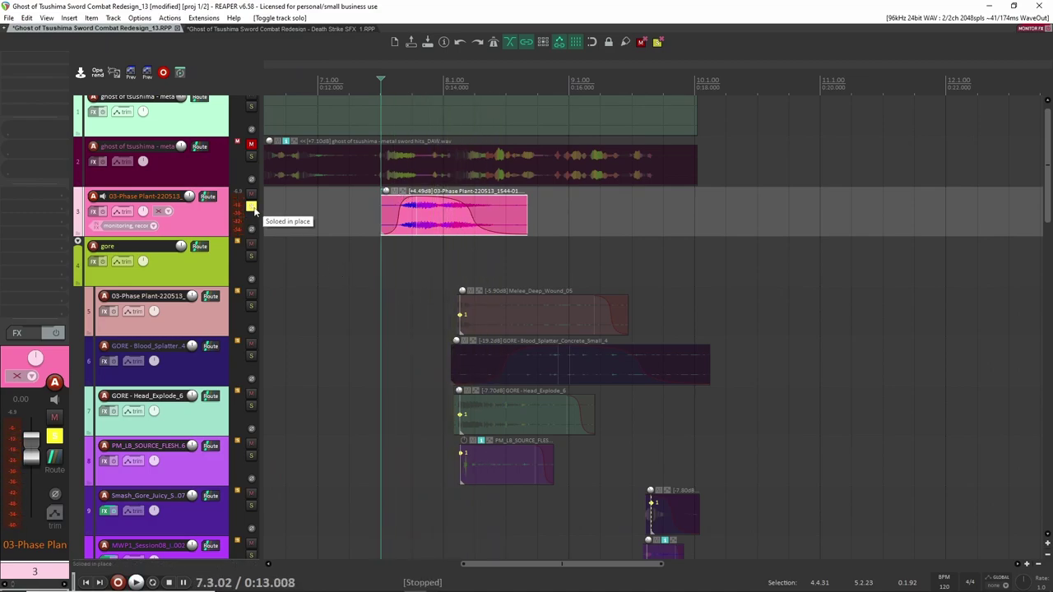
pyautogui.click(252, 207)
# Solo the vox folder, place the playhead at 0:06.081, and expand the folder's child tracks.
pyautogui.scroll(-6, 345, 265)
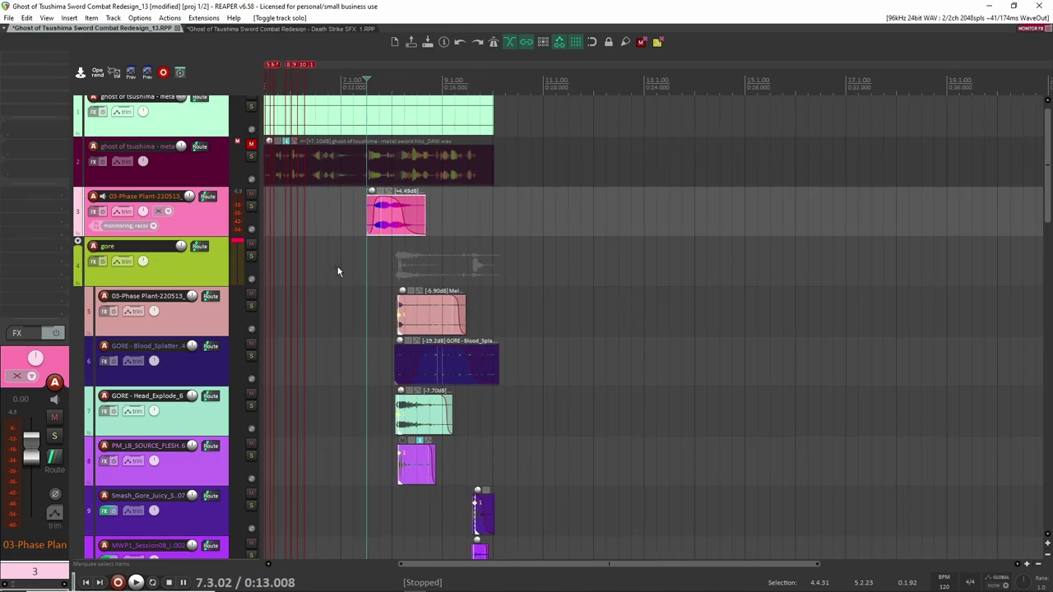
pyautogui.moveTo(319, 271); pyautogui.dragTo(534, 275)
pyautogui.scroll(-15, 496, 275)
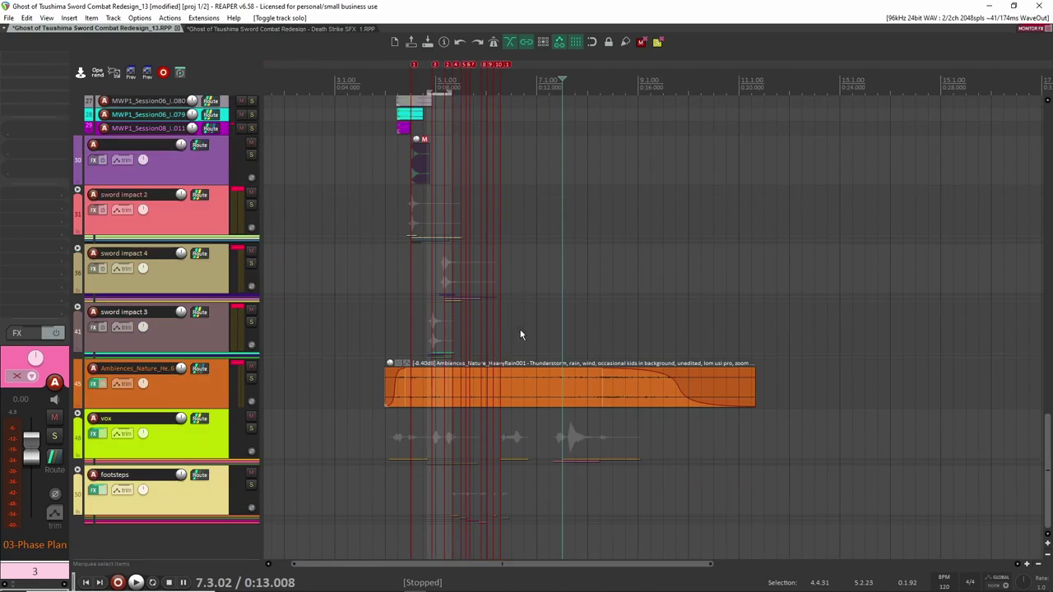
pyautogui.click(251, 431)
pyautogui.click(387, 443)
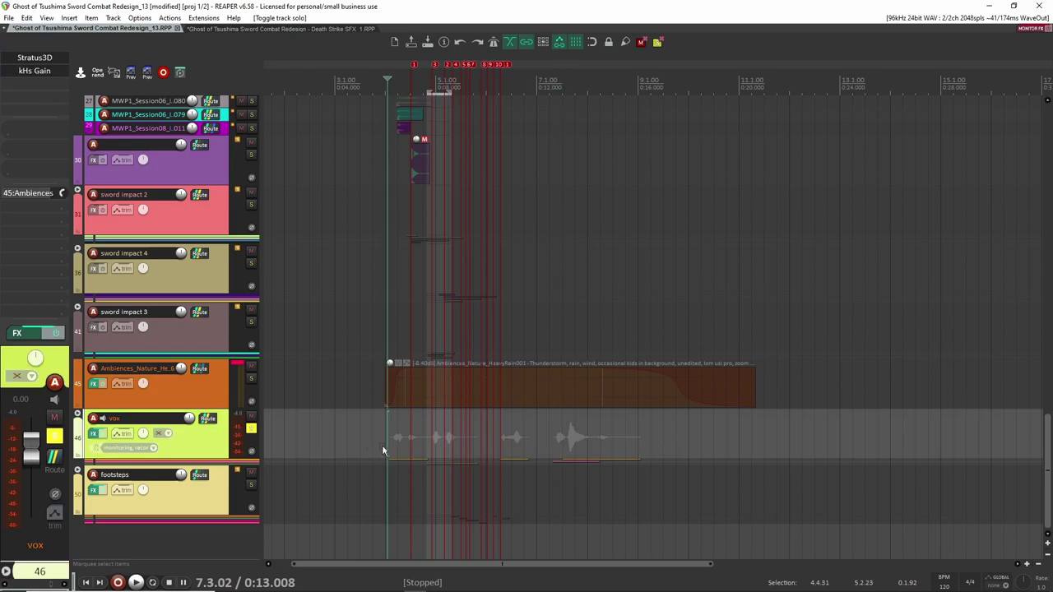
pyautogui.click(78, 414)
pyautogui.scroll(-3, 358, 447)
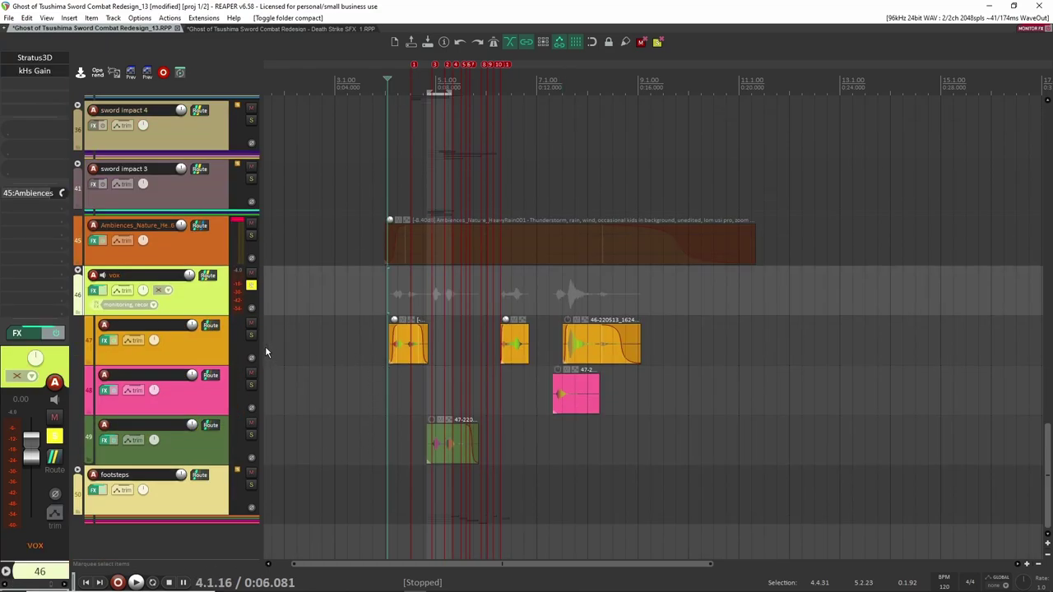
# Show the video window, play the soloed vox layers from 0:06.081, and clear the solo.
pyautogui.hotkey('ctrl', 'shift', 'v')
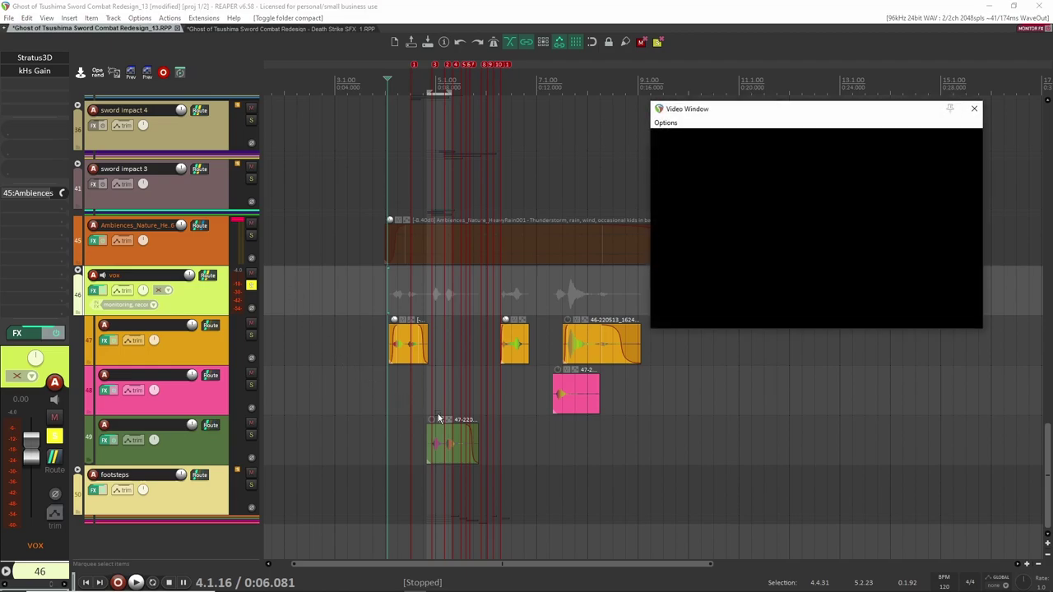
pyautogui.press('space')
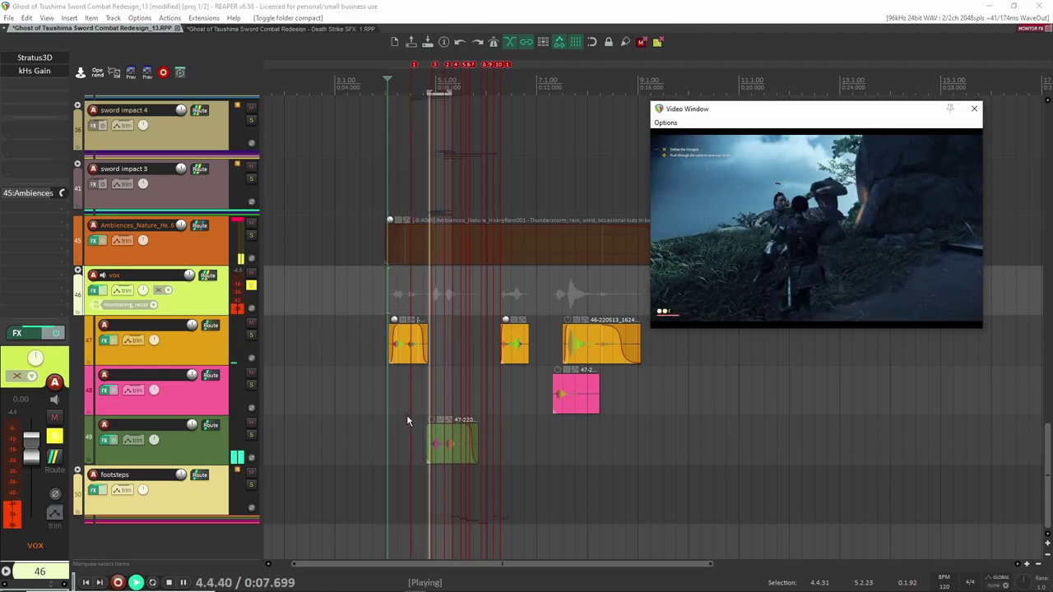
pyautogui.press('space')
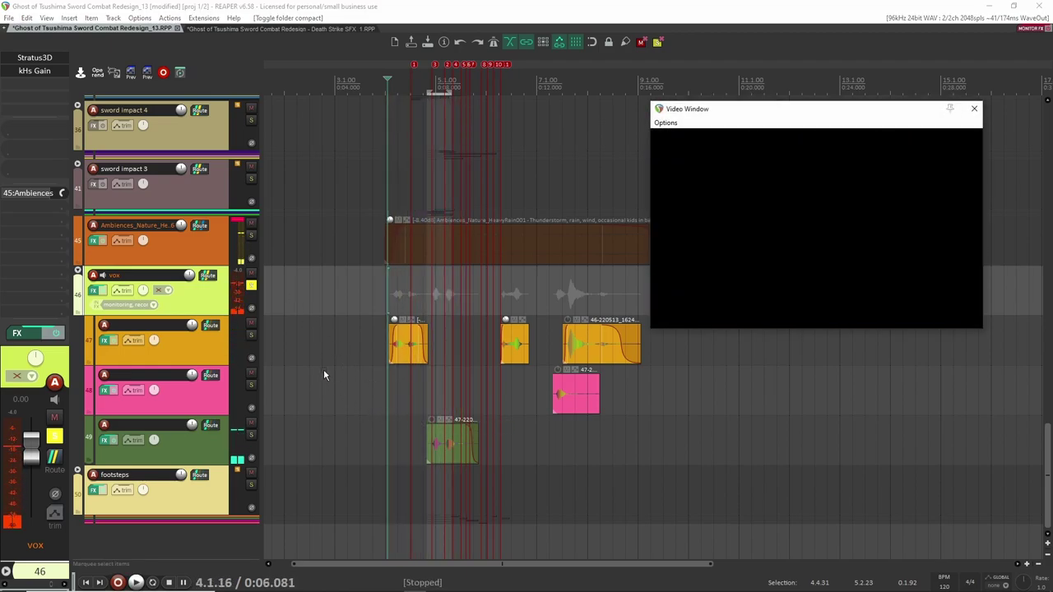
pyautogui.click(251, 286)
# Expand the footsteps folder and place the playhead at the first clip on track 51, at 0:08.594.
pyautogui.click(77, 472)
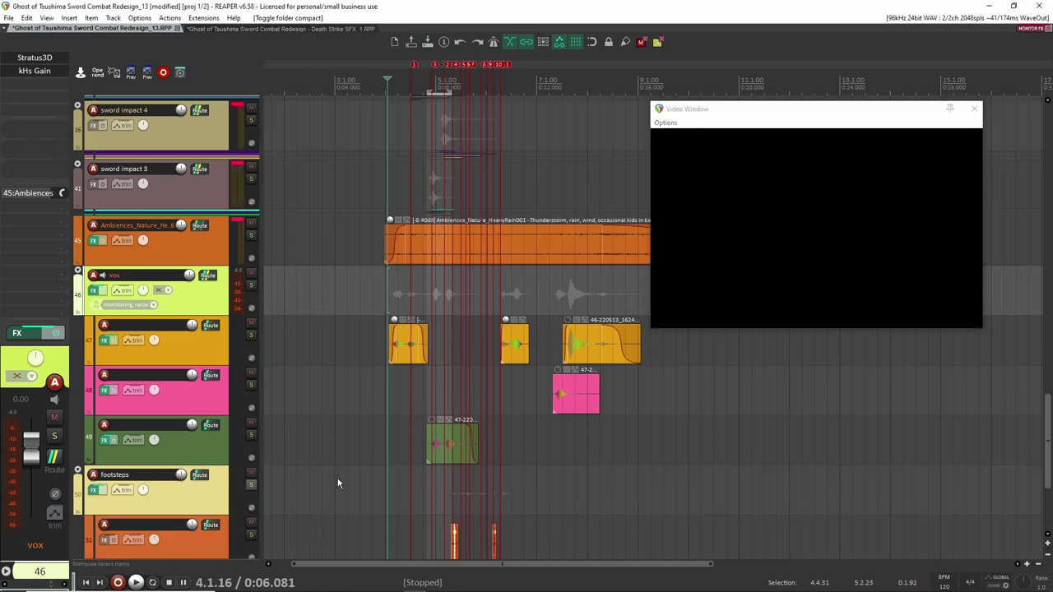
pyautogui.scroll(-4, 345, 465)
pyautogui.scroll(6, 390, 451)
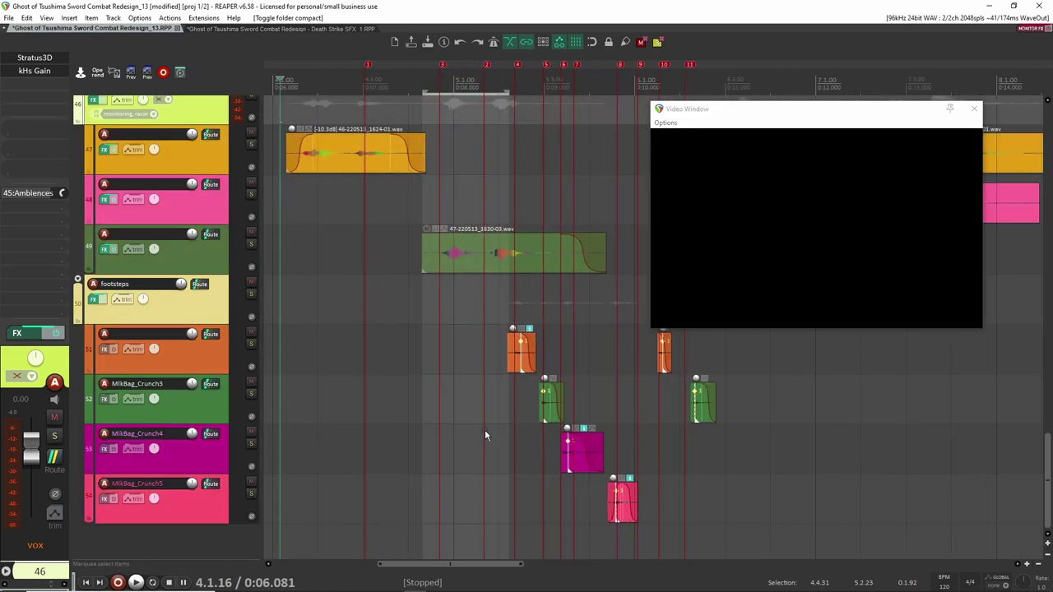
pyautogui.hscroll(3, 434, 414)
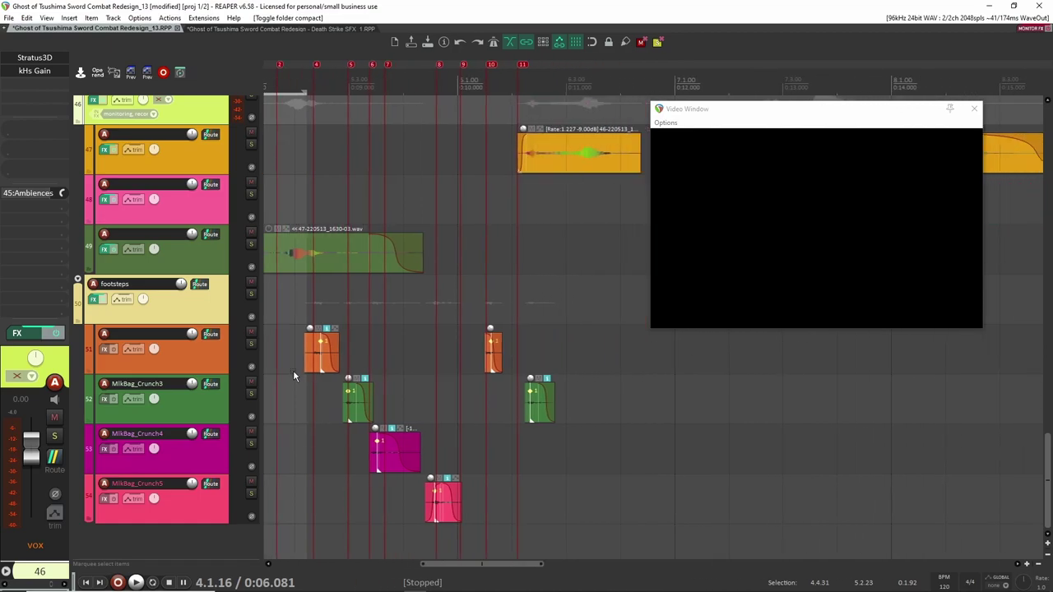
pyautogui.click(305, 358)
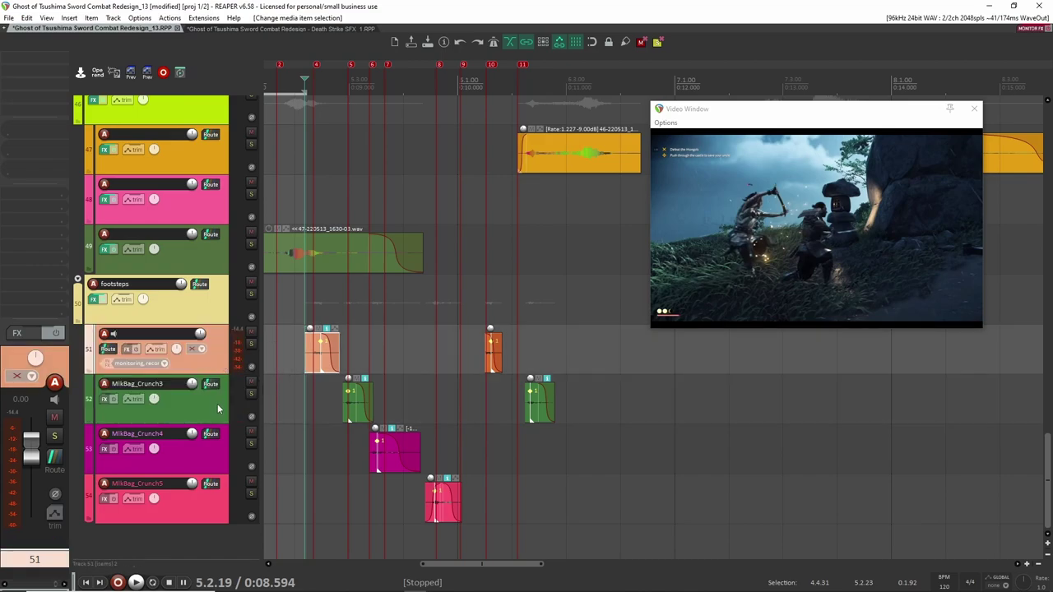
# Play the footsteps from 0:08.594 against the video, first in the mix and again soloed, and clear the solo.
pyautogui.scroll(-2, 219, 409)
pyautogui.scroll(3, 220, 407)
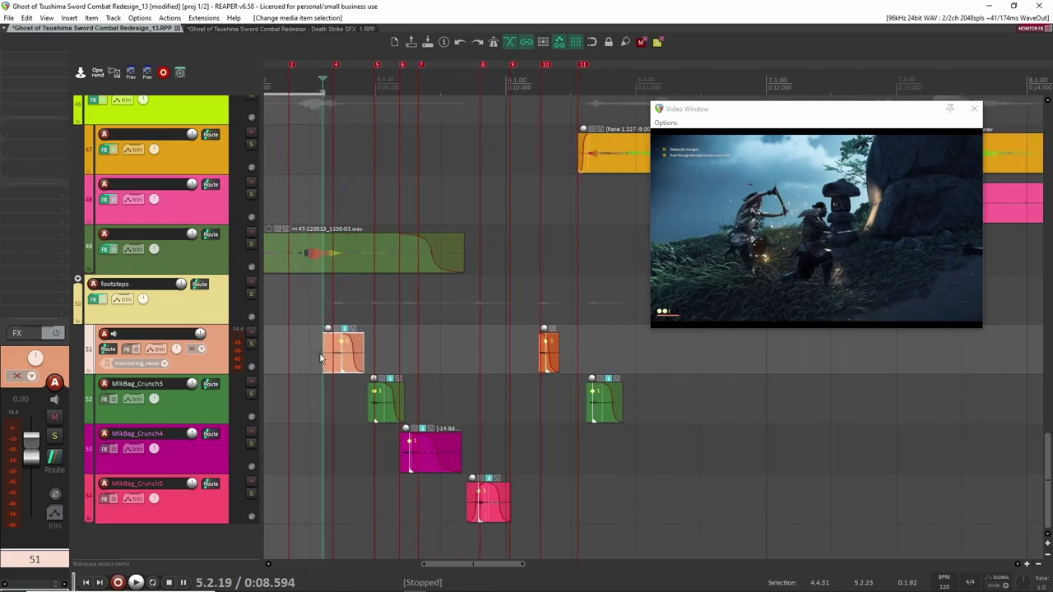
pyautogui.press('space')
pyautogui.press('space')
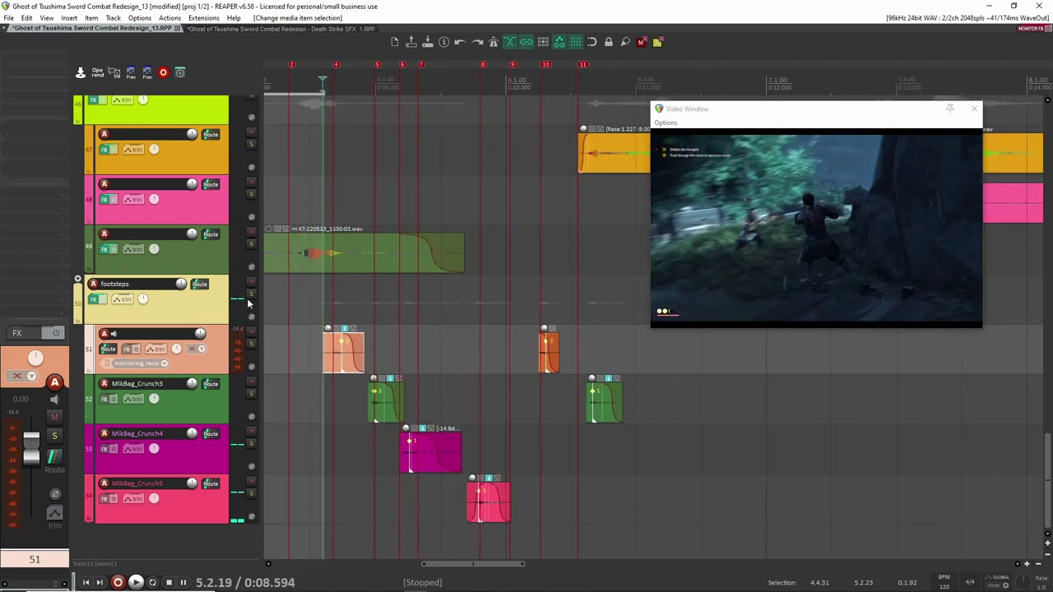
pyautogui.click(251, 294)
pyautogui.press('space')
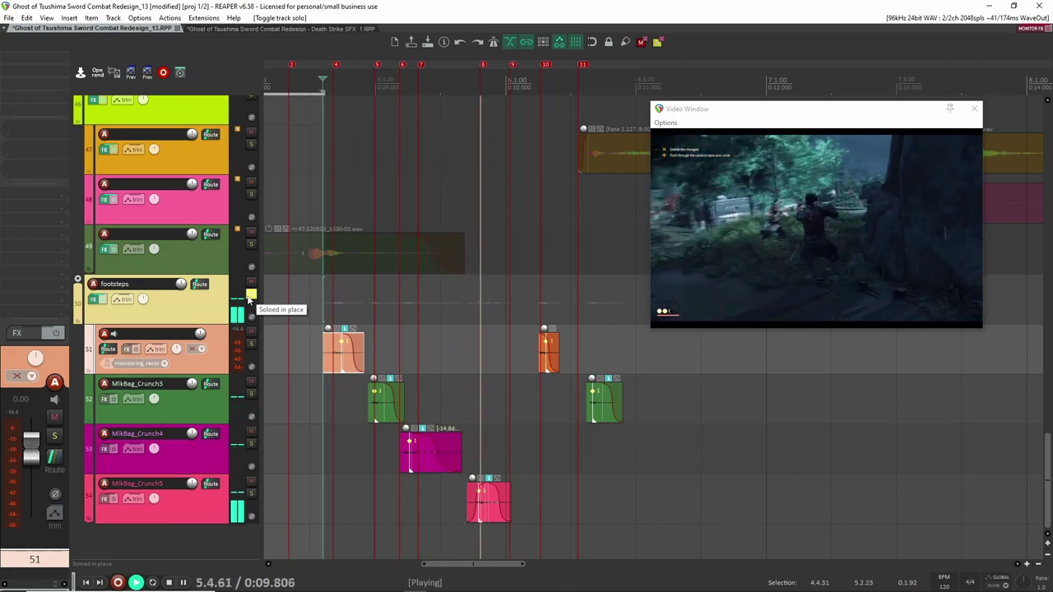
pyautogui.press('space')
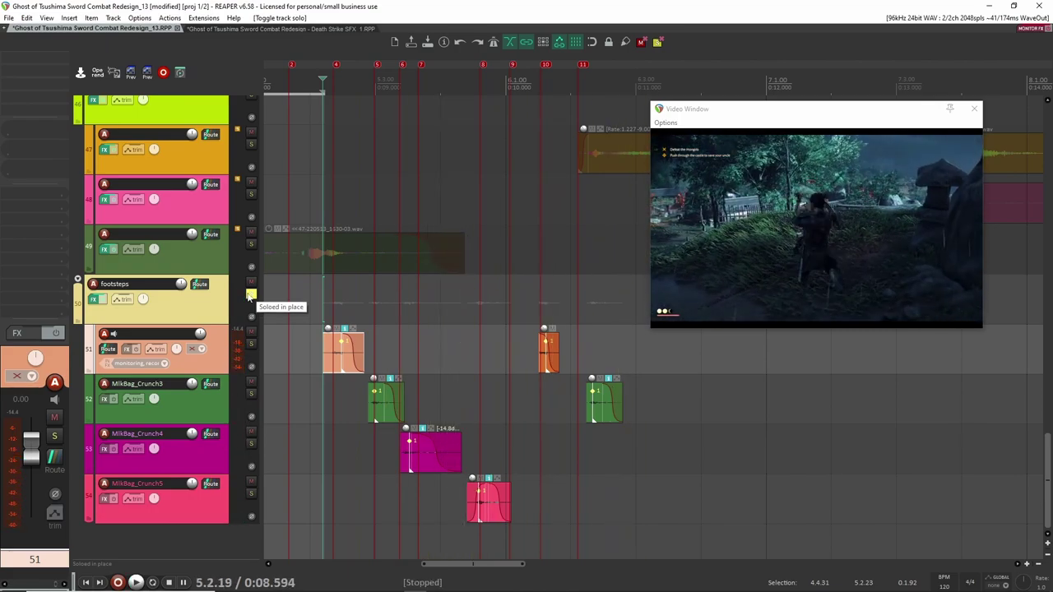
pyautogui.scroll(-10, 249, 298)
pyautogui.click(251, 295)
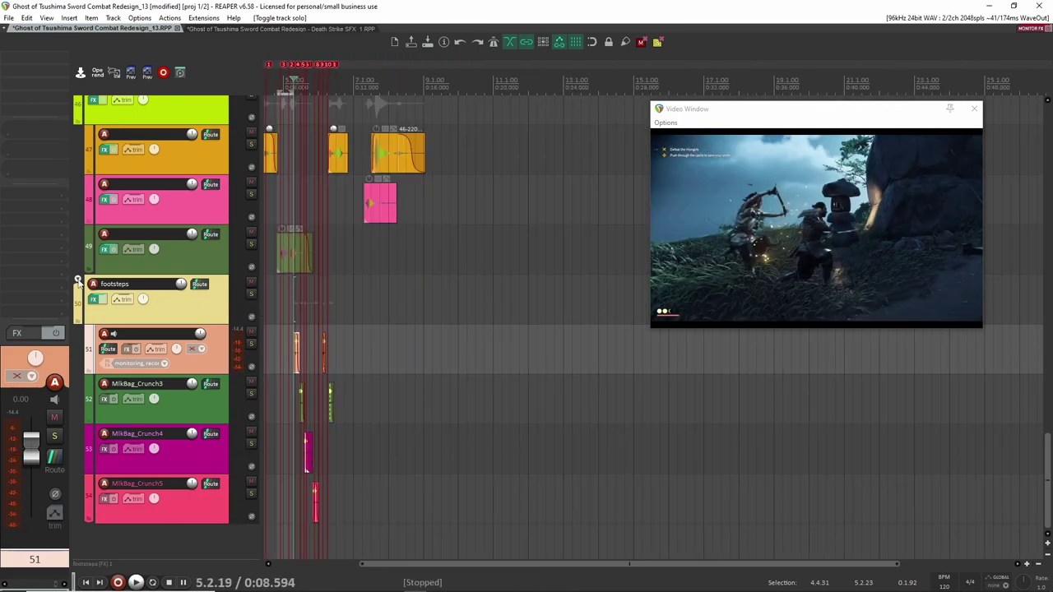
# Collapse the footsteps folder and look over the arrangement up to the first tracks.
pyautogui.click(78, 281)
pyautogui.scroll(10, 277, 369)
pyautogui.scroll(-3, 321, 342)
pyautogui.scroll(5, 377, 346)
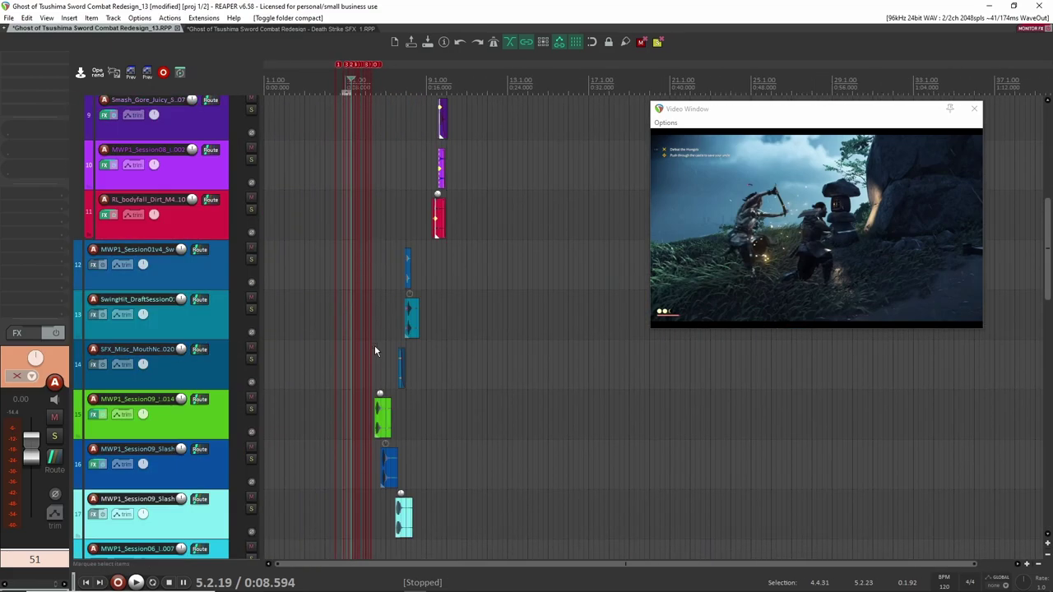
pyautogui.scroll(13, 378, 347)
pyautogui.click(291, 209)
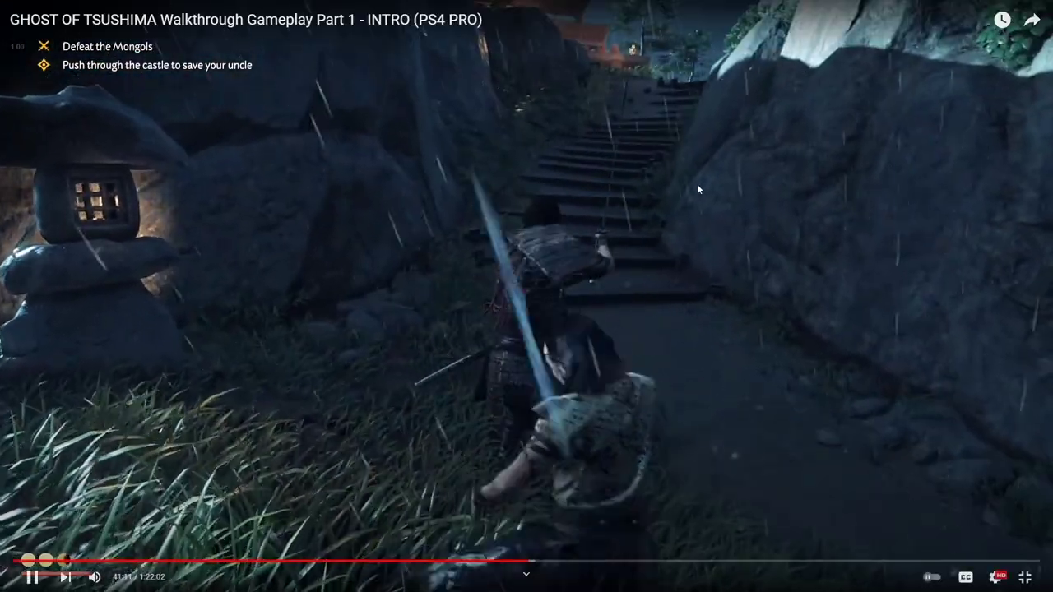
pyautogui.click(698, 189)
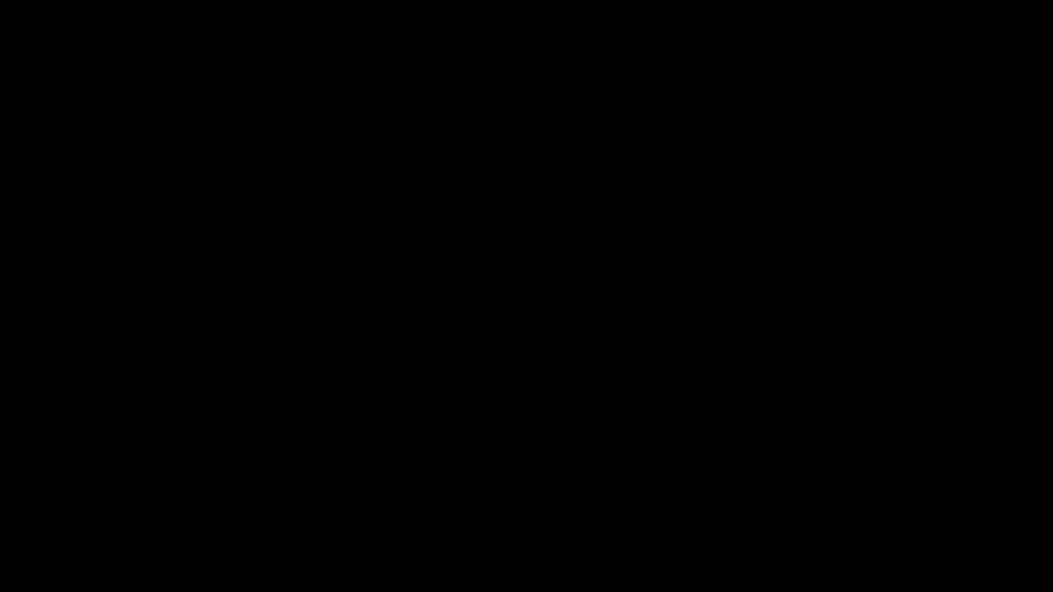